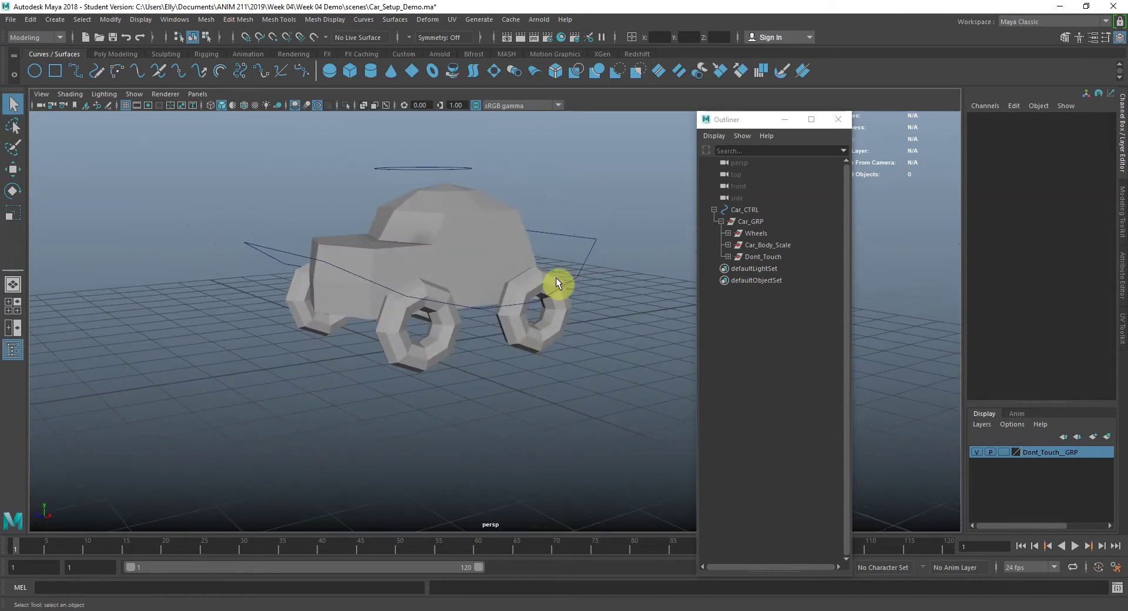
Step: Expand the Wheels group under Car_GRP in the scene hierarchy and select the group
{"action": "scroll", "coordinate": [467, 276], "scroll_direction": "up", "scroll_amount": 3}
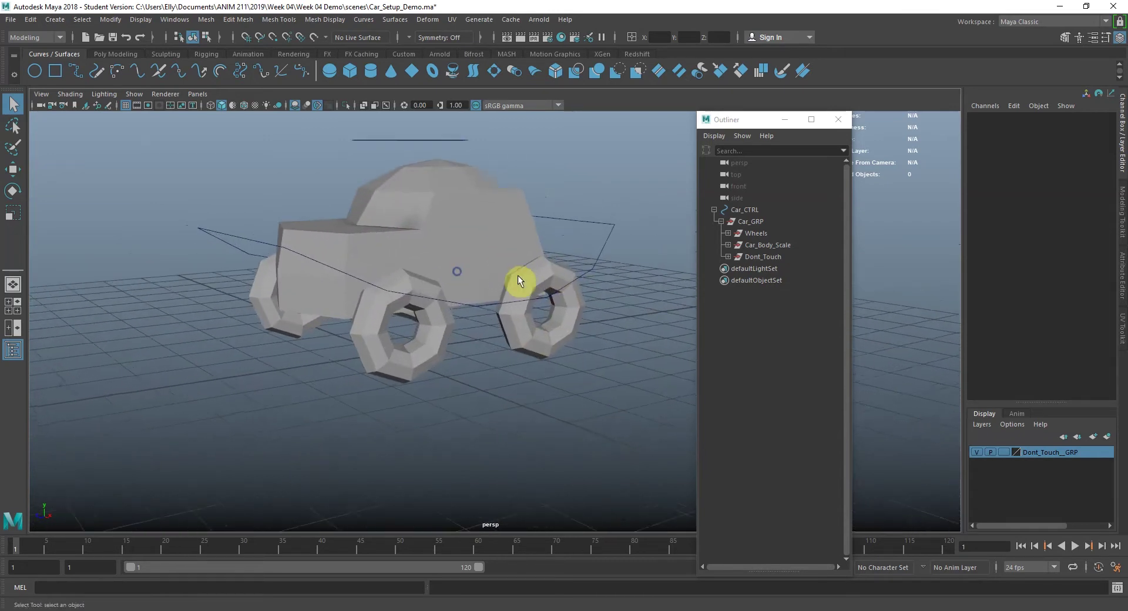
{"action": "left_click", "coordinate": [750, 222]}
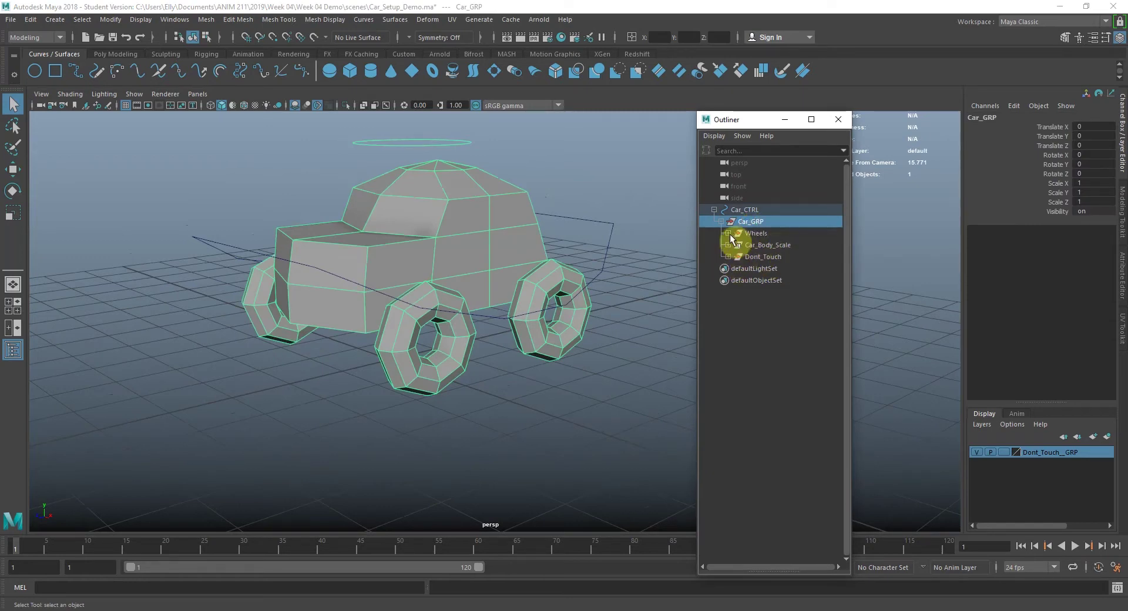
{"action": "left_click", "coordinate": [729, 234]}
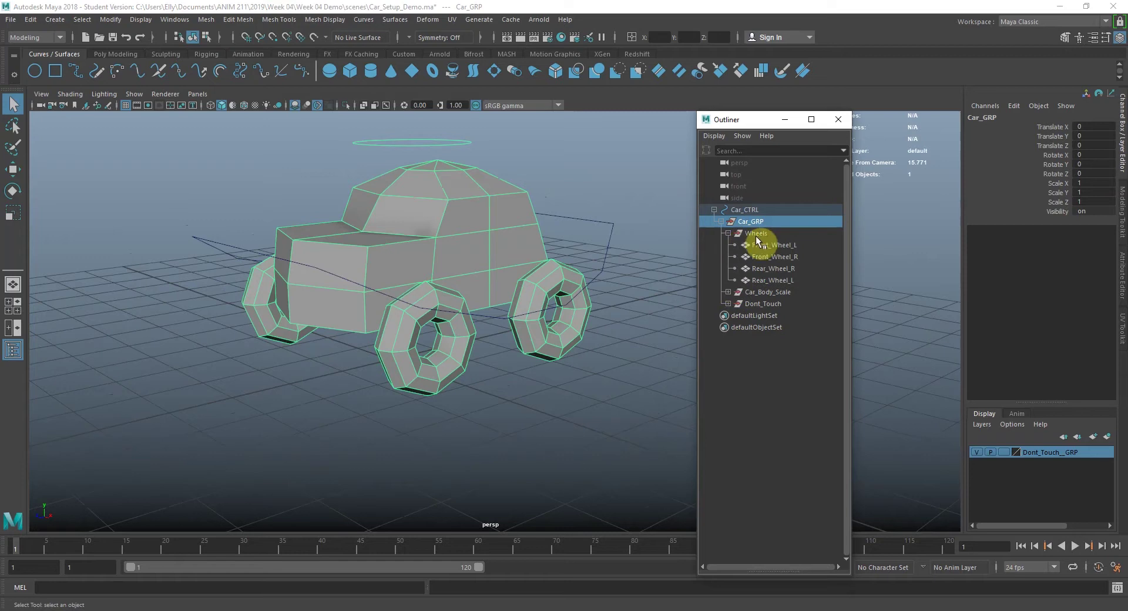
{"action": "left_click", "coordinate": [755, 235]}
Step: Try rotating the Rear_Wheel_R wheel on its own and undo the test
{"action": "left_click", "coordinate": [457, 357]}
{"action": "key", "text": "e"}
{"action": "left_click_drag", "start_coordinate": [468, 349], "coordinate": [446, 348], "text": "alt"}
{"action": "key", "text": "w"}
{"action": "right_click_drag", "start_coordinate": [354, 340], "coordinate": [441, 342], "text": "alt"}
{"action": "left_click_drag", "start_coordinate": [441, 343], "coordinate": [422, 386], "text": "alt"}
{"action": "key", "text": "e"}
{"action": "key", "text": "ctrl+z"}
{"action": "key", "text": "q"}
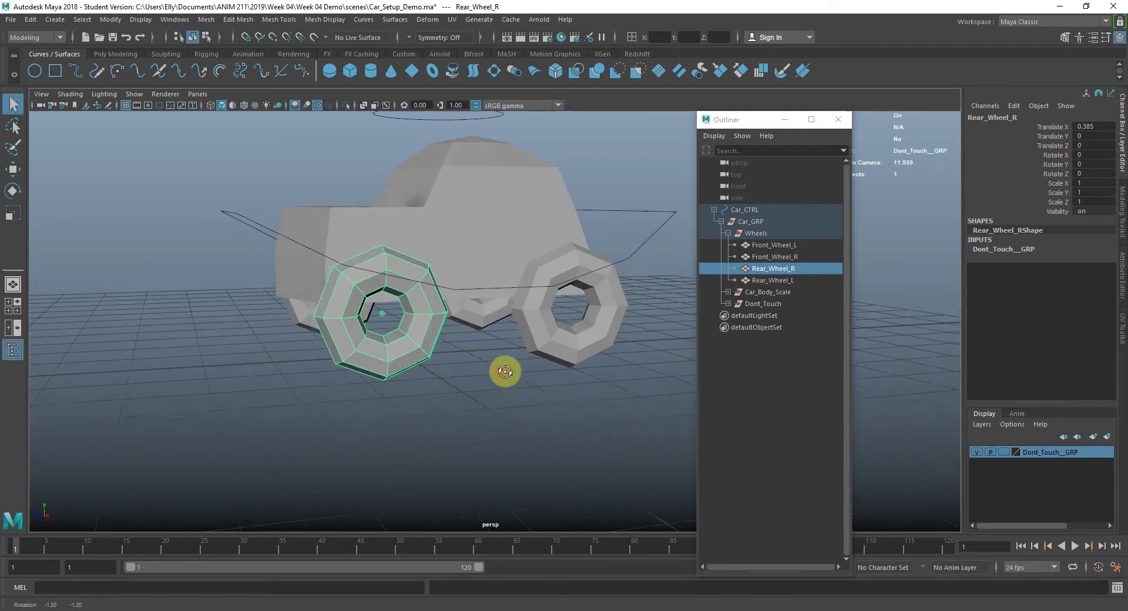
Step: Try rotating the Front_Wheel_R wheel around its X axis and undo the rotation
{"action": "left_click_drag", "start_coordinate": [503, 378], "coordinate": [561, 376], "text": "alt"}
{"action": "left_click", "coordinate": [766, 256]}
{"action": "key", "text": "e"}
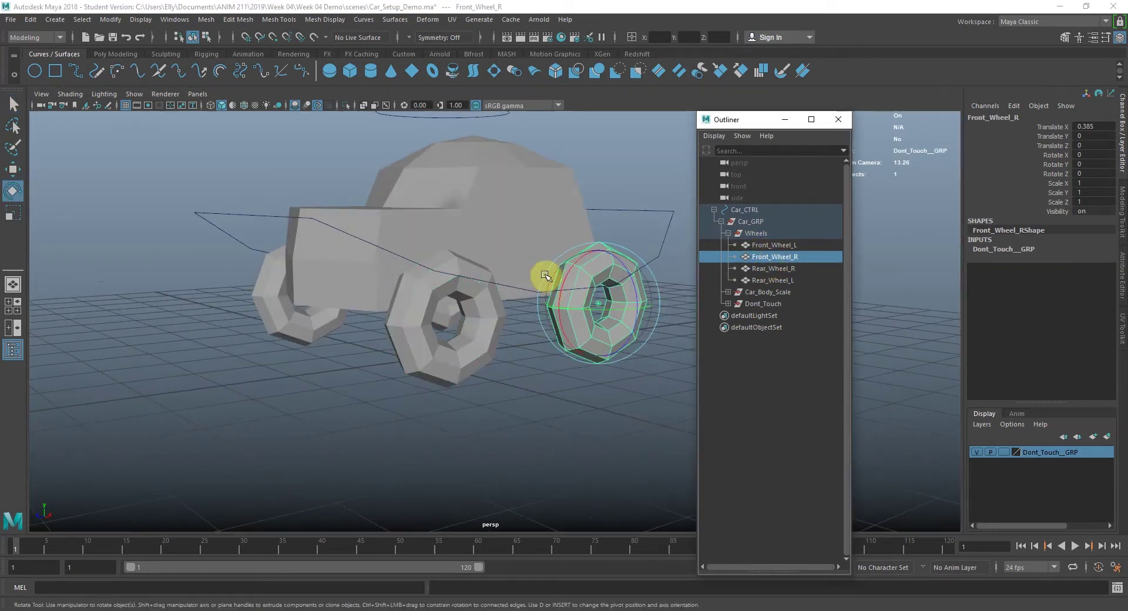
{"action": "left_click_drag", "start_coordinate": [562, 284], "coordinate": [692, 296]}
{"action": "key", "text": "ctrl+z"}
{"action": "key", "text": "q"}
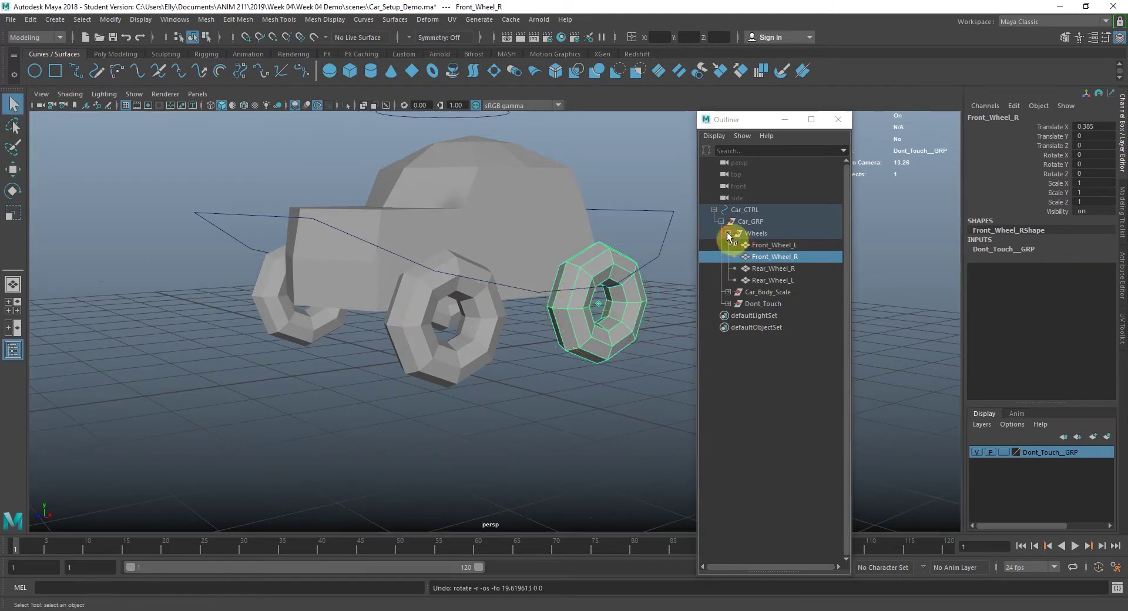
Step: Collapse the Wheels group, try scaling the whole group vertically, and undo the scale
{"action": "left_click", "coordinate": [728, 233]}
{"action": "left_click", "coordinate": [758, 233]}
{"action": "left_click_drag", "start_coordinate": [441, 347], "coordinate": [413, 287], "text": "alt"}
{"action": "key", "text": "r"}
{"action": "key", "text": "ctrl+z"}
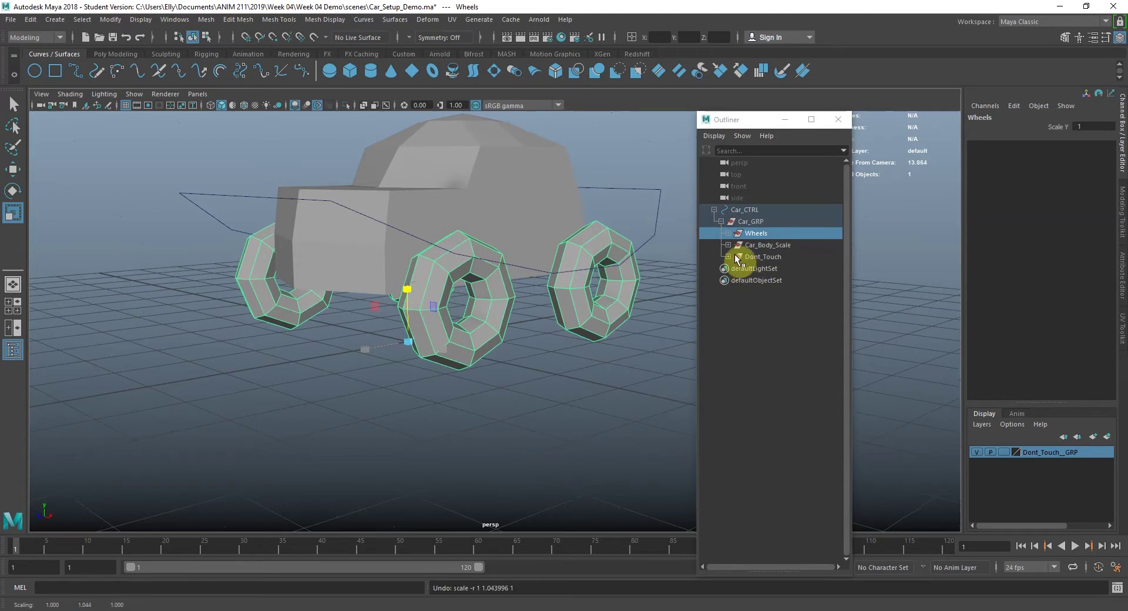
{"action": "key", "text": "q"}
Step: Expand the Car_Body_Scale group, try scaling it with the Scale tool, and undo the change
{"action": "left_click", "coordinate": [761, 245]}
{"action": "left_click", "coordinate": [729, 245]}
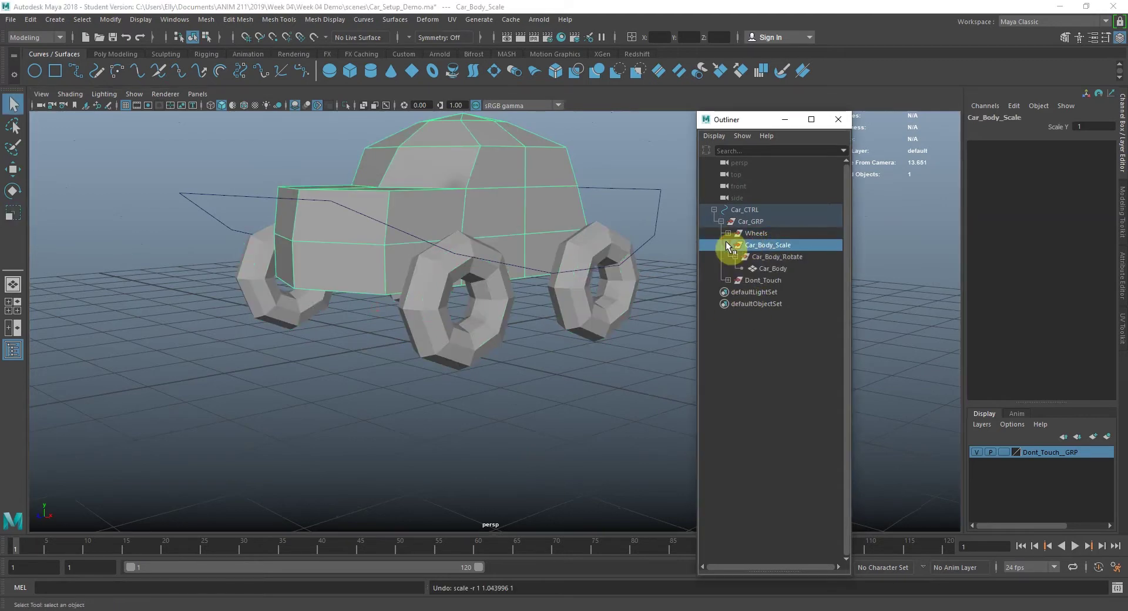
{"action": "left_click_drag", "start_coordinate": [517, 247], "coordinate": [436, 254], "text": "alt"}
{"action": "key", "text": "r"}
{"action": "key", "text": "ctrl+z"}
Step: Try rotating the car body through the Car_Body_Rotate group and undo the rotations
{"action": "left_click", "coordinate": [760, 257]}
{"action": "key", "text": "e"}
{"action": "key", "text": "ctrl+z"}
{"action": "key", "text": "ctrl+z"}
{"action": "key", "text": "ctrl+z"}
{"action": "key", "text": "q"}
{"action": "left_click_drag", "start_coordinate": [653, 237], "coordinate": [617, 228], "text": "alt"}
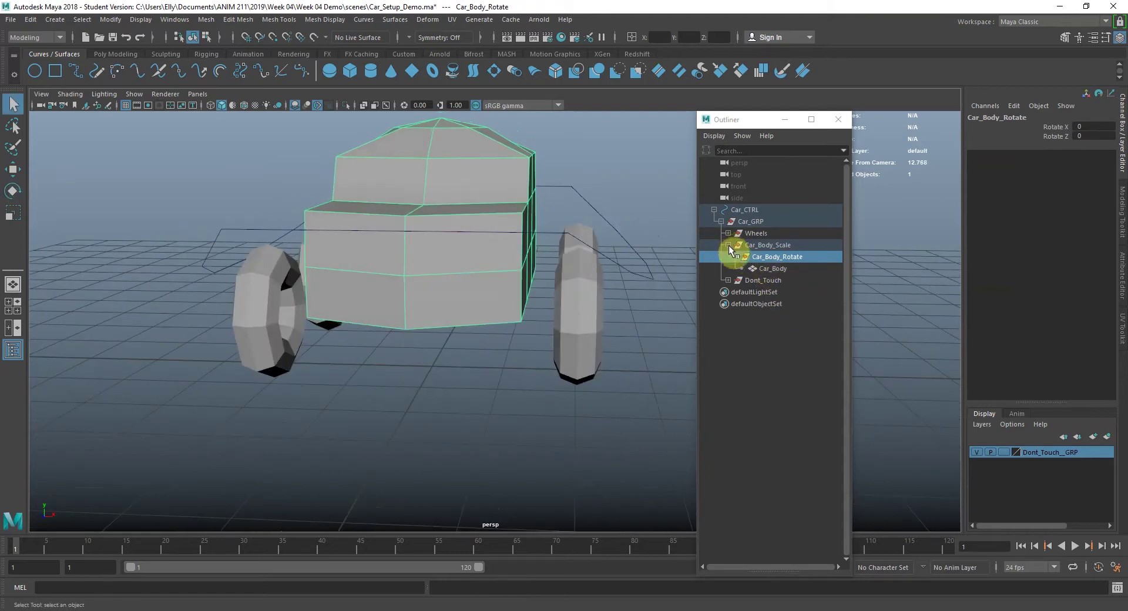
Step: Compare the available channels of Car_Body, Car_Body_Rotate and Car_Body_Scale by selecting each in turn
{"action": "left_click", "coordinate": [780, 267]}
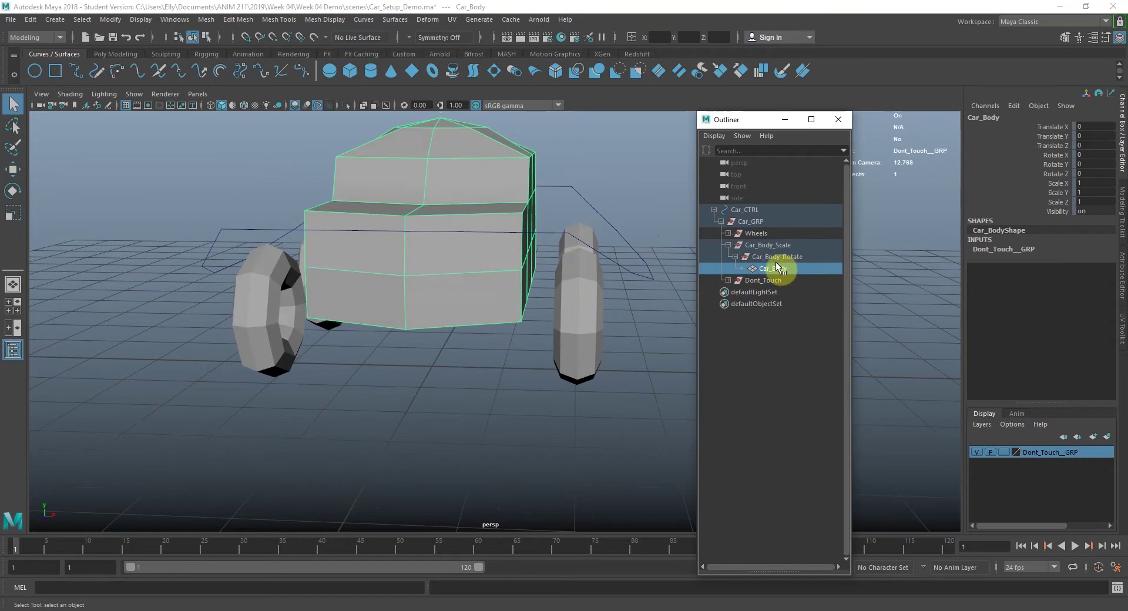
{"action": "left_click", "coordinate": [774, 254]}
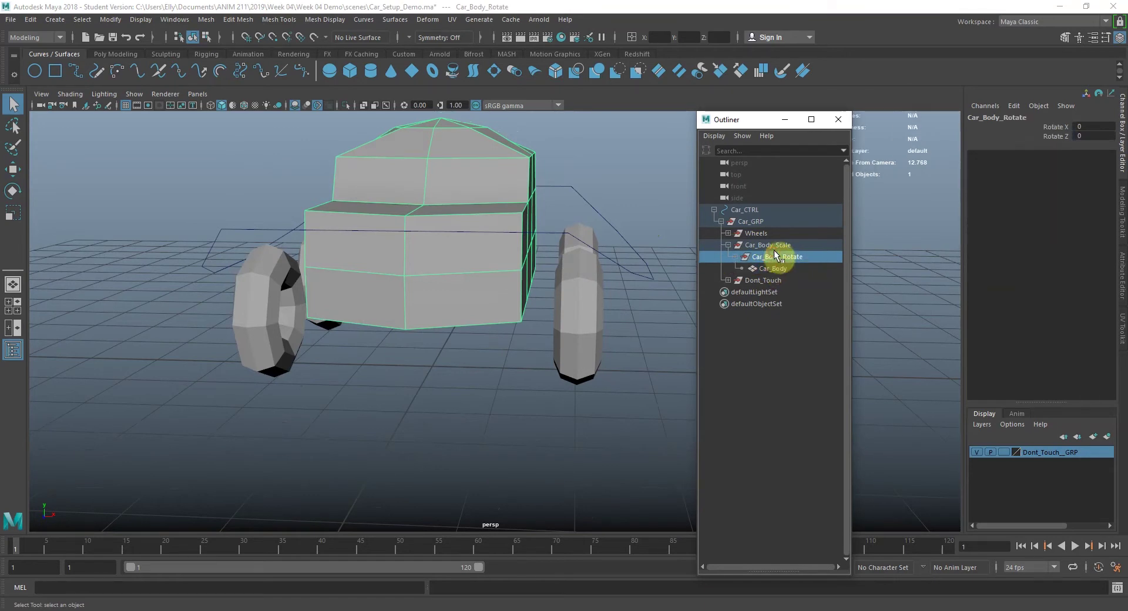
{"action": "left_click", "coordinate": [774, 247]}
{"action": "left_click_drag", "start_coordinate": [540, 268], "coordinate": [467, 283], "text": "alt"}
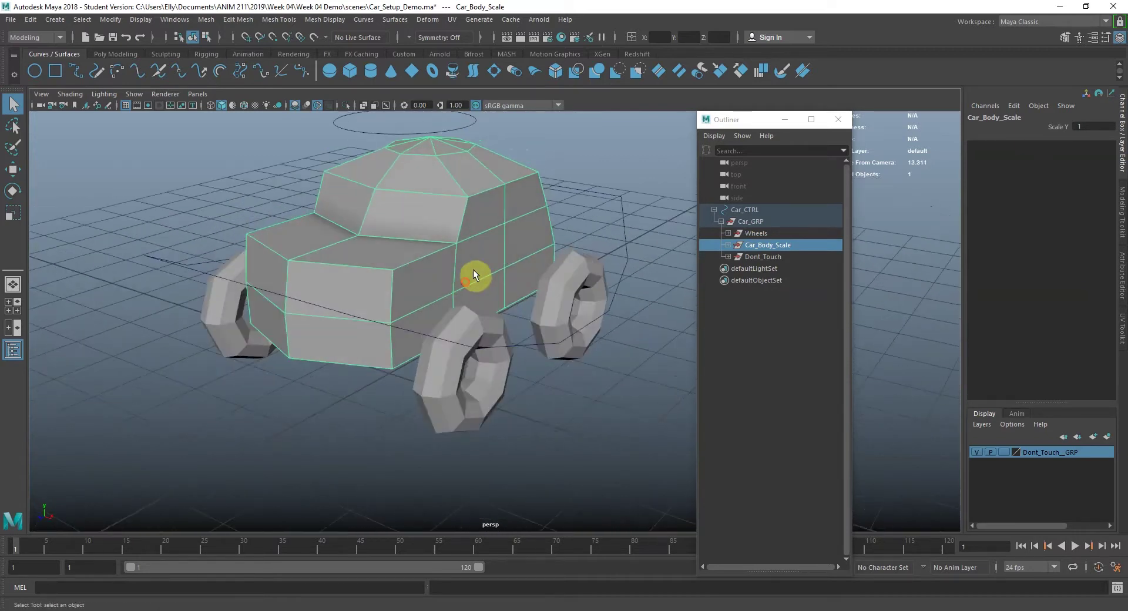
Step: Try moving the whole car with the Car_CTRL controller and undo the move
{"action": "left_click", "coordinate": [721, 221]}
{"action": "left_click", "coordinate": [745, 210]}
{"action": "left_click_drag", "start_coordinate": [531, 280], "coordinate": [477, 306], "text": "alt"}
{"action": "key", "text": "w"}
{"action": "mouse_move", "coordinate": [390, 304]}
{"action": "left_mouse_down"}
{"action": "mouse_move", "coordinate": [314, 308]}
{"action": "mouse_move", "coordinate": [422, 306]}
{"action": "mouse_move", "coordinate": [373, 295]}
{"action": "mouse_move", "coordinate": [393, 299]}
{"action": "left_mouse_up"}
{"action": "key", "text": "ctrl+z"}
{"action": "right_click_drag", "start_coordinate": [479, 320], "coordinate": [552, 299], "text": "alt"}
{"action": "left_click_drag", "start_coordinate": [551, 298], "coordinate": [559, 276], "text": "alt"}
Step: Select Car_Wheel_CTRL inside the Dont_Touch group and reset its Wheel Rotate value to 0
{"action": "left_click", "coordinate": [721, 223]}
{"action": "left_click", "coordinate": [766, 271]}
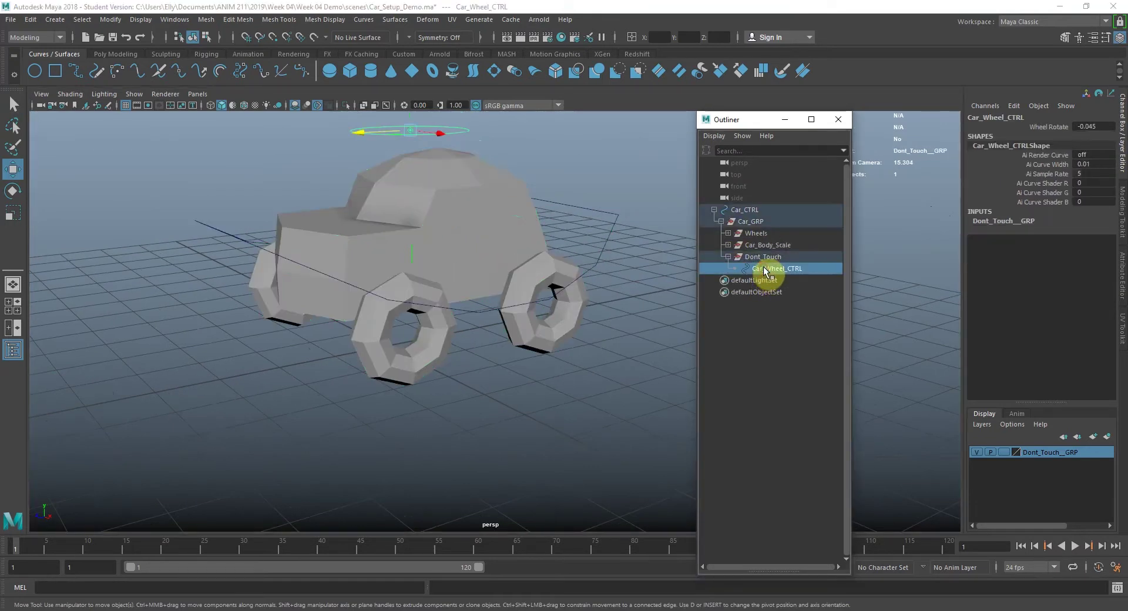
{"action": "left_click", "coordinate": [1093, 126]}
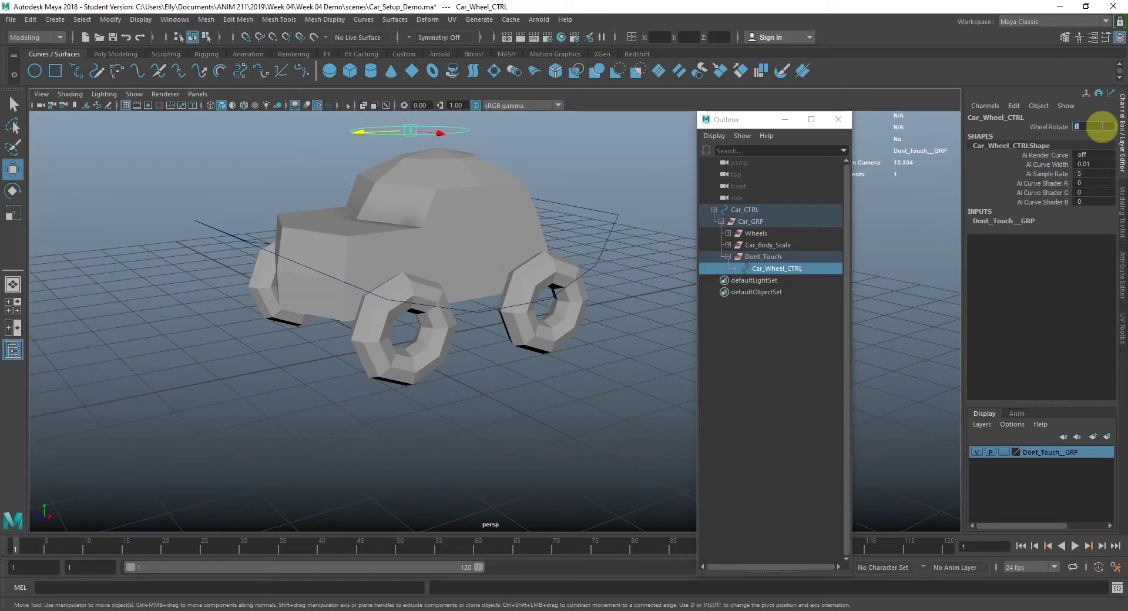
{"action": "key", "text": "Return"}
{"action": "left_click_drag", "start_coordinate": [502, 224], "coordinate": [496, 167], "text": "alt"}
{"action": "key", "text": "q"}
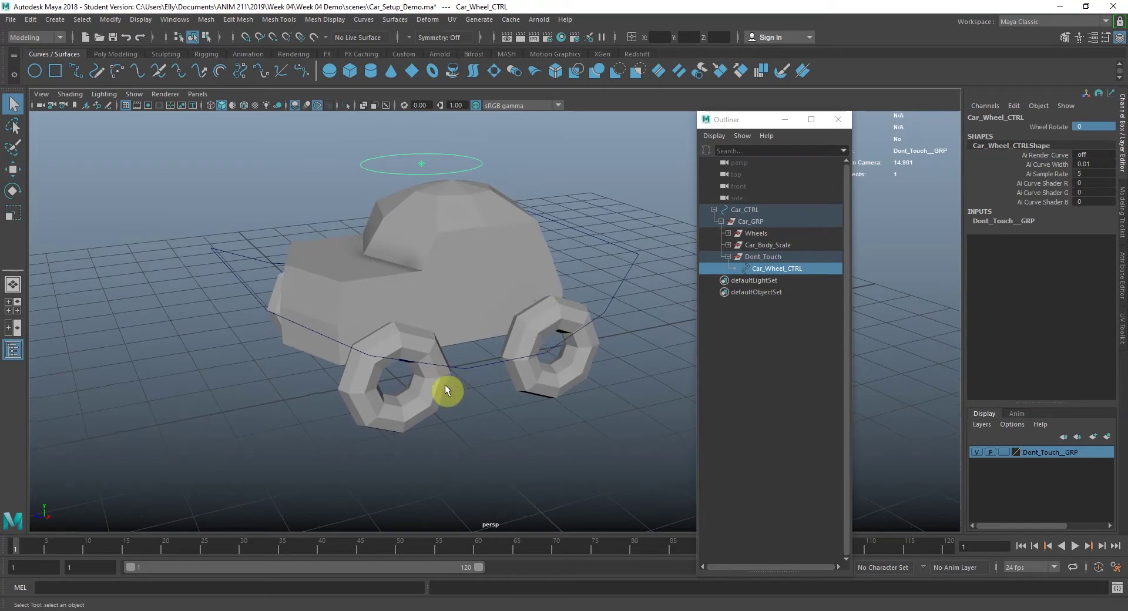
Step: Collapse the Car_Body_Scale and Dont_Touch groups in the scene hierarchy
{"action": "left_click_drag", "start_coordinate": [456, 336], "coordinate": [359, 303], "text": "alt"}
{"action": "left_click", "coordinate": [729, 242]}
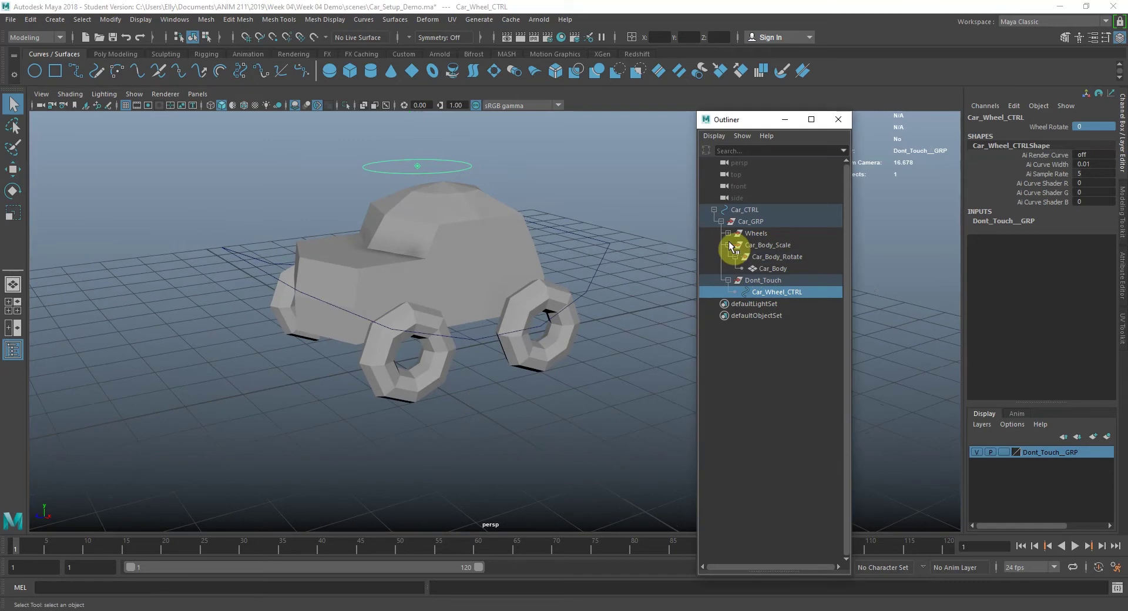
{"action": "left_click", "coordinate": [730, 247]}
{"action": "left_click", "coordinate": [729, 257]}
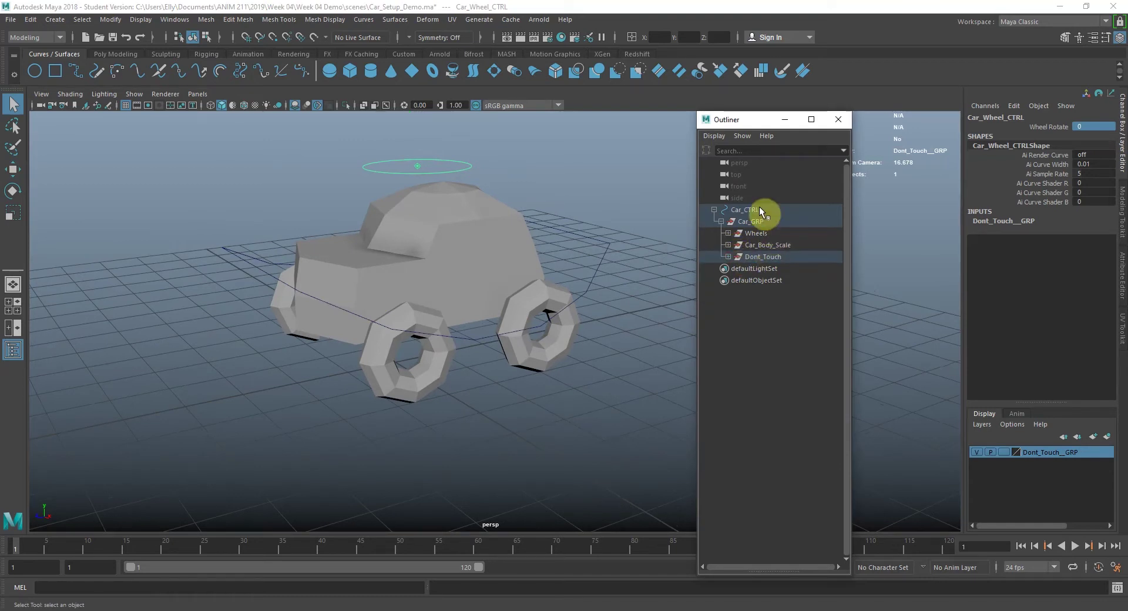
Step: Select Car_CTRL to review its custom channels and examine the complete car rig from several sides
{"action": "left_click", "coordinate": [759, 209]}
{"action": "left_click_drag", "start_coordinate": [611, 214], "coordinate": [499, 207], "text": "alt"}
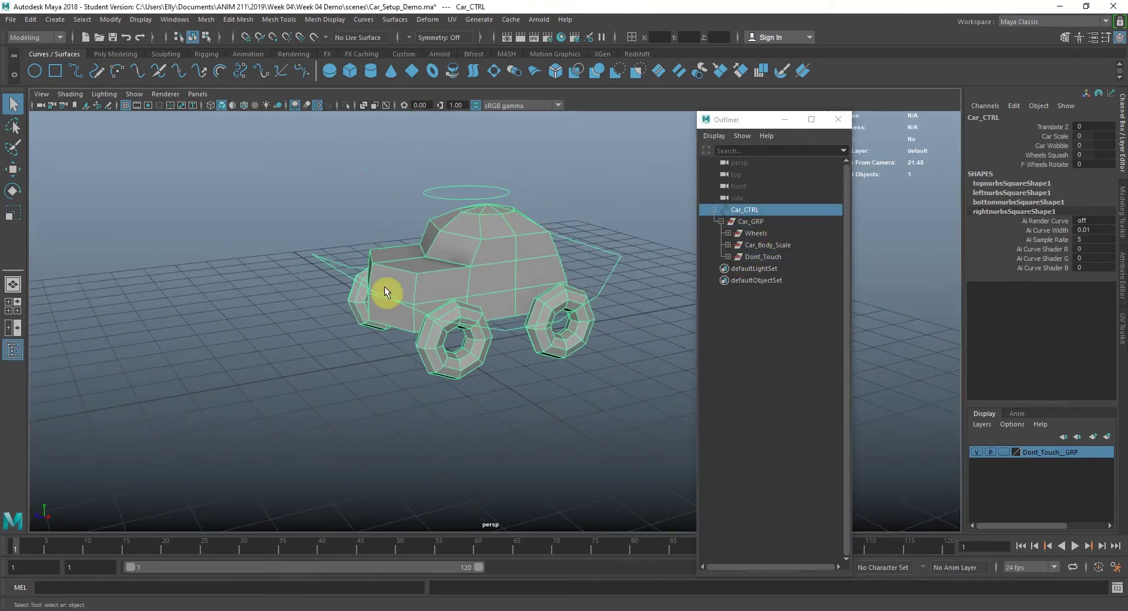
{"action": "left_click", "coordinate": [743, 209]}
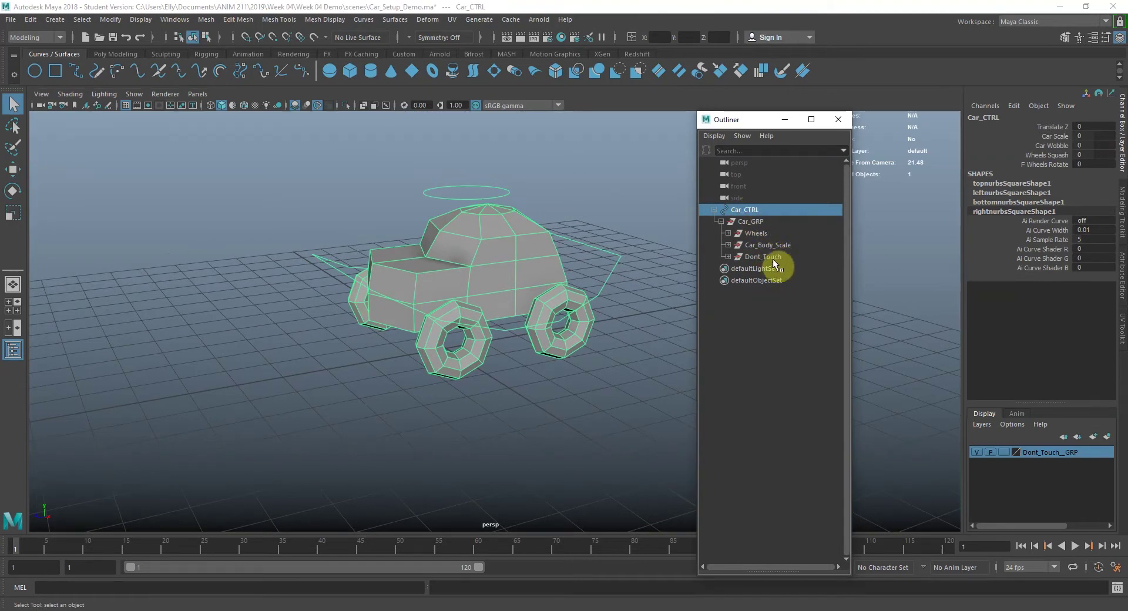
{"action": "left_click_drag", "start_coordinate": [547, 210], "coordinate": [492, 223], "text": "alt"}
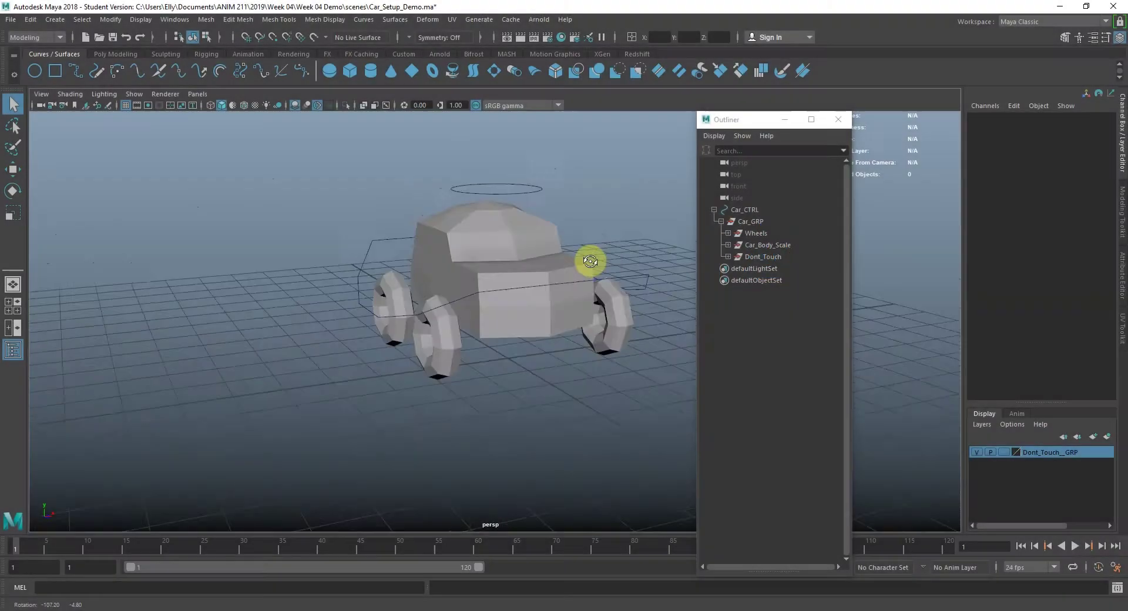
{"action": "left_click_drag", "start_coordinate": [590, 259], "coordinate": [490, 256], "text": "alt"}
{"action": "right_click_drag", "start_coordinate": [491, 256], "coordinate": [541, 259], "text": "alt"}
{"action": "left_click_drag", "start_coordinate": [541, 259], "coordinate": [517, 348], "text": "alt"}
Step: Examine the rotation axes of the Rear_Wheel_R wheel with the Rotate tool and clear the selection
{"action": "left_click", "coordinate": [516, 347]}
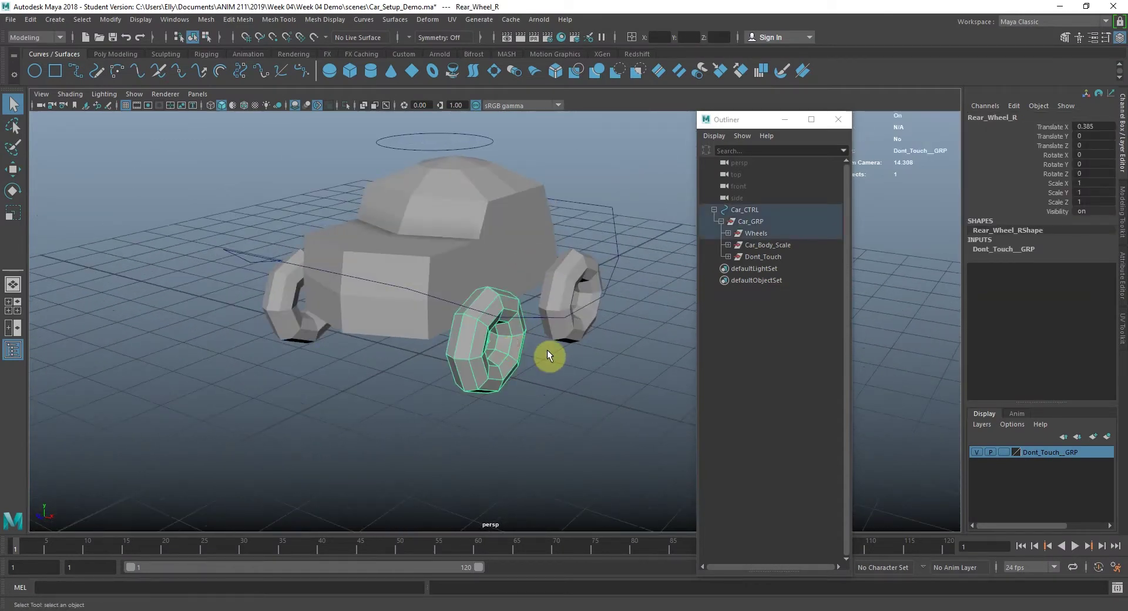
{"action": "left_click", "coordinate": [548, 351]}
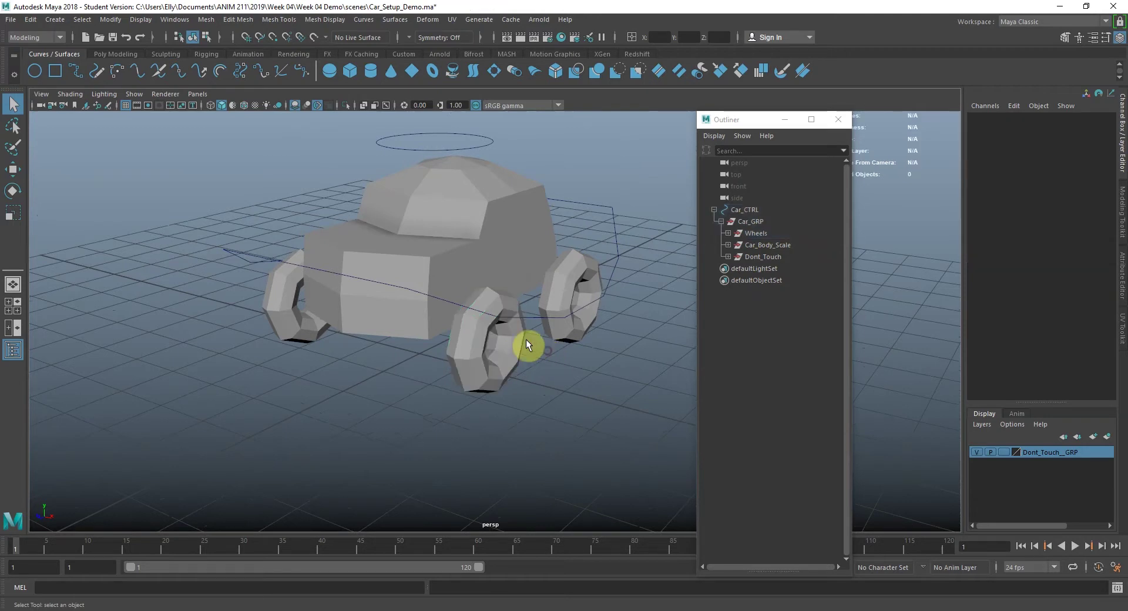
{"action": "left_click", "coordinate": [506, 352]}
{"action": "key", "text": "e"}
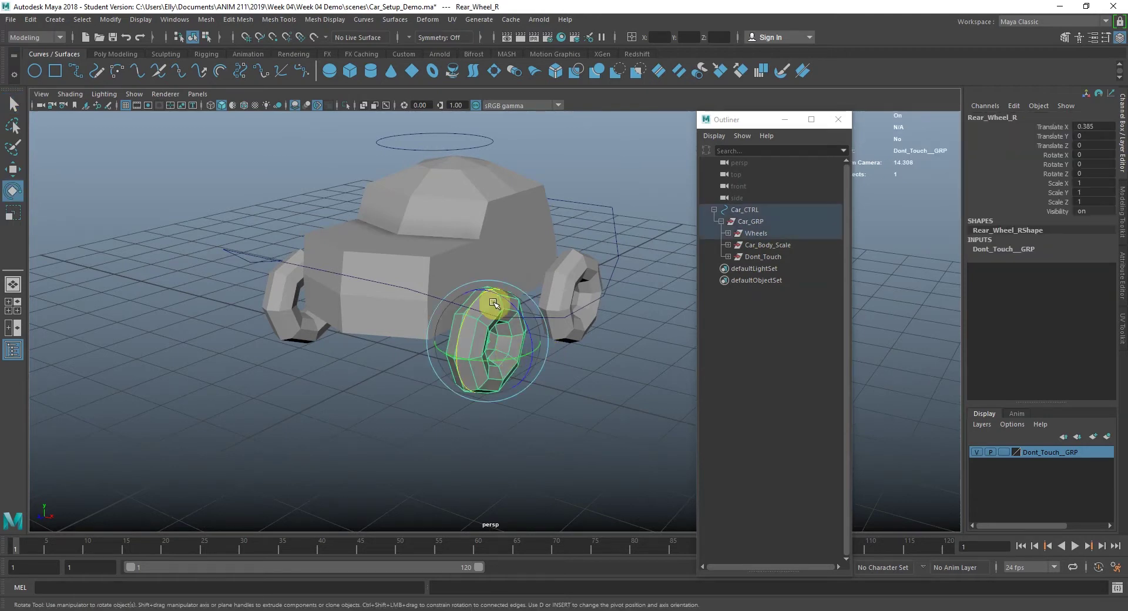
{"action": "key", "text": "q"}
{"action": "left_click", "coordinate": [636, 376]}
{"action": "left_click_drag", "start_coordinate": [637, 376], "coordinate": [529, 348], "text": "alt"}
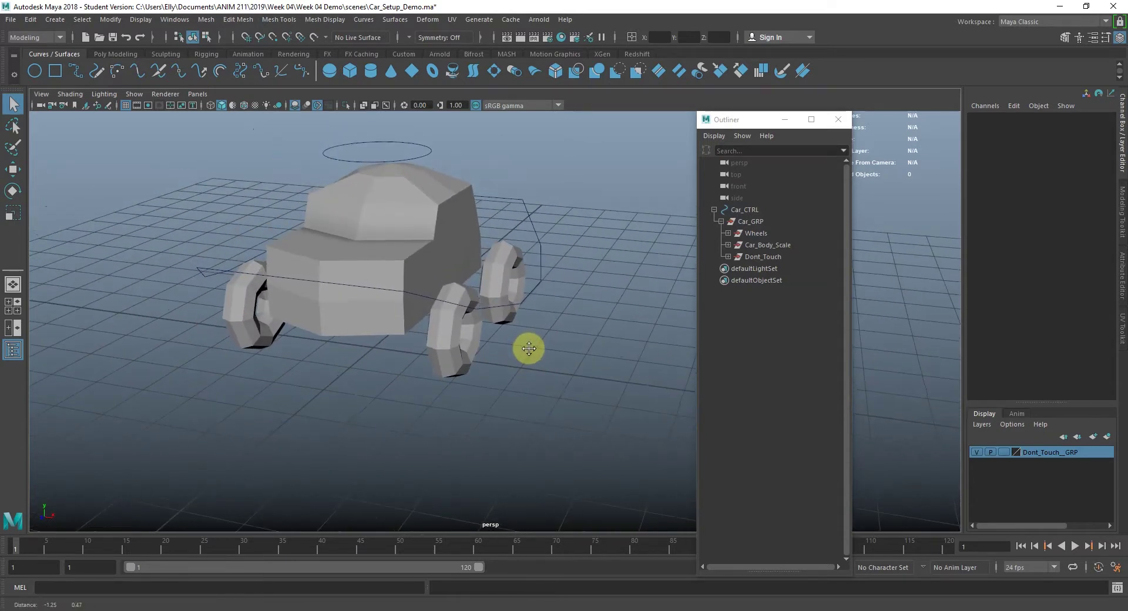
Step: Delete the existing Wheel Rotate attribute from the Car_Wheel_CTRL circle above the car
{"action": "left_click", "coordinate": [429, 154]}
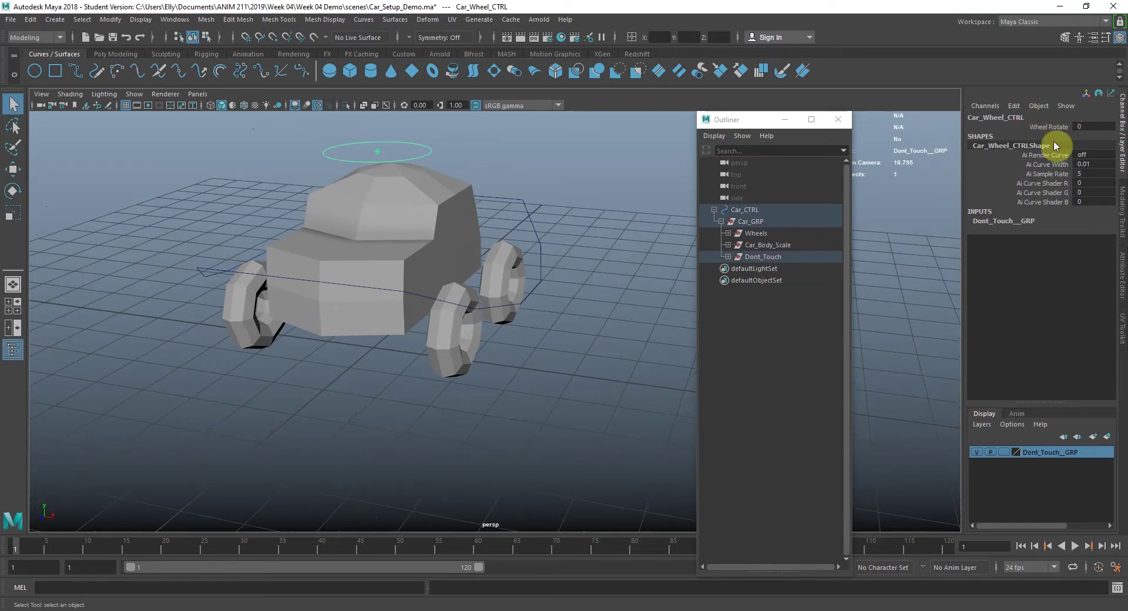
{"action": "left_click", "coordinate": [1045, 126]}
{"action": "left_click", "coordinate": [1014, 106]}
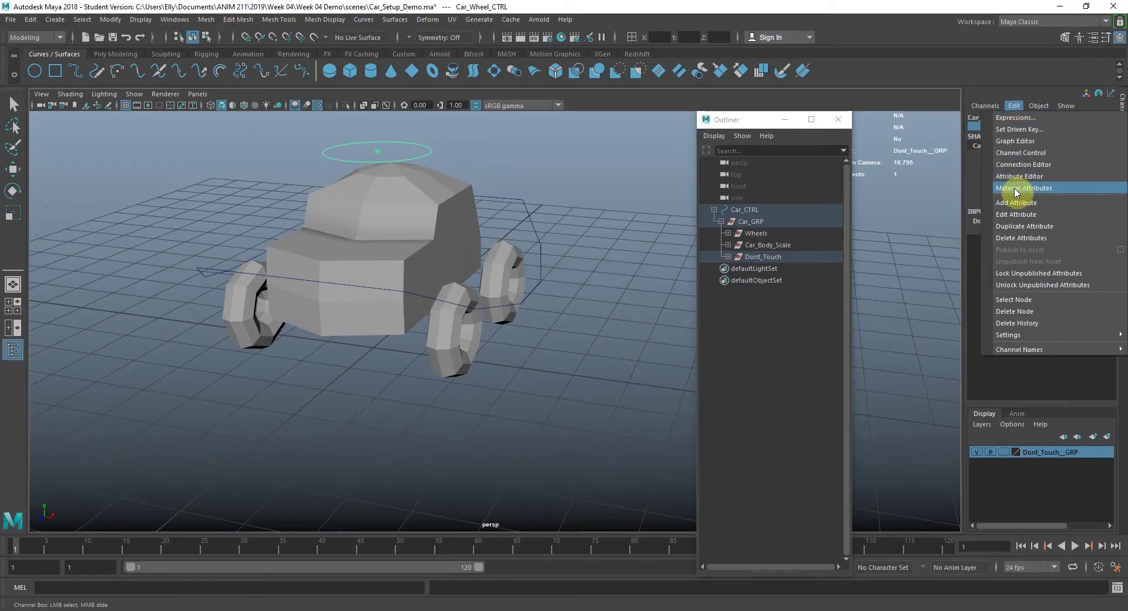
{"action": "left_click", "coordinate": [1019, 238]}
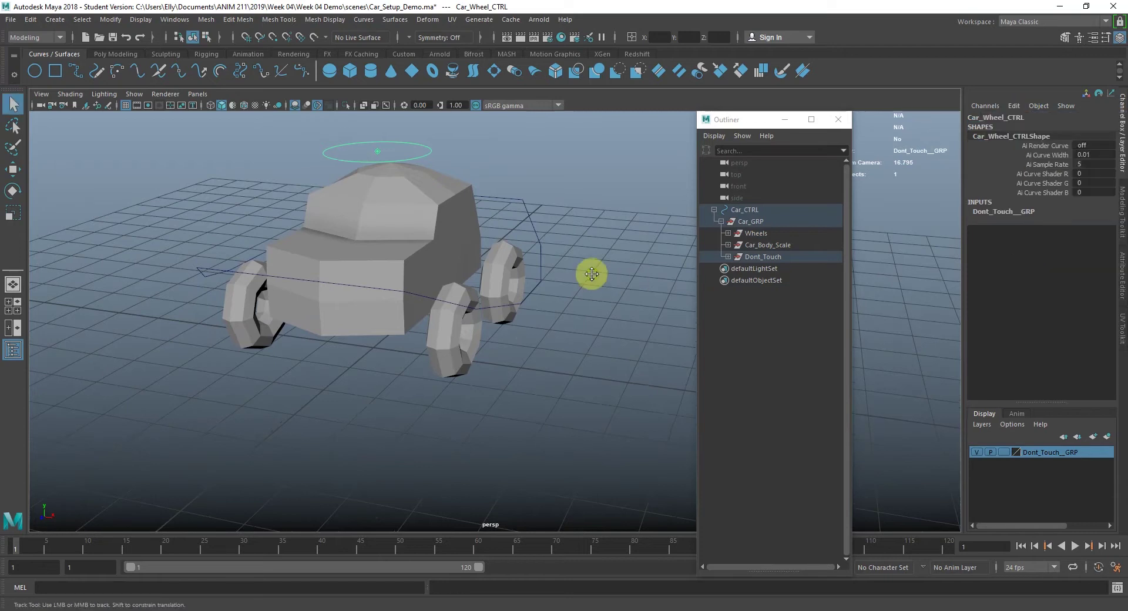
{"action": "left_click_drag", "start_coordinate": [594, 277], "coordinate": [590, 284], "text": "alt"}
Step: Add a keyable float attribute named Wheel_Rotate to Car_Wheel_CTRL, with default 0 and no minimum or maximum
{"action": "left_click", "coordinate": [476, 178]}
{"action": "left_click", "coordinate": [472, 175]}
{"action": "left_click_drag", "start_coordinate": [472, 175], "coordinate": [481, 180], "text": "alt"}
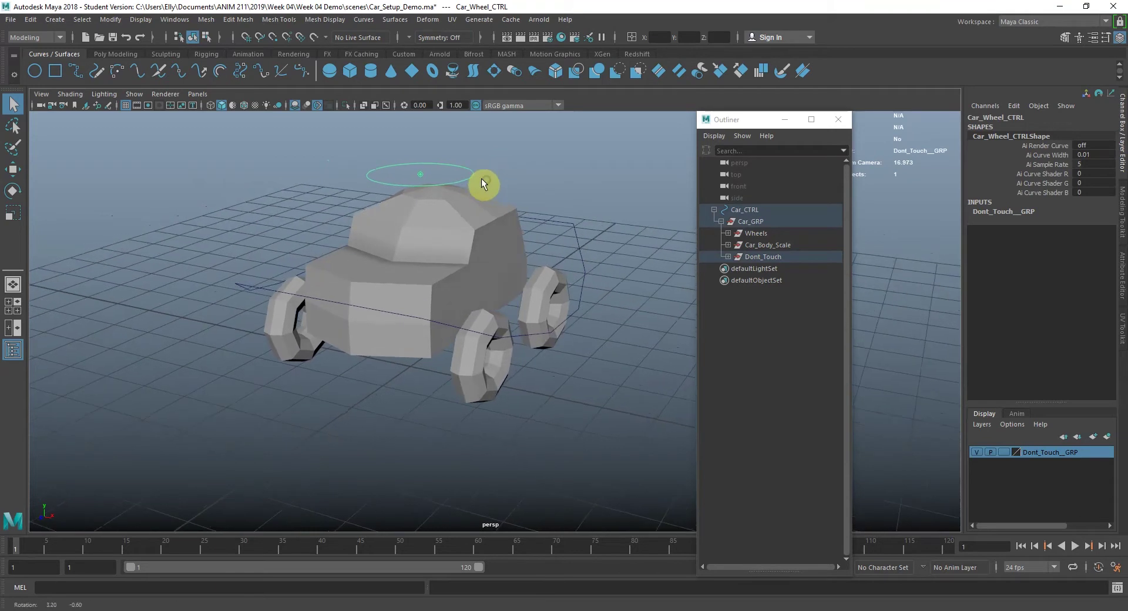
{"action": "left_click", "coordinate": [1014, 106]}
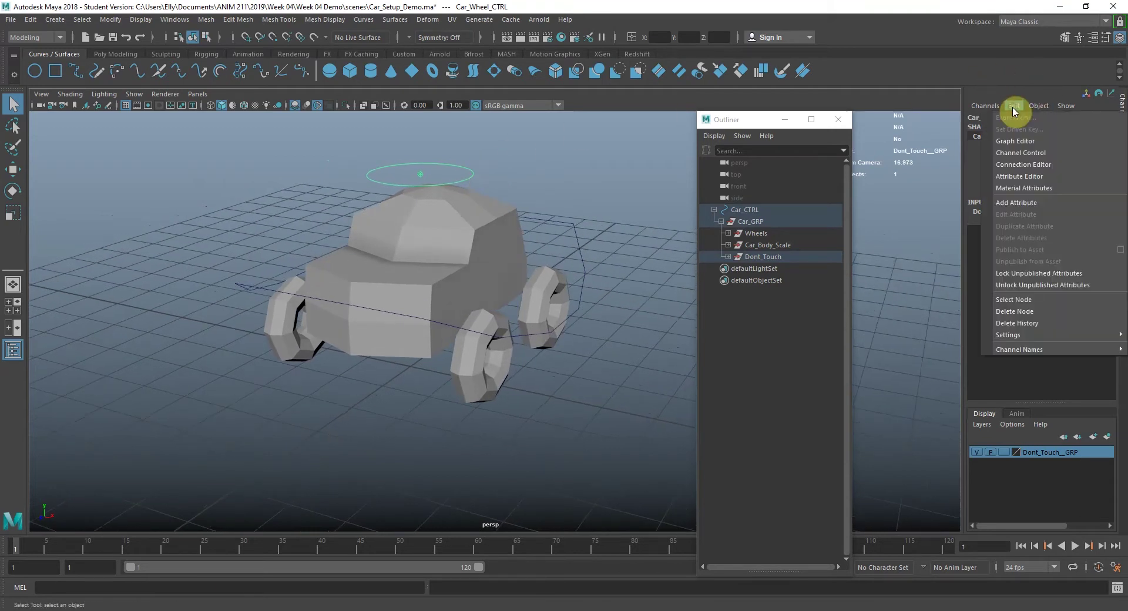
{"action": "left_click", "coordinate": [1025, 203]}
{"action": "left_click_drag", "start_coordinate": [604, 141], "coordinate": [635, 143]}
{"action": "left_click", "coordinate": [656, 185]}
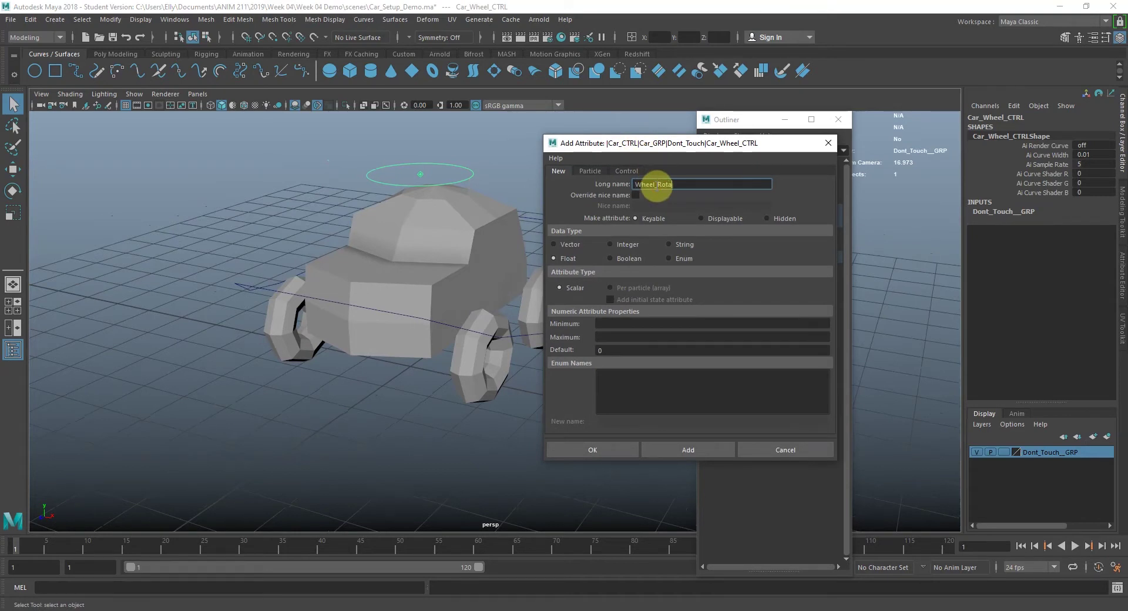
{"action": "type", "text": "Wheel_Rotate"}
{"action": "left_click", "coordinate": [614, 325]}
{"action": "left_click", "coordinate": [616, 335]}
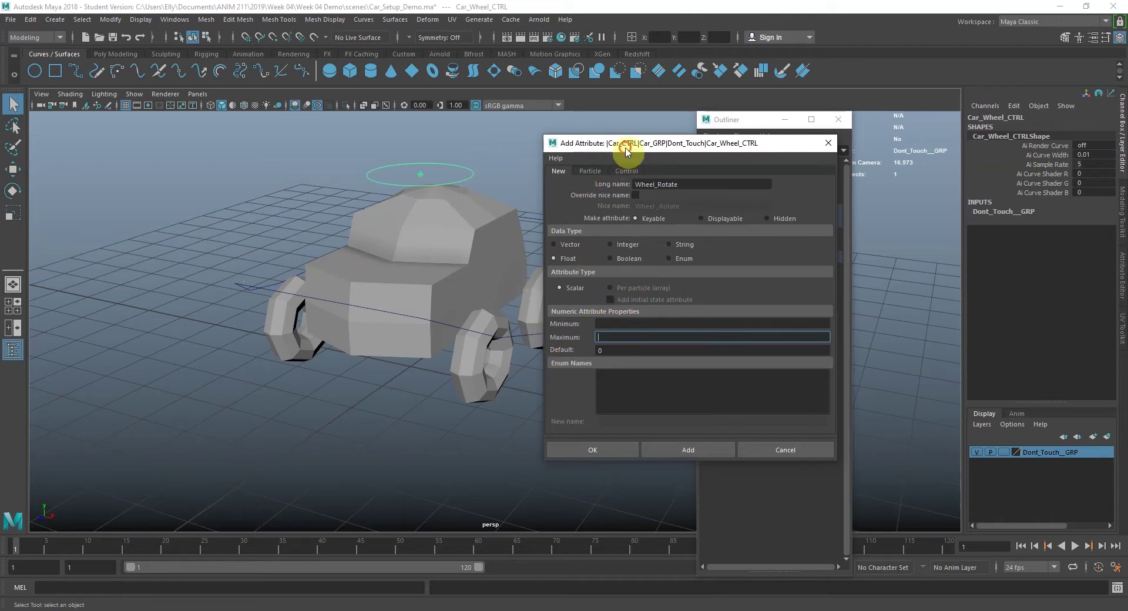
{"action": "left_click_drag", "start_coordinate": [624, 152], "coordinate": [668, 149]}
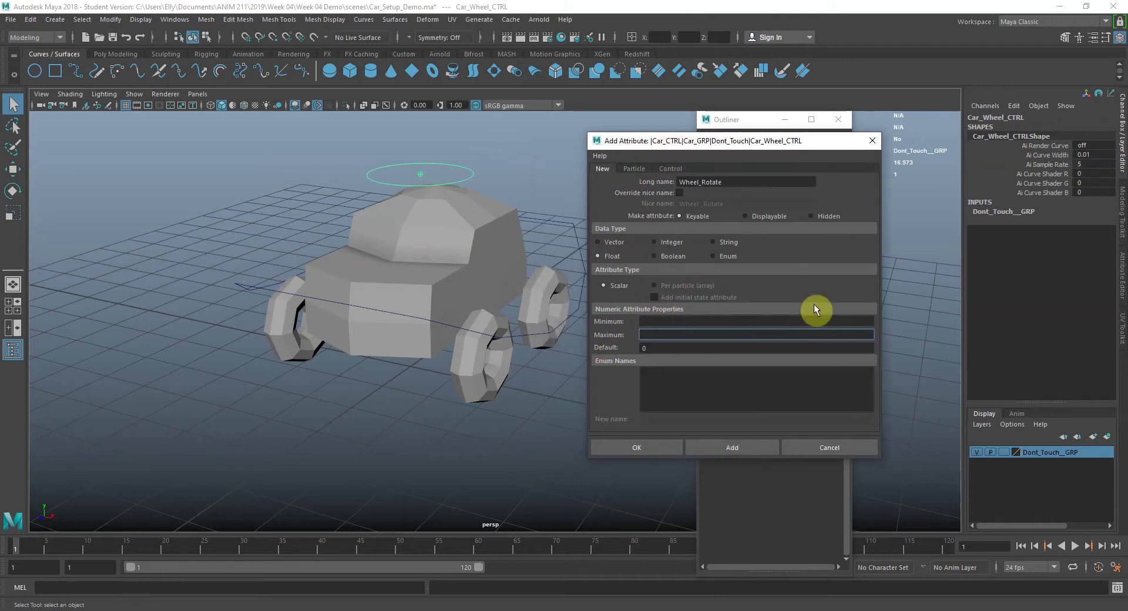
{"action": "left_click", "coordinate": [653, 452]}
Step: Switch to the Animation menu set and open the Set Driven Key window for Car_Wheel_CTRL beside the car
{"action": "left_click_drag", "start_coordinate": [629, 385], "coordinate": [337, 266], "text": "alt"}
{"action": "middle_click_drag", "start_coordinate": [337, 266], "coordinate": [335, 270], "text": "alt"}
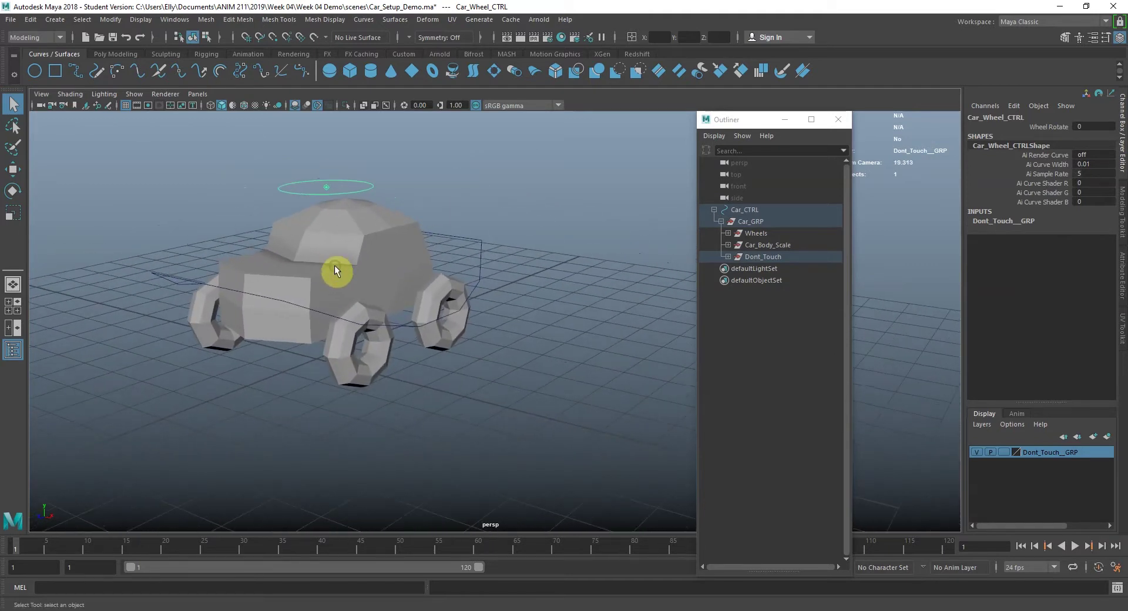
{"action": "left_click", "coordinate": [35, 37]}
{"action": "left_click", "coordinate": [32, 74]}
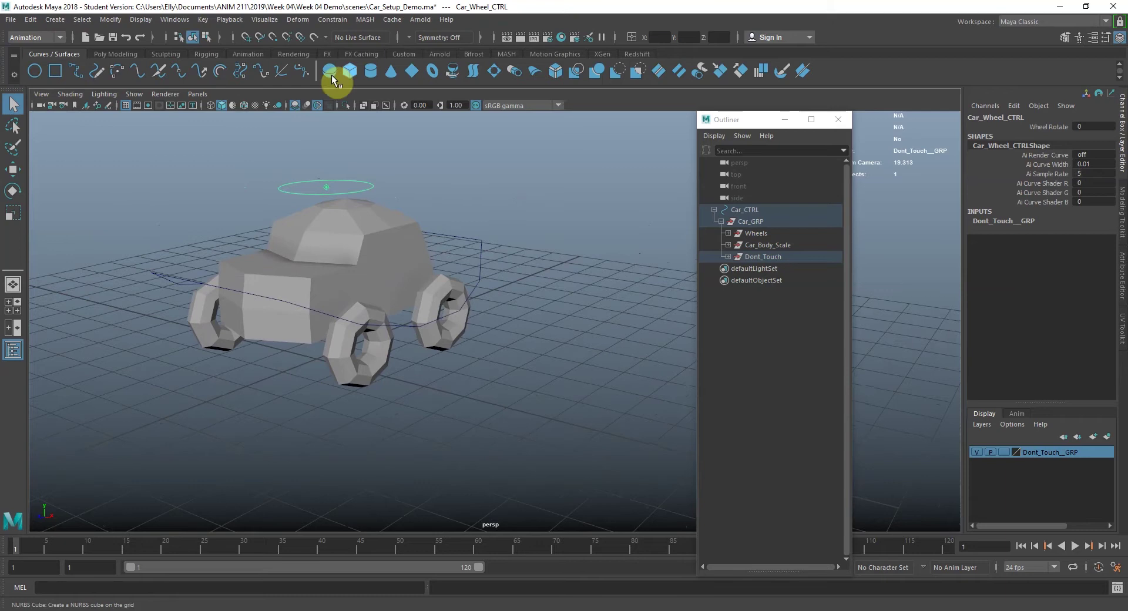
{"action": "left_click", "coordinate": [204, 19]}
{"action": "mouse_move", "coordinate": [347, 120]}
{"action": "left_click", "coordinate": [390, 130]}
{"action": "left_click_drag", "start_coordinate": [491, 111], "coordinate": [526, 114]}
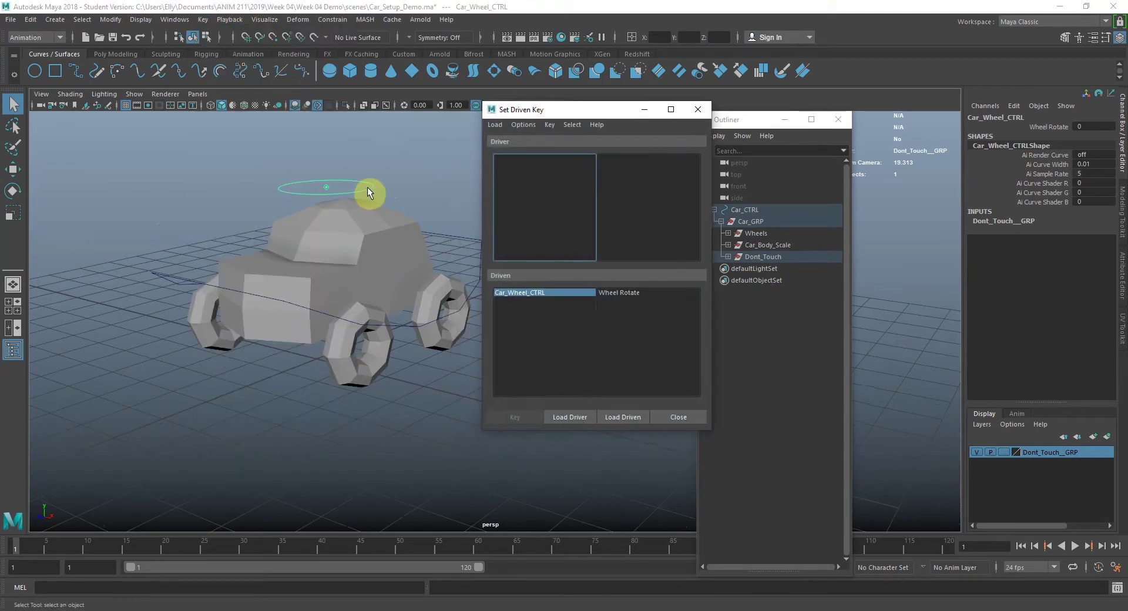
Step: Load Car_Wheel_CTRL as the driver and Rear_Wheel_R as the driven object, pairing Wheel Rotate with Rotate X
{"action": "left_click", "coordinate": [587, 415]}
{"action": "left_click", "coordinate": [366, 376]}
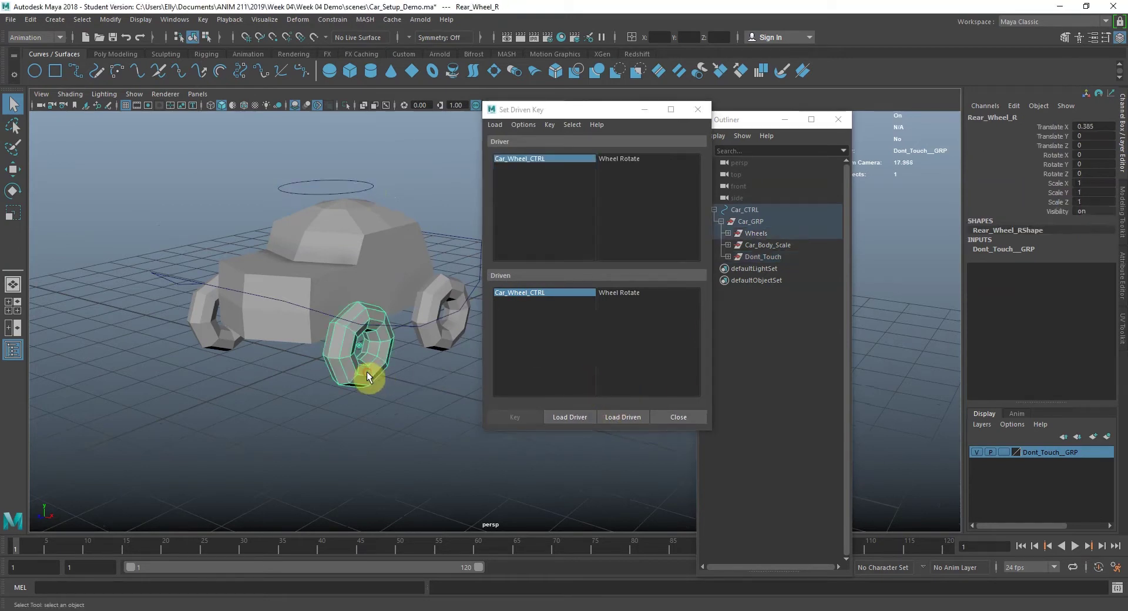
{"action": "left_click", "coordinate": [641, 416]}
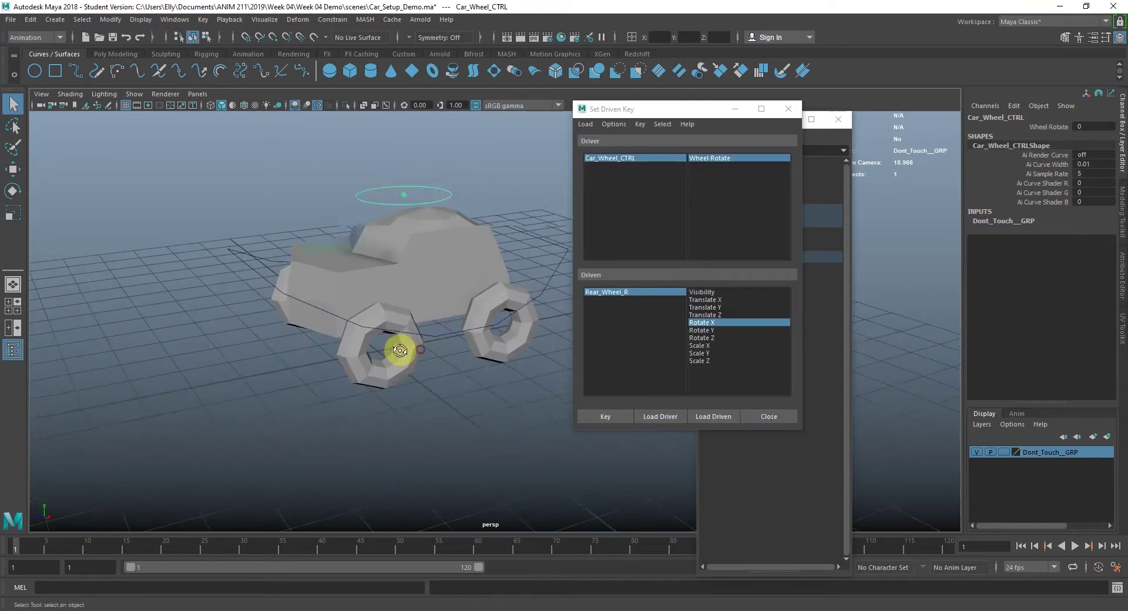
Step: Set a driven key on Rear_Wheel_R with Wheel Rotate and Rotate X both at 0
{"action": "left_click_drag", "start_coordinate": [395, 345], "coordinate": [442, 358], "text": "alt"}
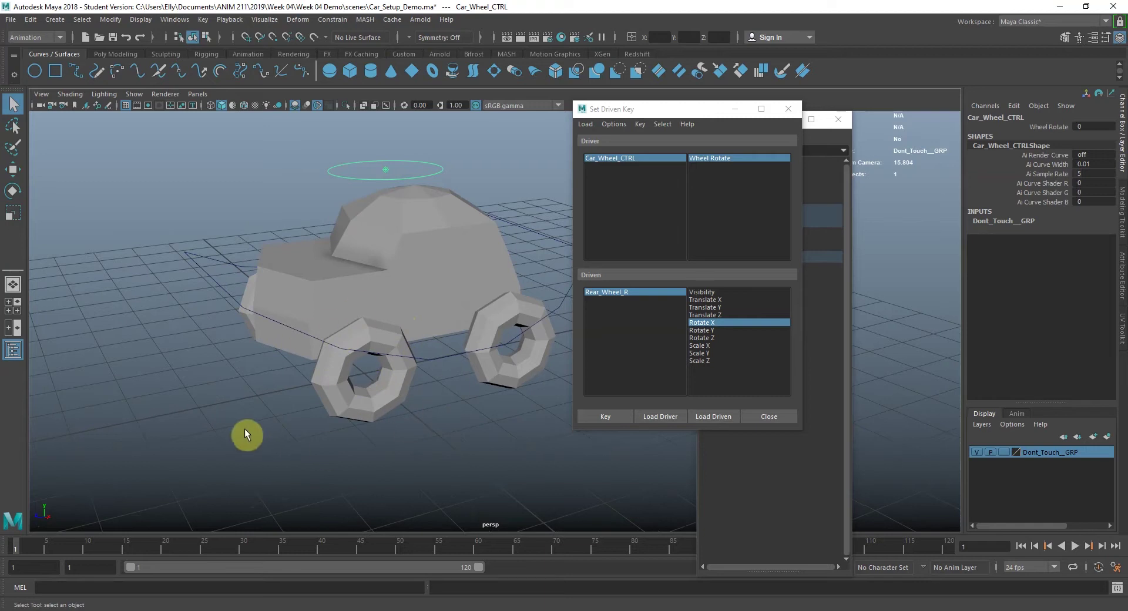
{"action": "left_click_drag", "start_coordinate": [440, 408], "coordinate": [452, 376], "text": "alt"}
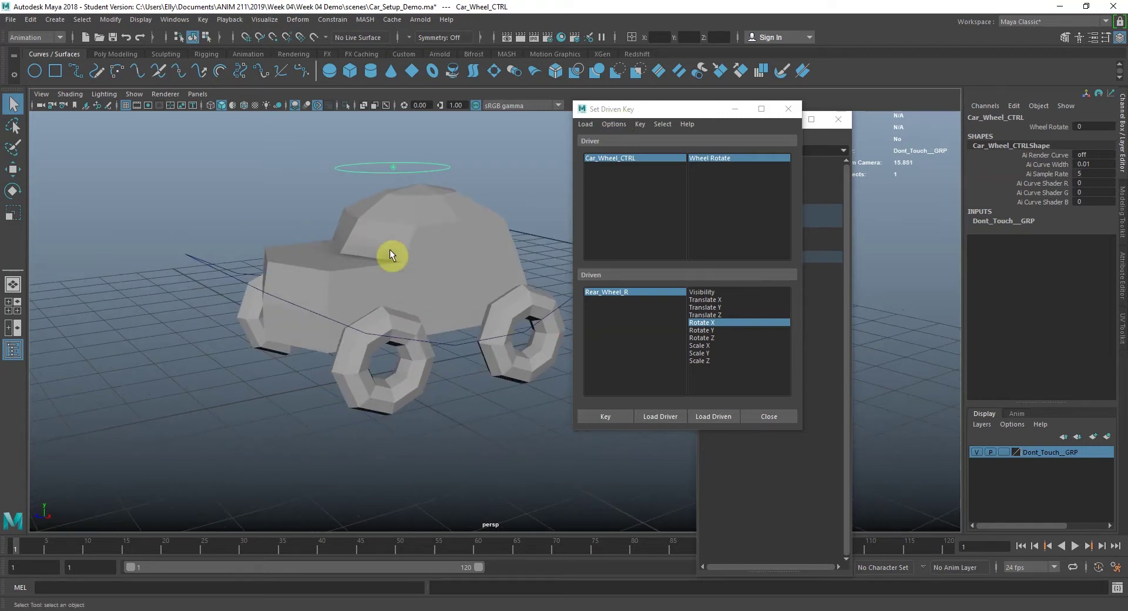
{"action": "left_click_drag", "start_coordinate": [368, 235], "coordinate": [320, 221], "text": "alt"}
{"action": "left_click_drag", "start_coordinate": [411, 181], "coordinate": [430, 172], "text": "alt"}
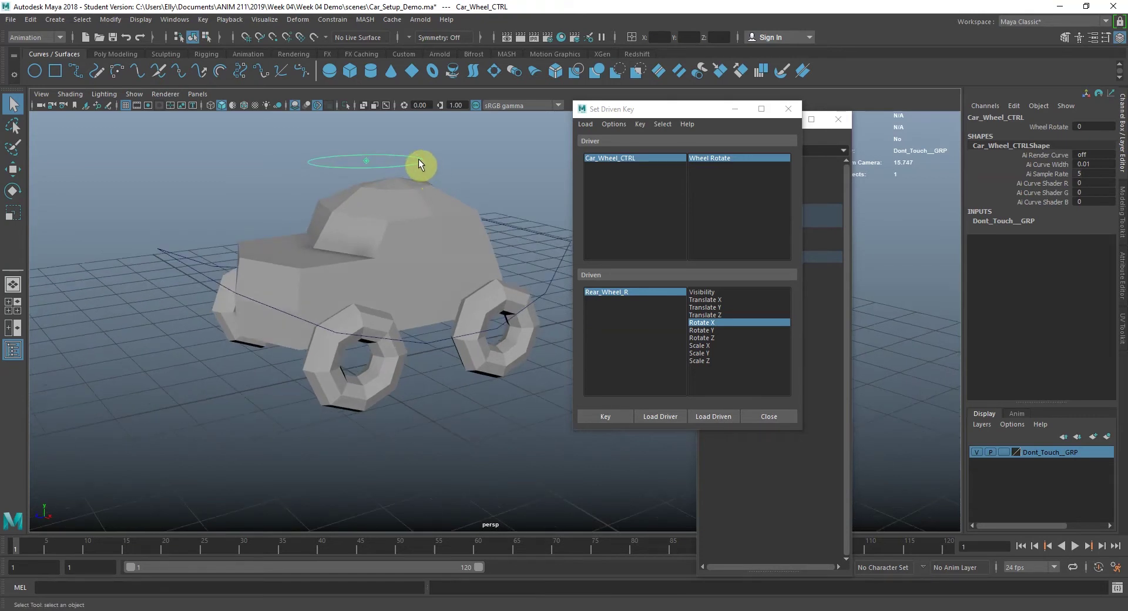
{"action": "left_click", "coordinate": [380, 368]}
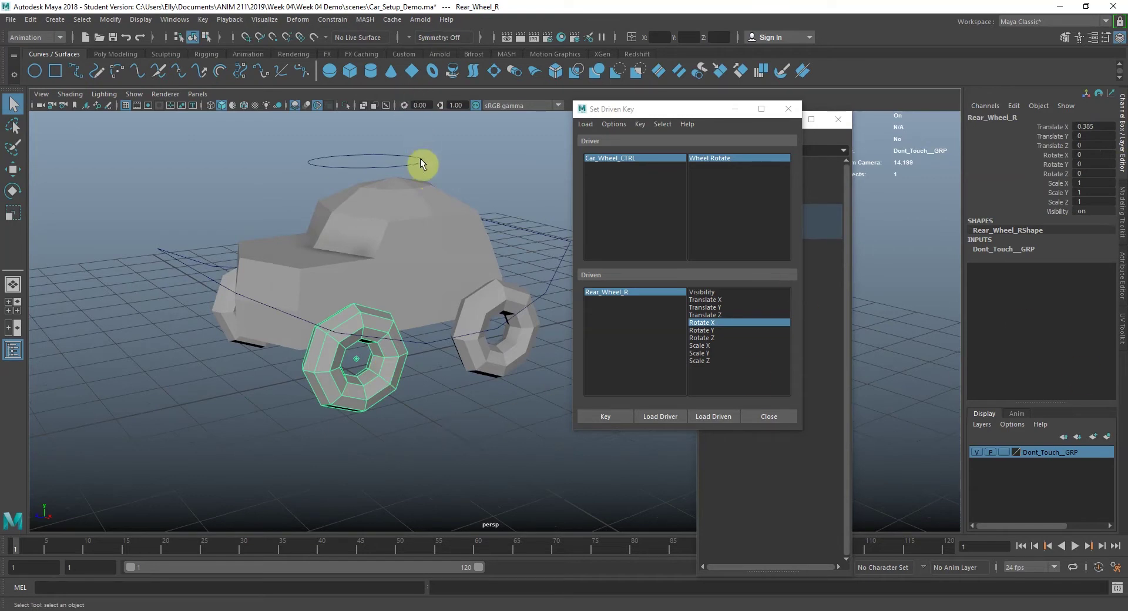
{"action": "left_click", "coordinate": [618, 416]}
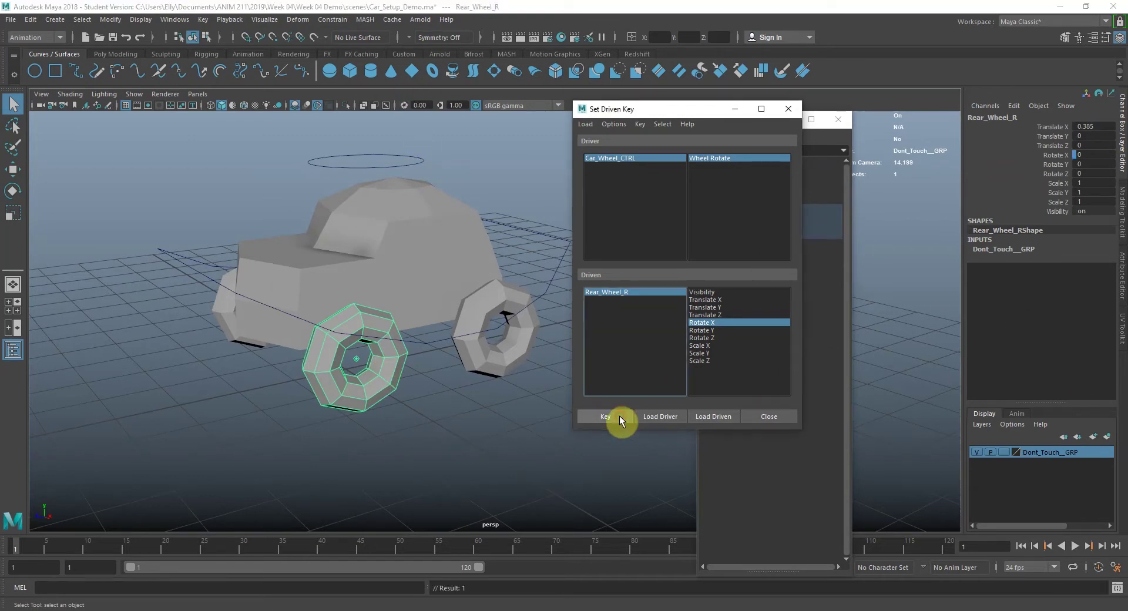
Step: Set Wheel Rotate to 1 and Rear_Wheel_R's Rotate X to 360, and key the pair
{"action": "left_click", "coordinate": [408, 161]}
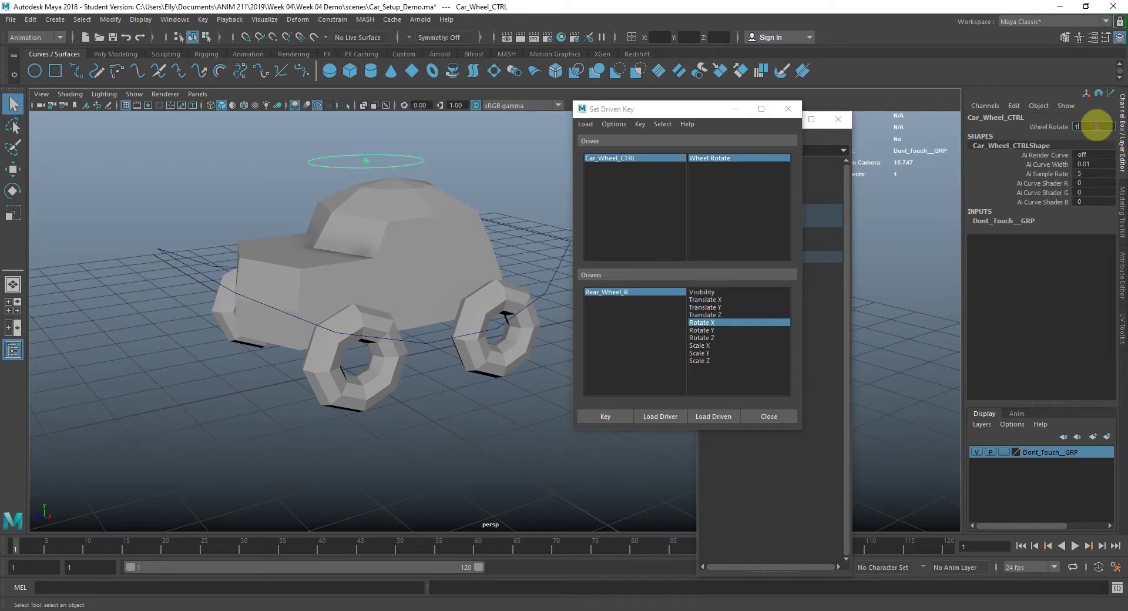
{"action": "left_click", "coordinate": [619, 292]}
{"action": "left_click", "coordinate": [1107, 155]}
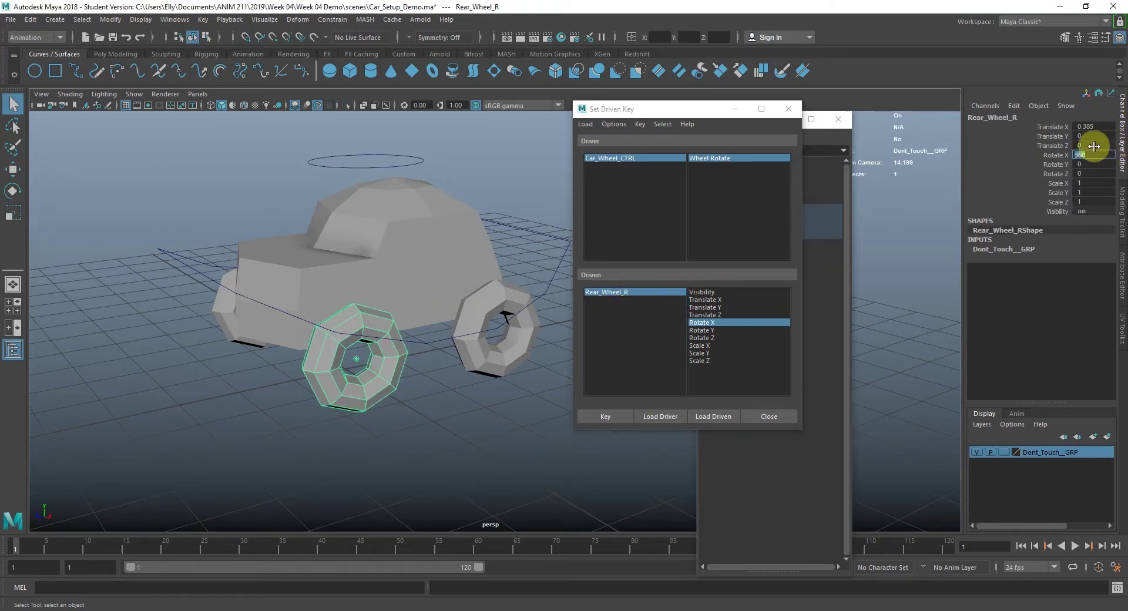
{"action": "left_click", "coordinate": [624, 417]}
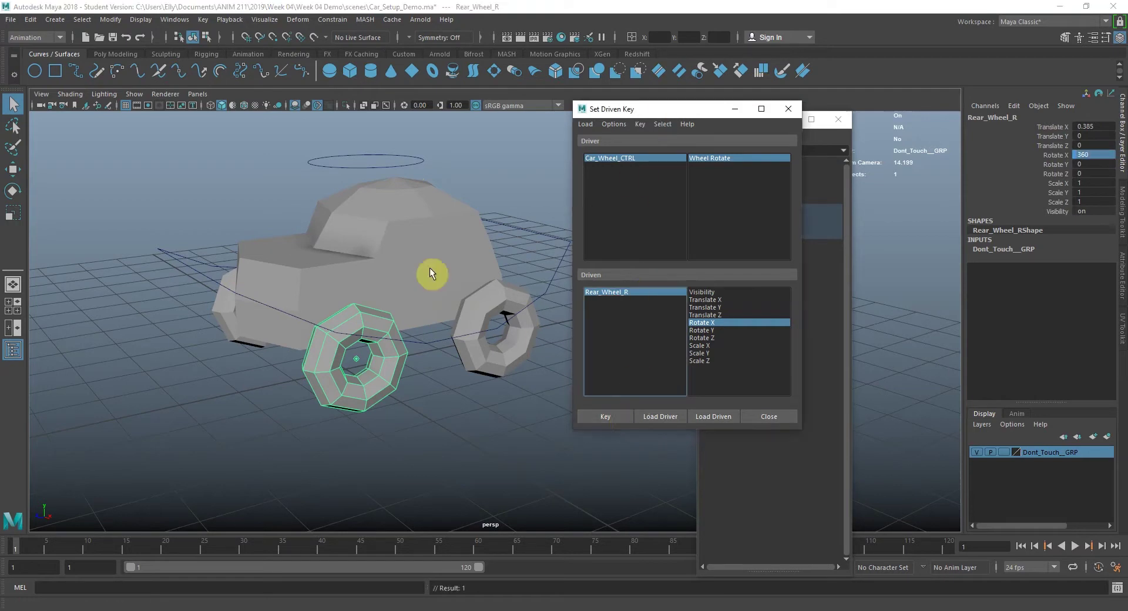
Step: Test the rear right wheel by scrubbing Wheel Rotate on Car_Wheel_CTRL, and reset the attribute to 0
{"action": "left_click_drag", "start_coordinate": [629, 110], "coordinate": [650, 104]}
{"action": "left_click", "coordinate": [424, 162]}
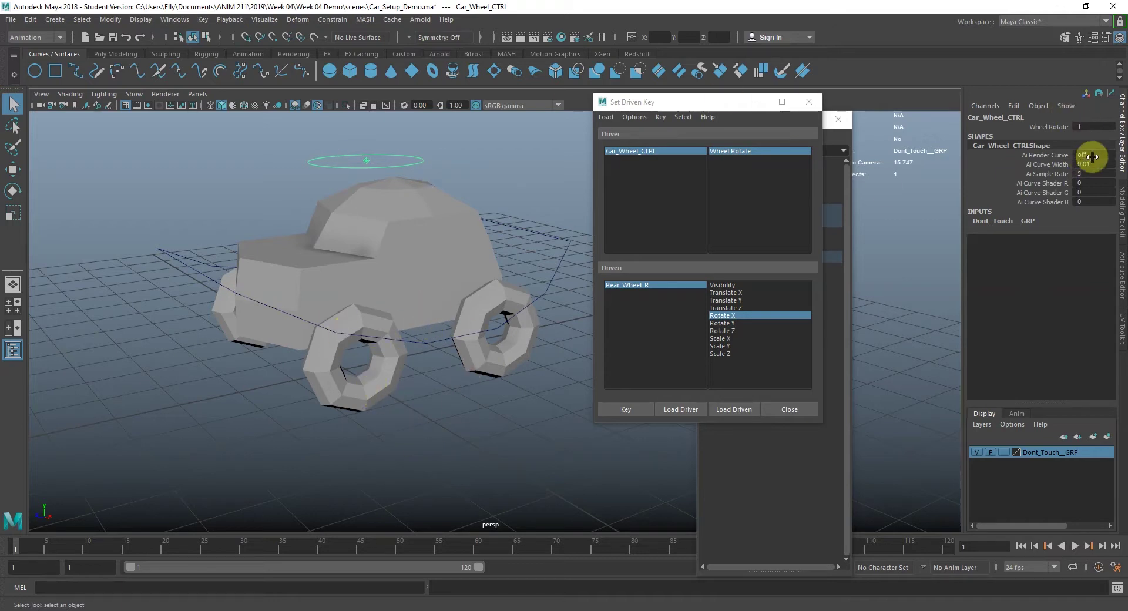
{"action": "left_click", "coordinate": [1052, 127]}
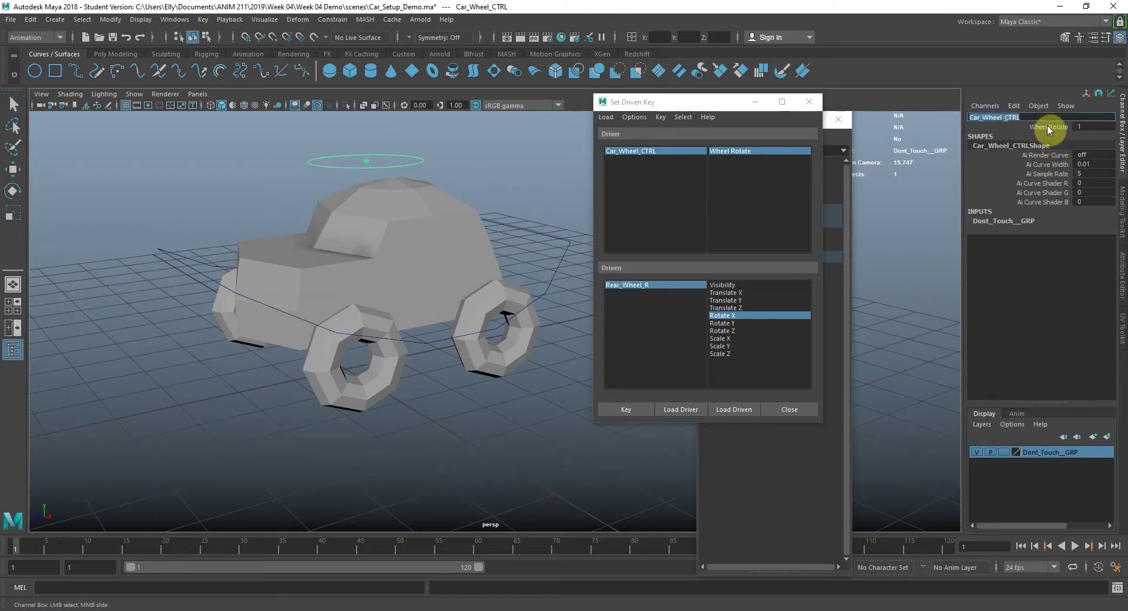
{"action": "middle_click_drag", "start_coordinate": [935, 248], "coordinate": [1029, 242]}
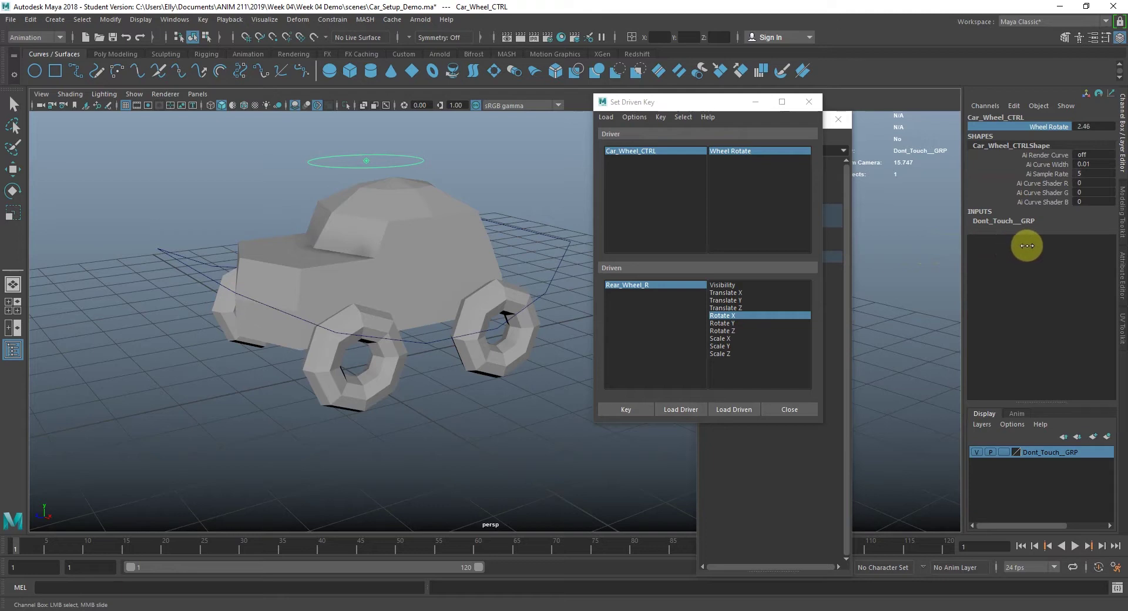
{"action": "double_click", "coordinate": [1093, 127]}
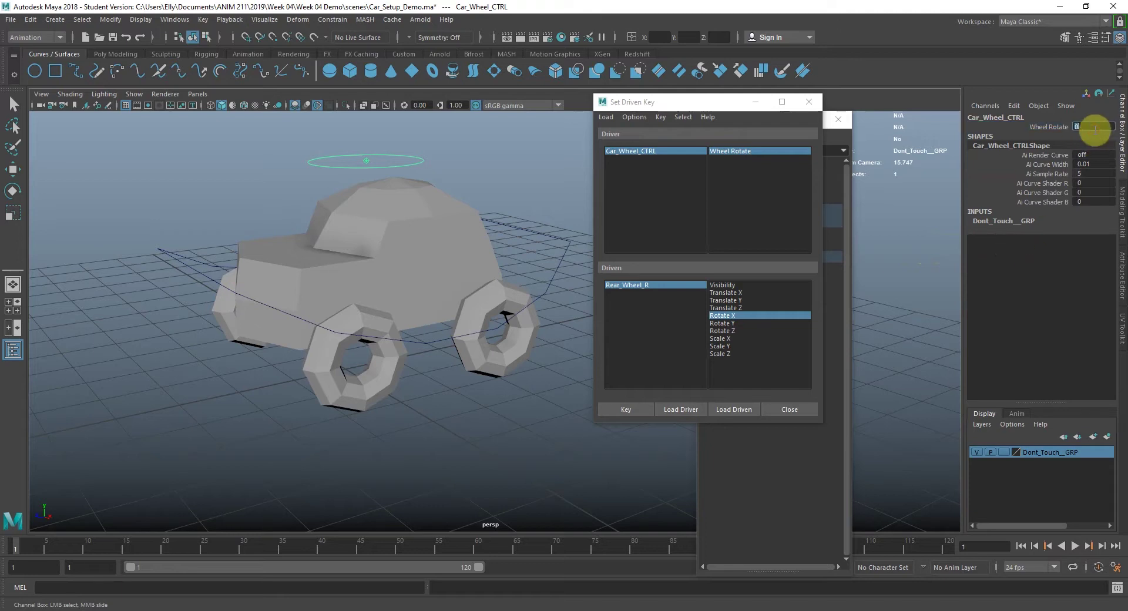
Step: Open Rear_Wheel_R's Rotate X curve in the Graph Editor and give its keys linear tangents
{"action": "left_click_drag", "start_coordinate": [265, 382], "coordinate": [429, 386], "text": "alt"}
{"action": "left_click_drag", "start_coordinate": [427, 344], "coordinate": [411, 385], "text": "alt"}
{"action": "left_click", "coordinate": [411, 385]}
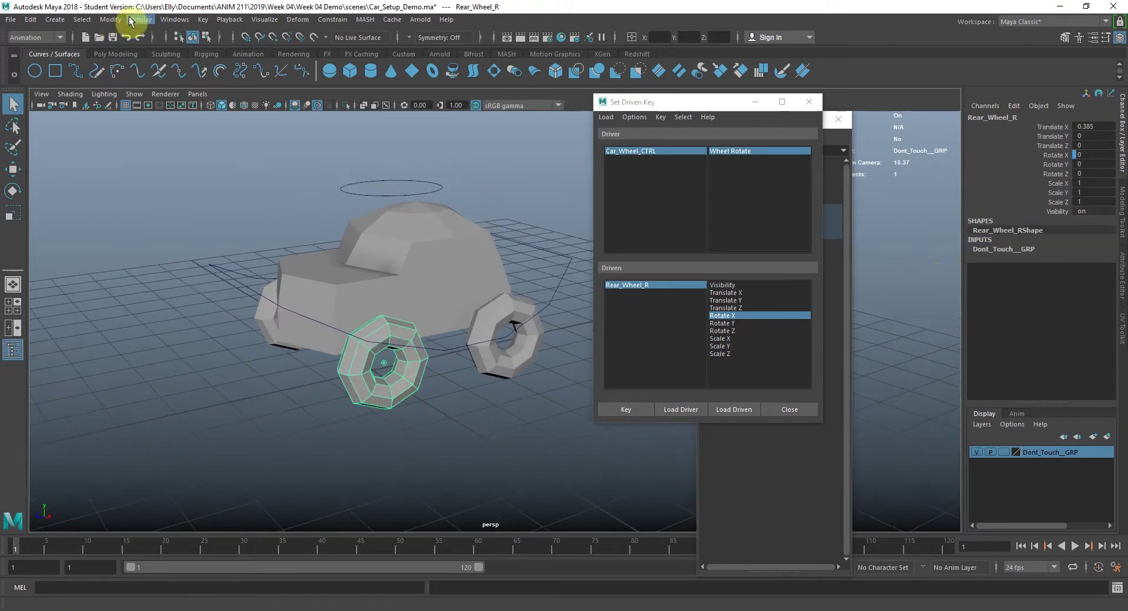
{"action": "left_click", "coordinate": [175, 19]}
{"action": "mouse_move", "coordinate": [212, 84]}
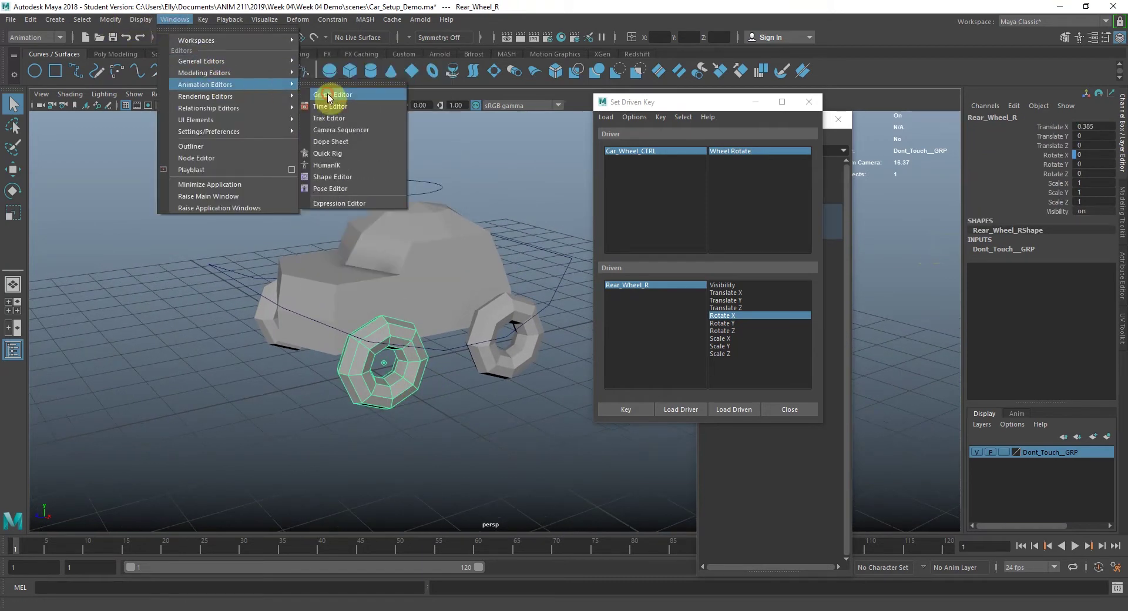
{"action": "left_click", "coordinate": [328, 95]}
{"action": "scroll", "coordinate": [664, 351], "scroll_direction": "down", "scroll_amount": 5}
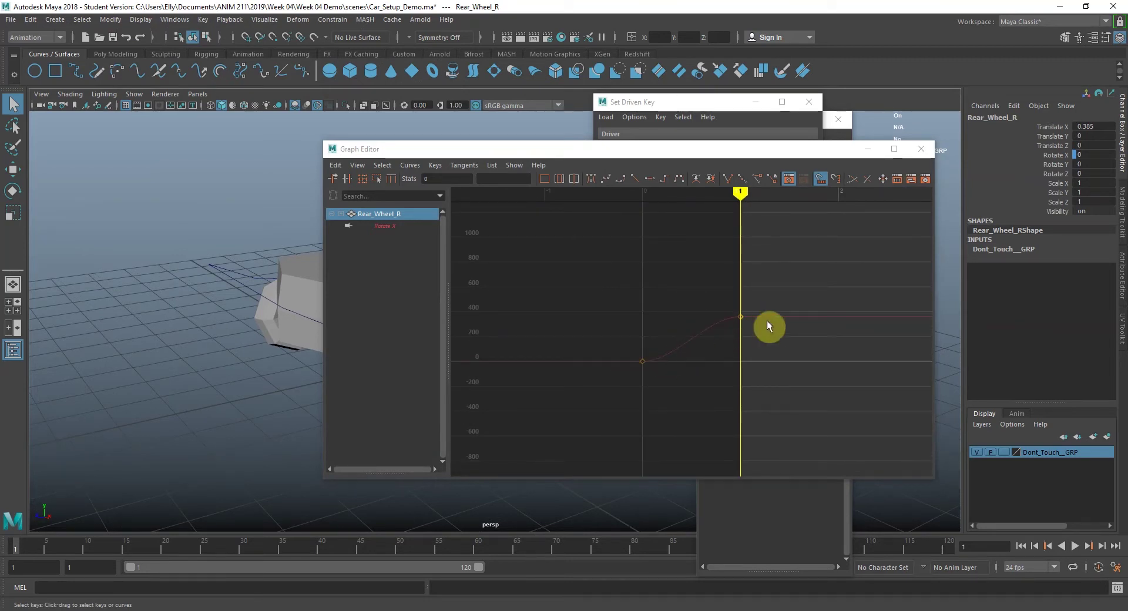
{"action": "left_click_drag", "start_coordinate": [697, 153], "coordinate": [771, 166]}
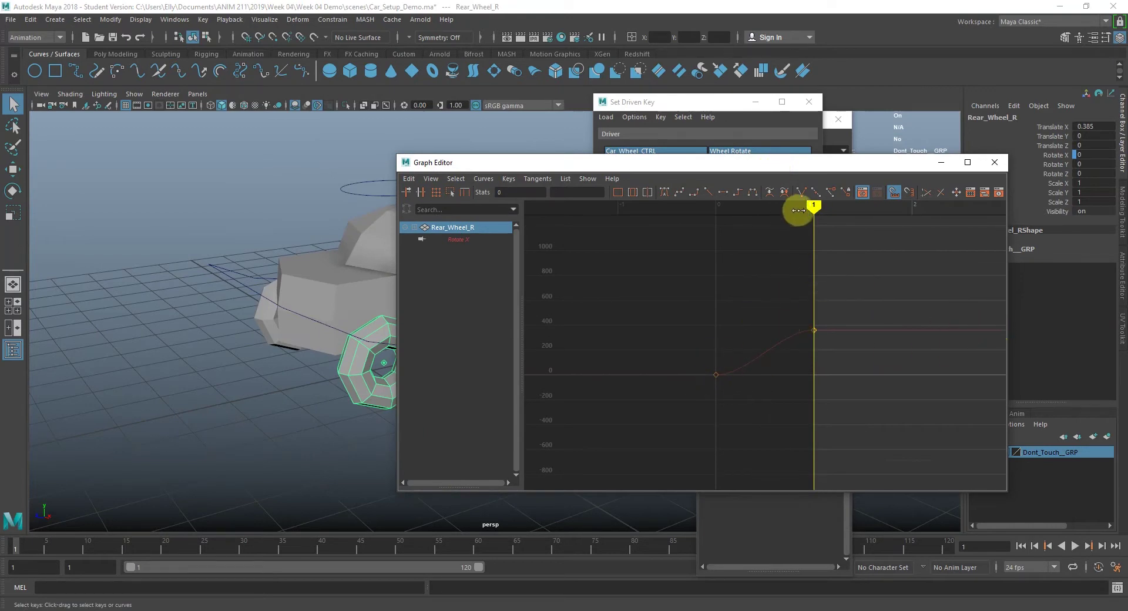
{"action": "mouse_move", "coordinate": [811, 208]}
{"action": "left_mouse_down"}
{"action": "mouse_move", "coordinate": [866, 212]}
{"action": "mouse_move", "coordinate": [819, 214]}
{"action": "left_mouse_up"}
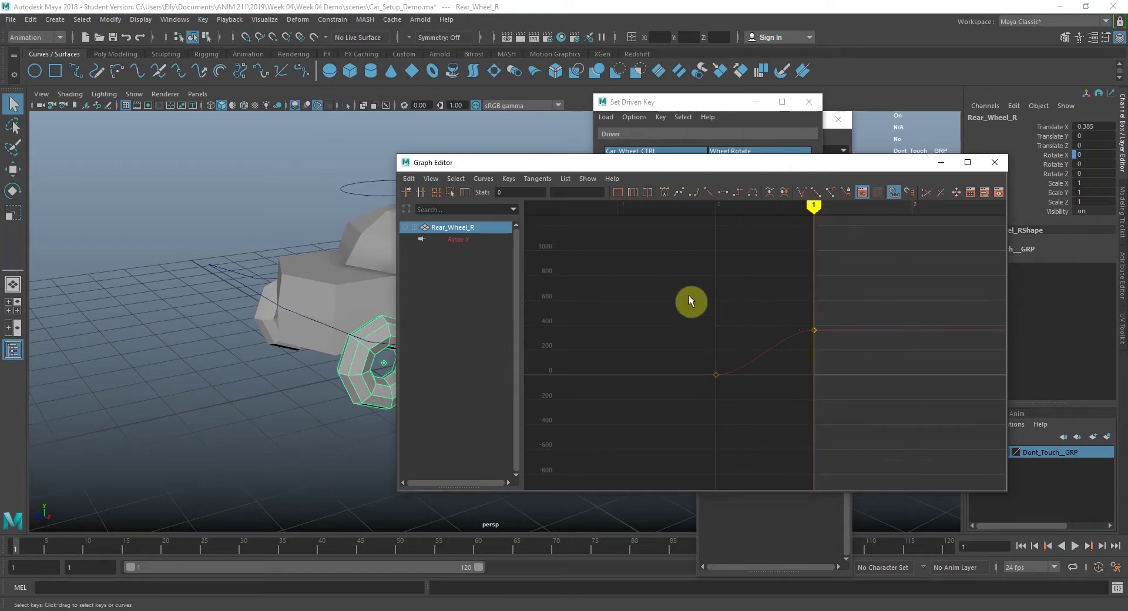
{"action": "left_click_drag", "start_coordinate": [677, 291], "coordinate": [887, 456]}
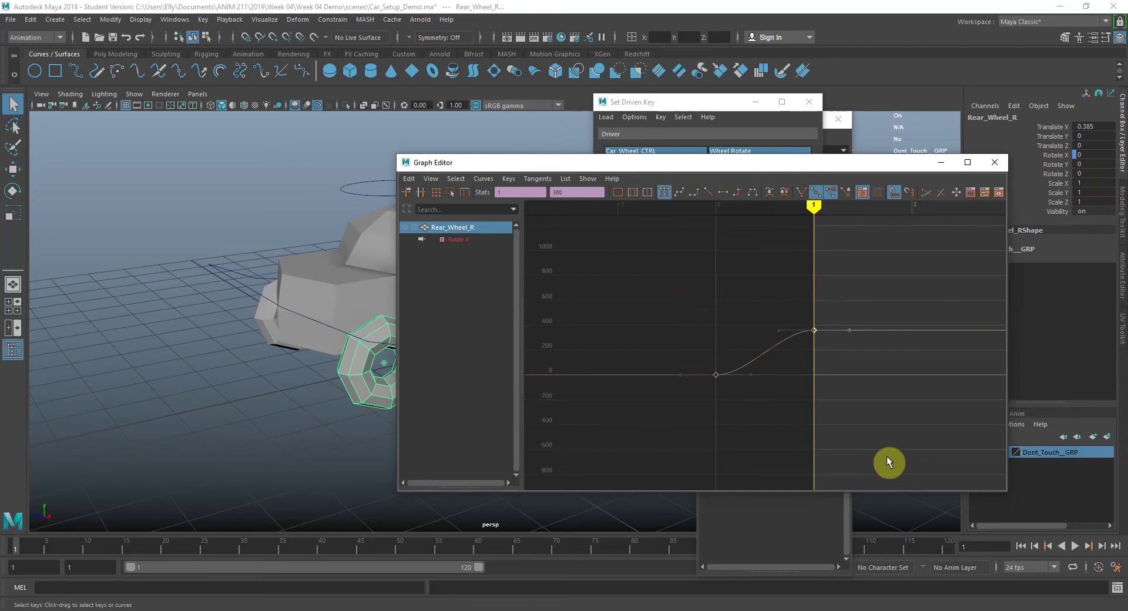
{"action": "left_click", "coordinate": [706, 192]}
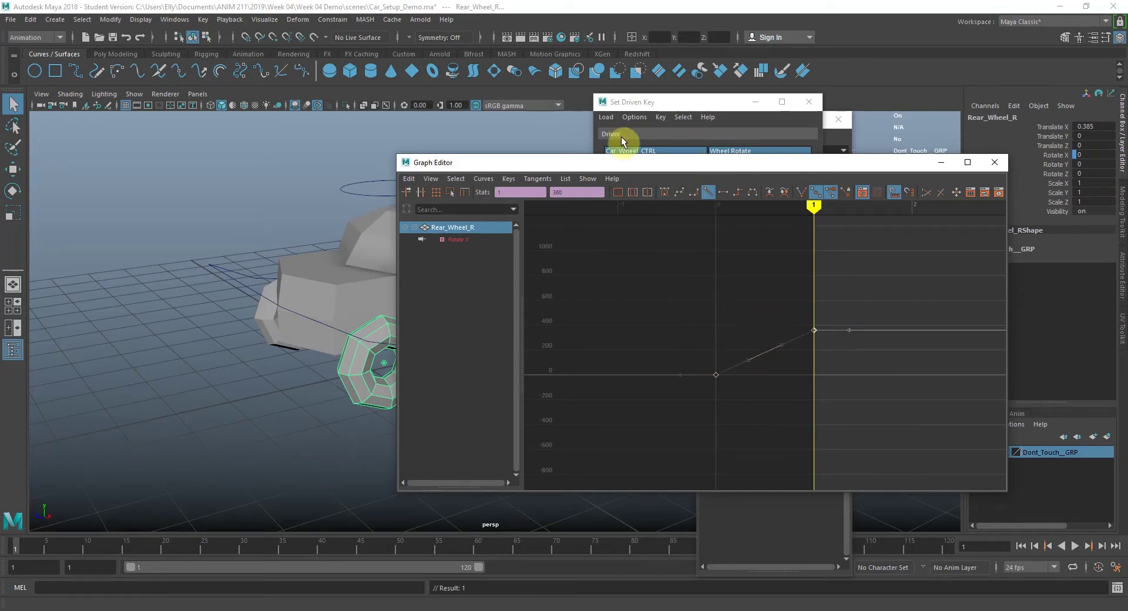
Step: Set the Rear_Wheel_R Rotate X curve's pre and post infinity to Cycle with Offset and close the Graph Editor
{"action": "left_click_drag", "start_coordinate": [538, 164], "coordinate": [594, 147]}
{"action": "left_click", "coordinate": [544, 162]}
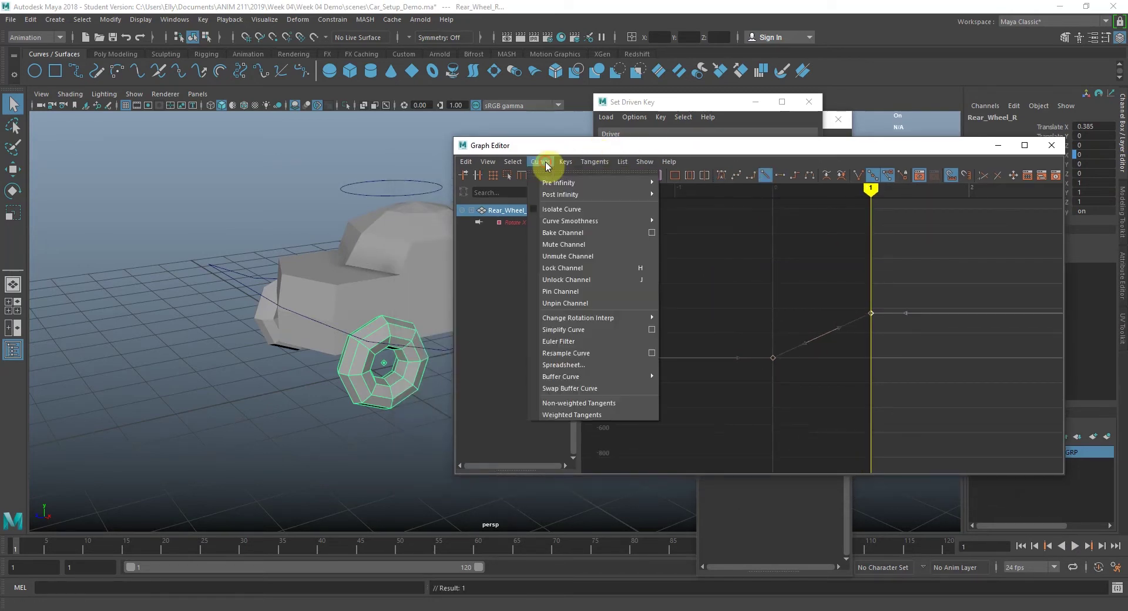
{"action": "mouse_move", "coordinate": [559, 189]}
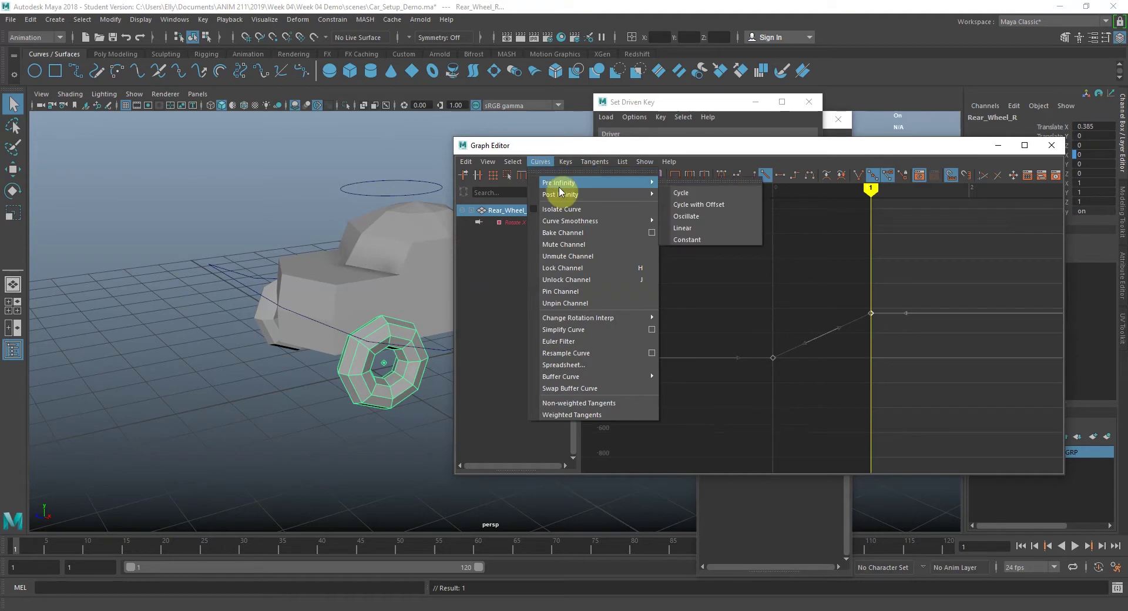
{"action": "left_click", "coordinate": [681, 204]}
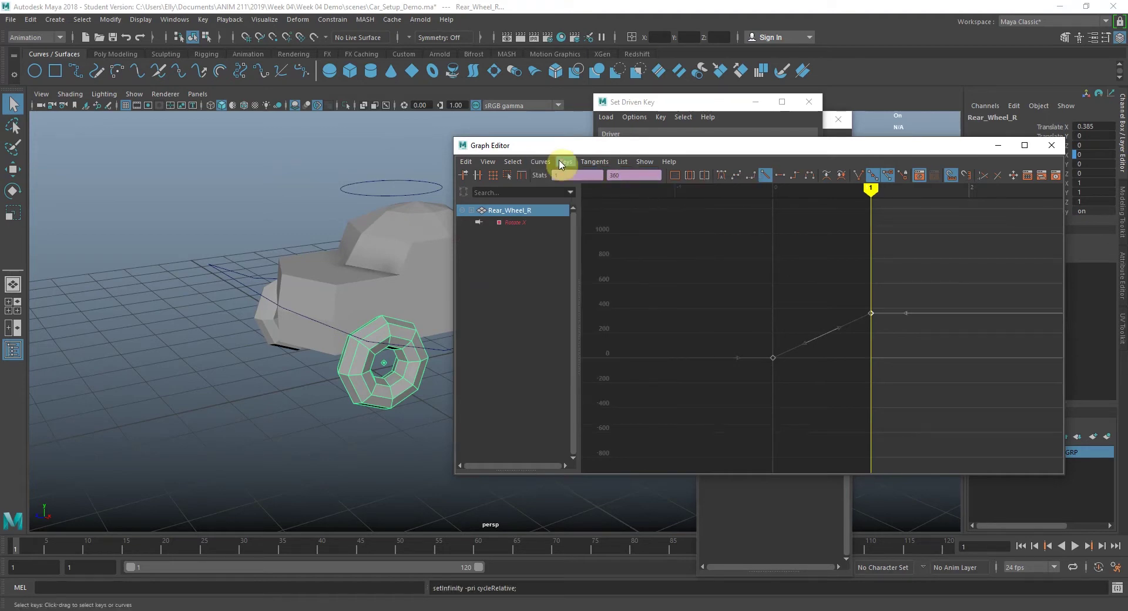
{"action": "left_click", "coordinate": [541, 163]}
{"action": "mouse_move", "coordinate": [574, 195]}
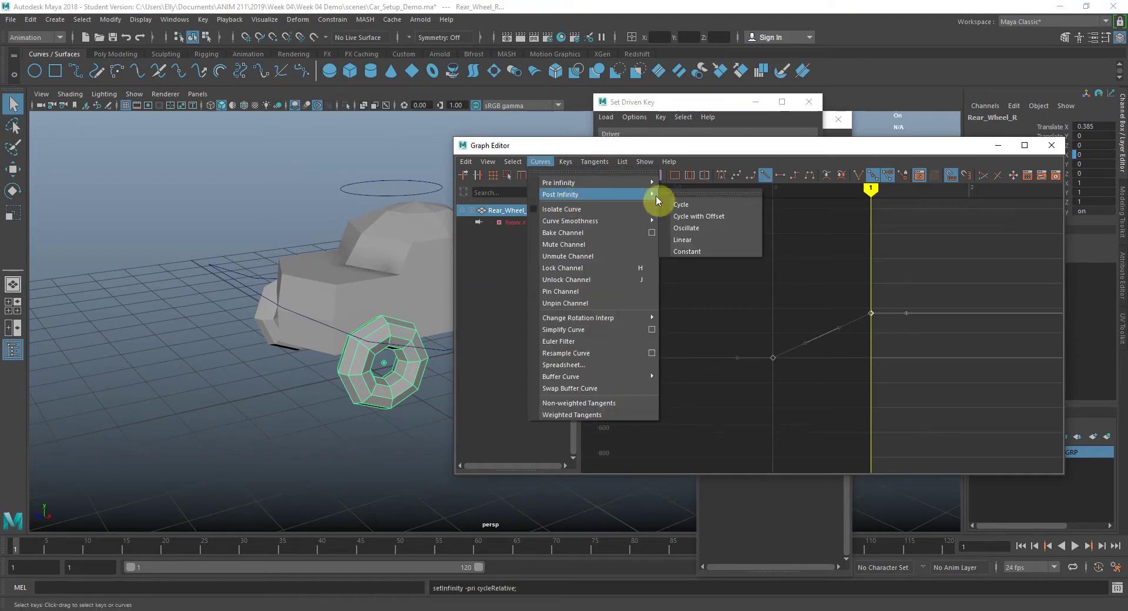
{"action": "left_click", "coordinate": [714, 217]}
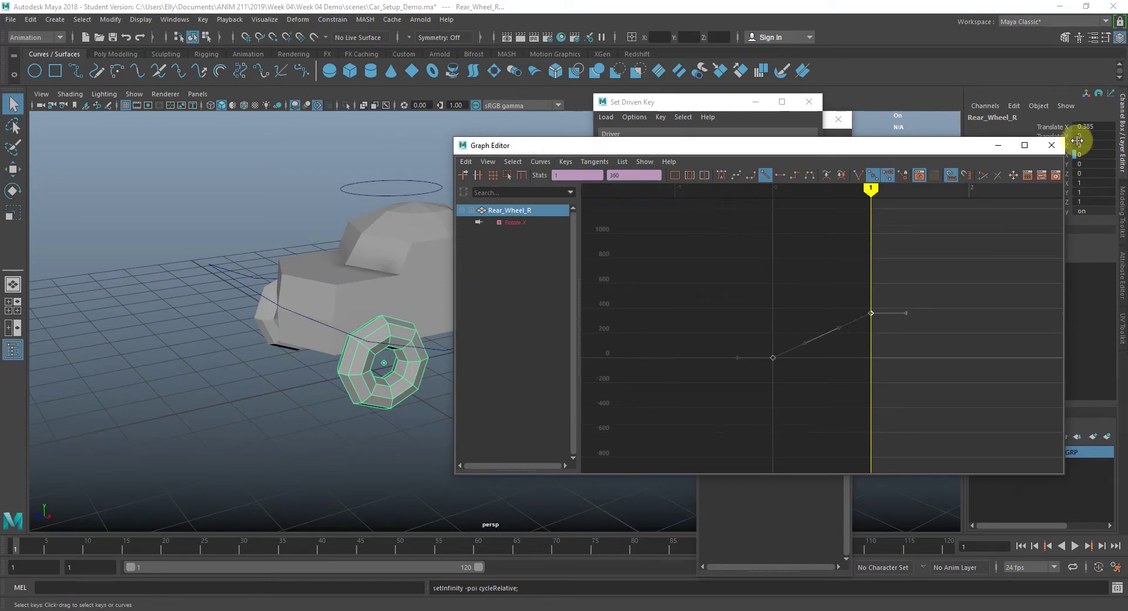
{"action": "left_click", "coordinate": [1052, 145]}
Step: Test the rear right wheel's continuous spin by scrubbing Wheel Rotate both ways on Car_Wheel_CTRL, and return it to 0
{"action": "left_click", "coordinate": [440, 187]}
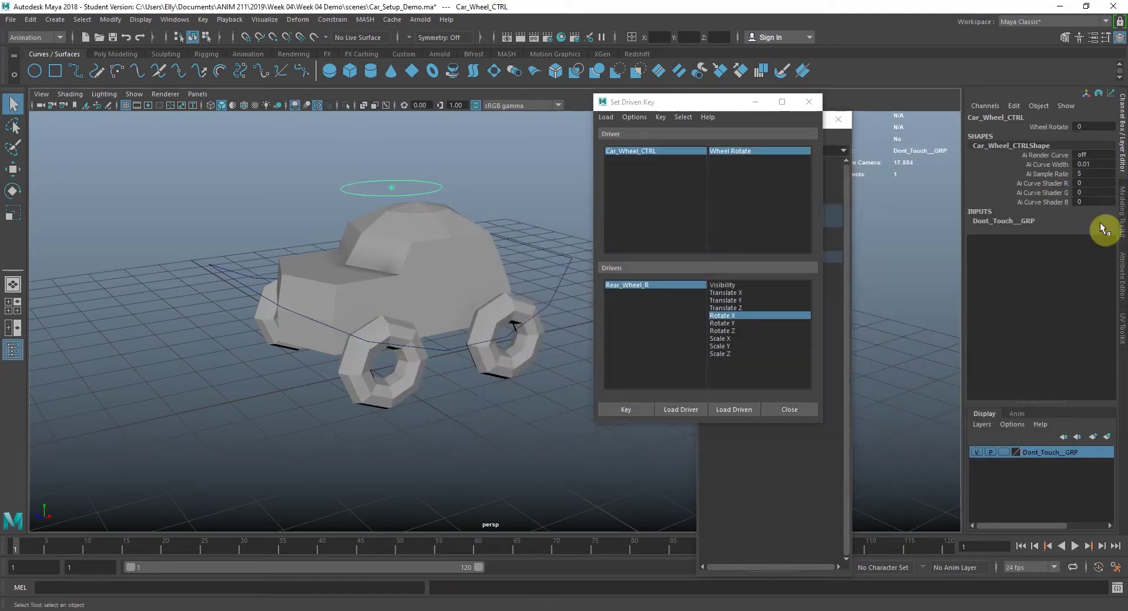
{"action": "left_click", "coordinate": [1049, 127]}
{"action": "middle_click_drag", "start_coordinate": [567, 390], "coordinate": [685, 432]}
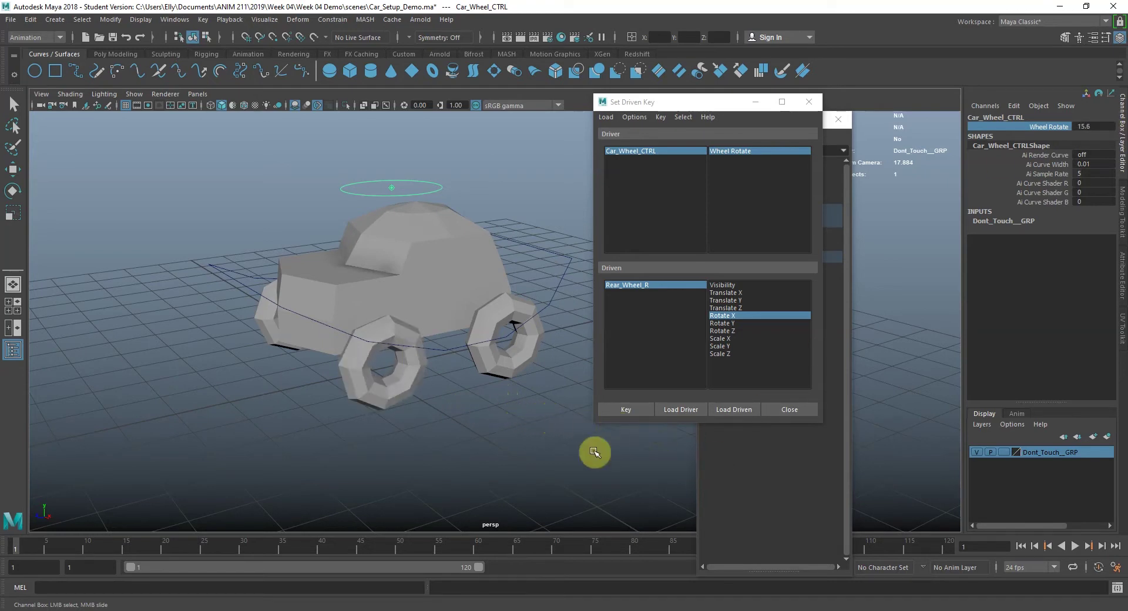
{"action": "middle_click_drag", "start_coordinate": [570, 453], "coordinate": [511, 442]}
{"action": "left_click", "coordinate": [1081, 127]}
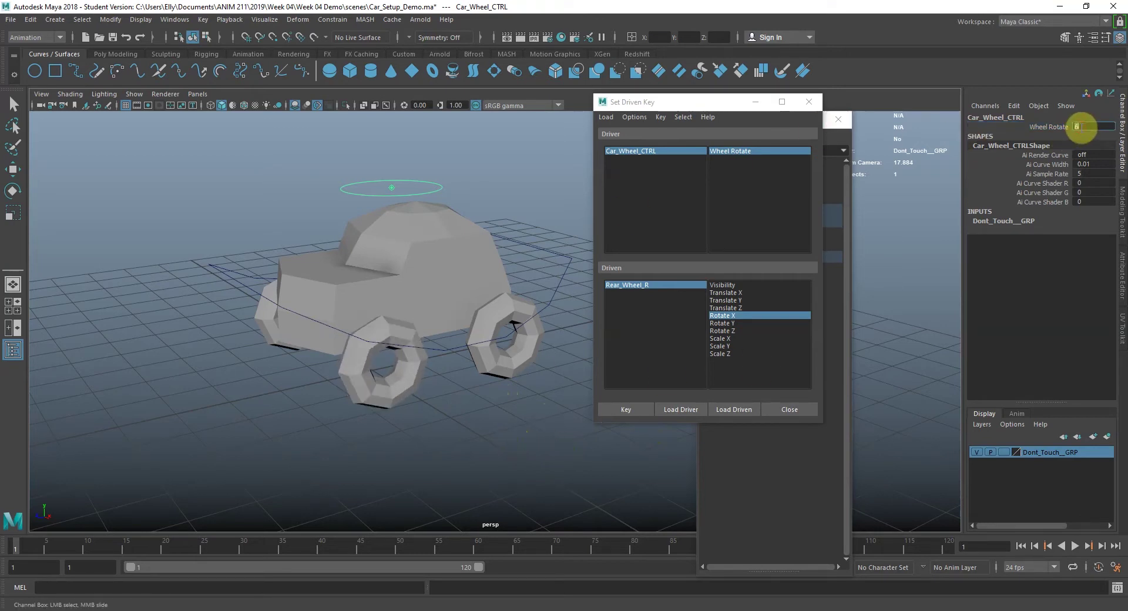
Step: Load Front_Wheel_R as the driven object and key its Rotate X at 0 against Wheel Rotate 0
{"action": "left_click_drag", "start_coordinate": [433, 383], "coordinate": [400, 360], "text": "alt"}
{"action": "key", "text": "q"}
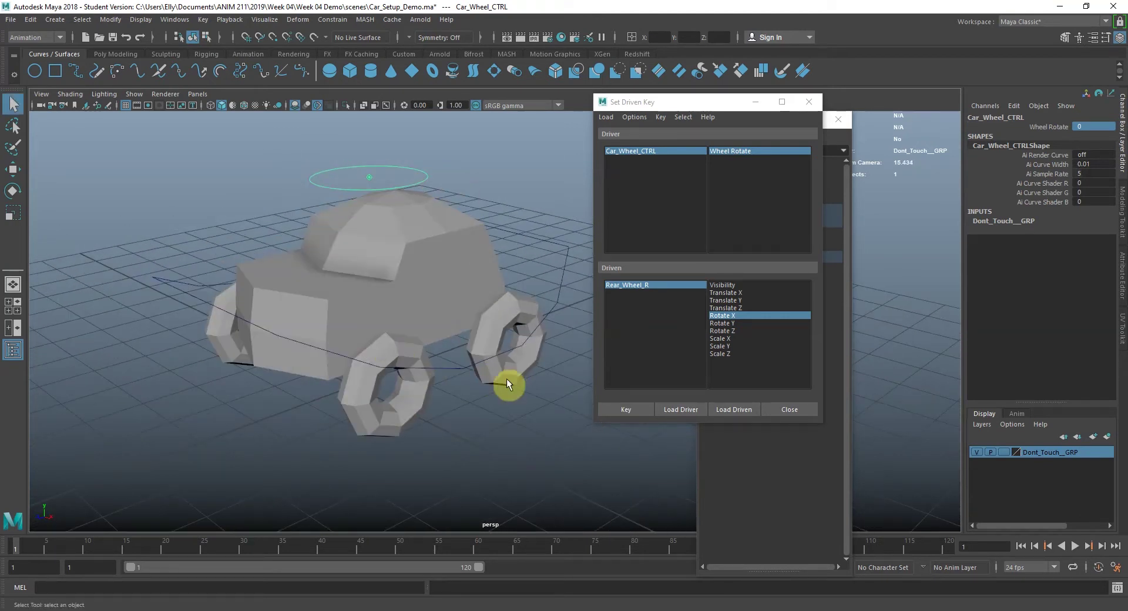
{"action": "left_click", "coordinate": [531, 368]}
{"action": "left_click", "coordinate": [734, 409]}
{"action": "left_click", "coordinate": [722, 316]}
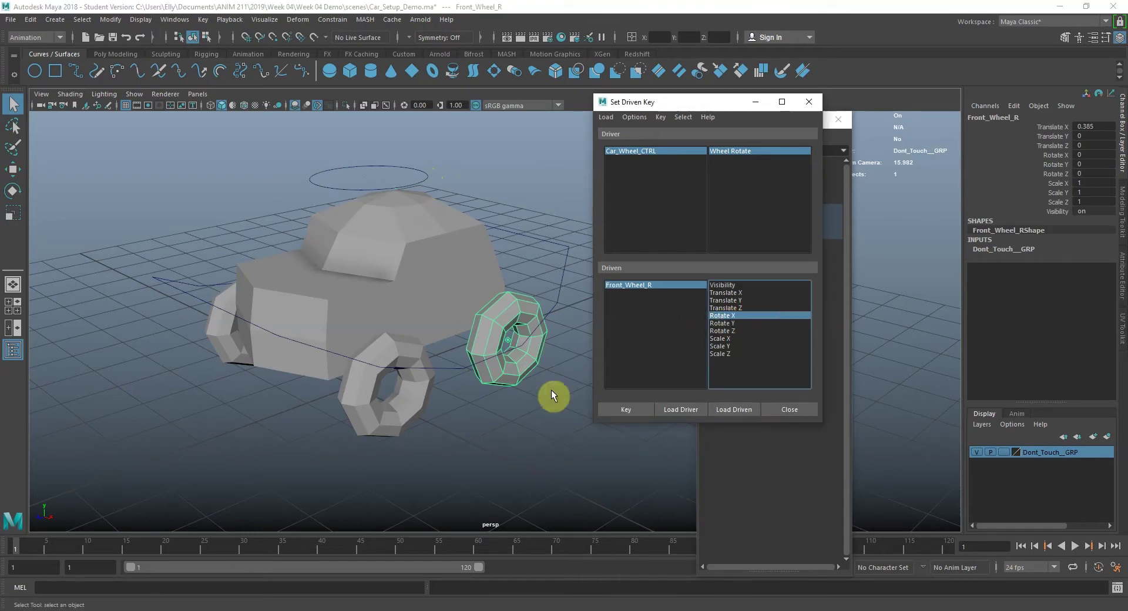
{"action": "left_click_drag", "start_coordinate": [576, 224], "coordinate": [535, 199], "text": "alt"}
{"action": "left_click", "coordinate": [399, 181]}
{"action": "left_click", "coordinate": [500, 367]}
{"action": "left_click", "coordinate": [633, 411]}
Step: Set Wheel Rotate to 1 and Front_Wheel_R's Rotate X to 360, and key the pair
{"action": "left_click", "coordinate": [402, 182]}
{"action": "left_click", "coordinate": [1097, 126]}
{"action": "type", "text": "1"}
{"action": "key", "text": "Return"}
{"action": "left_click", "coordinate": [722, 315]}
{"action": "left_click", "coordinate": [1105, 155]}
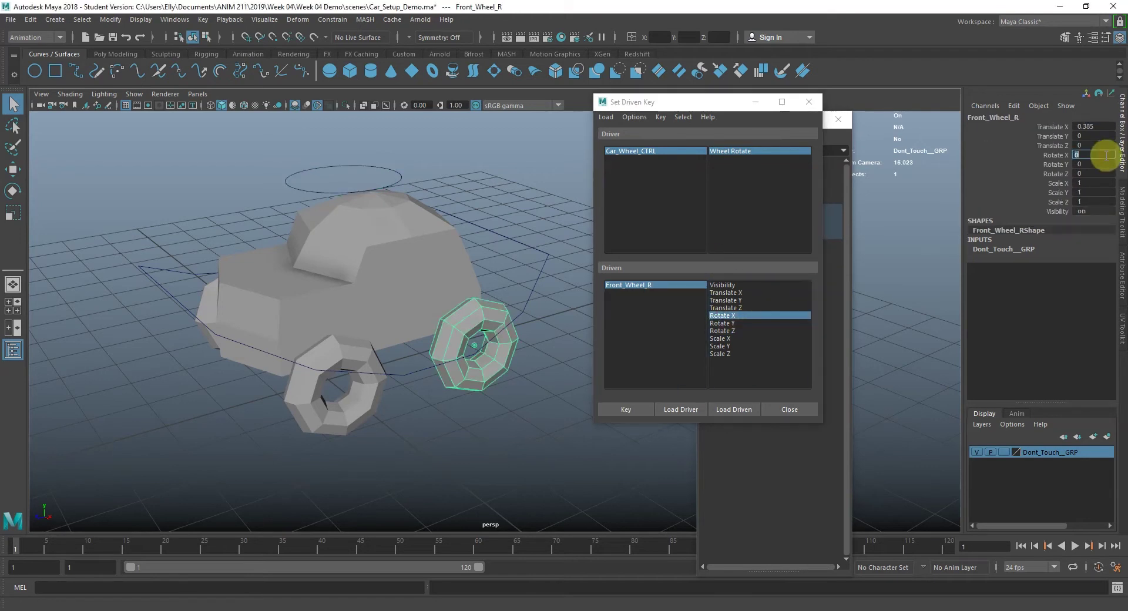
{"action": "left_click", "coordinate": [626, 410]}
Step: Open Front_Wheel_R's Rotate X curve in the Graph Editor and give its keys linear tangents
{"action": "left_click", "coordinate": [174, 19]}
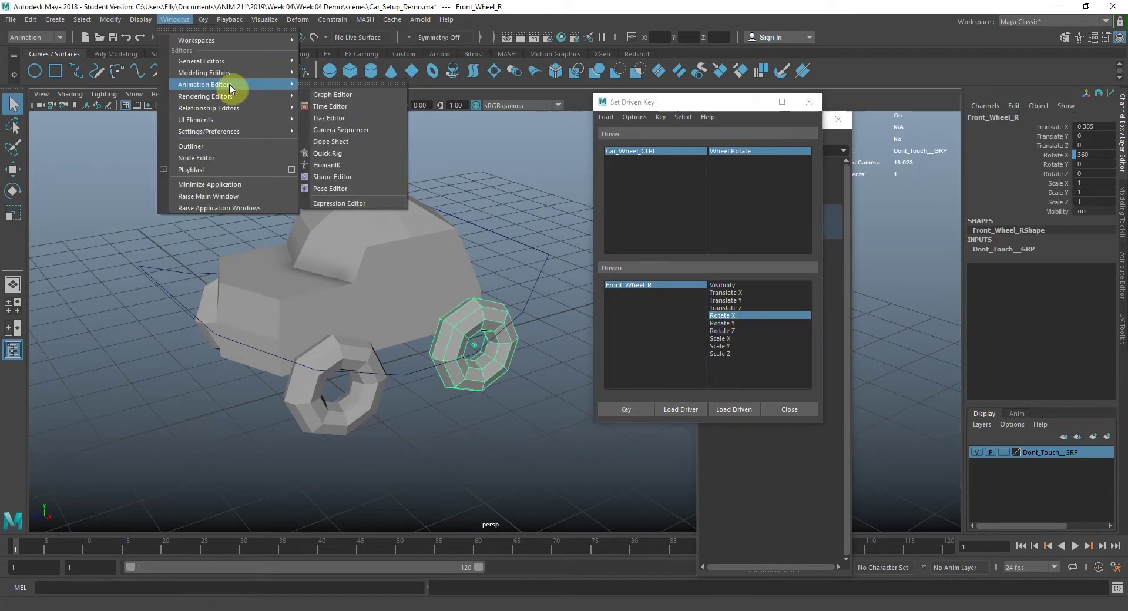
{"action": "left_click", "coordinate": [320, 71]}
{"action": "key", "text": "f"}
{"action": "left_click", "coordinate": [660, 147]}
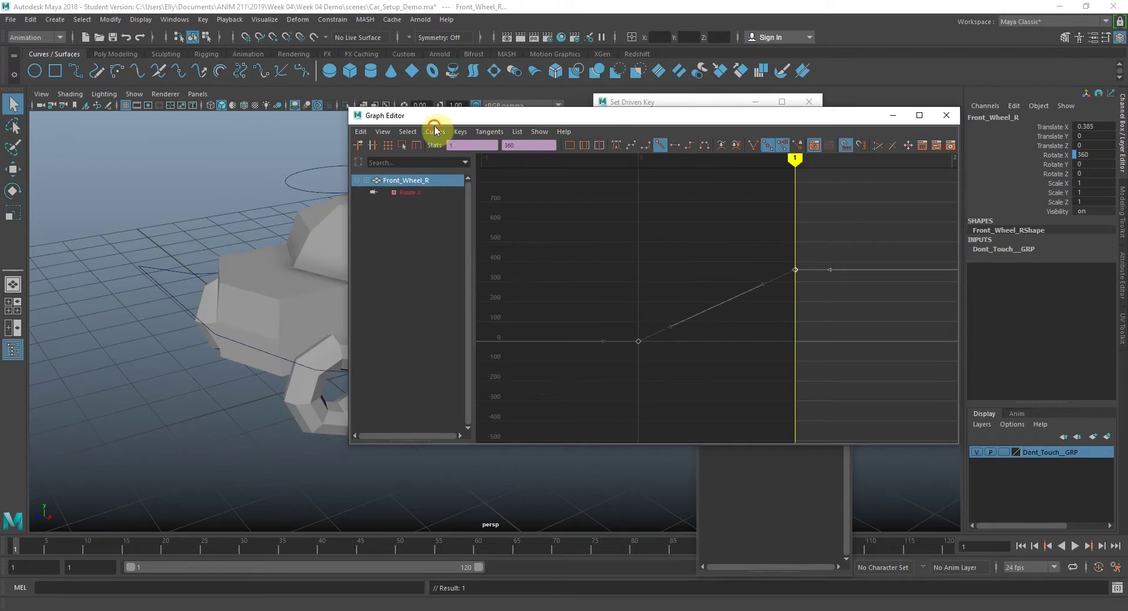
Step: Set the Front_Wheel_R curve's pre and post infinity to Cycle with Offset, close the Graph Editor and select Car_Wheel_CTRL
{"action": "left_click", "coordinate": [436, 131]}
{"action": "mouse_move", "coordinate": [494, 152]}
{"action": "left_click", "coordinate": [580, 174]}
{"action": "left_click", "coordinate": [436, 131]}
{"action": "left_click", "coordinate": [580, 186]}
{"action": "left_click", "coordinate": [947, 116]}
{"action": "left_click", "coordinate": [402, 178]}
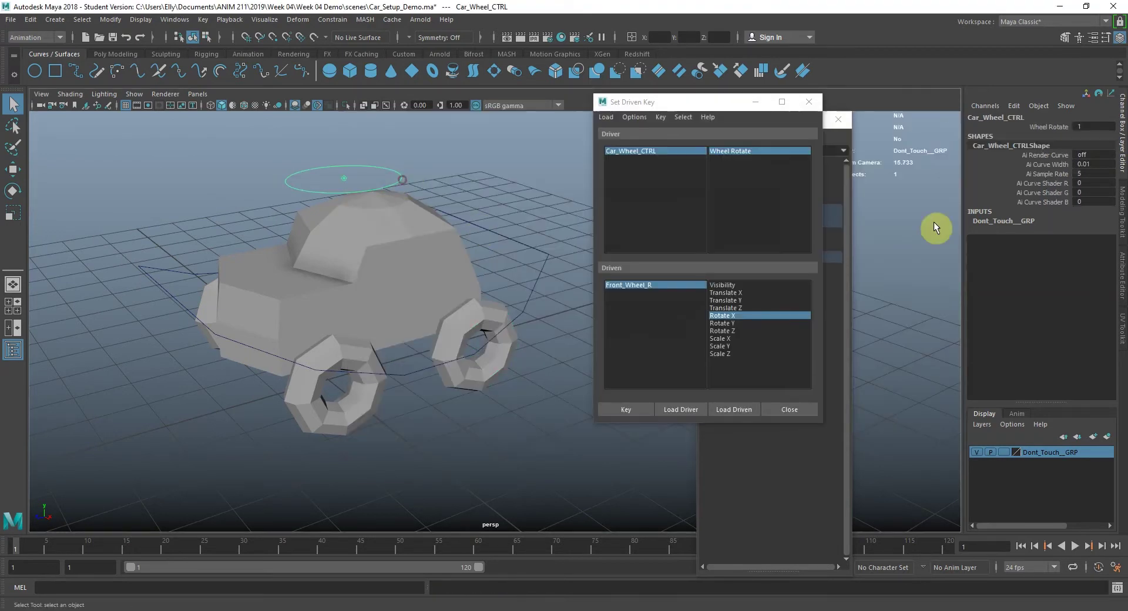
Step: Load Rear_Wheel_L as the driven object and key its Rotate X at 0 against Wheel Rotate 0
{"action": "middle_click_drag", "start_coordinate": [913, 265], "coordinate": [1106, 126]}
{"action": "left_click", "coordinate": [466, 181]}
{"action": "left_click_drag", "start_coordinate": [466, 181], "coordinate": [344, 183], "text": "alt"}
{"action": "left_click", "coordinate": [388, 303]}
{"action": "left_click", "coordinate": [754, 408]}
{"action": "left_click", "coordinate": [729, 316]}
{"action": "middle_click_drag", "start_coordinate": [318, 268], "coordinate": [313, 330], "text": "alt"}
{"action": "left_click", "coordinate": [470, 171]}
{"action": "left_click", "coordinate": [393, 371]}
{"action": "left_click", "coordinate": [624, 410]}
Step: Set Wheel Rotate to 1 and Rear_Wheel_L's Rotate X to 360, and key the pair
{"action": "left_click", "coordinate": [473, 174]}
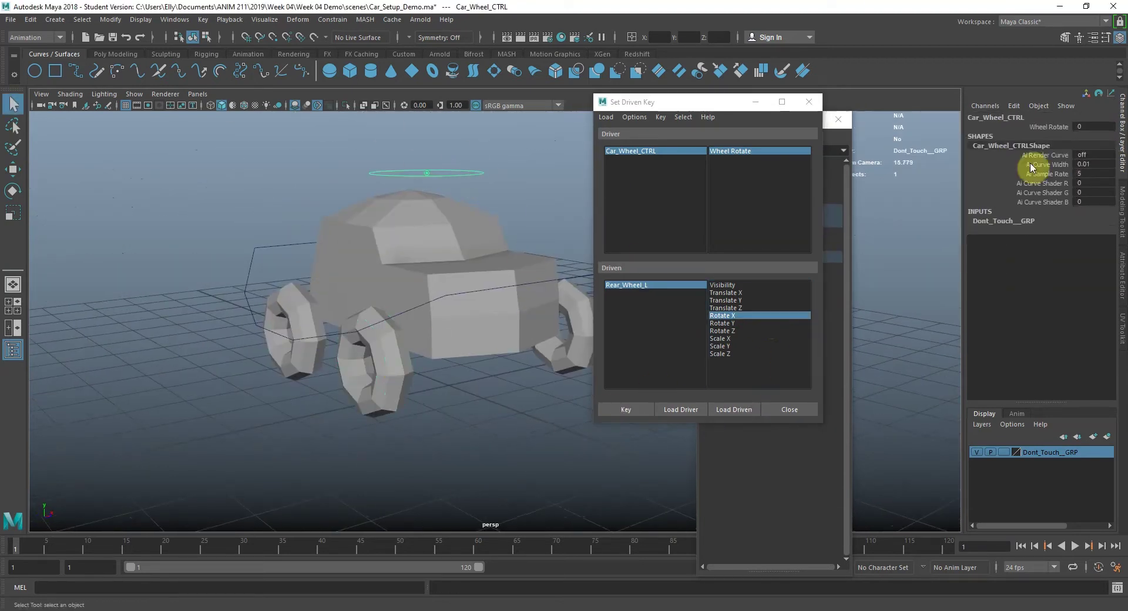
{"action": "key", "text": "Return"}
{"action": "left_click", "coordinate": [381, 353]}
{"action": "left_click", "coordinate": [1080, 155]}
{"action": "type", "text": "360"}
{"action": "key", "text": "Return"}
{"action": "left_click", "coordinate": [626, 409]}
Step: Open Rear_Wheel_L's Rotate X curve in the Graph Editor and give its keys linear tangents
{"action": "left_click_drag", "start_coordinate": [468, 154], "coordinate": [479, 181]}
{"action": "left_click_drag", "start_coordinate": [470, 188], "coordinate": [438, 212], "text": "alt"}
{"action": "left_click", "coordinate": [303, 420]}
{"action": "left_click", "coordinate": [165, 20]}
{"action": "mouse_move", "coordinate": [203, 84]}
{"action": "left_click", "coordinate": [352, 96]}
{"action": "left_click", "coordinate": [661, 145]}
Step: Set the Rear_Wheel_L curve's pre and post infinity to Cycle with Offset and close the Graph Editor
{"action": "left_click", "coordinate": [436, 132]}
{"action": "mouse_move", "coordinate": [455, 153]}
{"action": "left_click", "coordinate": [587, 174]}
{"action": "left_click", "coordinate": [432, 134]}
{"action": "left_click", "coordinate": [595, 184]}
{"action": "left_click", "coordinate": [947, 116]}
Step: Scrub Wheel Rotate on Car_Wheel_CTRL to check how the connected wheels spin
{"action": "left_click", "coordinate": [439, 198]}
{"action": "left_click", "coordinate": [1053, 127]}
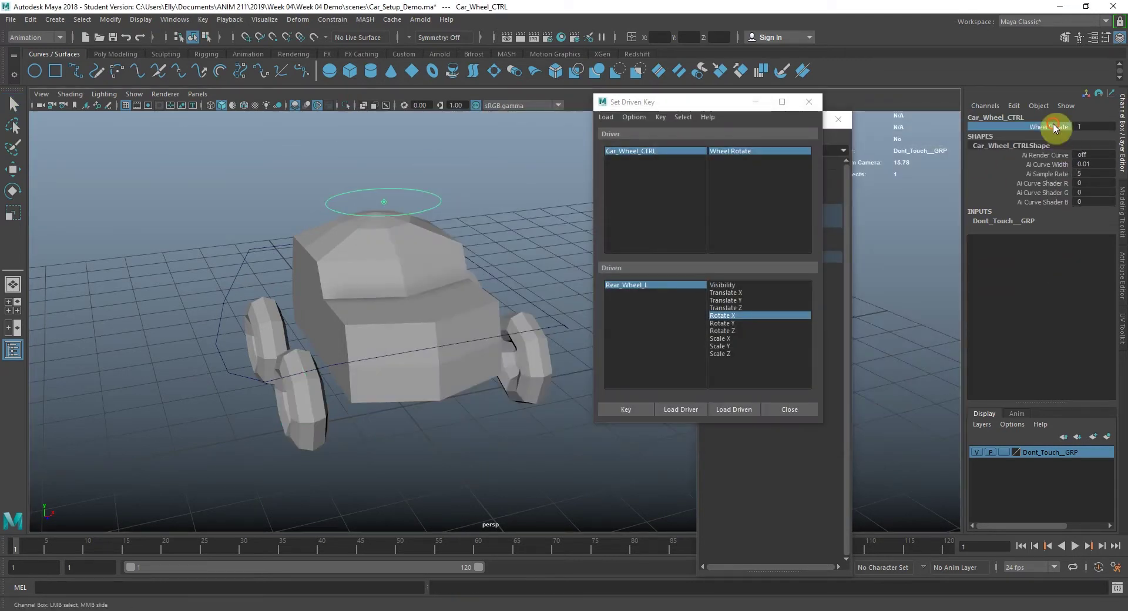
{"action": "mouse_move", "coordinate": [912, 247]}
{"action": "middle_mouse_down"}
{"action": "mouse_move", "coordinate": [877, 242]}
{"action": "mouse_move", "coordinate": [900, 249]}
{"action": "middle_mouse_up"}
Step: Reset Wheel Rotate to 0, load Front_Wheel_L as the driven object and key its Rotate X at 0
{"action": "double_click", "coordinate": [1093, 126]}
{"action": "type", "text": "0"}
{"action": "key", "text": "Return"}
{"action": "left_click_drag", "start_coordinate": [353, 329], "coordinate": [383, 239], "text": "alt"}
{"action": "left_click", "coordinate": [286, 345]}
{"action": "left_click", "coordinate": [734, 410]}
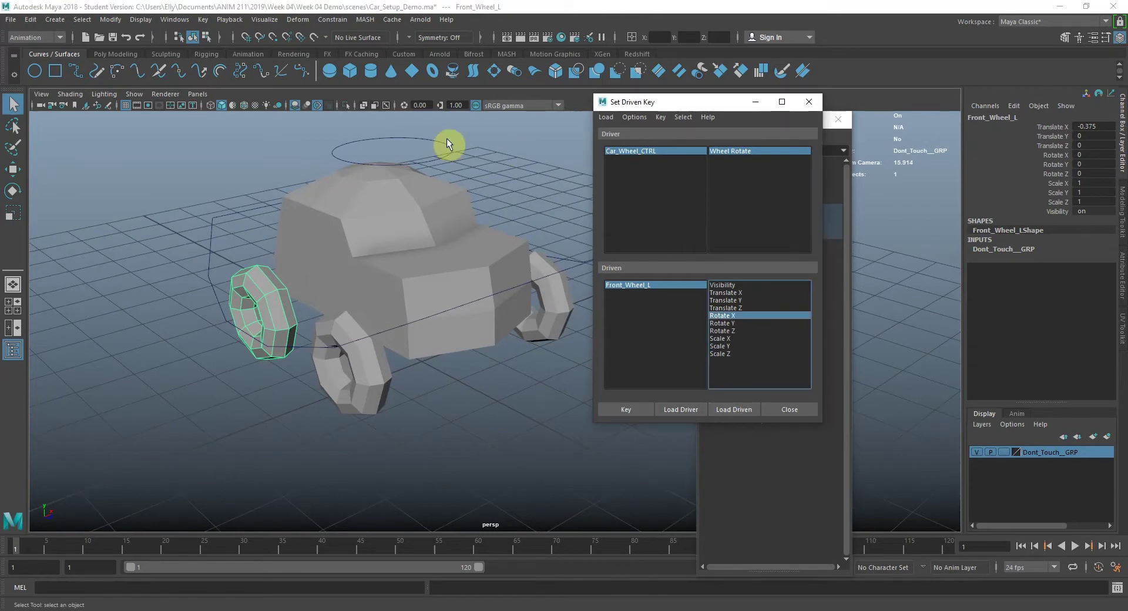
{"action": "left_click", "coordinate": [655, 151]}
{"action": "left_click", "coordinate": [277, 306]}
{"action": "left_click", "coordinate": [626, 409]}
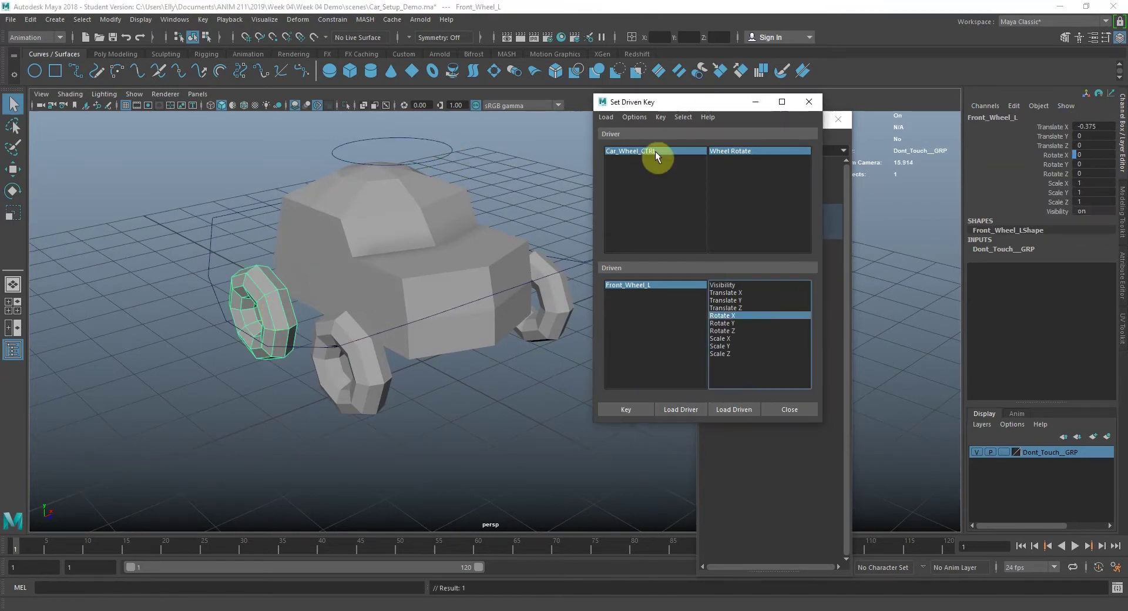
Step: Set Wheel Rotate to 1 and Front_Wheel_L's Rotate X to 360, and key the pair
{"action": "left_click", "coordinate": [655, 151]}
{"action": "double_click", "coordinate": [1101, 126]}
{"action": "type", "text": "1"}
{"action": "left_click", "coordinate": [655, 285]}
{"action": "double_click", "coordinate": [1095, 155]}
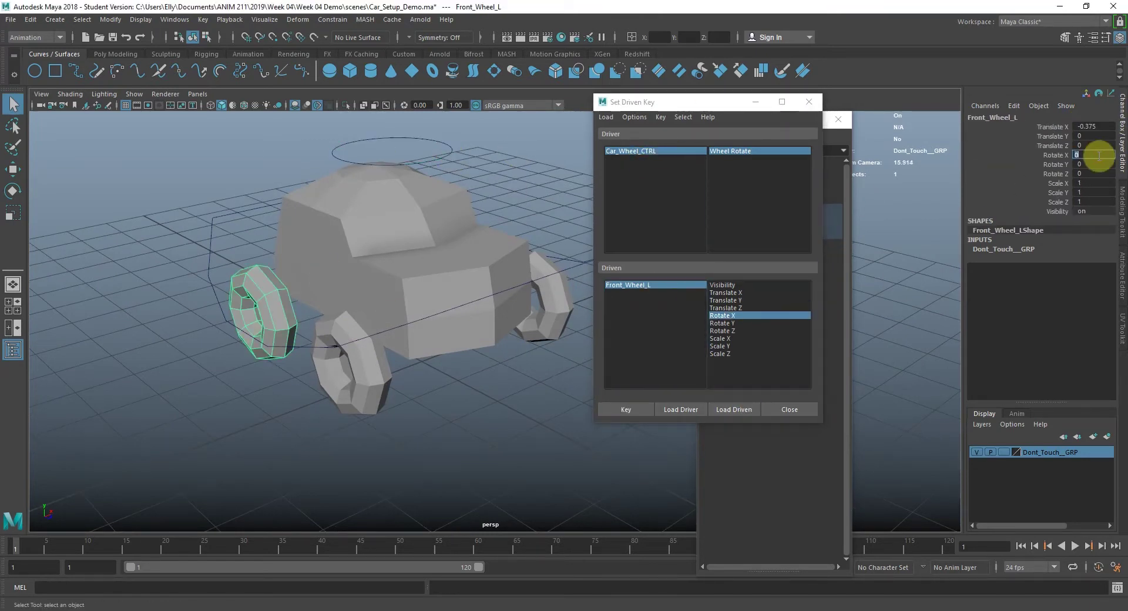
{"action": "left_click", "coordinate": [626, 410]}
Step: Open Front_Wheel_L's Rotate X curve in the Graph Editor and give its keys linear tangents
{"action": "left_click", "coordinate": [174, 19]}
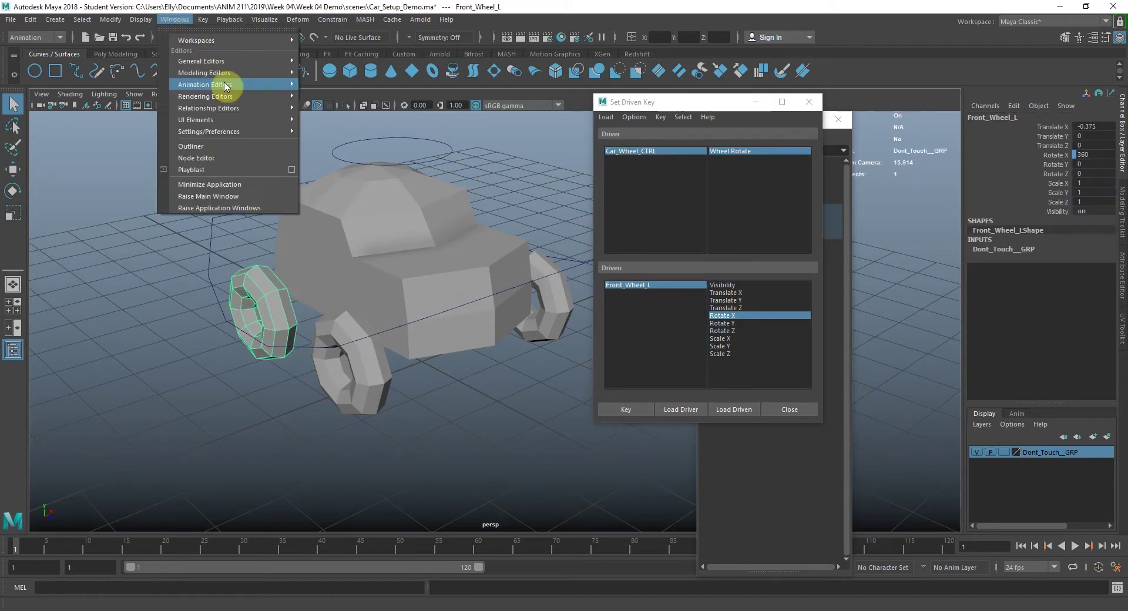
{"action": "mouse_move", "coordinate": [247, 84]}
{"action": "left_click", "coordinate": [329, 94]}
{"action": "left_click", "coordinate": [660, 145]}
Step: Set the Front_Wheel_L curve's pre and post infinity to Cycle with Offset and close the Graph Editor
{"action": "left_click", "coordinate": [435, 131]}
{"action": "mouse_move", "coordinate": [465, 153]}
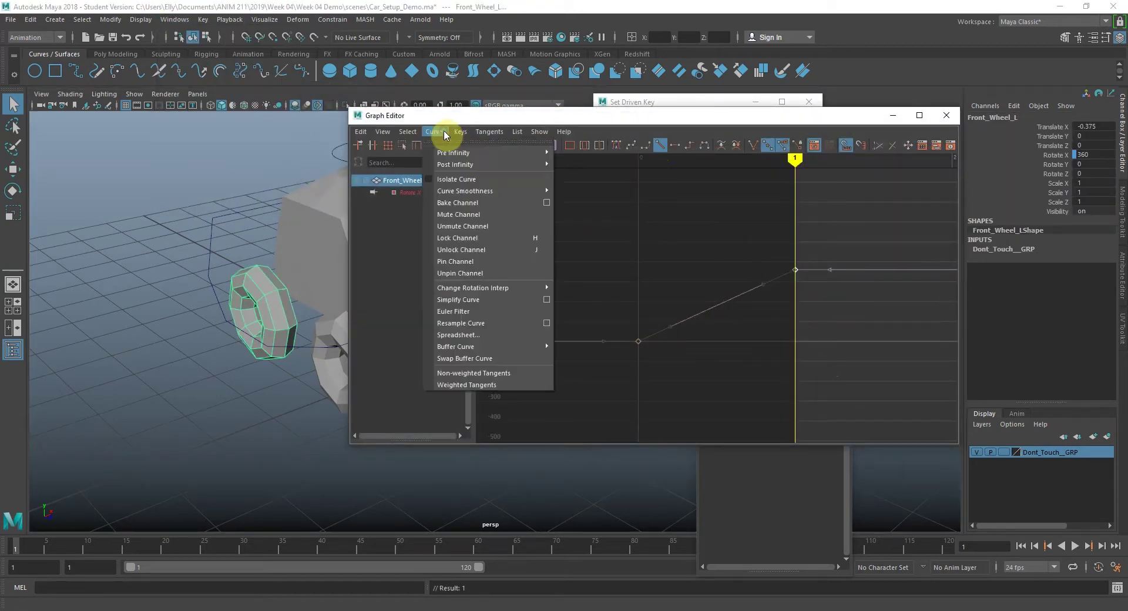
{"action": "left_click", "coordinate": [595, 174]}
{"action": "left_click", "coordinate": [436, 131]}
{"action": "left_click", "coordinate": [594, 186]}
{"action": "left_click", "coordinate": [946, 115]}
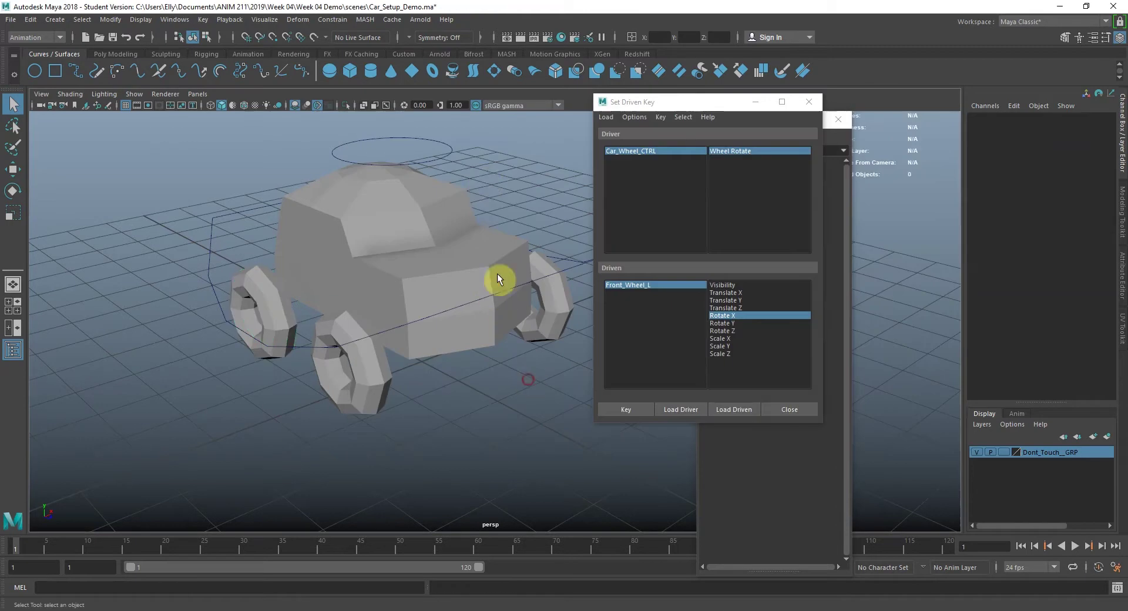
Step: Scrub Wheel Rotate on Car_Wheel_CTRL to test all four wheels, and reset the attribute to 0
{"action": "left_click", "coordinate": [445, 148]}
{"action": "left_click", "coordinate": [1049, 127]}
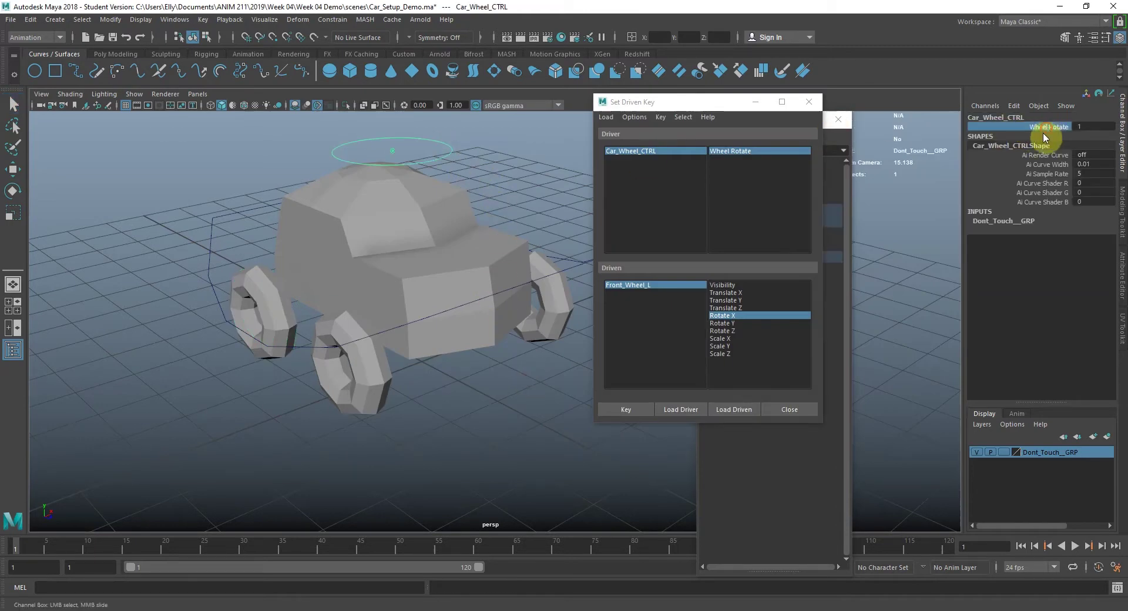
{"action": "middle_click_drag", "start_coordinate": [909, 259], "coordinate": [517, 277]}
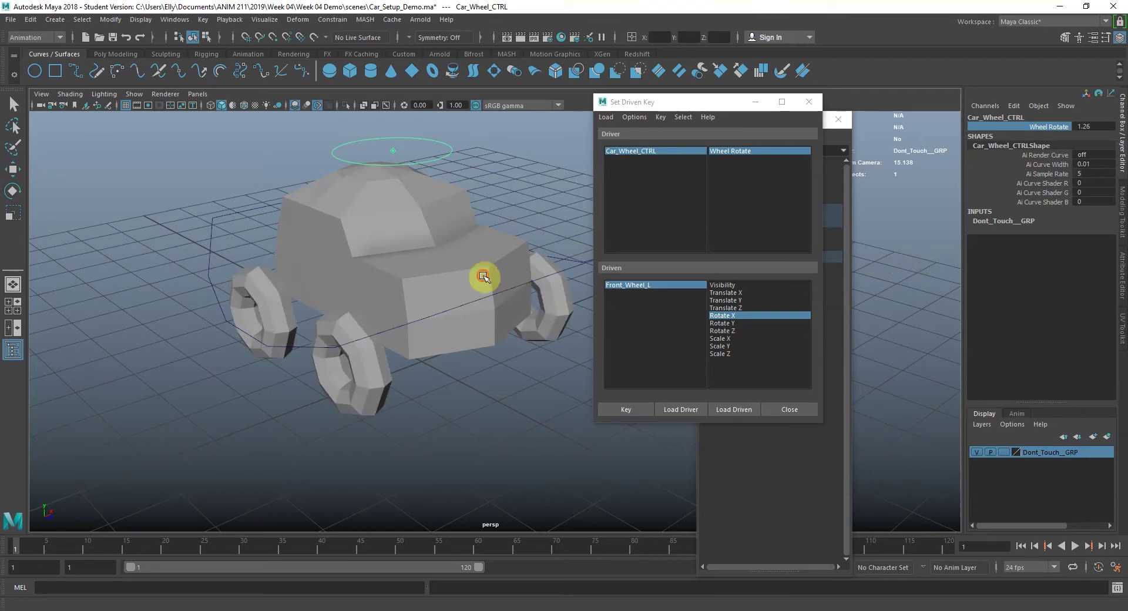
{"action": "left_click_drag", "start_coordinate": [517, 277], "coordinate": [446, 277], "text": "alt"}
{"action": "mouse_move", "coordinate": [574, 222]}
{"action": "middle_mouse_down"}
{"action": "mouse_move", "coordinate": [534, 216]}
{"action": "mouse_move", "coordinate": [582, 237]}
{"action": "middle_mouse_up"}
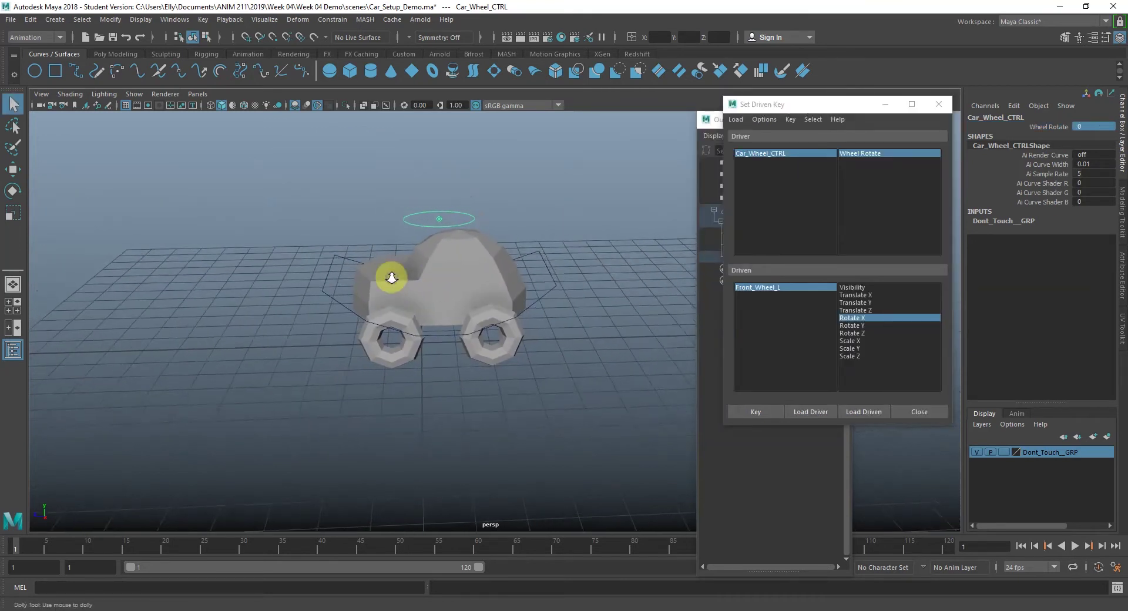
{"action": "right_click_drag", "start_coordinate": [391, 278], "coordinate": [484, 278], "text": "alt"}
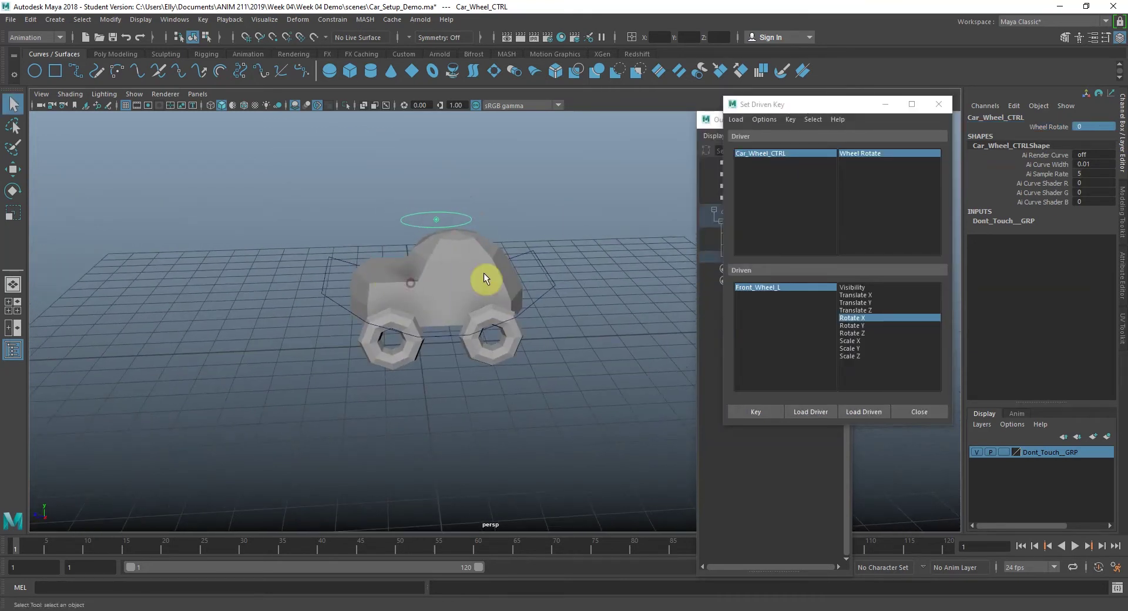
Step: Try moving the whole car along Z with Car_CTRL and undo the move
{"action": "left_click", "coordinate": [550, 282]}
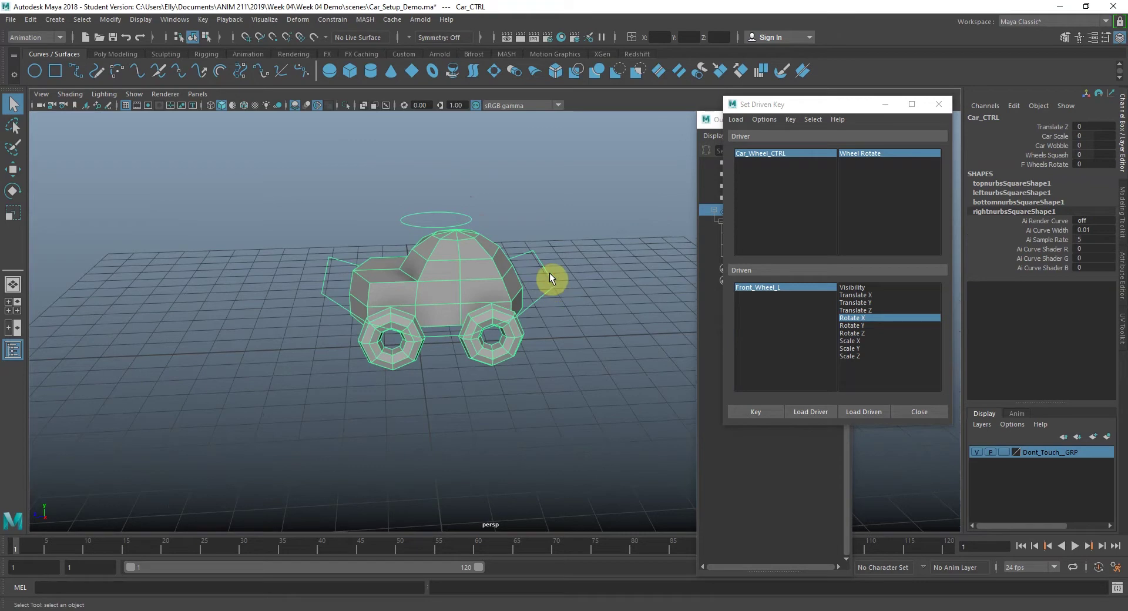
{"action": "left_click", "coordinate": [471, 219]}
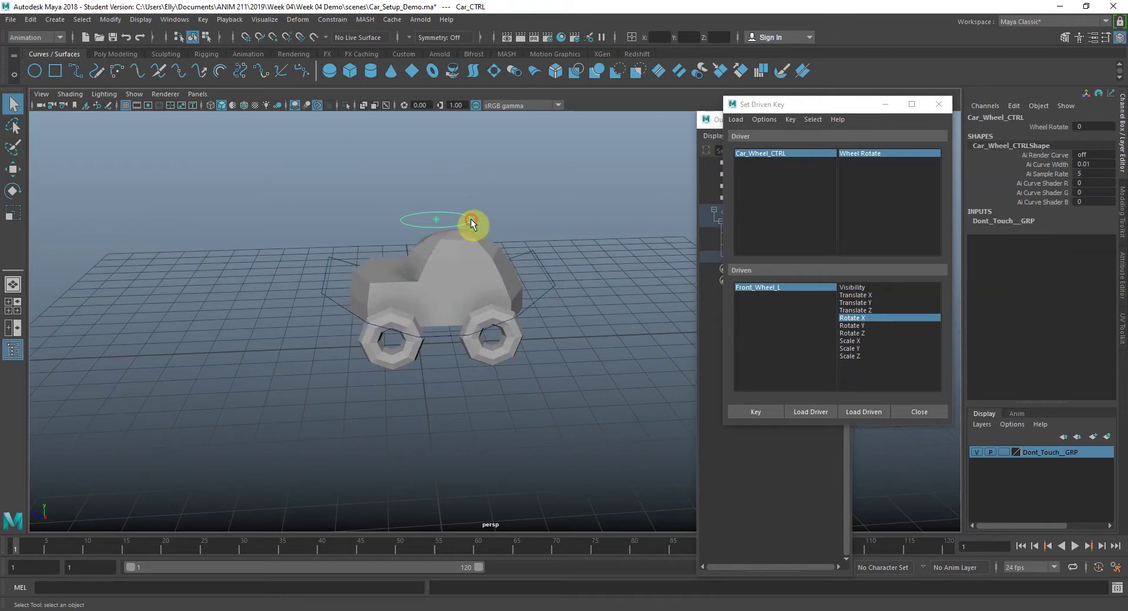
{"action": "left_click", "coordinate": [554, 281]}
{"action": "key", "text": "w"}
{"action": "left_click_drag", "start_coordinate": [438, 315], "coordinate": [297, 315]}
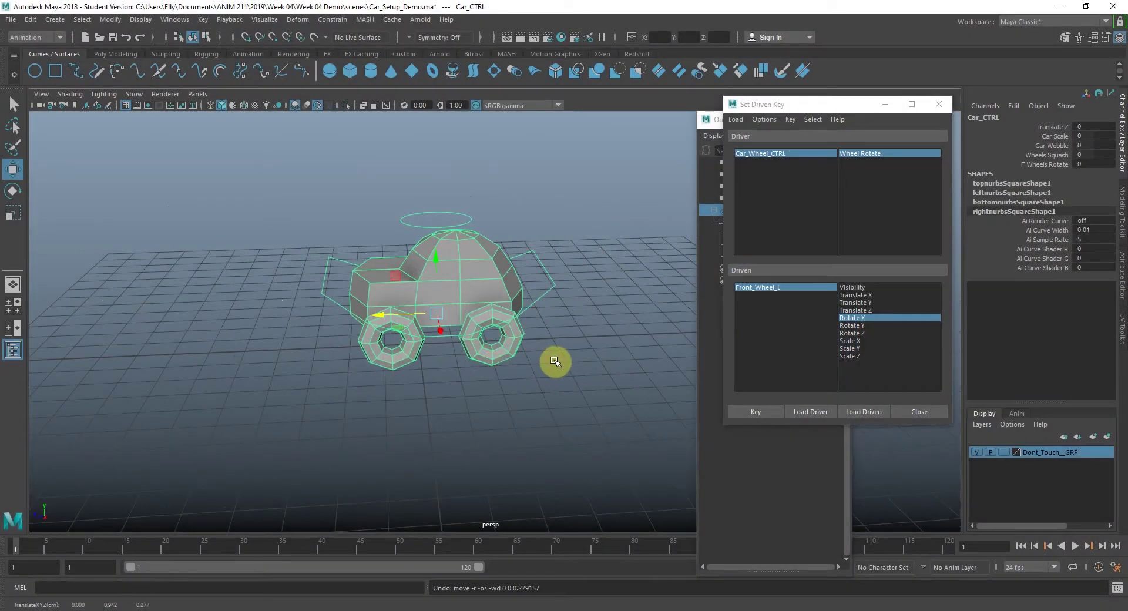
{"action": "left_click", "coordinate": [559, 365]}
{"action": "middle_click_drag", "start_coordinate": [559, 365], "coordinate": [484, 335], "text": "alt"}
Step: Load Car_CTRL as the driver and Car_Wheel_CTRL as the driven object in Set Driven Key
{"action": "left_click_drag", "start_coordinate": [821, 108], "coordinate": [696, 111]}
{"action": "key", "text": "q"}
{"action": "left_click_drag", "start_coordinate": [448, 235], "coordinate": [496, 291], "text": "alt"}
{"action": "left_click", "coordinate": [496, 286]}
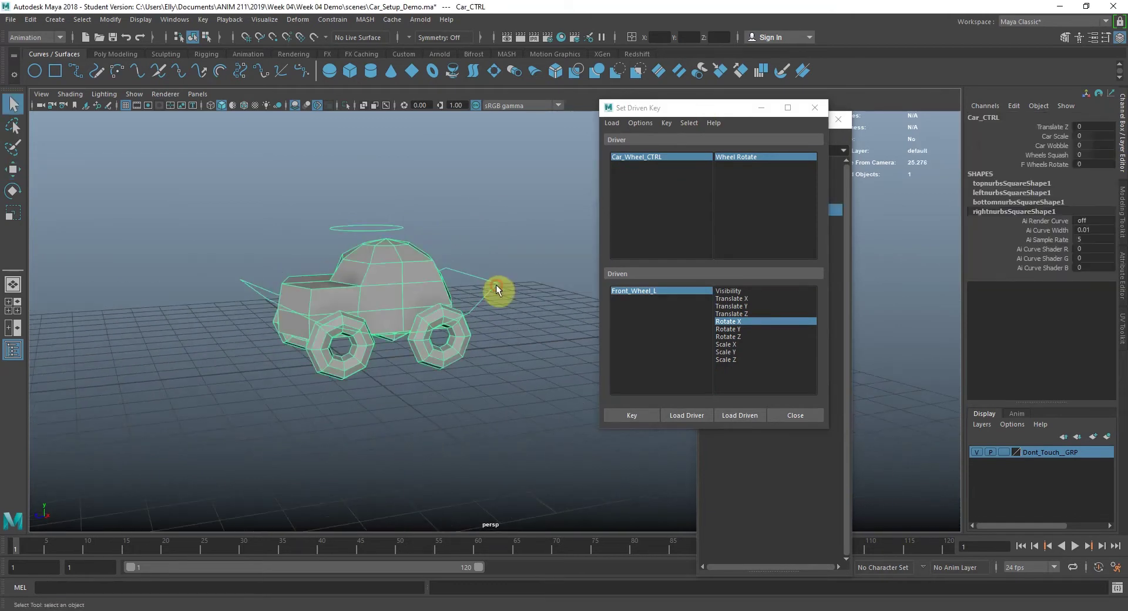
{"action": "left_click", "coordinate": [683, 415]}
{"action": "left_click", "coordinate": [396, 228]}
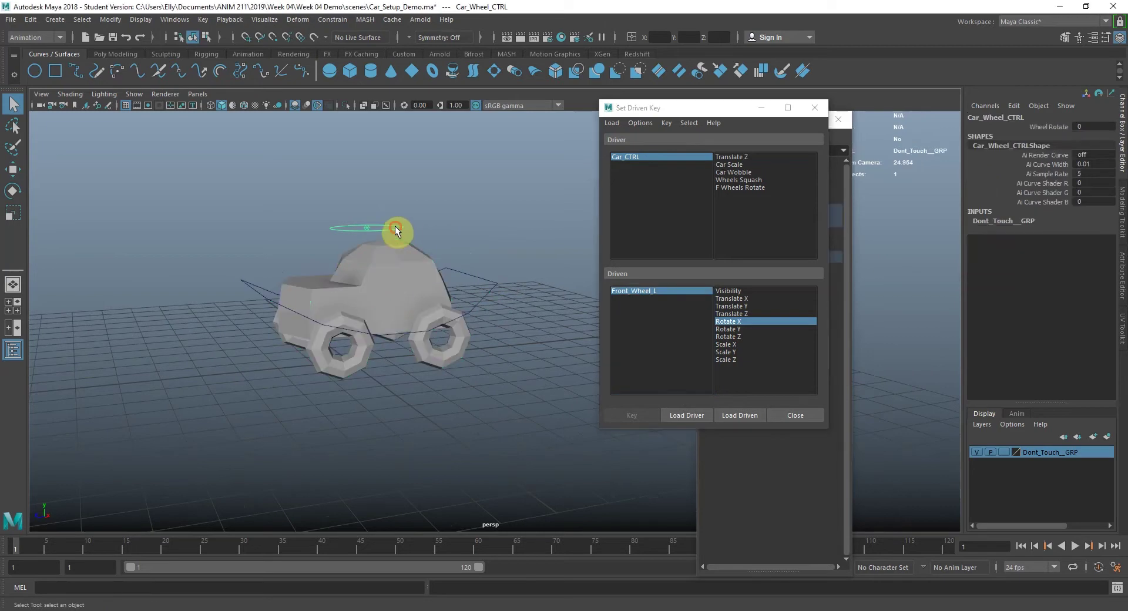
{"action": "left_click", "coordinate": [752, 415]}
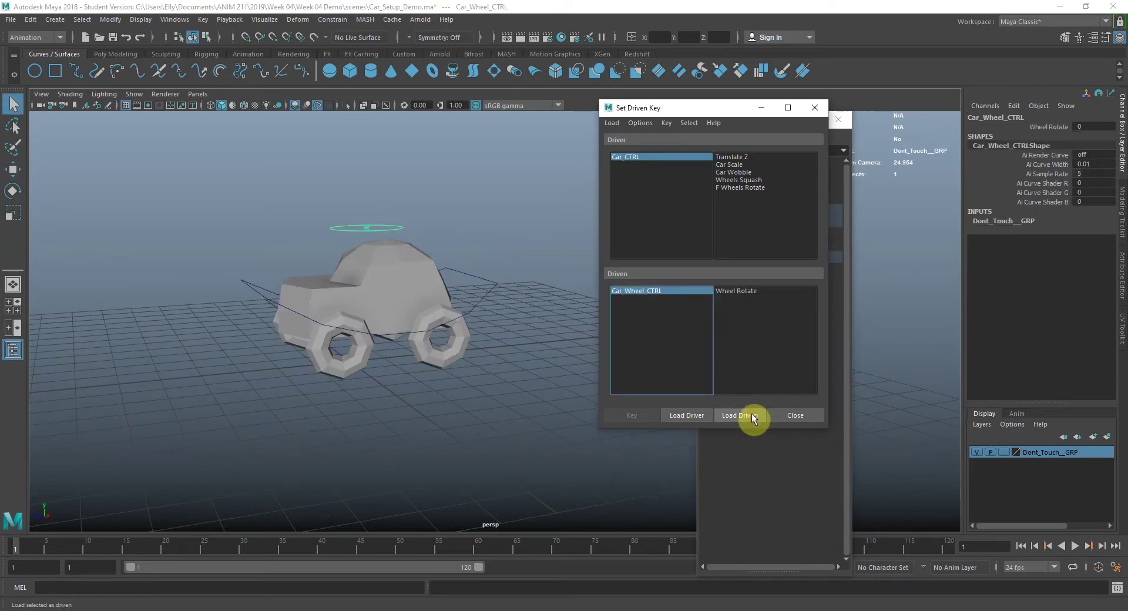
Step: Pair Car_CTRL's Translate Z as the driver attribute with Car_Wheel_CTRL's Wheel Rotate as the driven attribute
{"action": "left_click_drag", "start_coordinate": [460, 390], "coordinate": [455, 351], "text": "alt"}
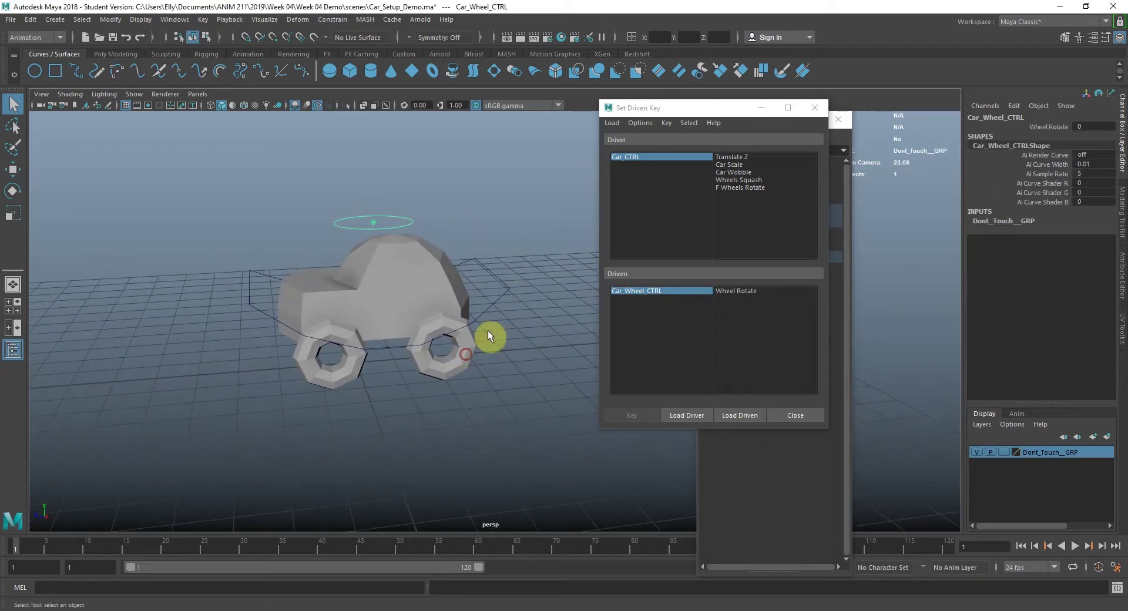
{"action": "left_click", "coordinate": [507, 290]}
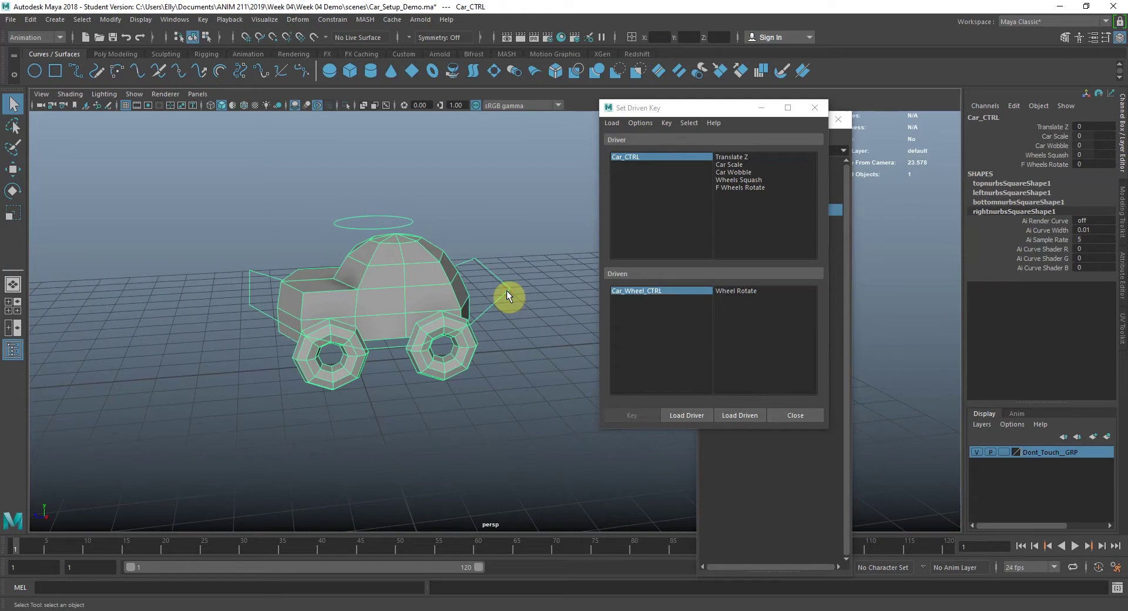
{"action": "left_click", "coordinate": [410, 223]}
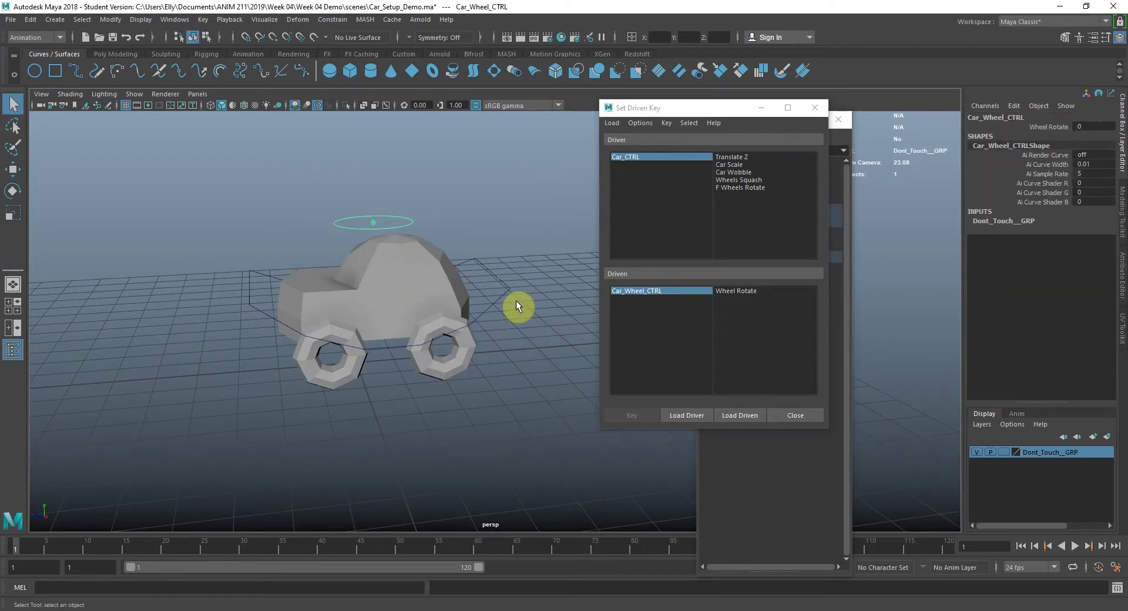
{"action": "left_click", "coordinate": [506, 287]}
{"action": "left_click", "coordinate": [726, 156]}
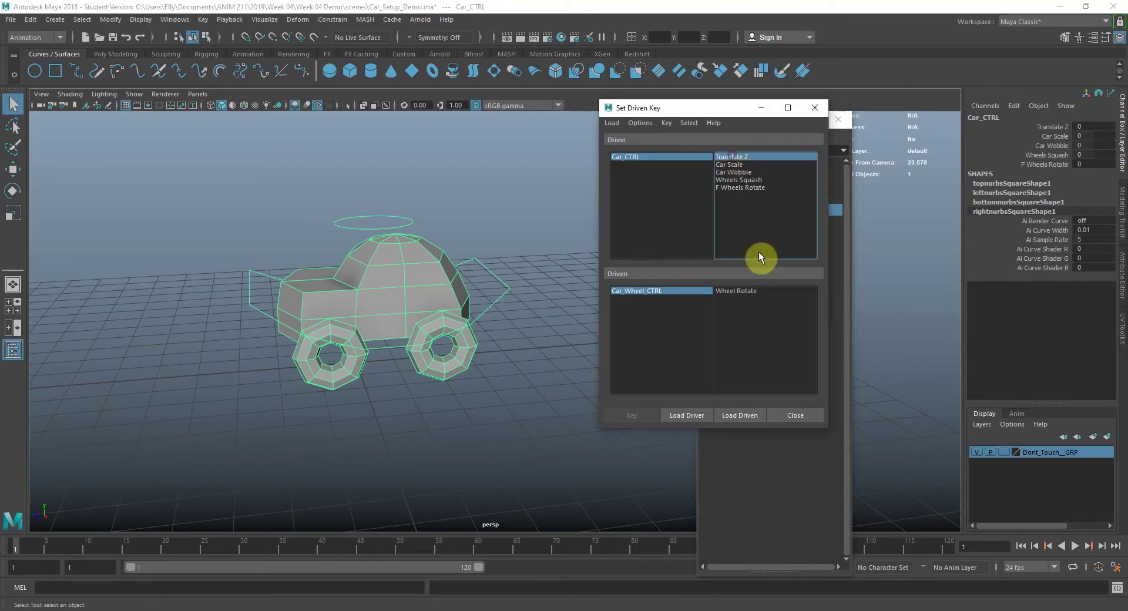
{"action": "left_click", "coordinate": [734, 291]}
Step: Move Car_CTRL forward to a Translate Z of about 10.43, set Wheel Rotate to 1 and key the pair
{"action": "right_click_drag", "start_coordinate": [188, 362], "coordinate": [235, 328], "text": "alt"}
{"action": "mouse_move", "coordinate": [352, 329]}
{"action": "left_mouse_down", "text": "alt"}
{"action": "mouse_move", "coordinate": [345, 340]}
{"action": "mouse_move", "coordinate": [363, 340]}
{"action": "left_mouse_up", "text": "alt"}
{"action": "key", "text": "w"}
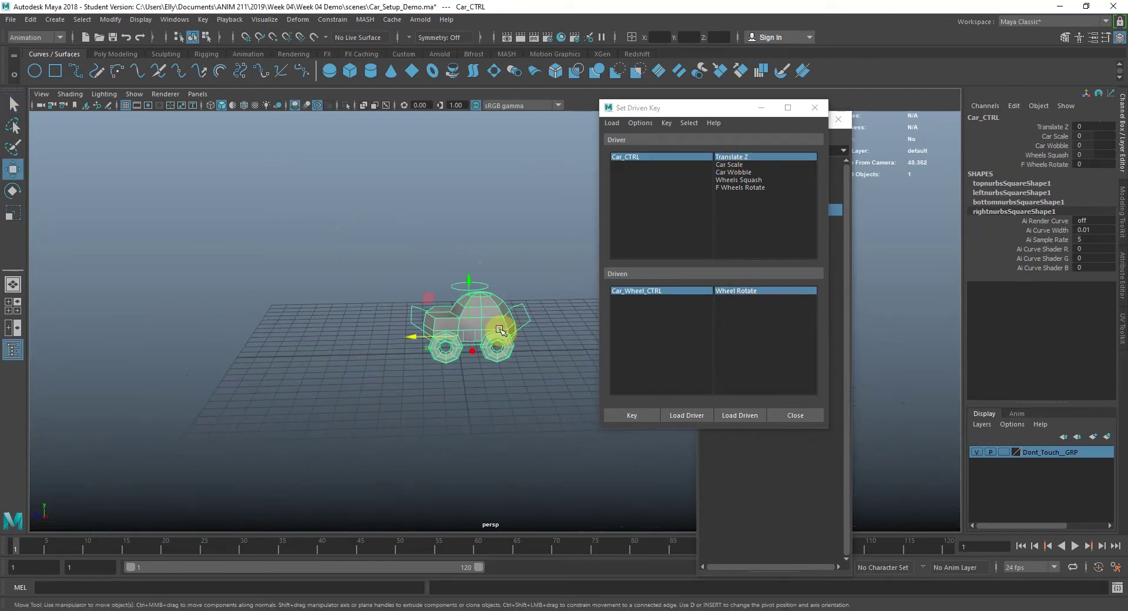
{"action": "left_click_drag", "start_coordinate": [443, 337], "coordinate": [250, 351]}
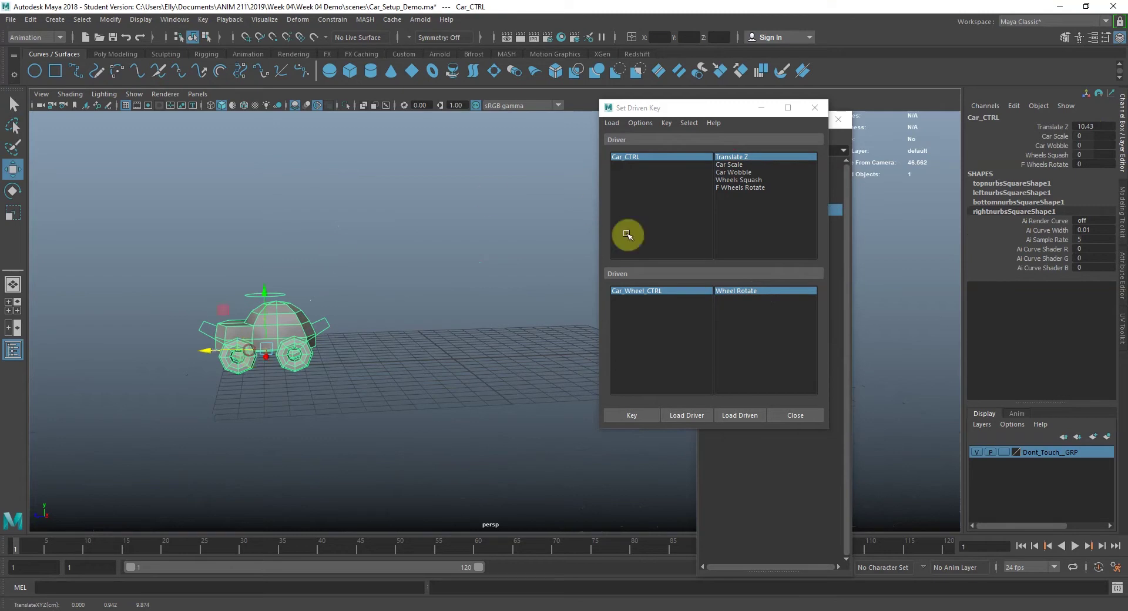
{"action": "left_click", "coordinate": [658, 293]}
{"action": "left_click", "coordinate": [754, 292]}
{"action": "double_click", "coordinate": [1096, 127]}
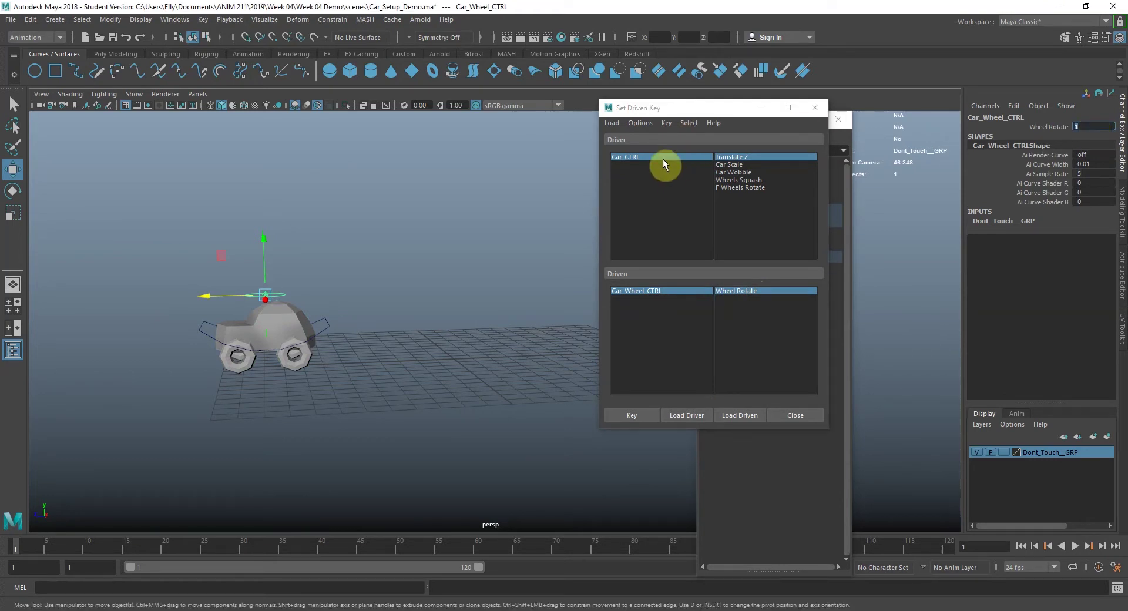
{"action": "left_click", "coordinate": [642, 414]}
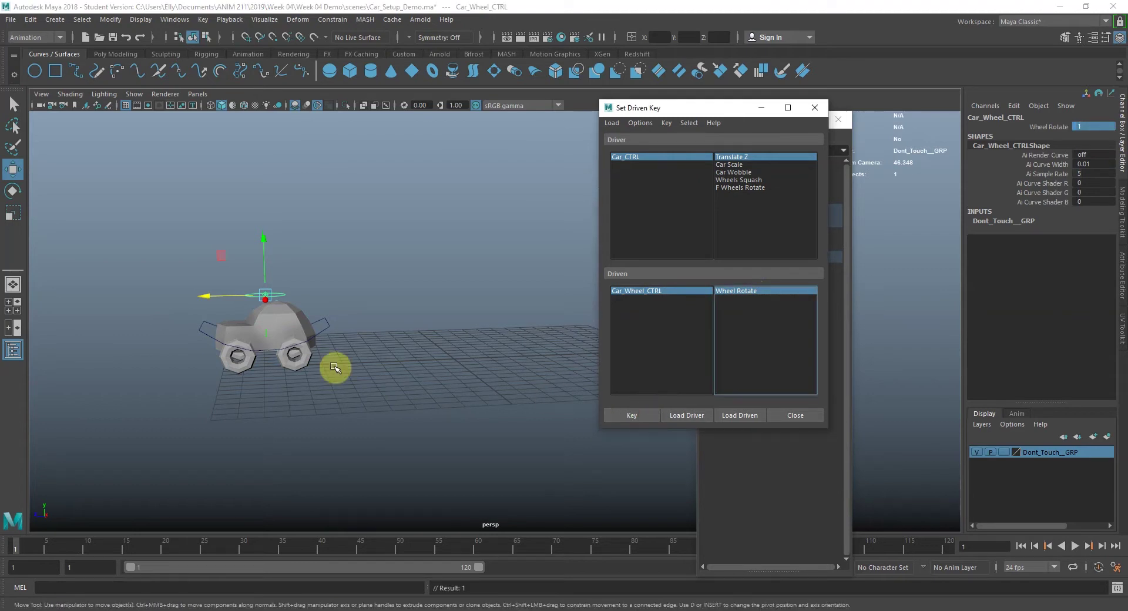
Step: Move Car_CTRL backward to a Translate Z of about -9, set Wheel Rotate to -1 and key the pair
{"action": "left_click", "coordinate": [330, 329]}
{"action": "left_click", "coordinate": [326, 322]}
{"action": "middle_click_drag", "start_coordinate": [470, 381], "coordinate": [323, 377], "text": "alt"}
{"action": "left_click_drag", "start_coordinate": [141, 346], "coordinate": [403, 352]}
{"action": "middle_click_drag", "start_coordinate": [403, 352], "coordinate": [313, 354], "text": "alt"}
{"action": "left_click_drag", "start_coordinate": [313, 354], "coordinate": [382, 340], "text": "alt"}
{"action": "left_click", "coordinate": [697, 191]}
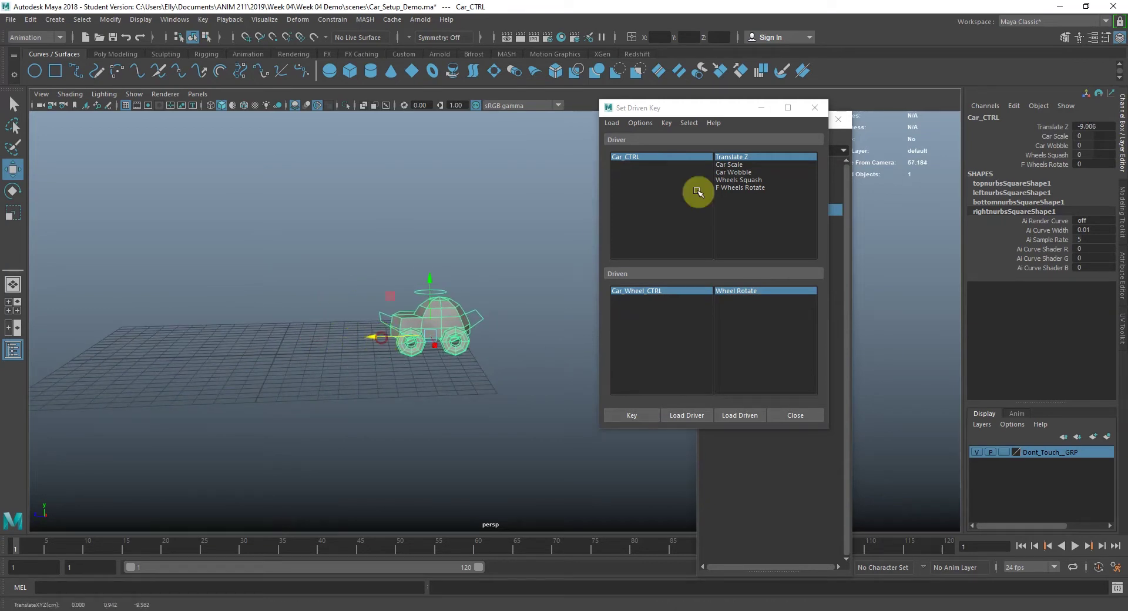
{"action": "left_click", "coordinate": [653, 291]}
{"action": "left_click", "coordinate": [1081, 126]}
{"action": "double_click", "coordinate": [1084, 126]}
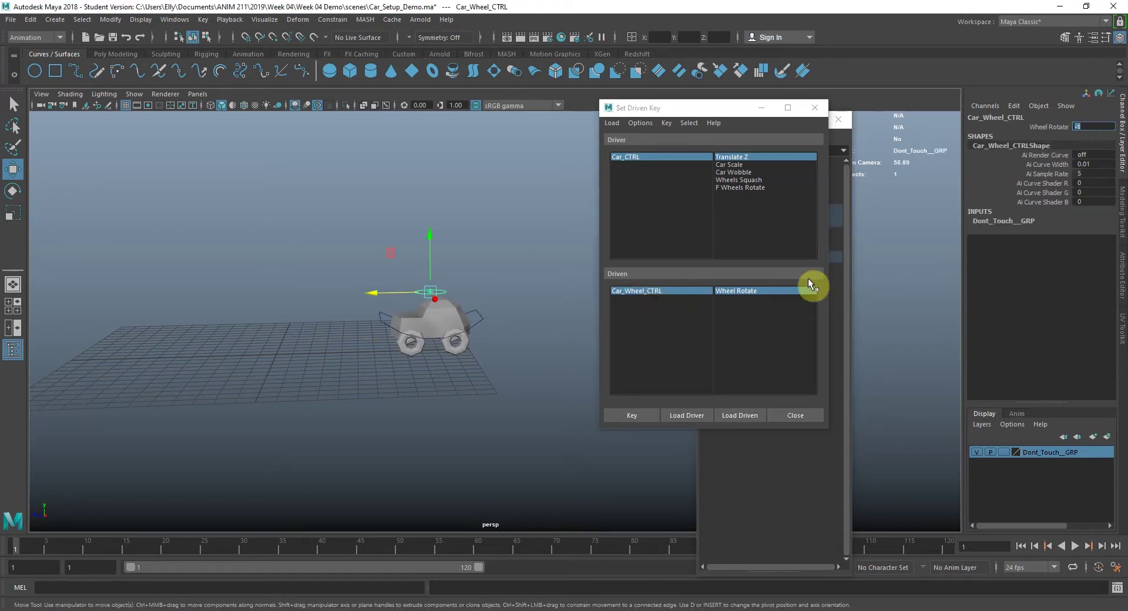
{"action": "left_click", "coordinate": [644, 417]}
Step: Move Car_CTRL along Z to test the driven wheels, and set its Translate Z to 0
{"action": "left_click", "coordinate": [494, 392]}
{"action": "left_click", "coordinate": [482, 315]}
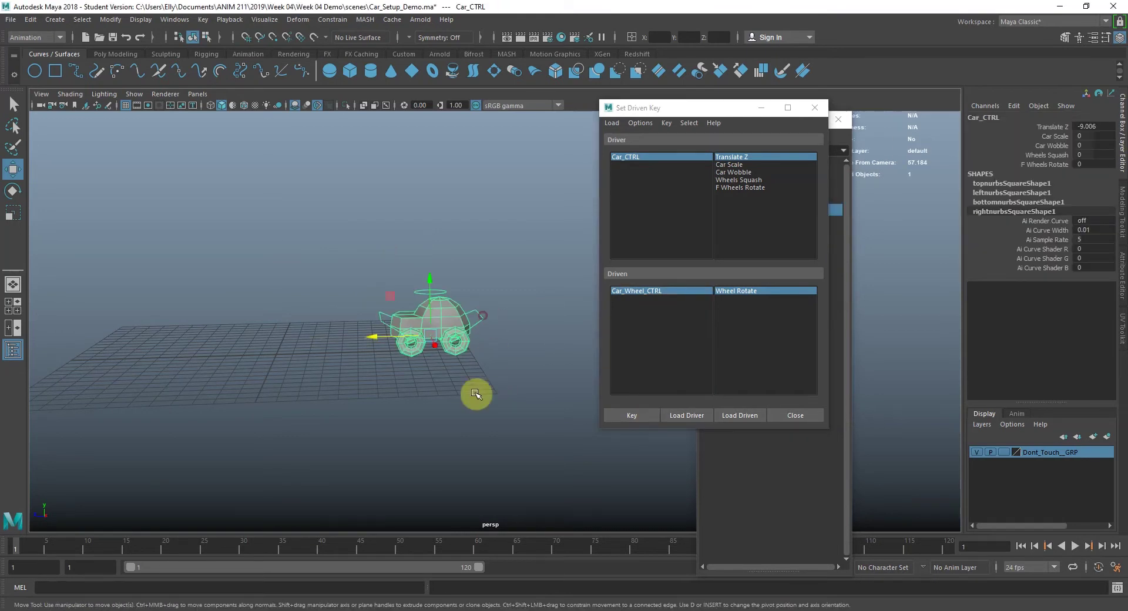
{"action": "left_click_drag", "start_coordinate": [385, 331], "coordinate": [234, 322]}
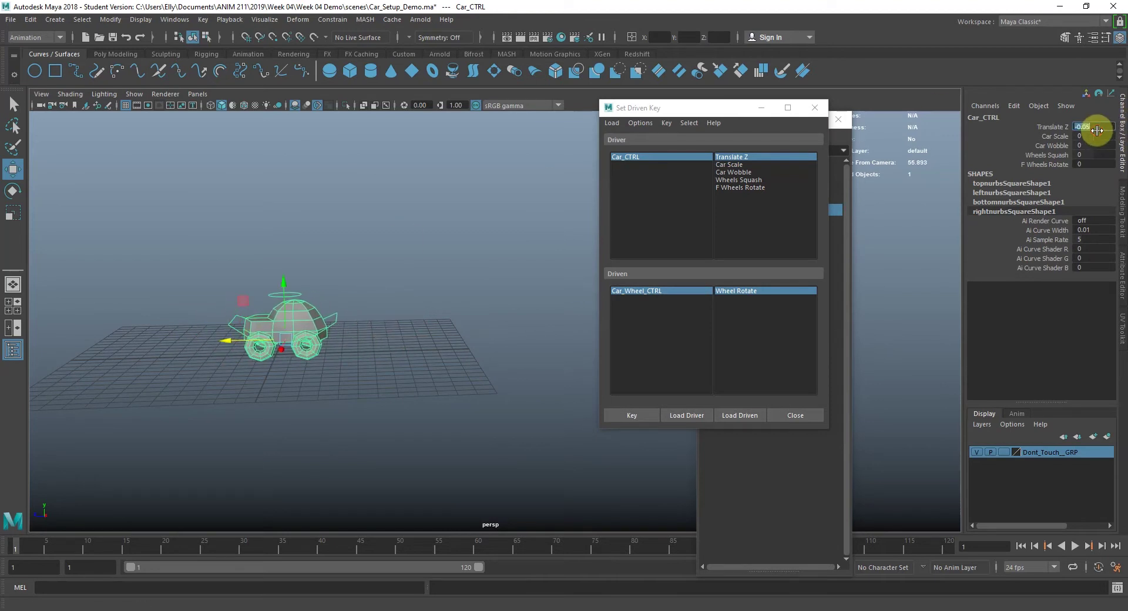
{"action": "left_click_drag", "start_coordinate": [461, 229], "coordinate": [496, 286], "text": "alt"}
{"action": "key", "text": "q"}
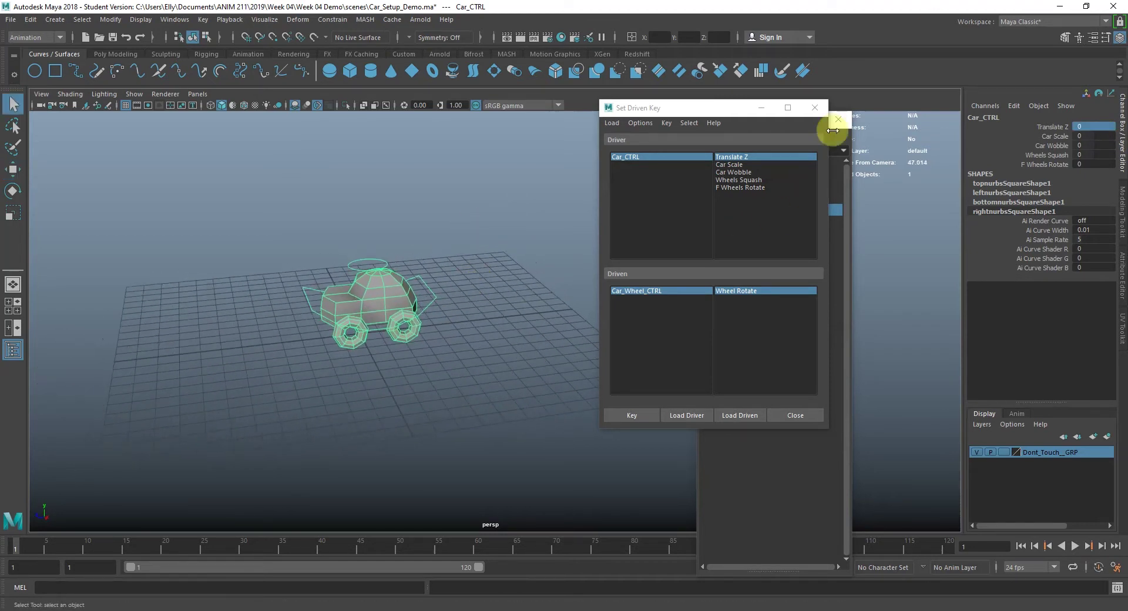
Step: Move the Set Driven Key window clear of the Outliner and select Car_Wheel_CTRL
{"action": "left_click_drag", "start_coordinate": [703, 112], "coordinate": [657, 135]}
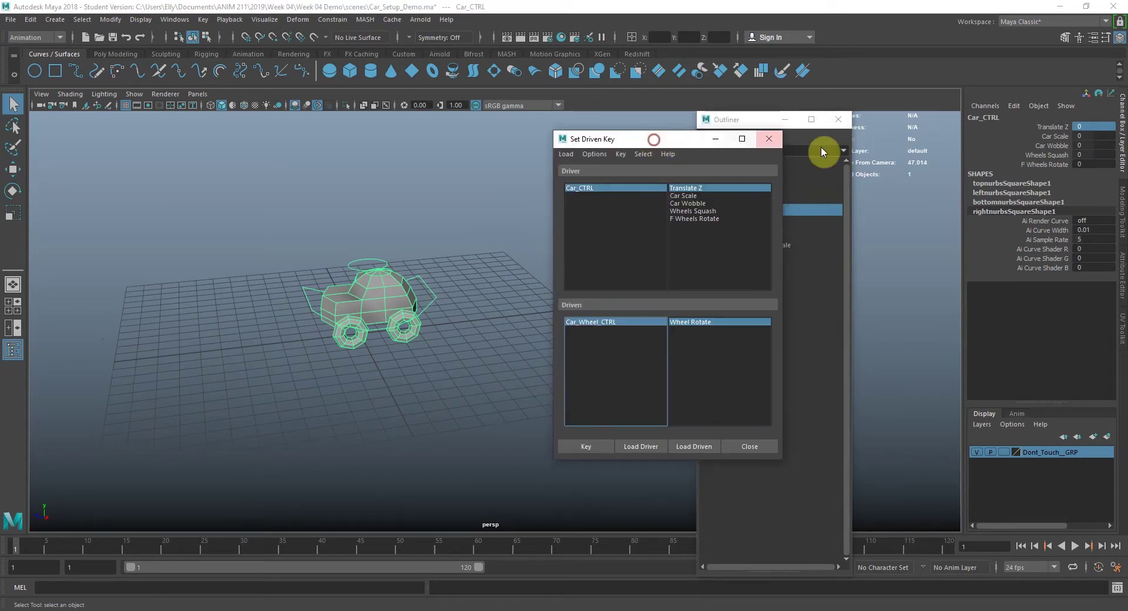
{"action": "left_click", "coordinate": [439, 298]}
{"action": "left_click", "coordinate": [435, 296]}
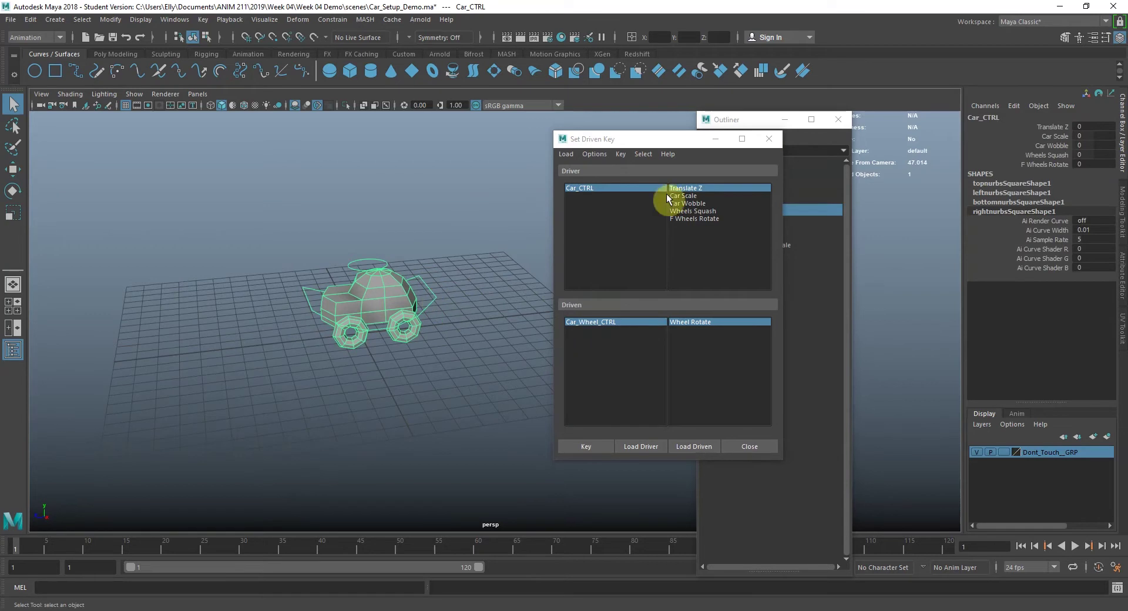
{"action": "left_click_drag", "start_coordinate": [677, 145], "coordinate": [640, 154]}
{"action": "left_click", "coordinate": [435, 298]}
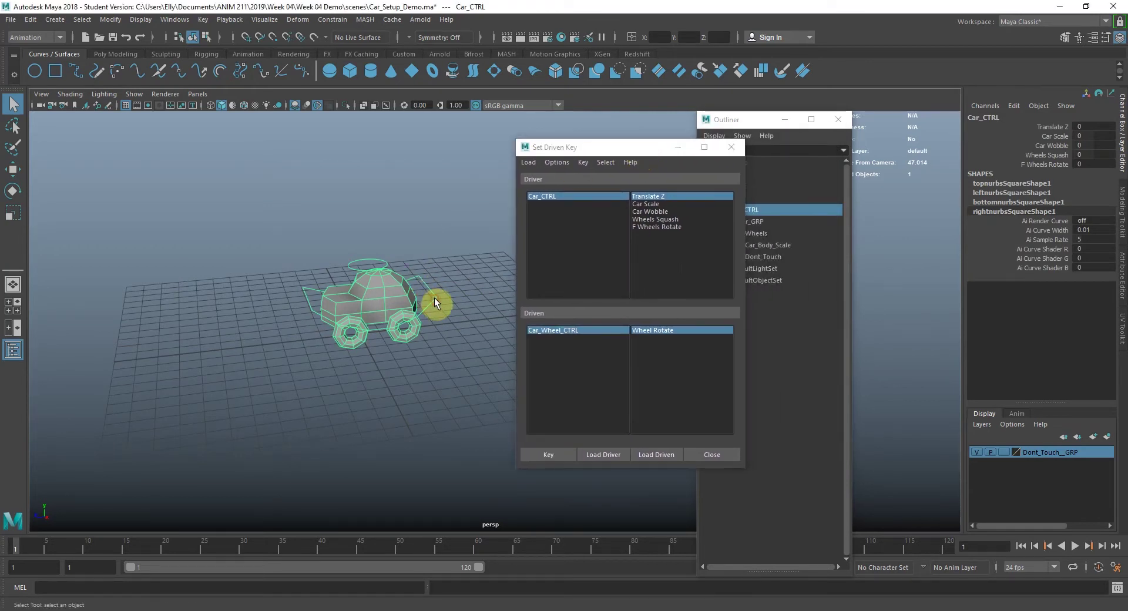
{"action": "left_click", "coordinate": [350, 265]}
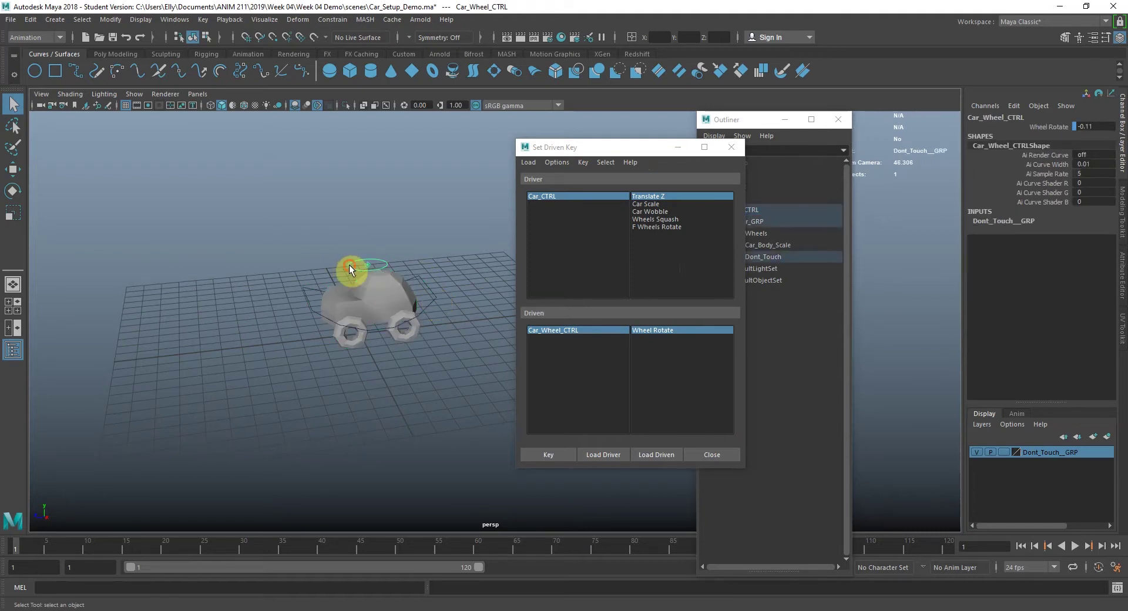
Step: Open the Graph Editor, select both keys of the Wheel Rotate curve and give them linear tangents
{"action": "left_click", "coordinate": [162, 23]}
{"action": "mouse_move", "coordinate": [260, 84]}
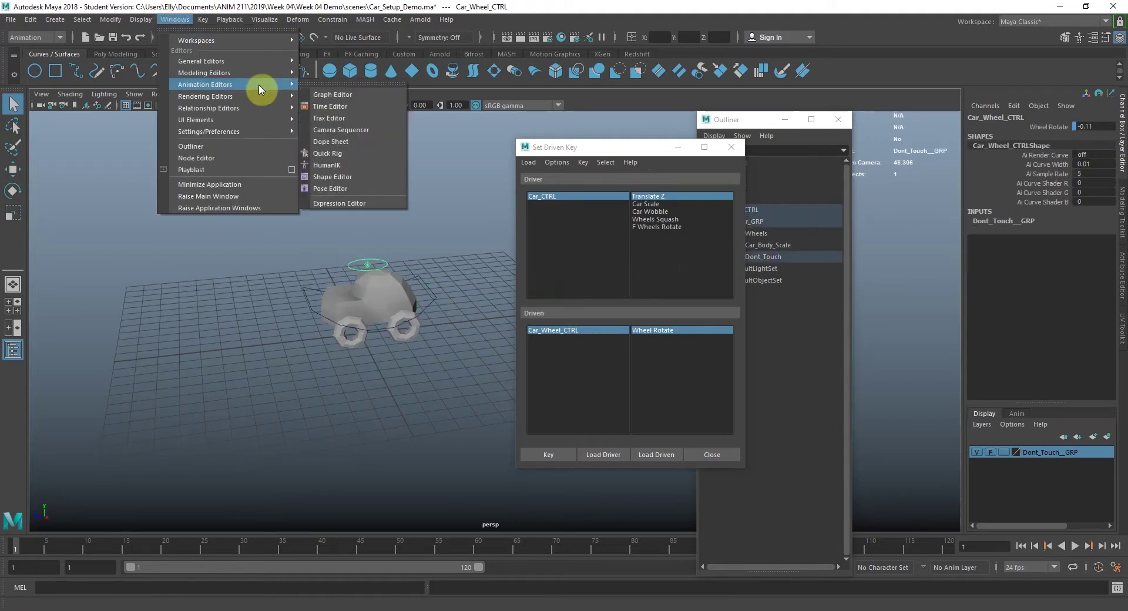
{"action": "left_click", "coordinate": [330, 95]}
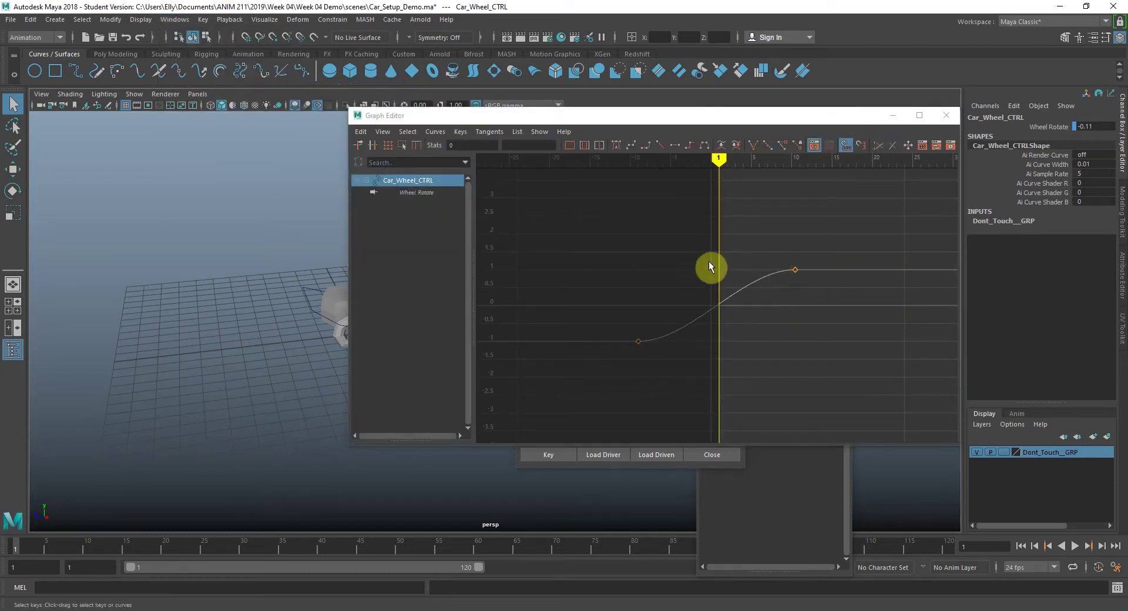
{"action": "left_click_drag", "start_coordinate": [595, 240], "coordinate": [820, 363]}
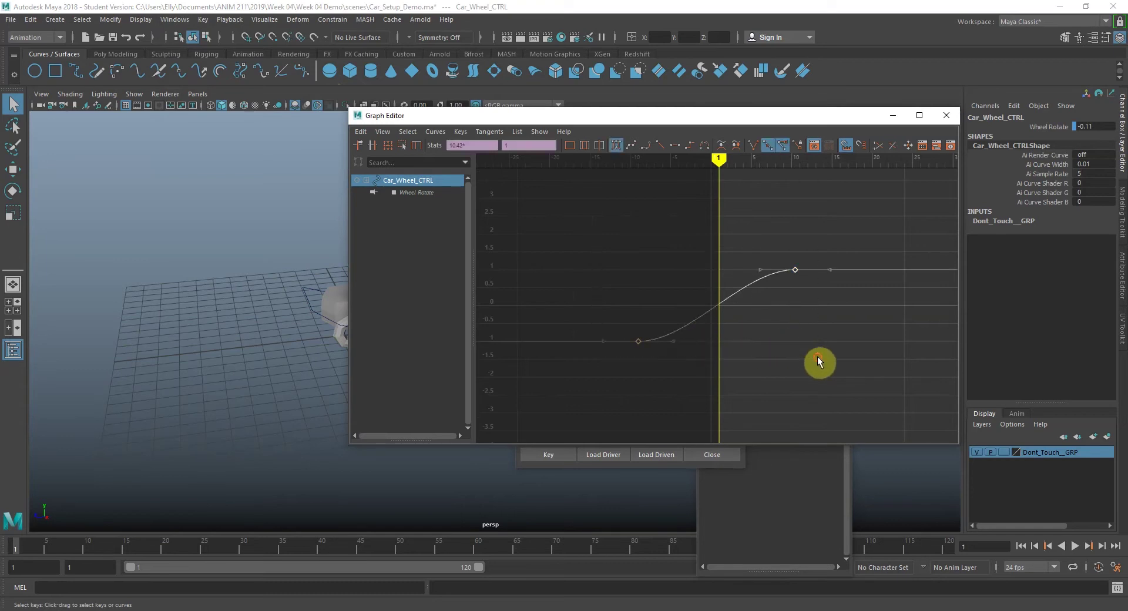
{"action": "left_click", "coordinate": [659, 146]}
Step: Set the Wheel Rotate curve's pre infinity to Cycle
{"action": "left_click", "coordinate": [437, 131]}
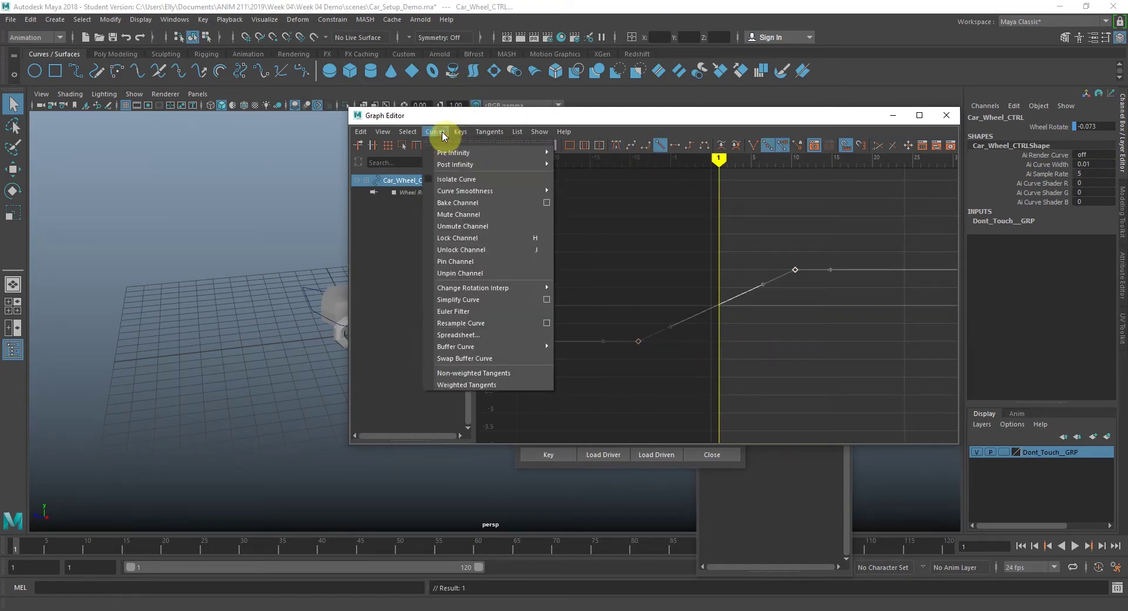
{"action": "mouse_move", "coordinate": [468, 154]}
{"action": "left_click", "coordinate": [576, 163]}
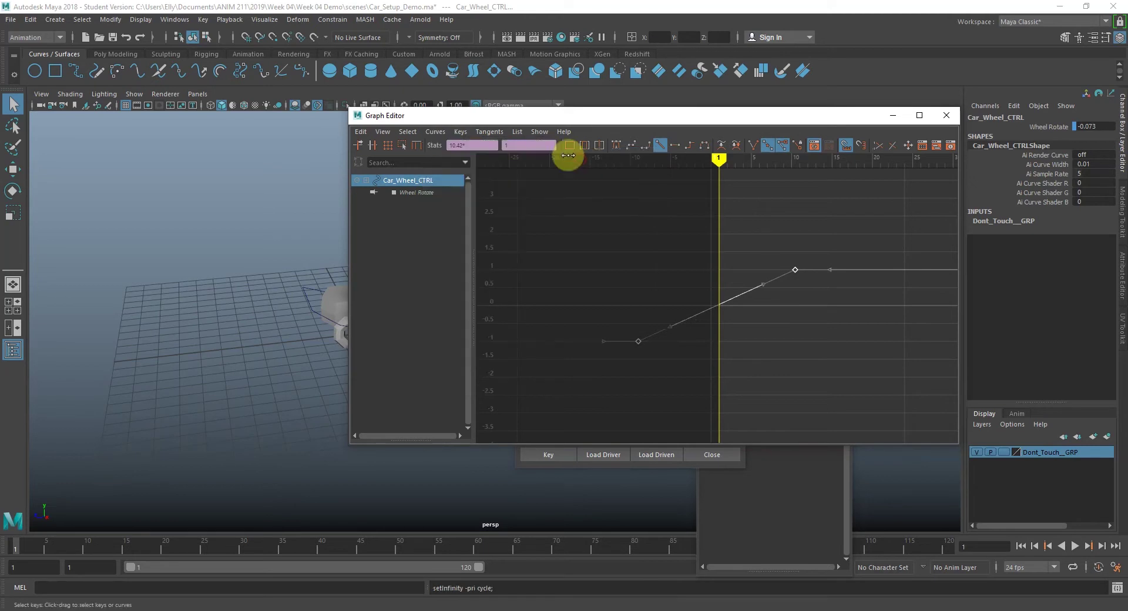
Step: Set the Wheel Rotate curve's post infinity and pre infinity to Cycle with Offset, and close the Graph Editor
{"action": "left_click", "coordinate": [436, 132]}
{"action": "mouse_move", "coordinate": [461, 132]}
{"action": "mouse_move", "coordinate": [471, 167]}
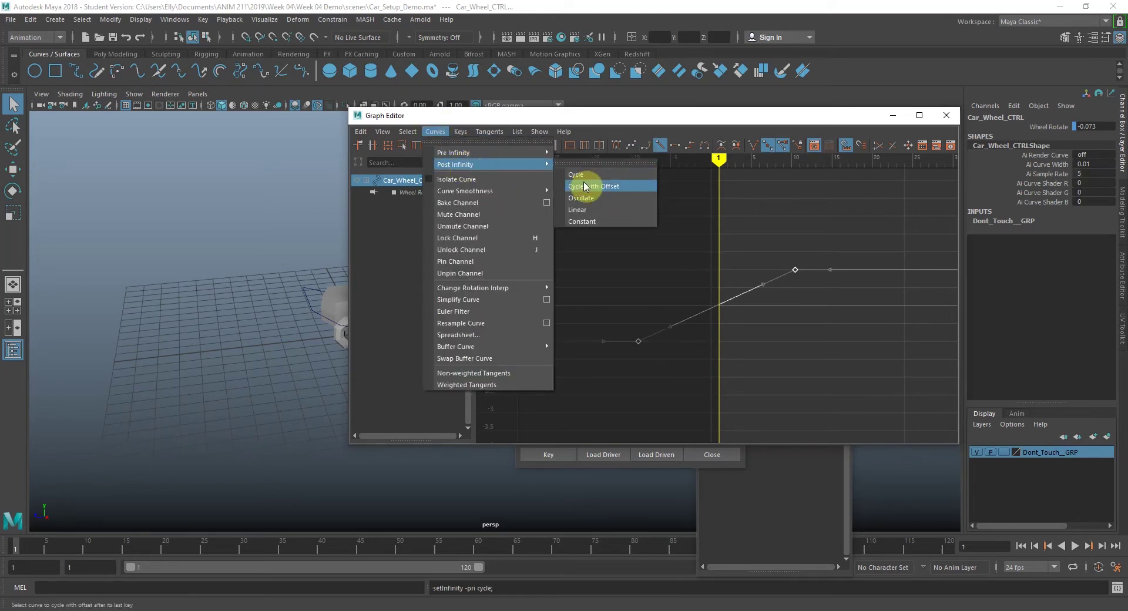
{"action": "left_click", "coordinate": [583, 180]}
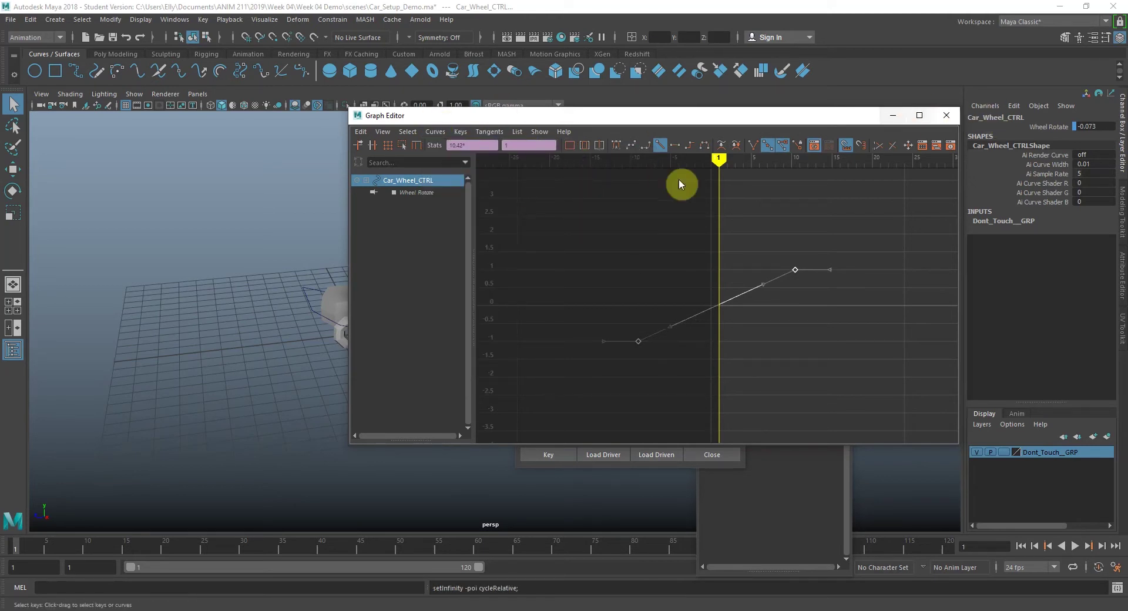
{"action": "left_click", "coordinate": [436, 132]}
{"action": "mouse_move", "coordinate": [467, 153]}
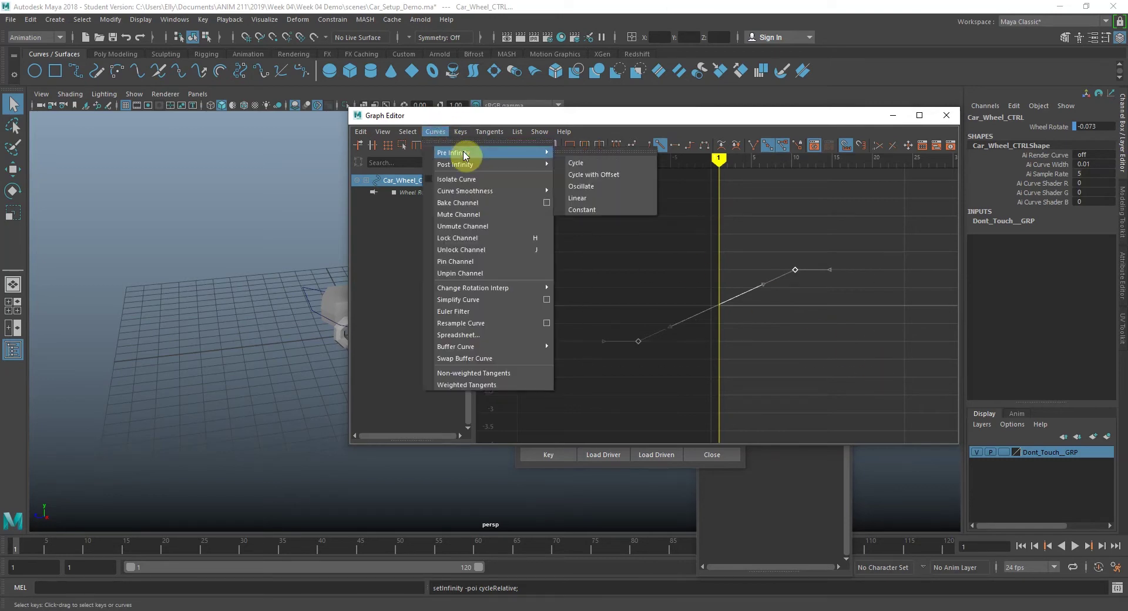
{"action": "left_click", "coordinate": [637, 178]}
{"action": "scroll", "coordinate": [789, 308], "scroll_direction": "down", "scroll_amount": 5}
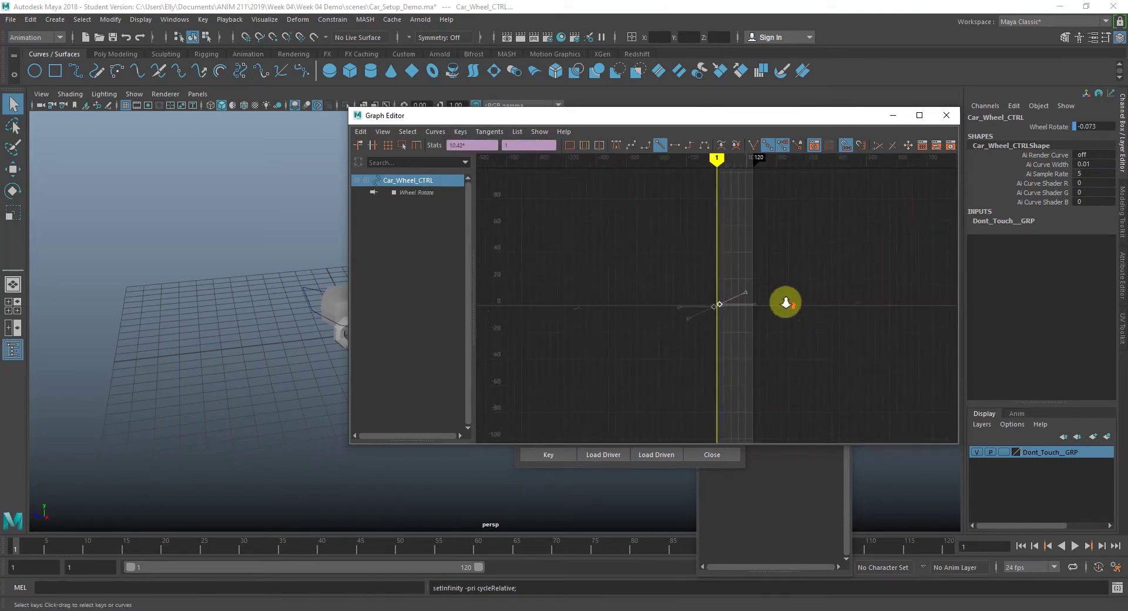
{"action": "left_click", "coordinate": [947, 115]}
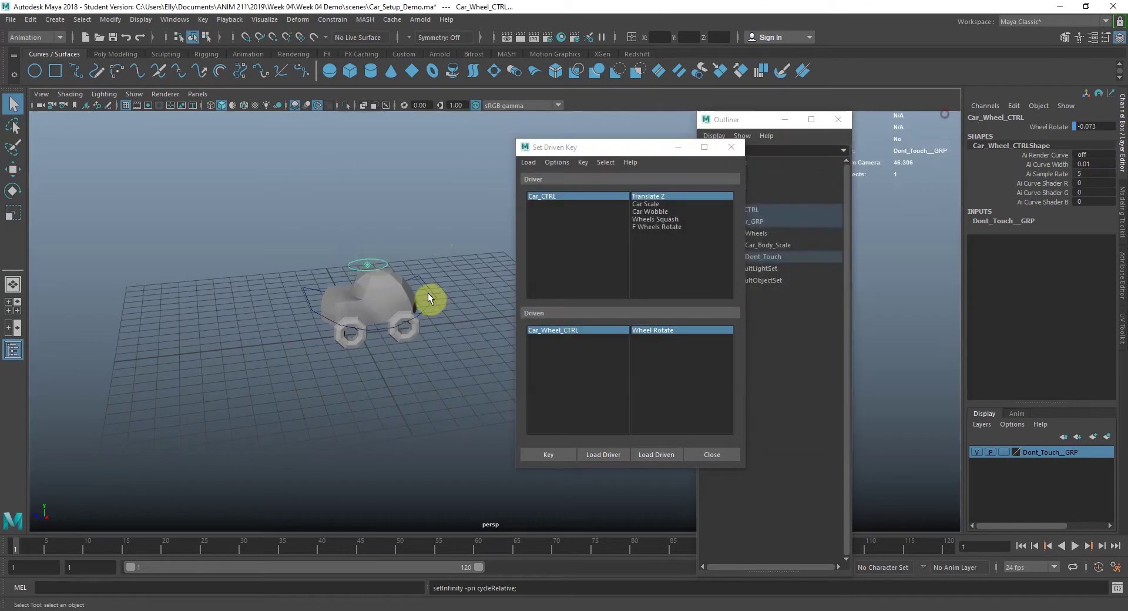
Step: Close the Set Driven Key window and move Car_CTRL along Z to test the continuous wheel rotation
{"action": "left_click", "coordinate": [441, 291]}
{"action": "left_click", "coordinate": [732, 148]}
{"action": "left_click_drag", "start_coordinate": [617, 247], "coordinate": [403, 245], "text": "alt"}
{"action": "left_click", "coordinate": [403, 243]}
{"action": "left_click_drag", "start_coordinate": [525, 279], "coordinate": [398, 267], "text": "alt"}
{"action": "key", "text": "w"}
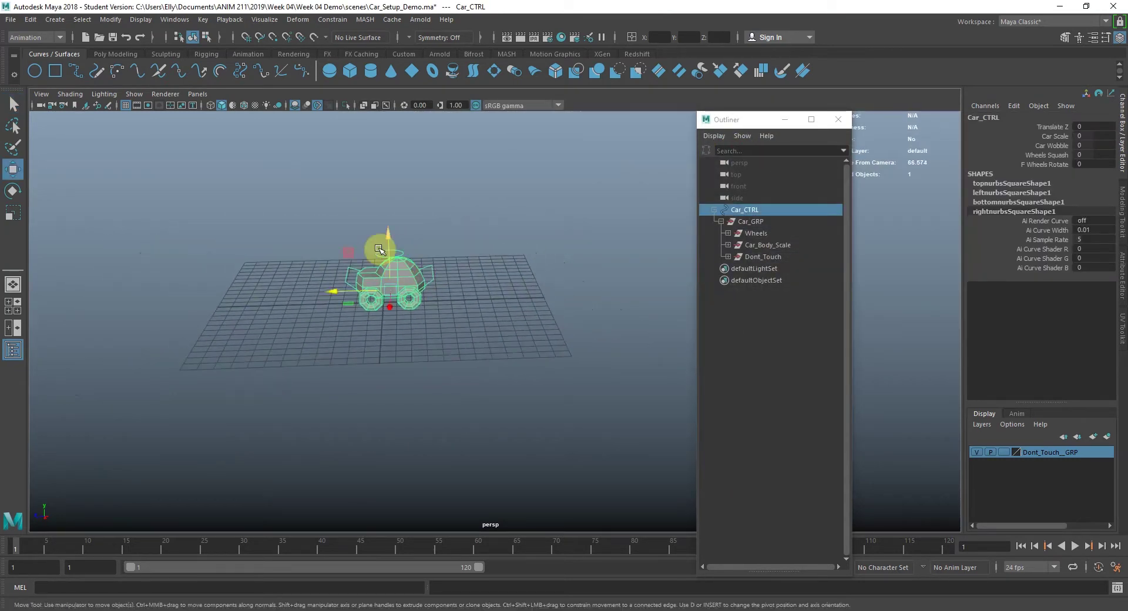
{"action": "left_click_drag", "start_coordinate": [336, 291], "coordinate": [453, 252]}
{"action": "left_click_drag", "start_coordinate": [454, 252], "coordinate": [618, 276], "text": "alt"}
{"action": "left_click_drag", "start_coordinate": [534, 325], "coordinate": [673, 360]}
{"action": "left_click_drag", "start_coordinate": [582, 342], "coordinate": [412, 257], "text": "alt"}
{"action": "left_click_drag", "start_coordinate": [411, 258], "coordinate": [494, 265], "text": "alt"}
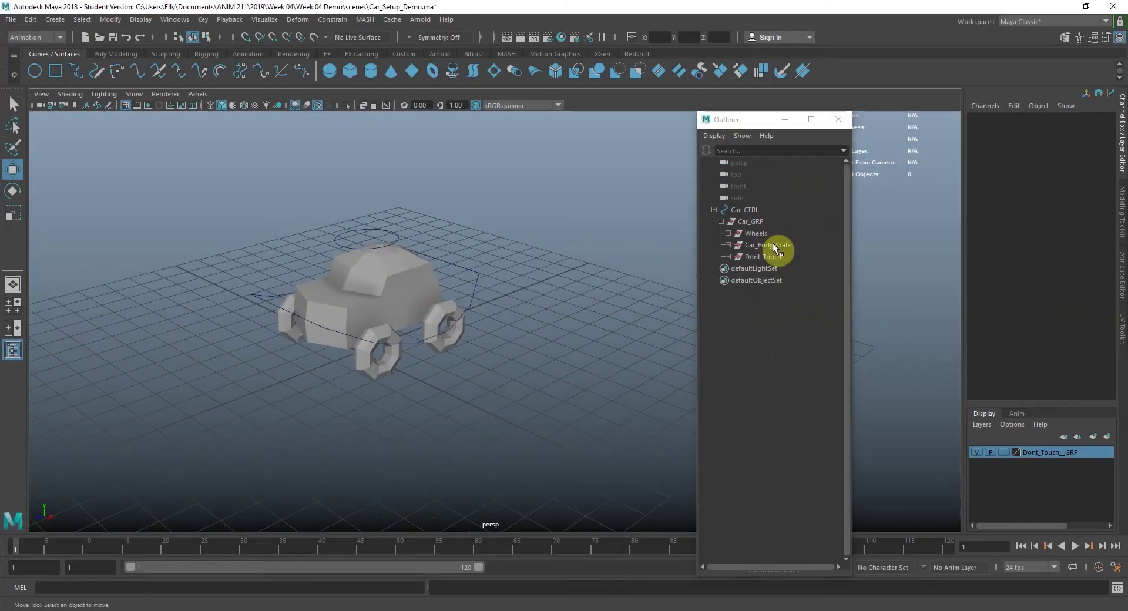
Step: Expand Car_Body_Scale in the Outliner, select Car_CTRL and review its Car Scale, Car Wobble and Wheels Squash attributes
{"action": "left_click", "coordinate": [725, 244]}
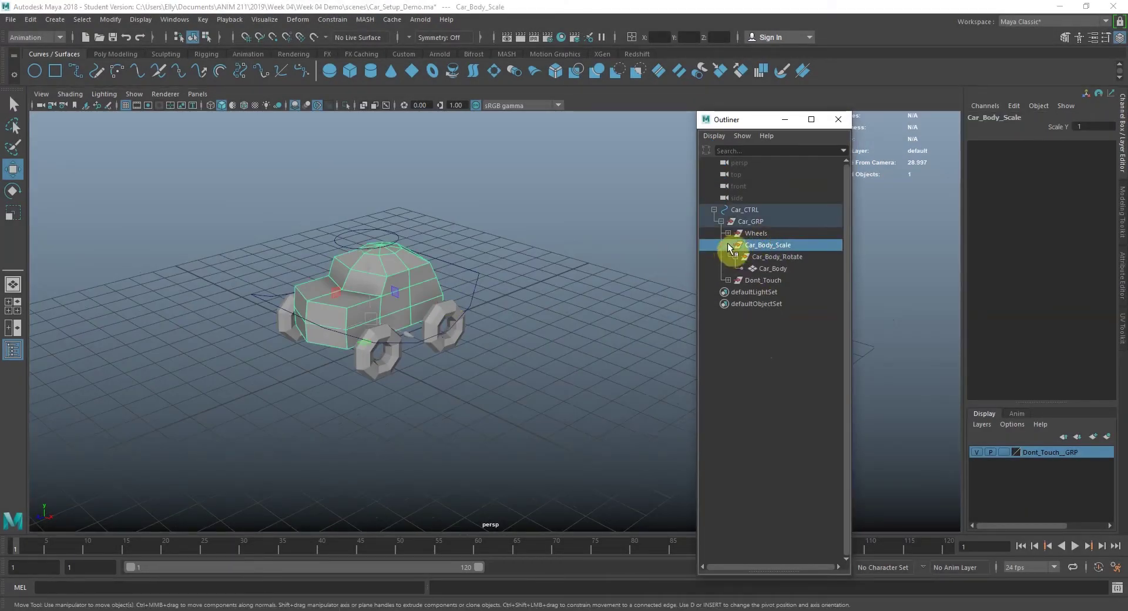
{"action": "left_click", "coordinate": [750, 209]}
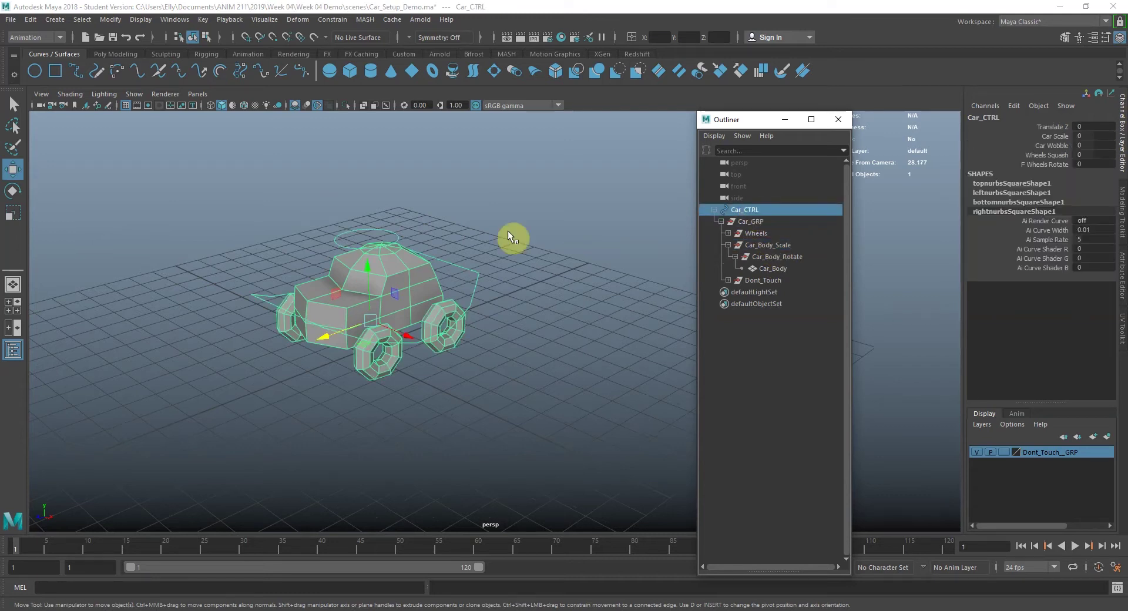
{"action": "left_click", "coordinate": [1058, 136]}
{"action": "left_click", "coordinate": [1061, 146]}
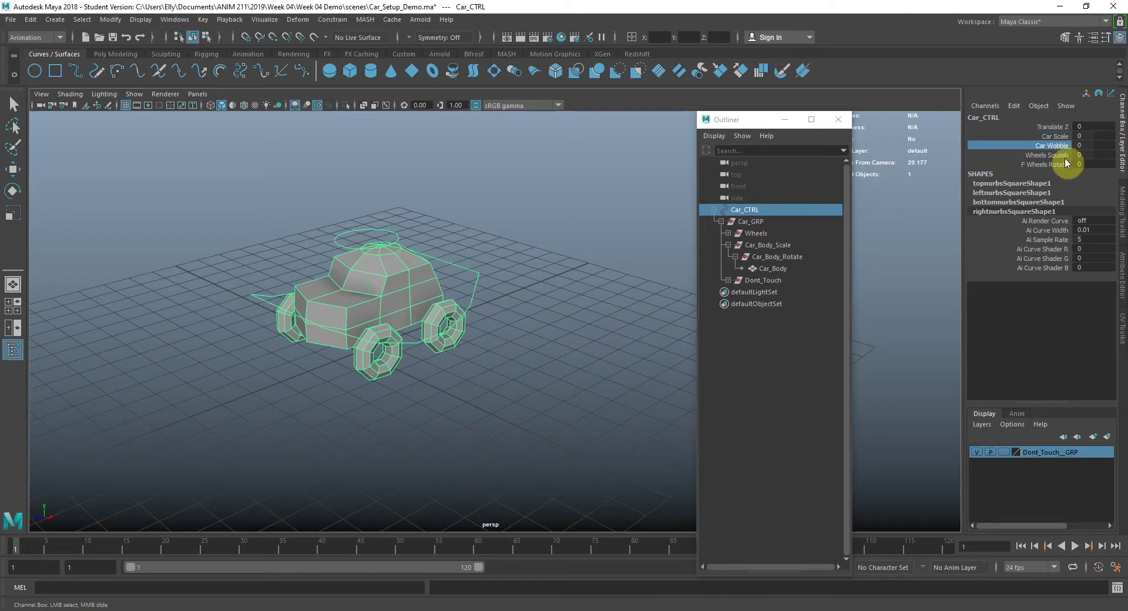
{"action": "left_click", "coordinate": [1064, 155]}
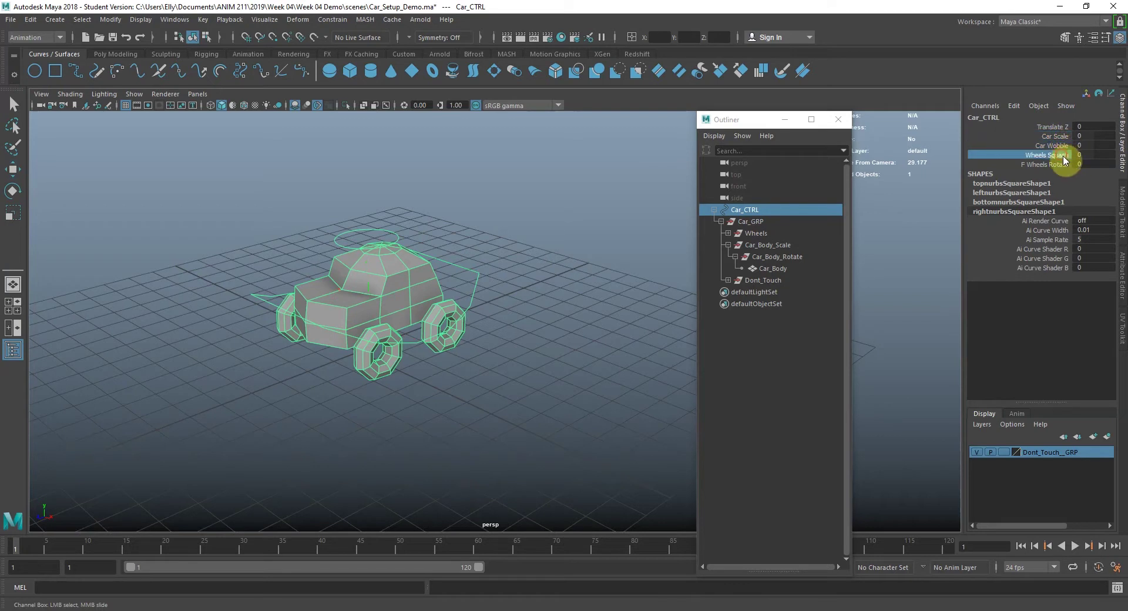
{"action": "left_click", "coordinate": [570, 301]}
{"action": "left_click_drag", "start_coordinate": [570, 301], "coordinate": [471, 303], "text": "alt"}
{"action": "right_click_drag", "start_coordinate": [475, 298], "coordinate": [496, 302], "text": "alt"}
{"action": "left_click_drag", "start_coordinate": [425, 302], "coordinate": [324, 252], "text": "alt"}
{"action": "left_click_drag", "start_coordinate": [550, 339], "coordinate": [541, 250], "text": "alt"}
{"action": "left_click", "coordinate": [540, 249]}
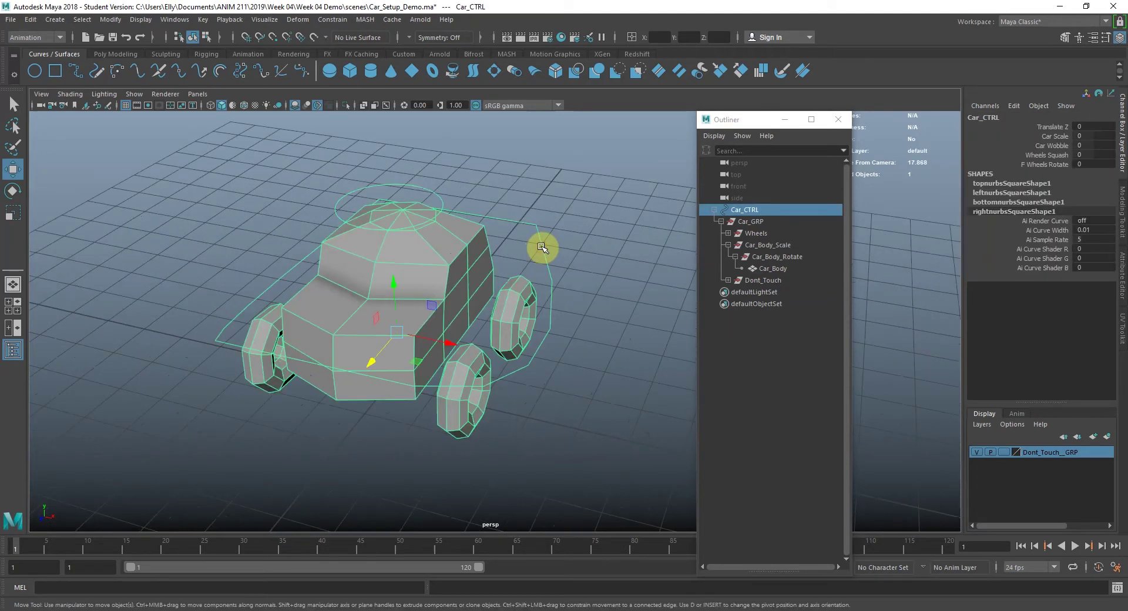
{"action": "left_click", "coordinate": [1022, 182]}
{"action": "left_click_drag", "start_coordinate": [653, 281], "coordinate": [429, 239], "text": "alt"}
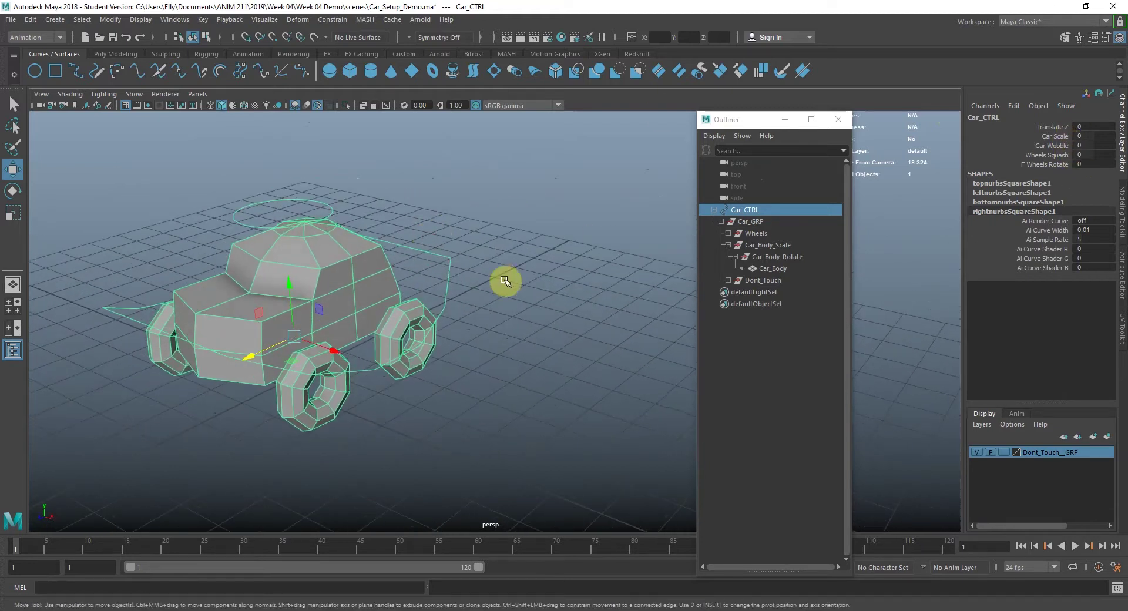
{"action": "left_click_drag", "start_coordinate": [454, 310], "coordinate": [488, 294], "text": "alt"}
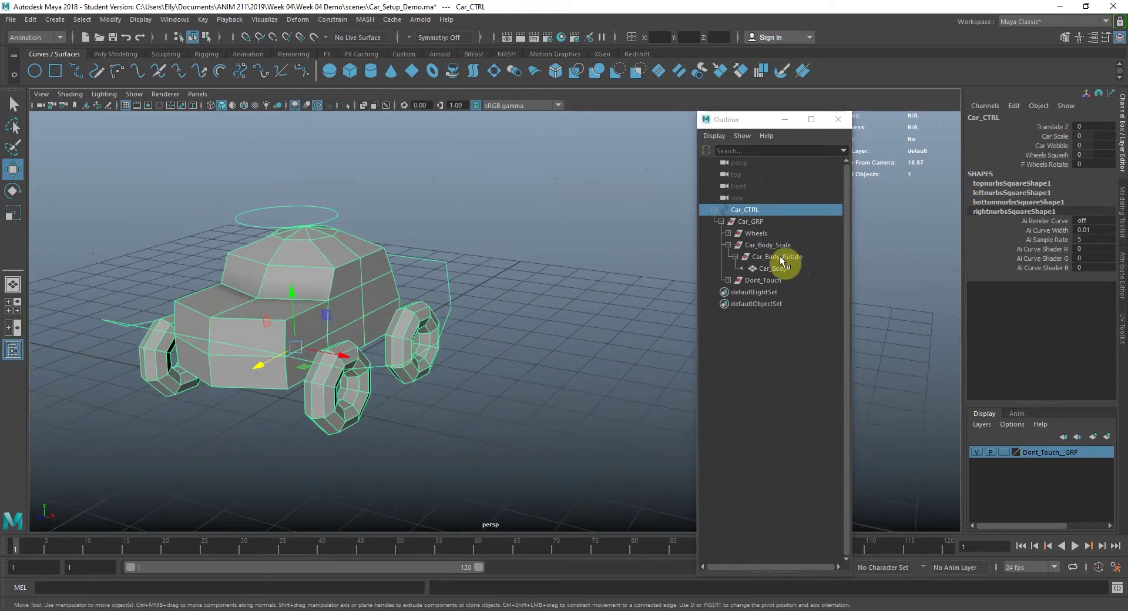
{"action": "left_click_drag", "start_coordinate": [426, 237], "coordinate": [449, 251], "text": "alt"}
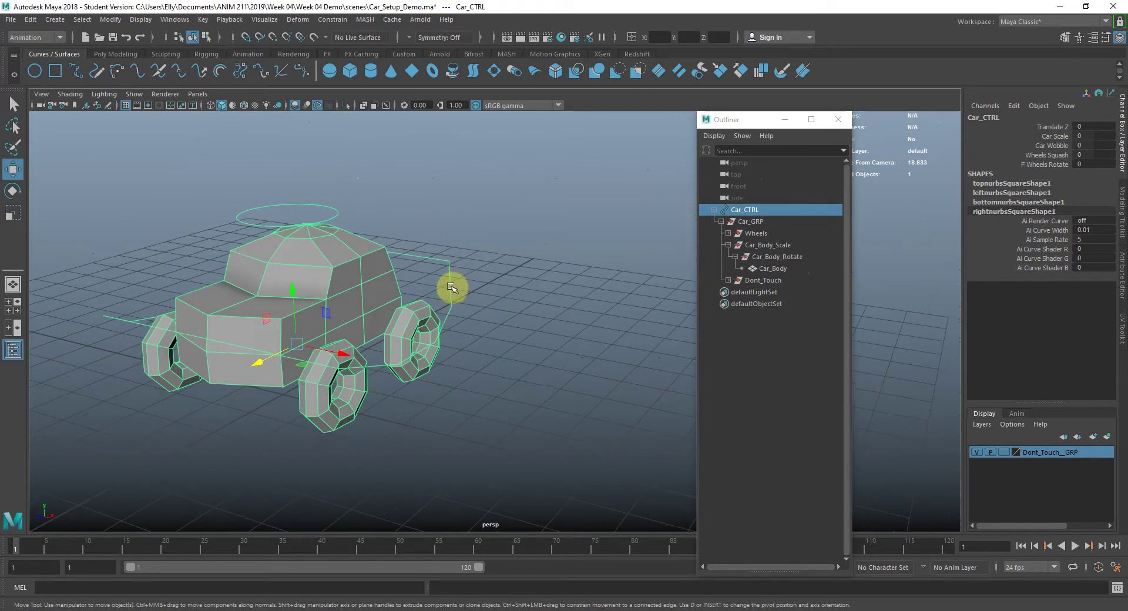
{"action": "left_click_drag", "start_coordinate": [280, 242], "coordinate": [307, 244], "text": "alt"}
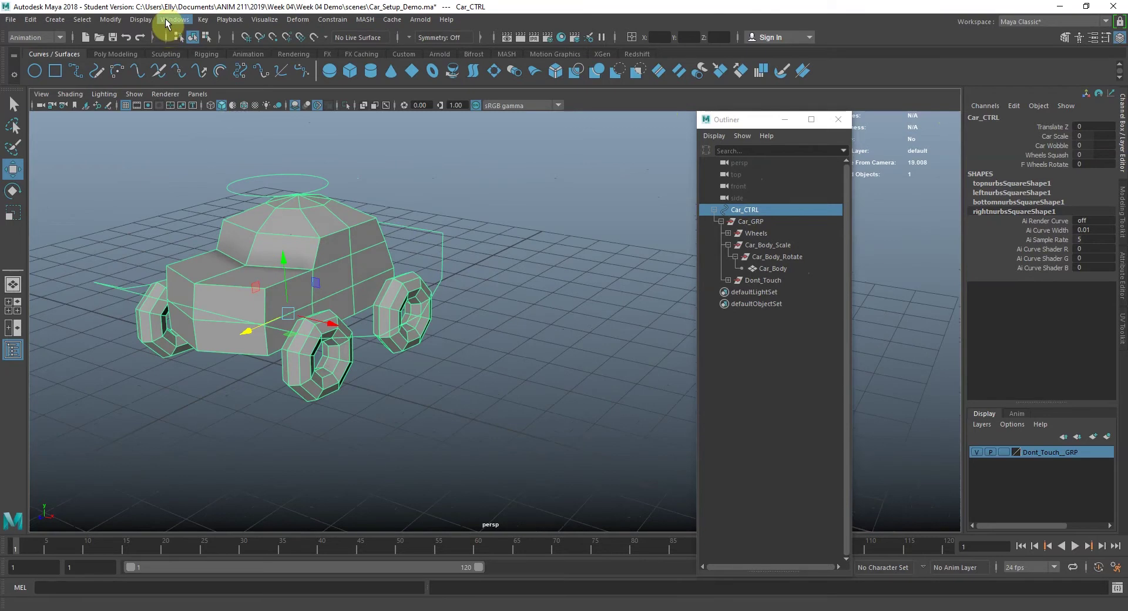
Step: Open the Set Driven Key window and load Car_CTRL as the driver
{"action": "left_click", "coordinate": [168, 21]}
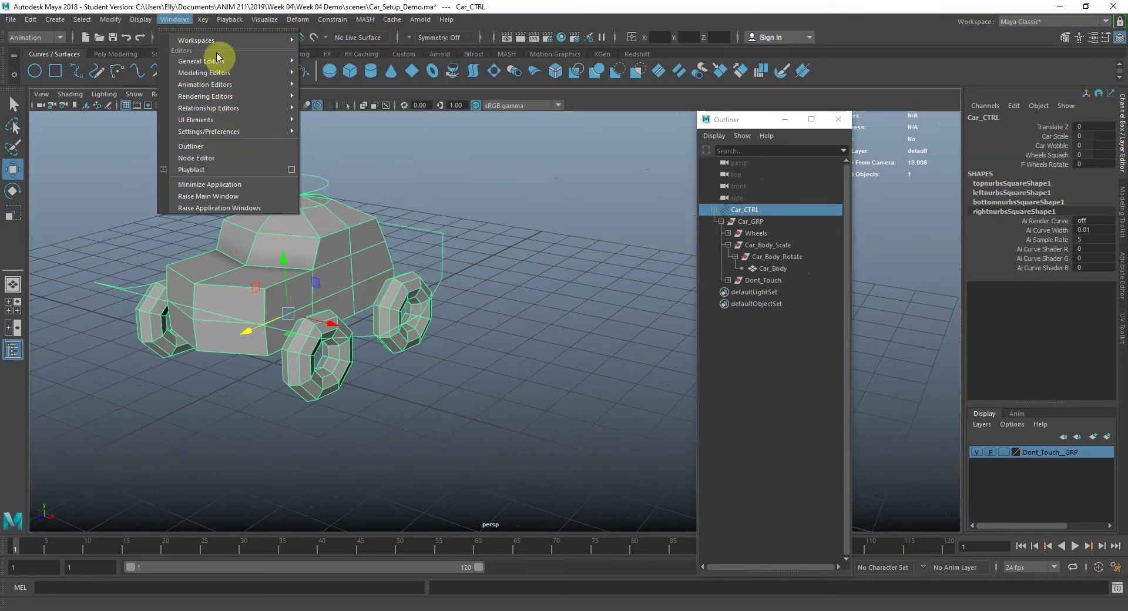
{"action": "mouse_move", "coordinate": [221, 61]}
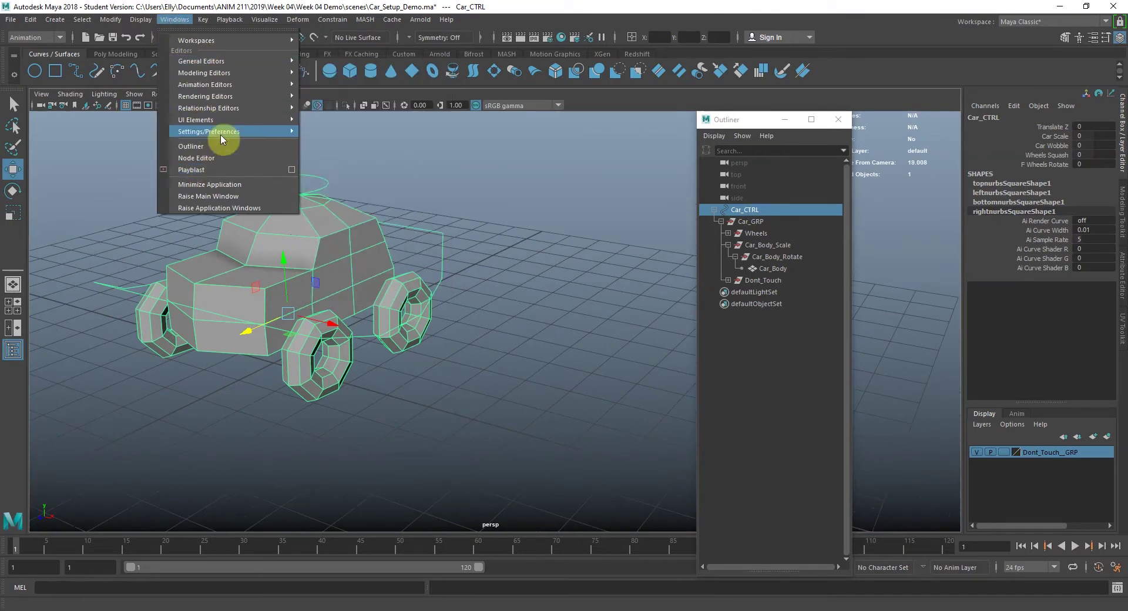
{"action": "left_click", "coordinate": [202, 20]}
{"action": "mouse_move", "coordinate": [253, 120]}
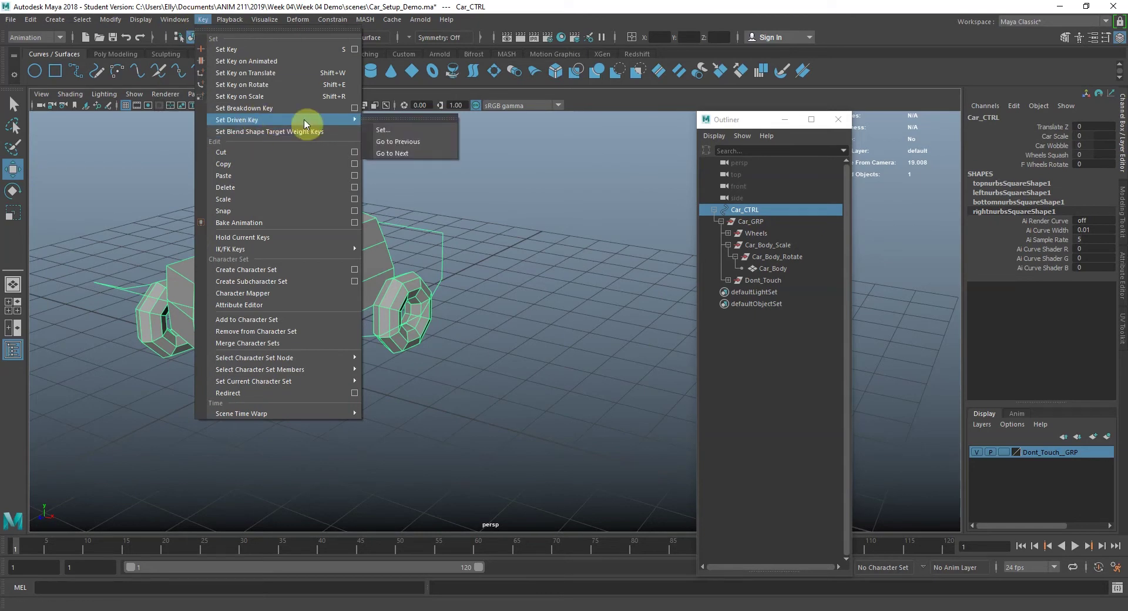
{"action": "left_click", "coordinate": [381, 122]}
{"action": "left_click_drag", "start_coordinate": [558, 146], "coordinate": [538, 135]}
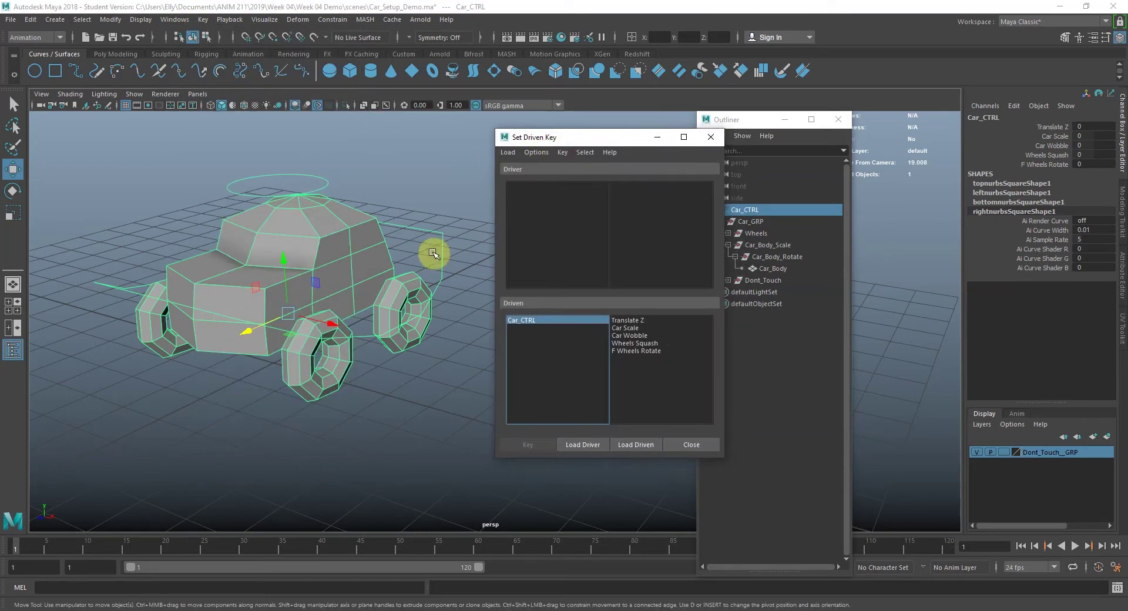
{"action": "left_click", "coordinate": [440, 255]}
{"action": "left_click", "coordinate": [443, 259]}
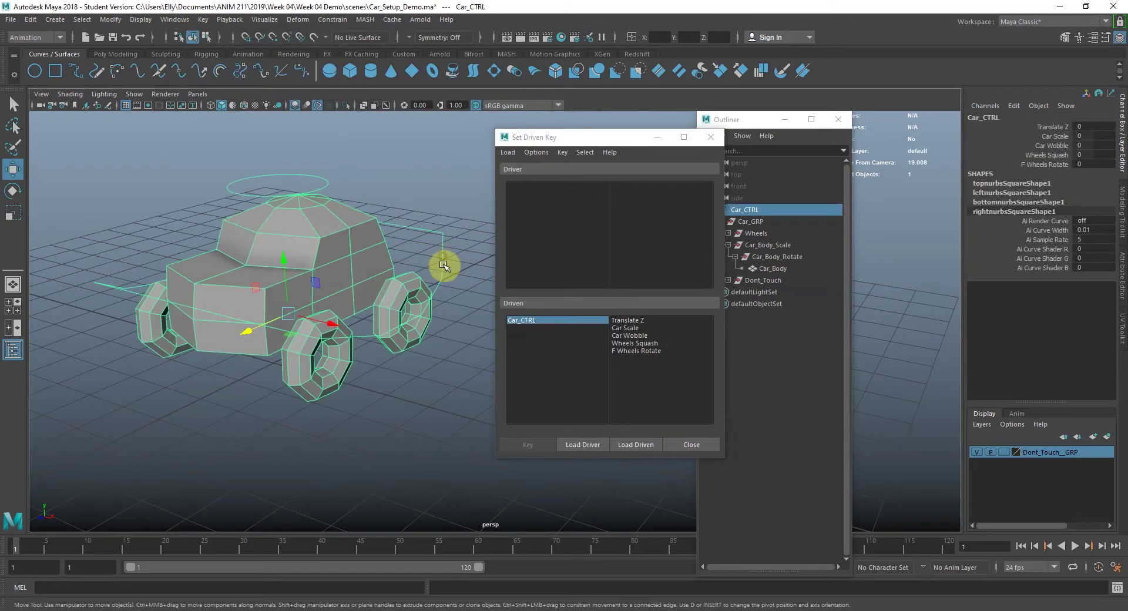
{"action": "left_click", "coordinate": [592, 446]}
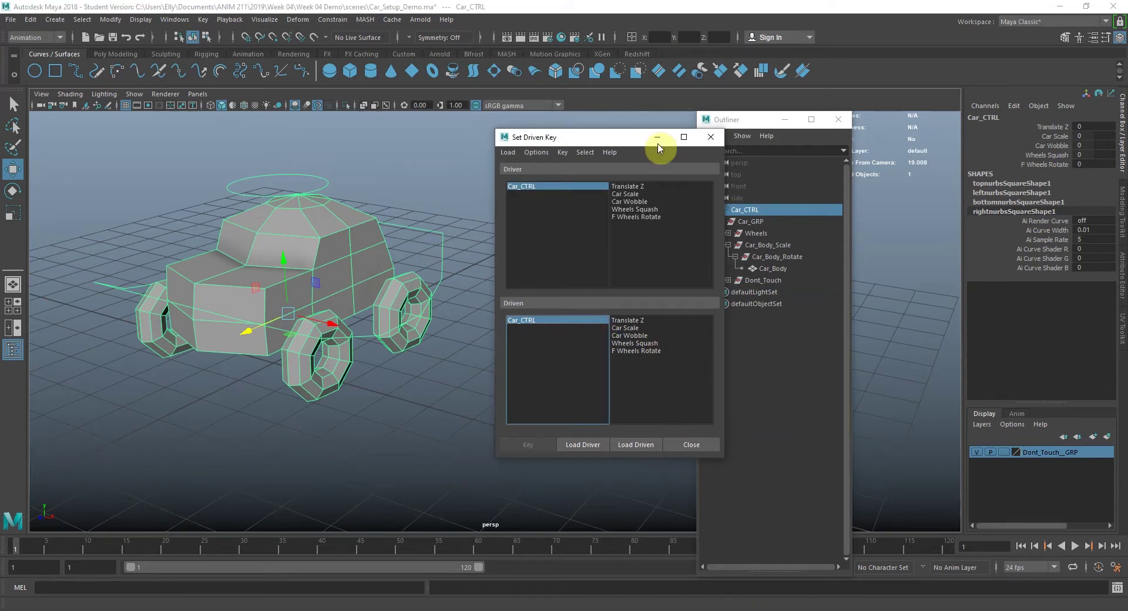
Step: Move the Set Driven Key window clear of the Outliner and load Car_Body_Scale as the driven object
{"action": "left_click_drag", "start_coordinate": [633, 141], "coordinate": [600, 131]}
{"action": "left_click", "coordinate": [786, 242]}
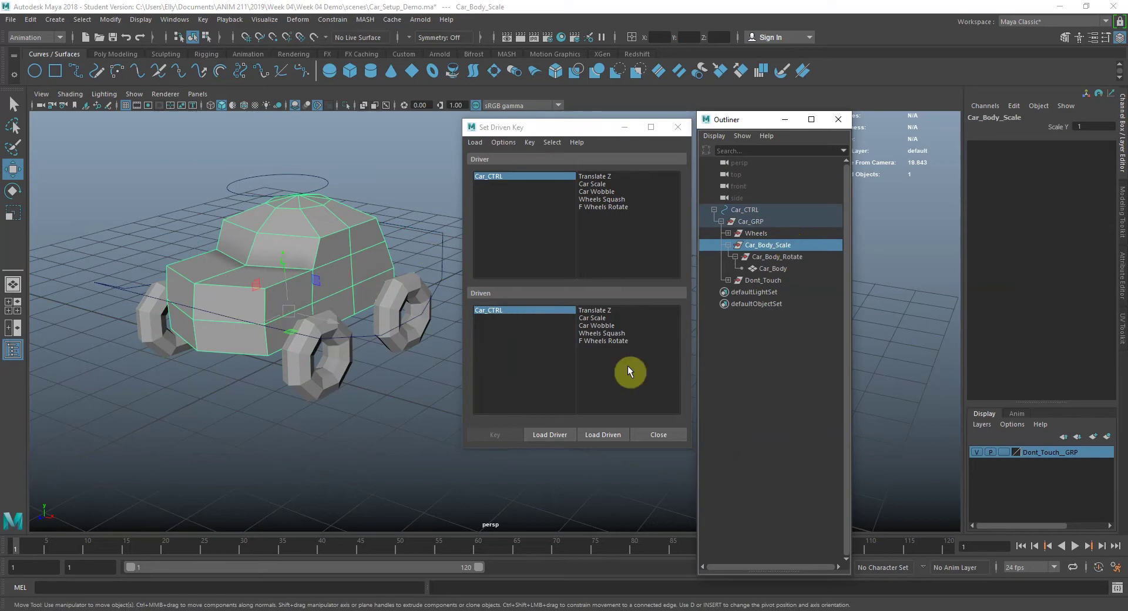
{"action": "left_click", "coordinate": [615, 435]}
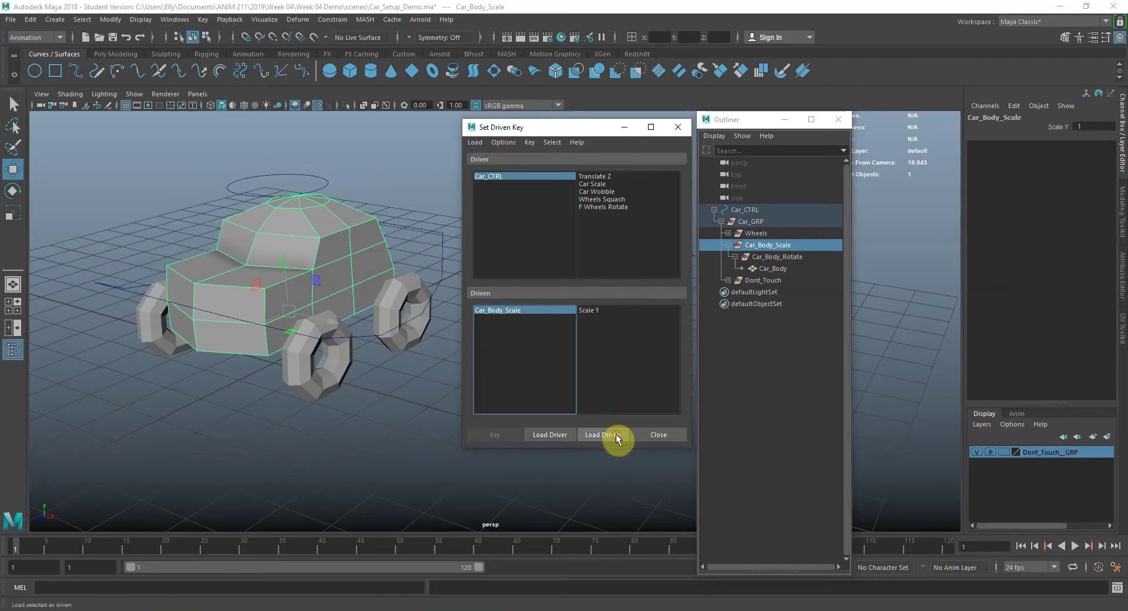
Step: Pair Car_CTRL's Car Scale with Car_Body_Scale's Scale Y and key their default values
{"action": "left_click", "coordinate": [524, 172]}
{"action": "left_click", "coordinate": [593, 185]}
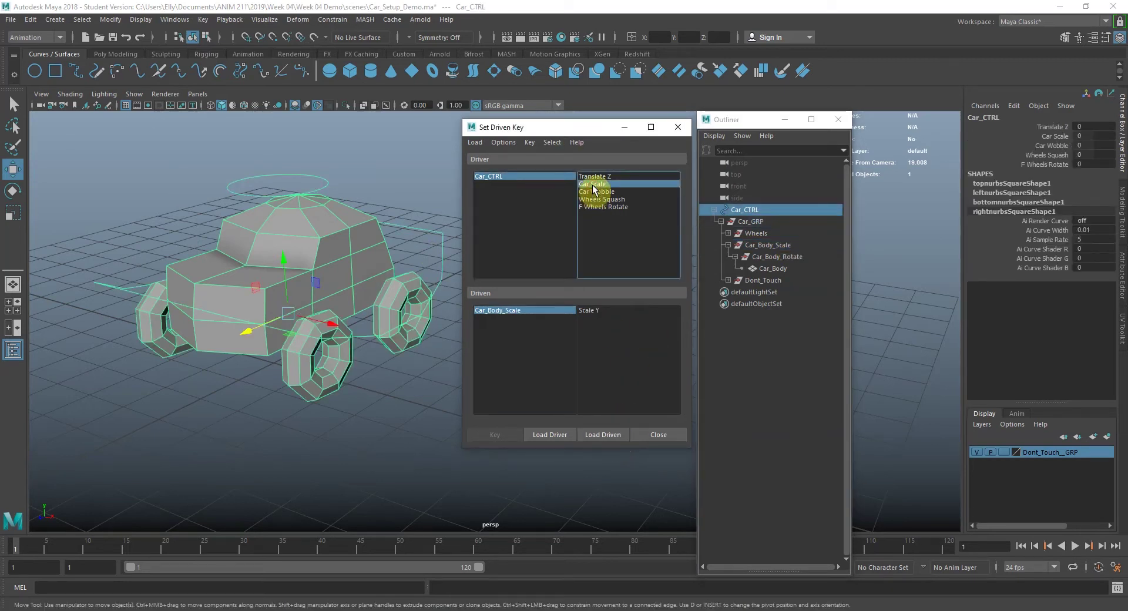
{"action": "left_click", "coordinate": [597, 310]}
{"action": "mouse_move", "coordinate": [349, 339]}
{"action": "left_mouse_down", "text": "alt"}
{"action": "mouse_move", "coordinate": [332, 351]}
{"action": "mouse_move", "coordinate": [328, 334]}
{"action": "mouse_move", "coordinate": [360, 324]}
{"action": "left_mouse_up", "text": "alt"}
{"action": "left_click", "coordinate": [556, 174]}
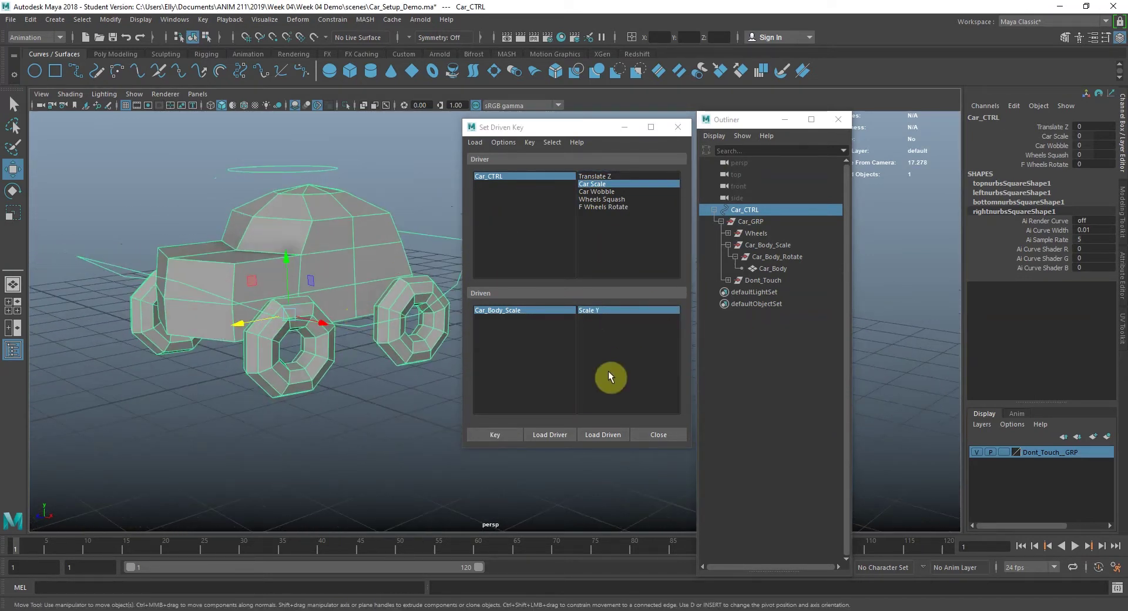
{"action": "left_click", "coordinate": [513, 436]}
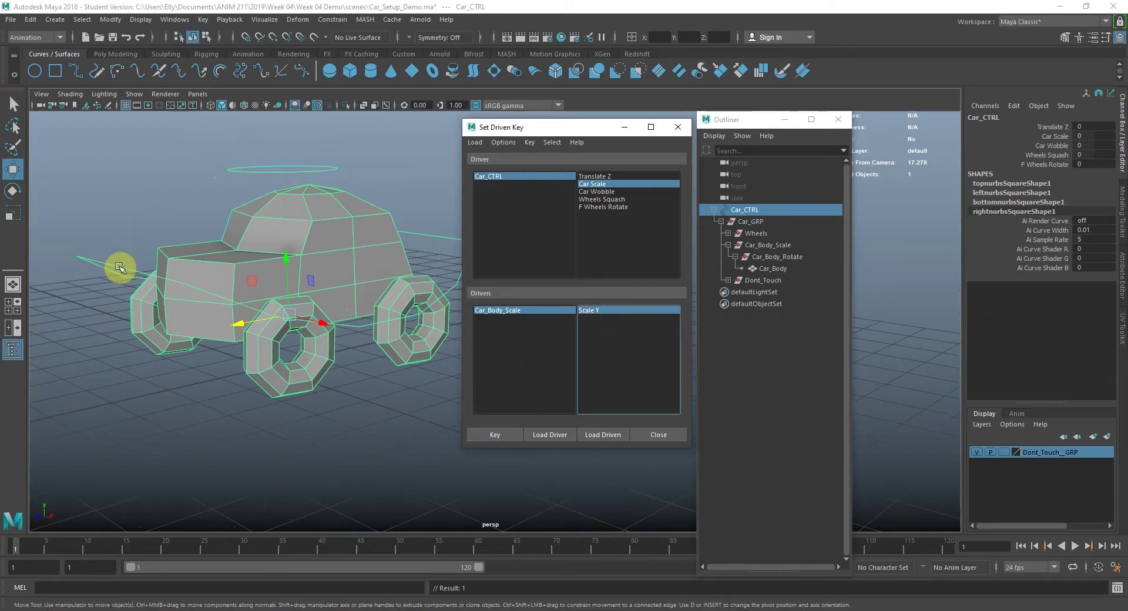
Step: Set Car_CTRL's Car Scale to 1 and Car_Body_Scale's Scale Y to 1.3, and key the stretched pose
{"action": "left_click", "coordinate": [507, 176]}
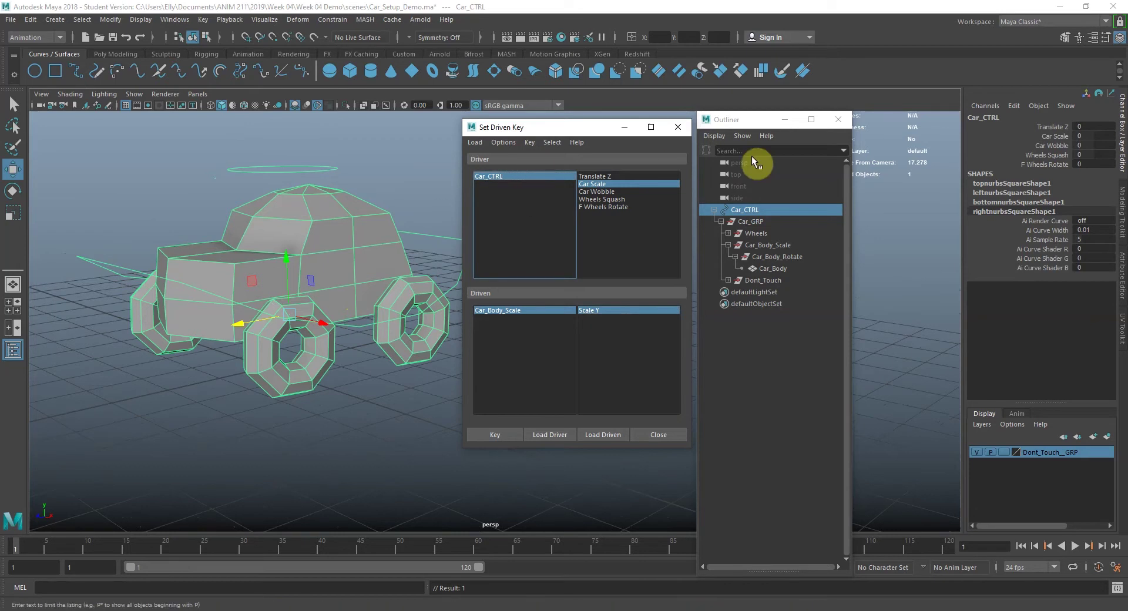
{"action": "left_click", "coordinate": [1089, 136]}
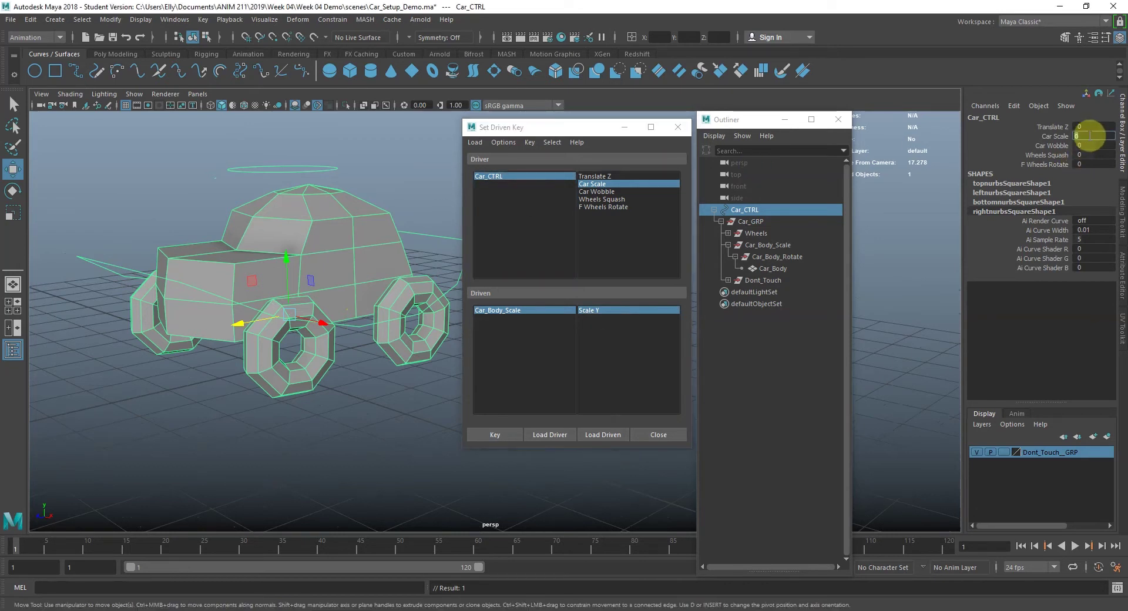
{"action": "left_click", "coordinate": [526, 310]}
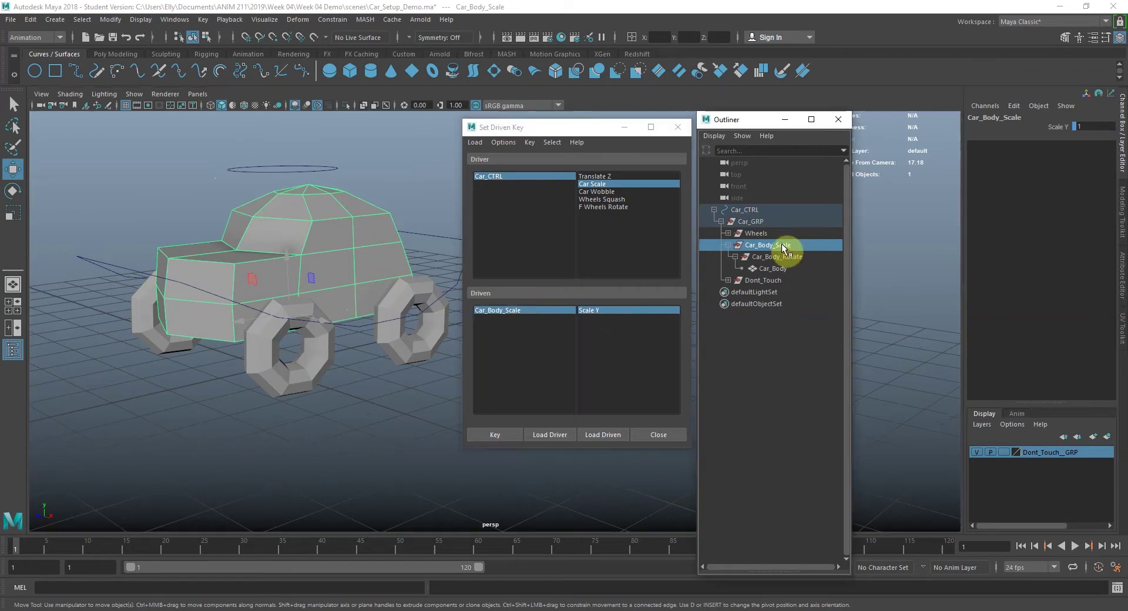
{"action": "key", "text": "r"}
{"action": "left_click_drag", "start_coordinate": [286, 259], "coordinate": [291, 247]}
{"action": "left_click", "coordinate": [1104, 123]}
{"action": "type", "text": "1.3"}
{"action": "key", "text": "Return"}
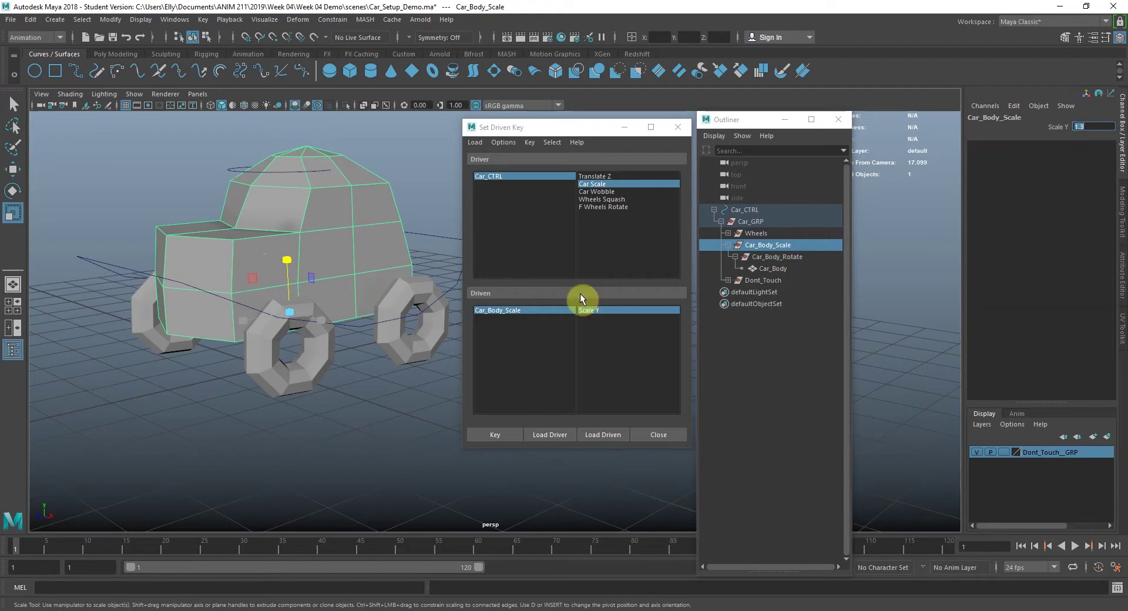
{"action": "left_click", "coordinate": [511, 433]}
Step: Set Car_CTRL's Car Scale to -1 and Car_Body_Scale's Scale Y to 0.75, and key the squashed pose
{"action": "left_click", "coordinate": [521, 174]}
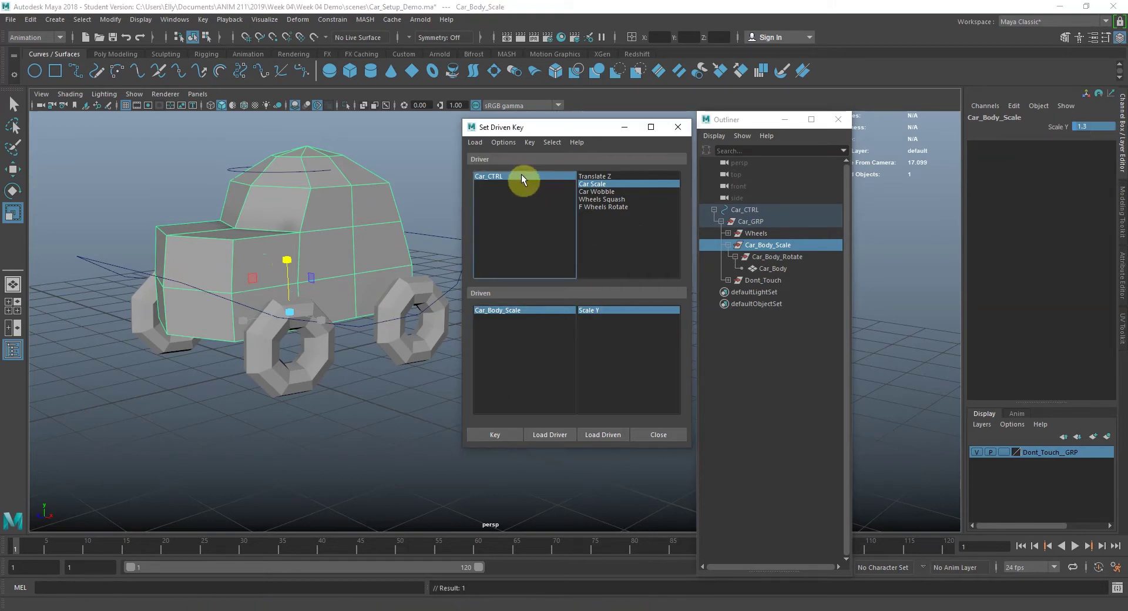
{"action": "left_click", "coordinate": [1096, 135]}
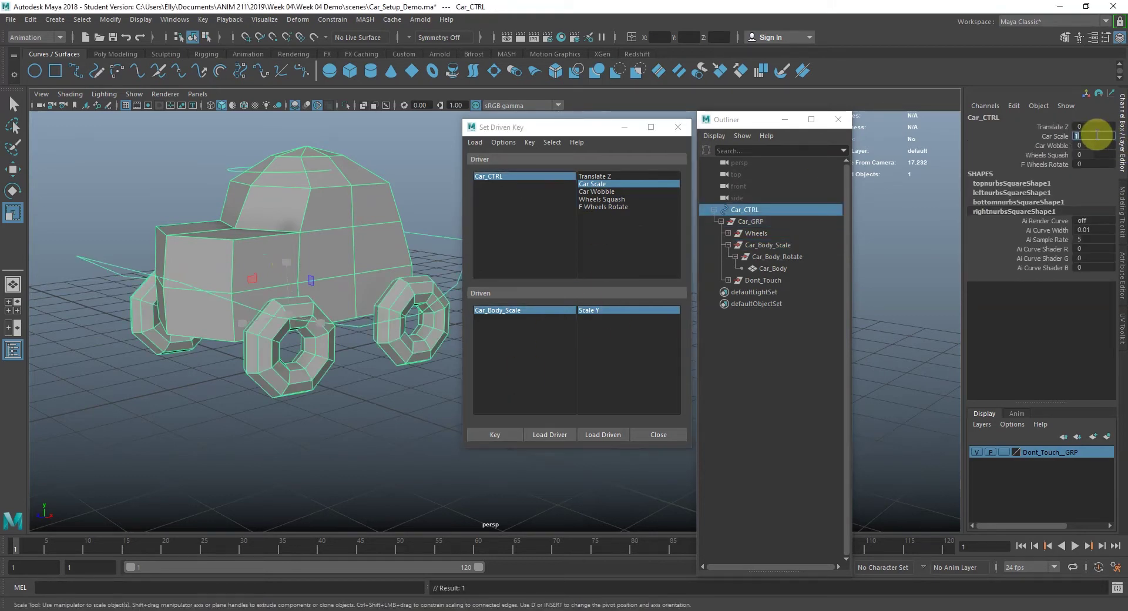
{"action": "type", "text": "1"}
{"action": "key", "text": "Return"}
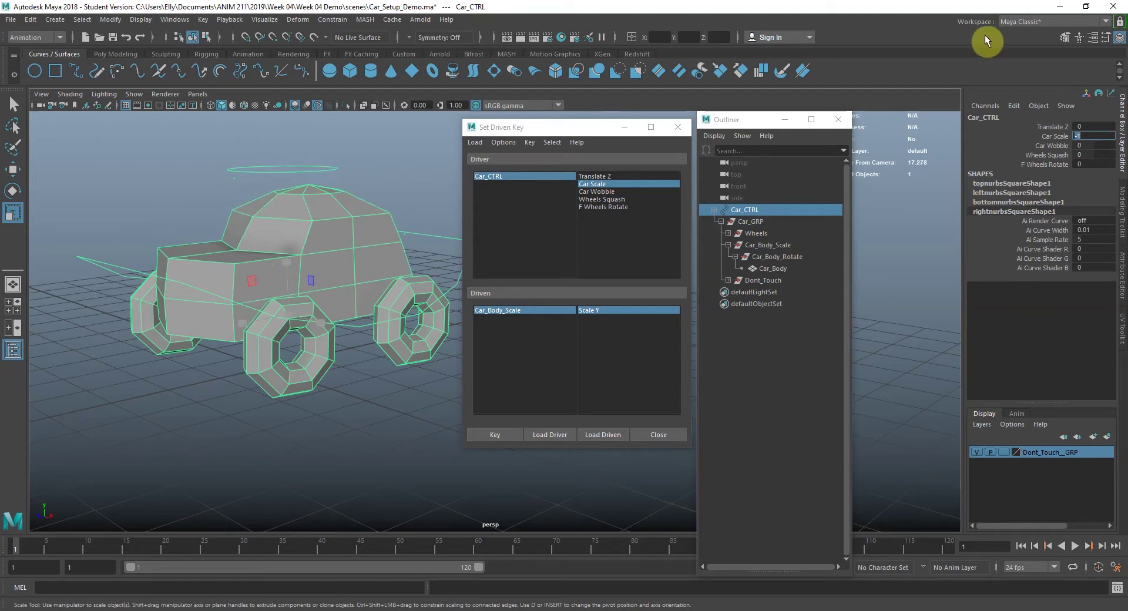
{"action": "left_click", "coordinate": [510, 309]}
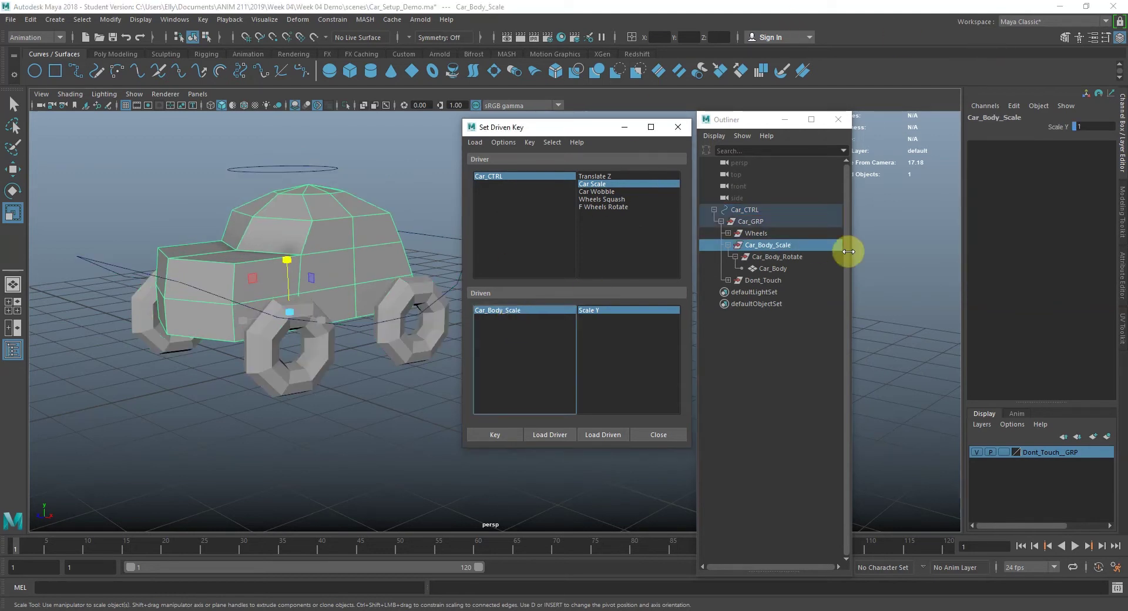
{"action": "left_click", "coordinate": [805, 245]}
{"action": "middle_click_drag", "start_coordinate": [288, 276], "coordinate": [303, 259], "text": "alt"}
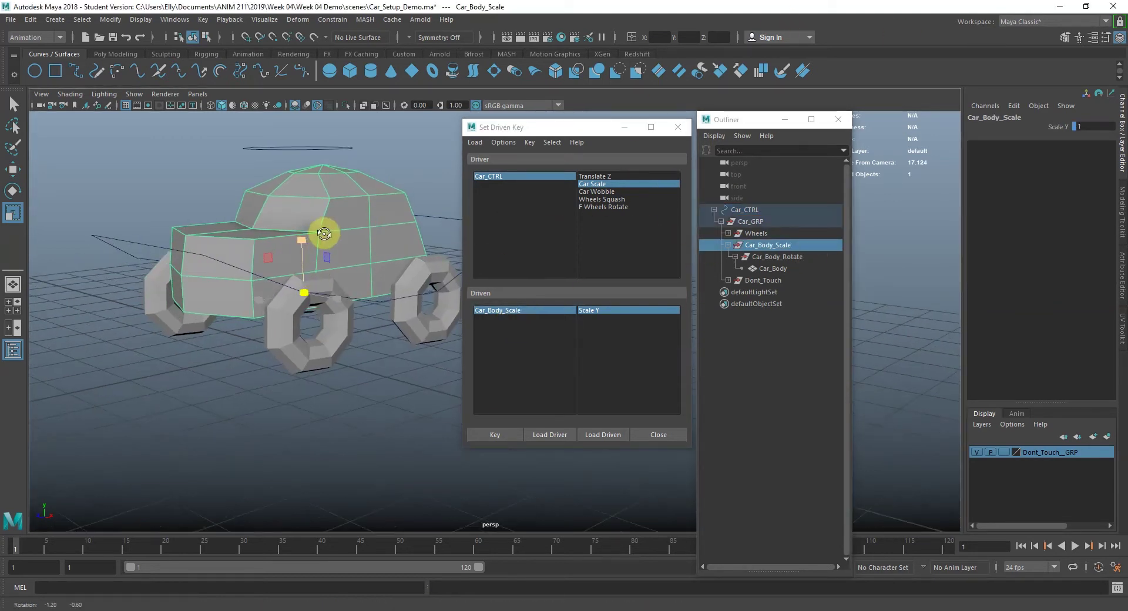
{"action": "left_click_drag", "start_coordinate": [303, 239], "coordinate": [313, 254]}
{"action": "left_click", "coordinate": [1096, 126]}
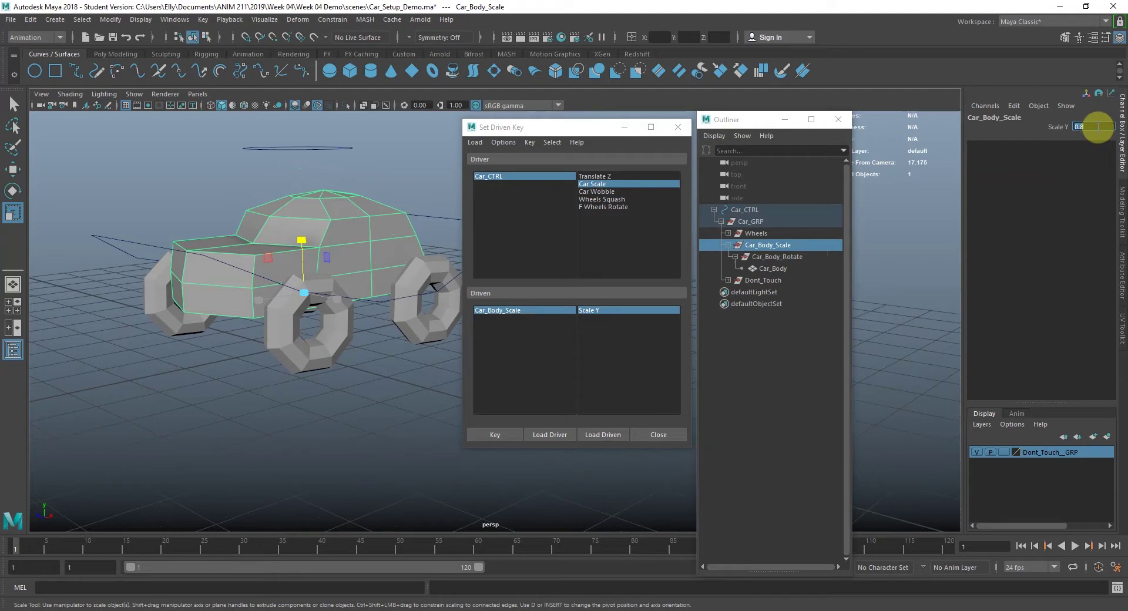
{"action": "type", "text": "0.75"}
{"action": "key", "text": "Return"}
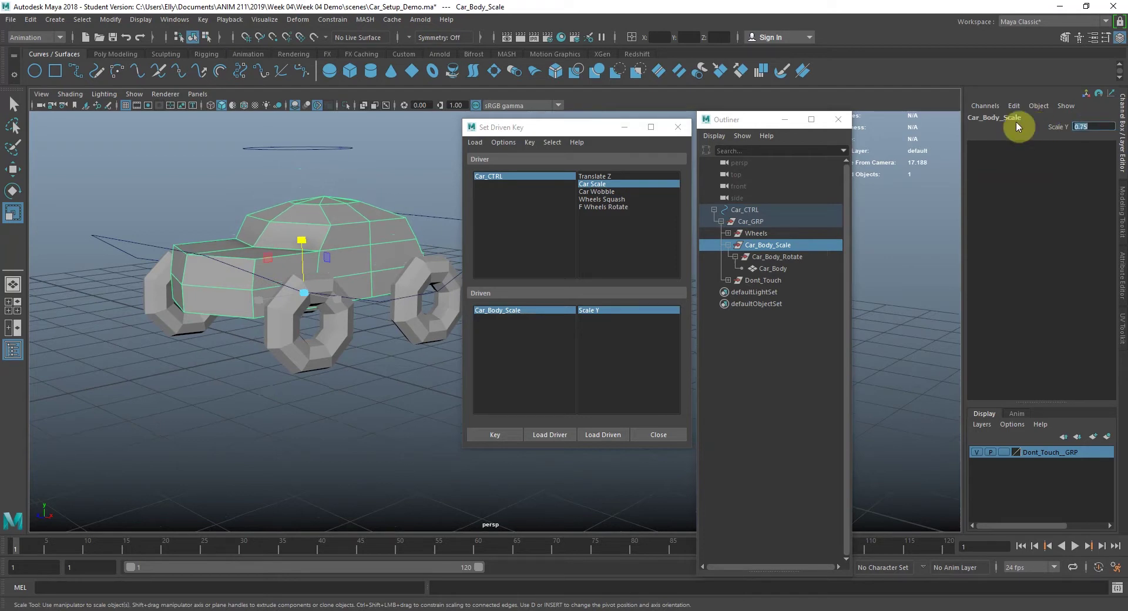
{"action": "mouse_move", "coordinate": [293, 231]}
{"action": "left_mouse_down", "text": "alt"}
{"action": "mouse_move", "coordinate": [335, 222]}
{"action": "mouse_move", "coordinate": [282, 232]}
{"action": "mouse_move", "coordinate": [306, 228]}
{"action": "left_mouse_up", "text": "alt"}
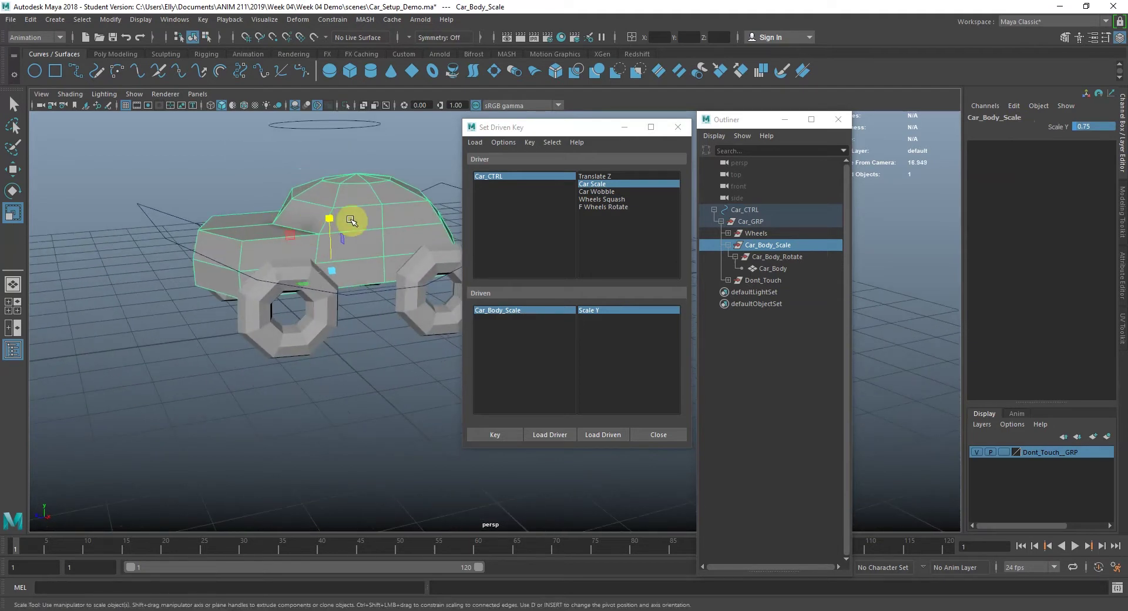
{"action": "left_click", "coordinate": [534, 394]}
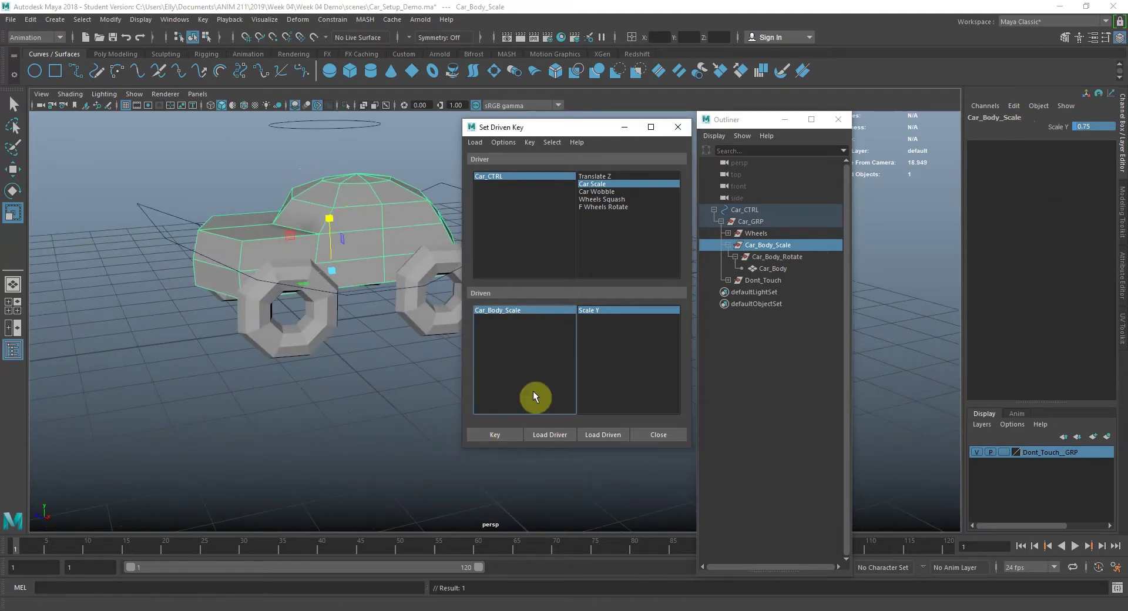
Step: Select Car_CTRL and show its Extra Attributes in the Attribute Editor
{"action": "left_click", "coordinate": [492, 179]}
{"action": "double_click", "coordinate": [1090, 136]}
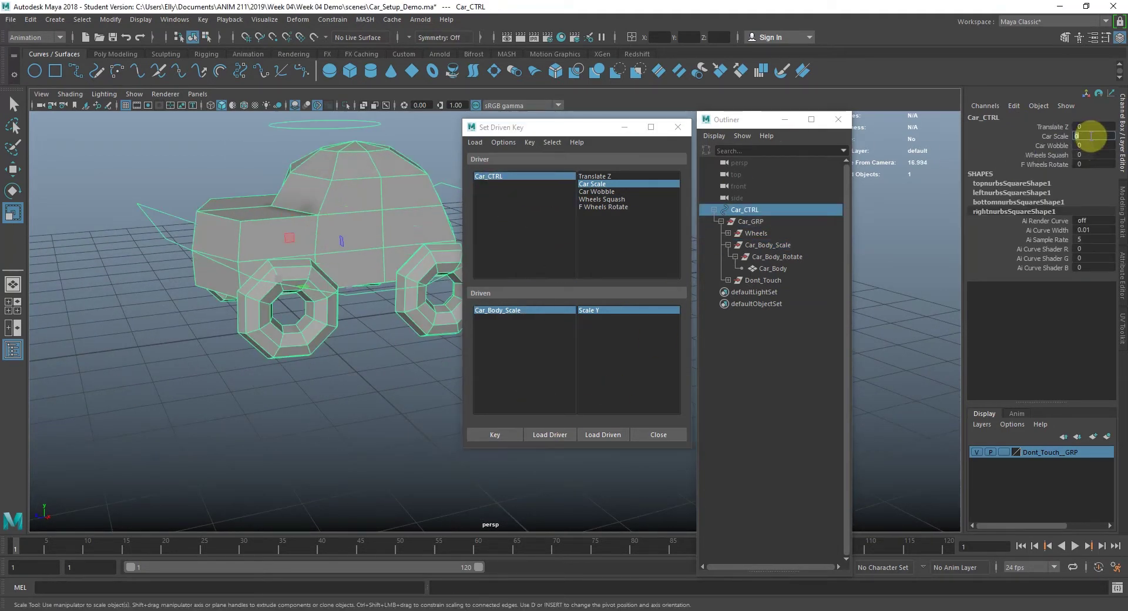
{"action": "left_click", "coordinate": [1124, 288]}
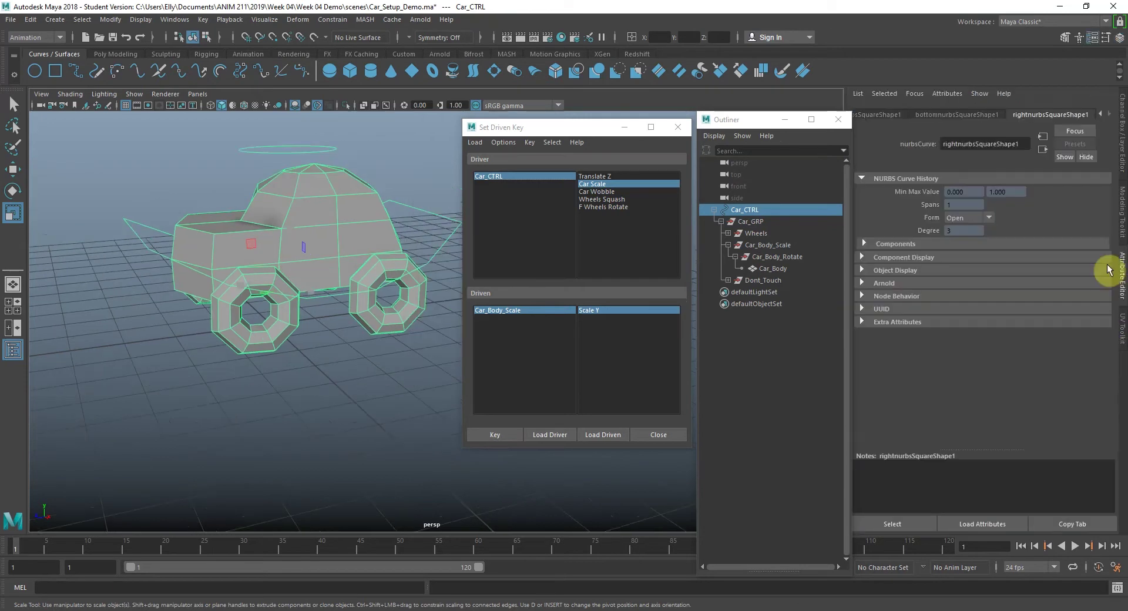
{"action": "left_click", "coordinate": [1103, 114]}
{"action": "left_click", "coordinate": [872, 115]}
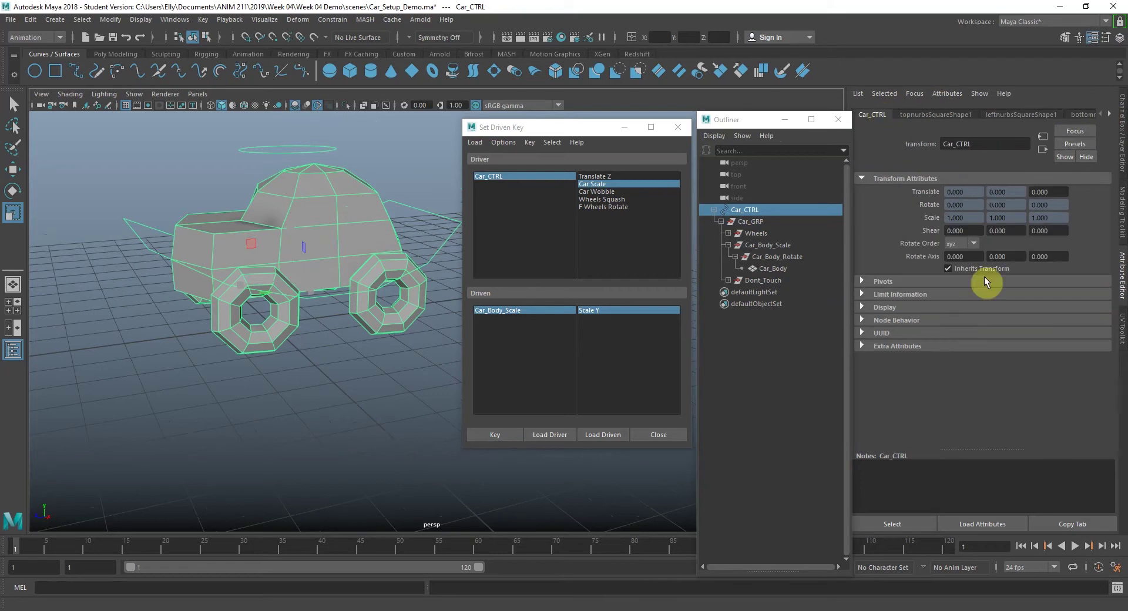
{"action": "left_click", "coordinate": [947, 348]}
Step: Test the Car Scale rig by varying its value both ways and moving the car forward along Z
{"action": "mouse_move", "coordinate": [1053, 361]}
{"action": "left_mouse_down"}
{"action": "mouse_move", "coordinate": [1030, 355]}
{"action": "mouse_move", "coordinate": [1046, 354]}
{"action": "left_mouse_up"}
{"action": "left_click_drag", "start_coordinate": [411, 318], "coordinate": [820, 401], "text": "alt"}
{"action": "left_click_drag", "start_coordinate": [1043, 361], "coordinate": [1002, 348]}
{"action": "left_click_drag", "start_coordinate": [379, 356], "coordinate": [421, 307], "text": "alt"}
{"action": "key", "text": "q"}
{"action": "key", "text": "w"}
{"action": "left_click_drag", "start_coordinate": [295, 319], "coordinate": [257, 329]}
{"action": "mouse_move", "coordinate": [1041, 367]}
{"action": "left_mouse_down"}
{"action": "mouse_move", "coordinate": [1021, 357]}
{"action": "mouse_move", "coordinate": [1052, 356]}
{"action": "left_mouse_up"}
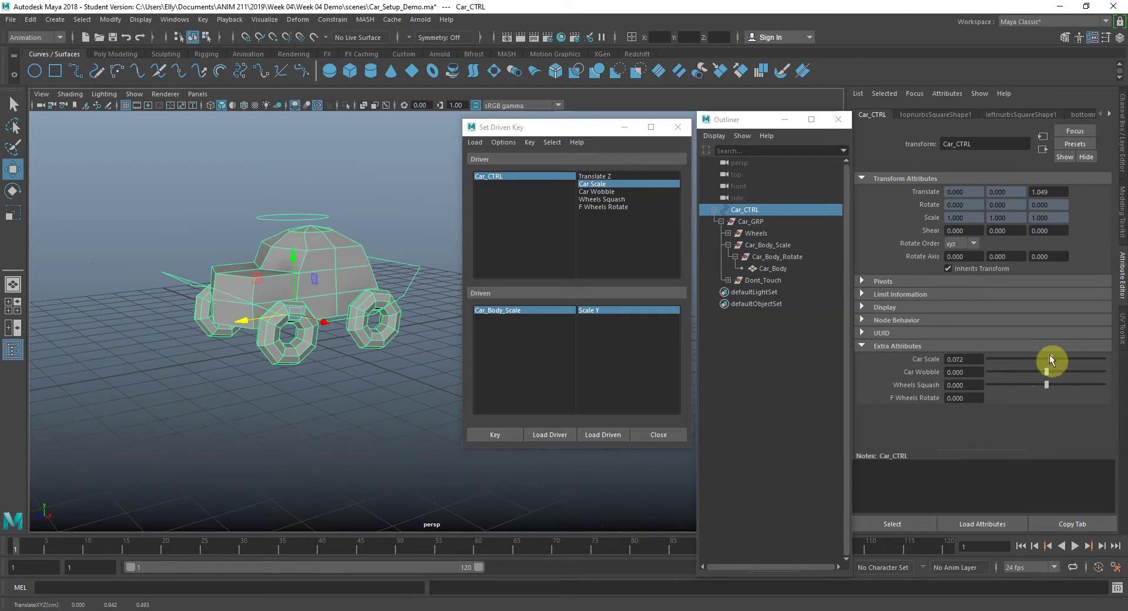
Step: Reset Car_CTRL's Car Scale and Translate Z to 0
{"action": "left_click_drag", "start_coordinate": [968, 358], "coordinate": [784, 356]}
{"action": "type", "text": "0"}
{"action": "key", "text": "Return"}
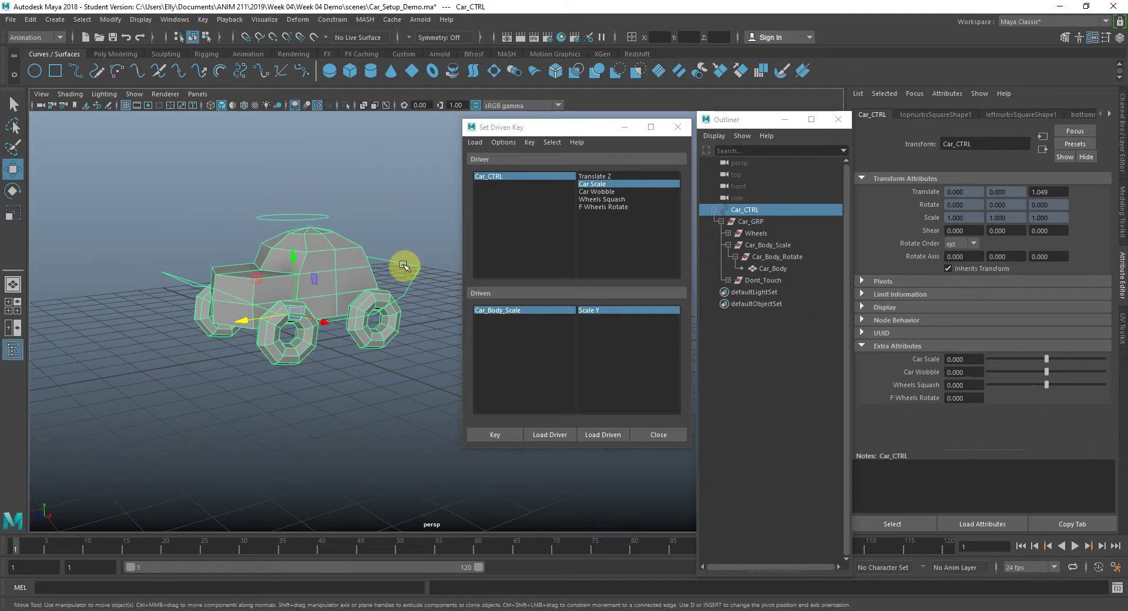
{"action": "left_click", "coordinate": [1122, 129]}
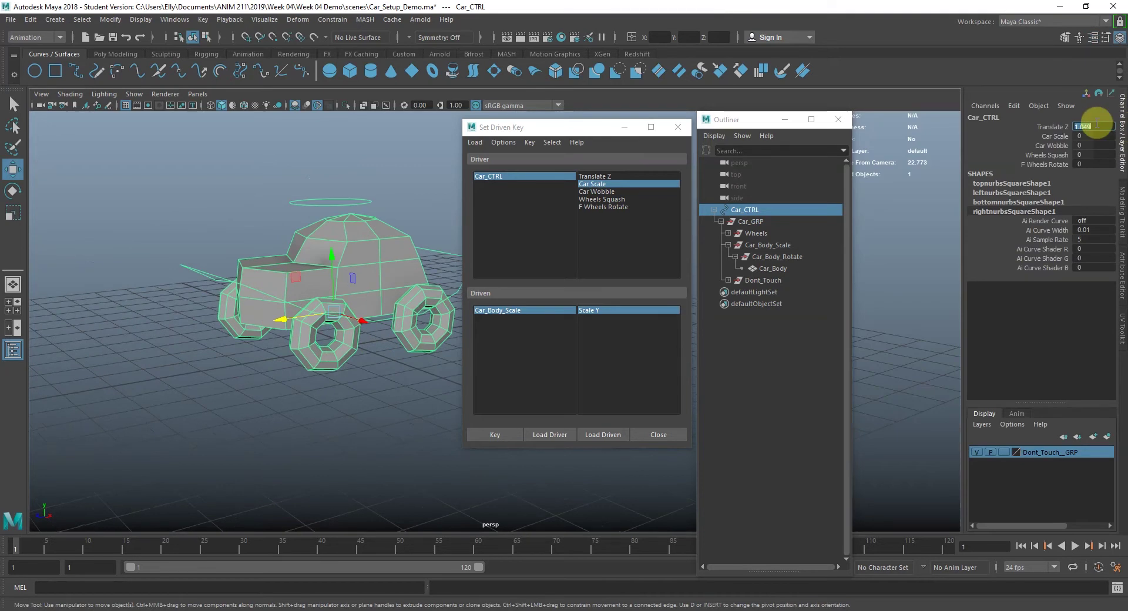
{"action": "type", "text": "0"}
{"action": "key", "text": "Return"}
Step: Load Car_CTRL as the driver again and Car_Body_Rotate as the driven object for the set driven key
{"action": "left_click_drag", "start_coordinate": [462, 306], "coordinate": [277, 279], "text": "alt"}
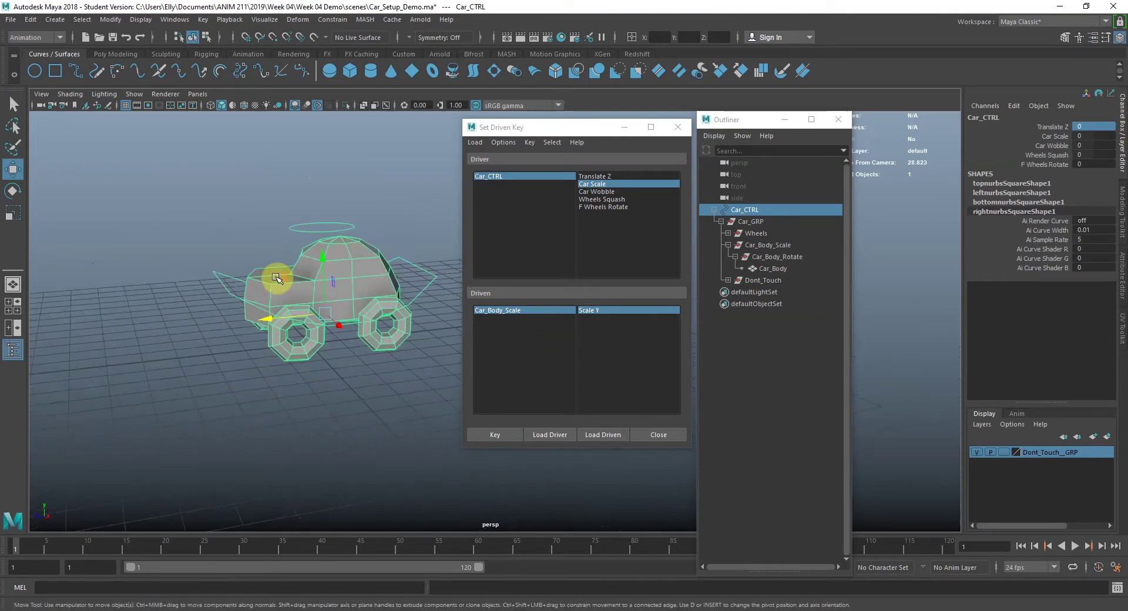
{"action": "mouse_move", "coordinate": [345, 267]}
{"action": "left_mouse_down", "text": "alt"}
{"action": "mouse_move", "coordinate": [322, 267]}
{"action": "mouse_move", "coordinate": [365, 263]}
{"action": "mouse_move", "coordinate": [342, 273]}
{"action": "left_mouse_up", "text": "alt"}
{"action": "left_click", "coordinate": [340, 291]}
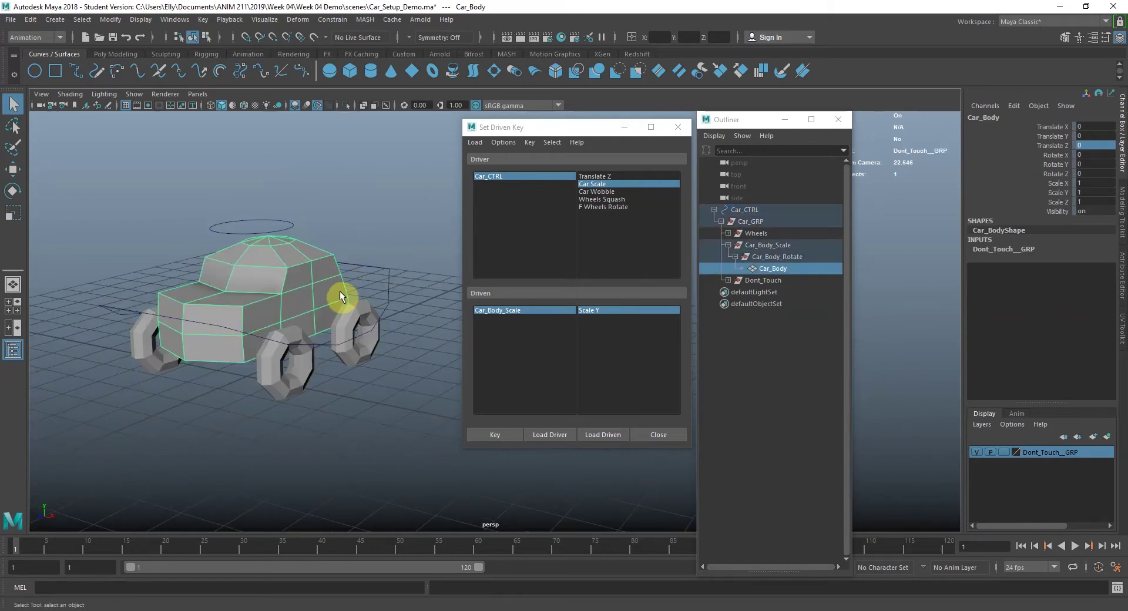
{"action": "left_click", "coordinate": [541, 178]}
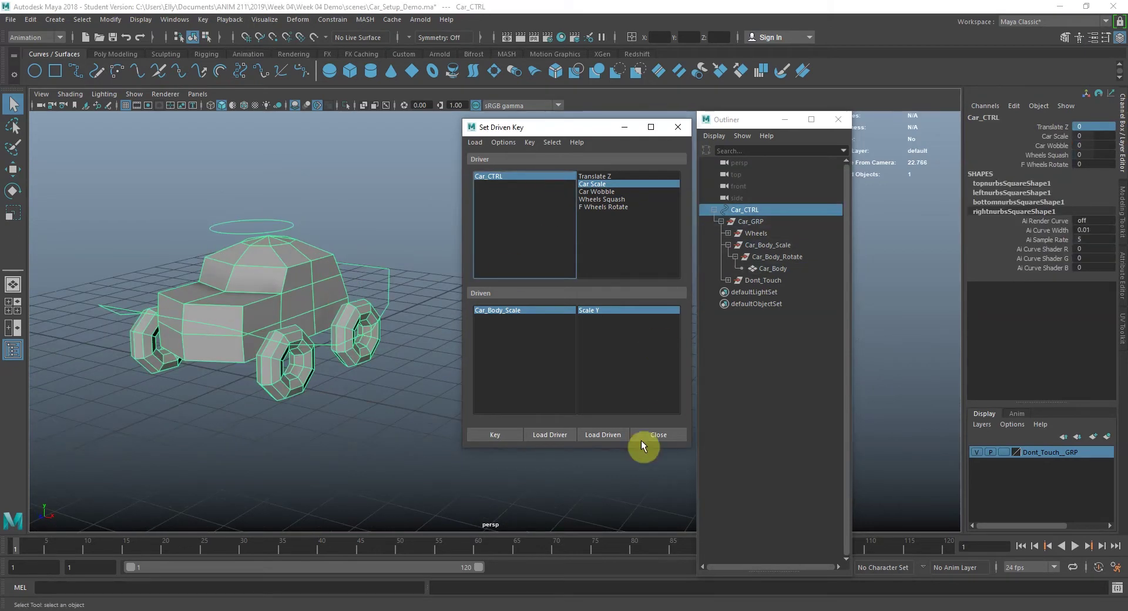
{"action": "left_click", "coordinate": [559, 435]}
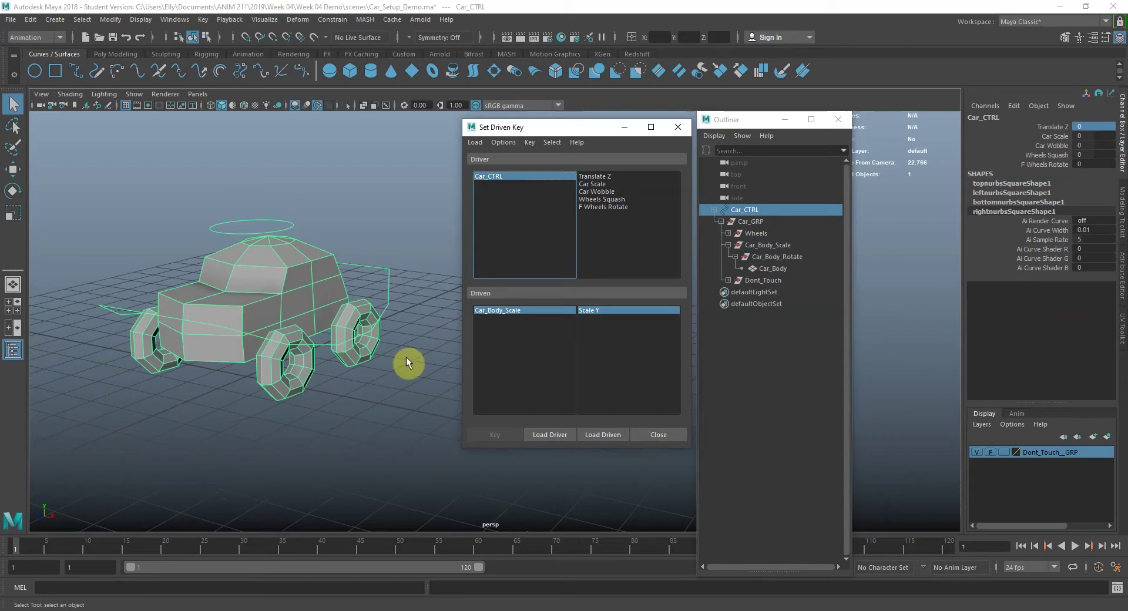
{"action": "left_click", "coordinate": [788, 256]}
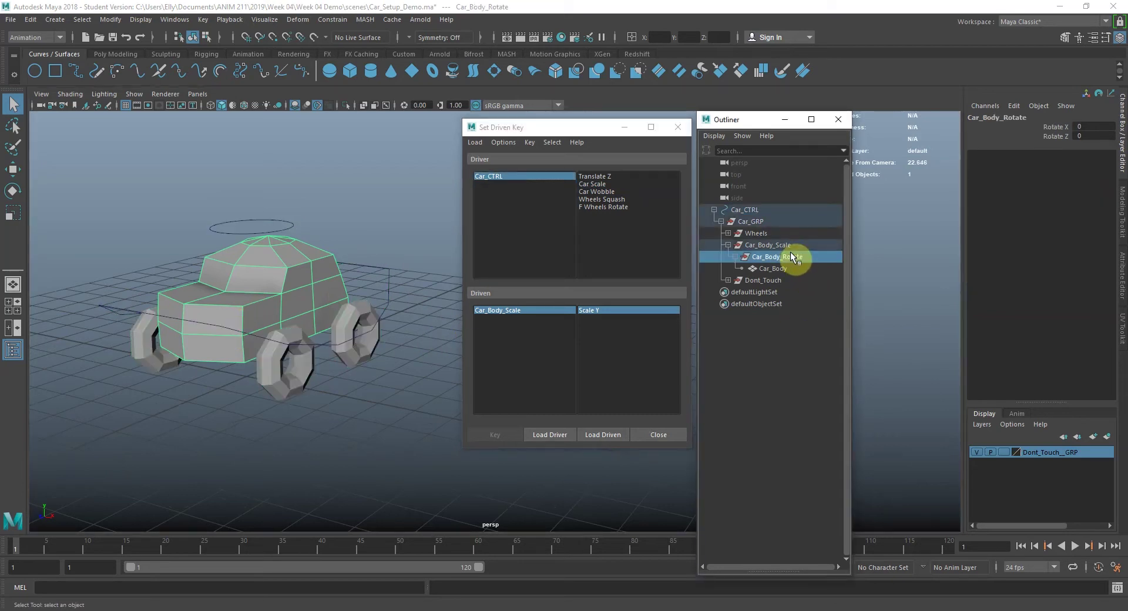
{"action": "left_click", "coordinate": [603, 435]}
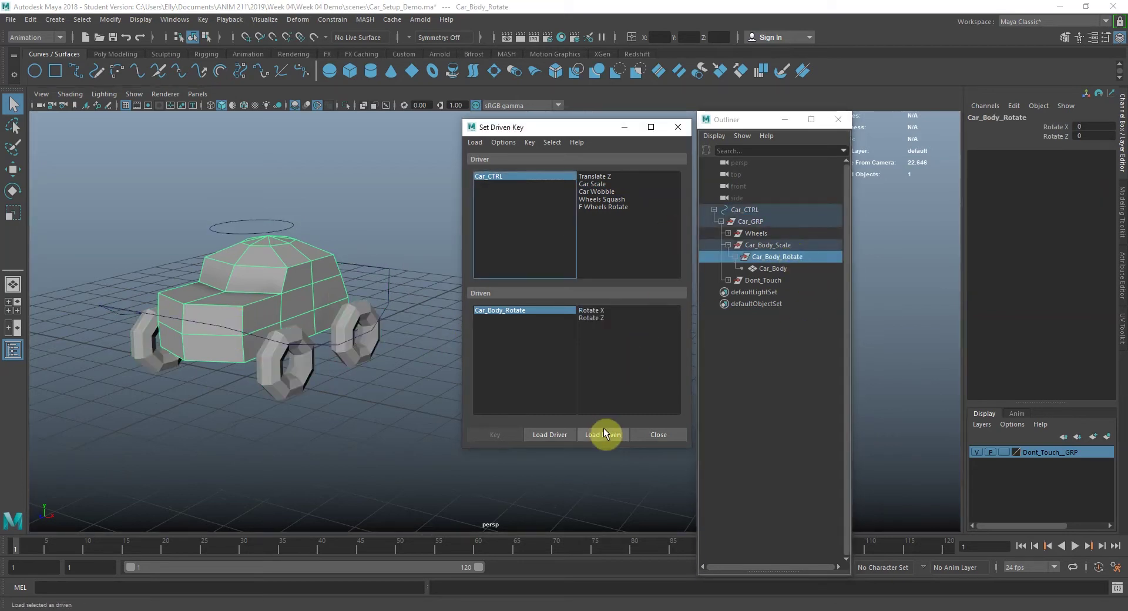
Step: Try rotating Car_Body_Rotate about Z to check the wobble axis, and undo the rotation
{"action": "left_click", "coordinate": [303, 277]}
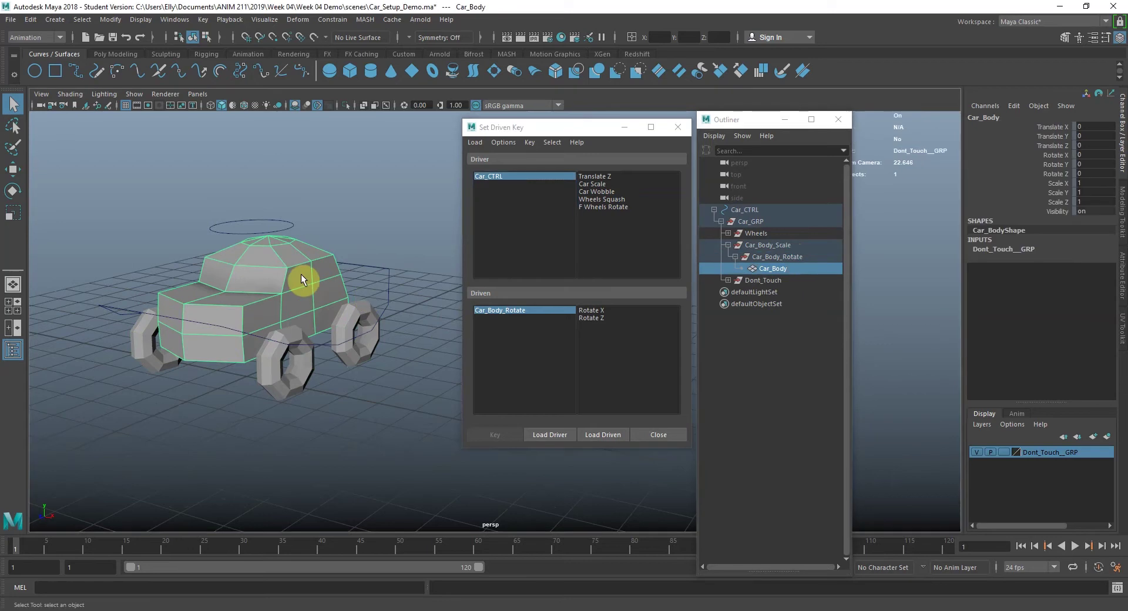
{"action": "left_click", "coordinate": [782, 257]}
{"action": "key", "text": "e"}
{"action": "left_click_drag", "start_coordinate": [289, 320], "coordinate": [293, 313]}
{"action": "key", "text": "ctrl+z"}
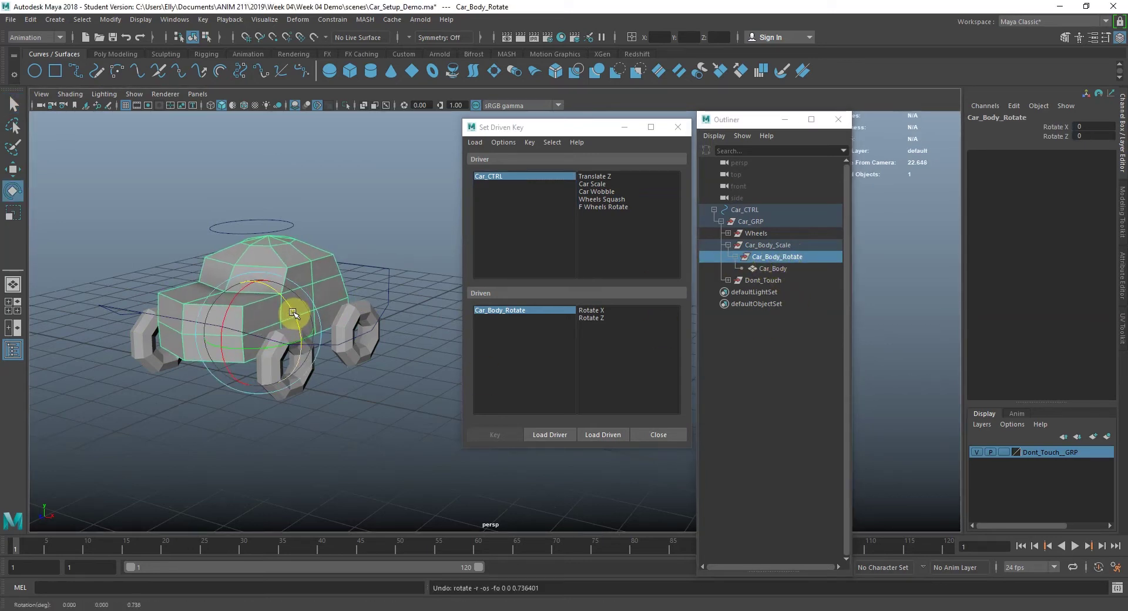
Step: Pair Car_CTRL's Car Wobble with Car_Body_Rotate's Rotate Z and key their default values
{"action": "left_click", "coordinate": [623, 318]}
{"action": "left_click", "coordinate": [546, 176]}
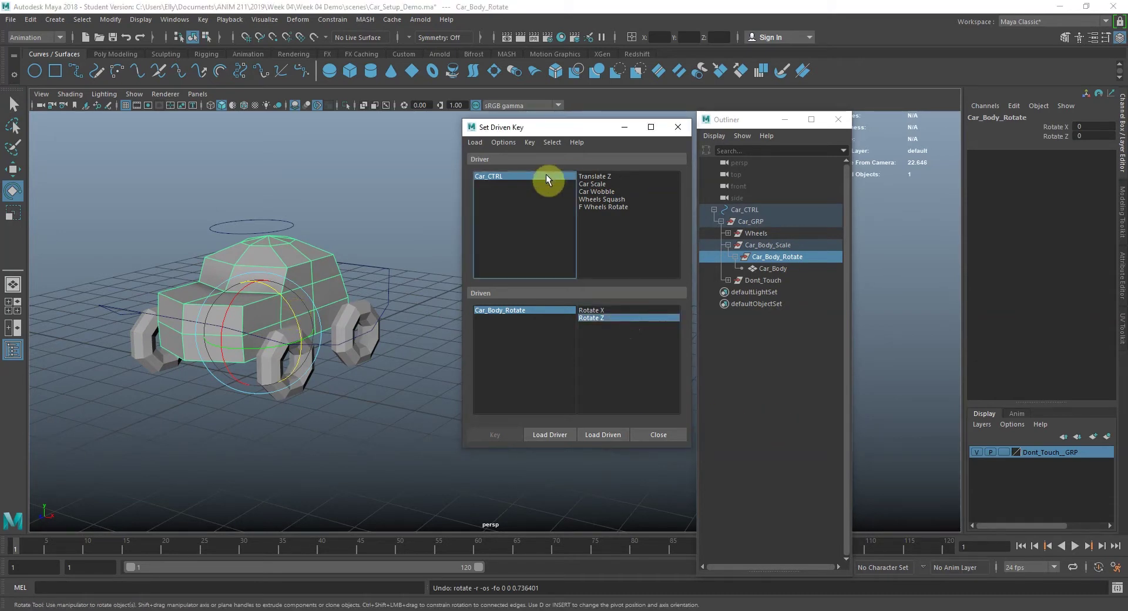
{"action": "left_click", "coordinate": [605, 192]}
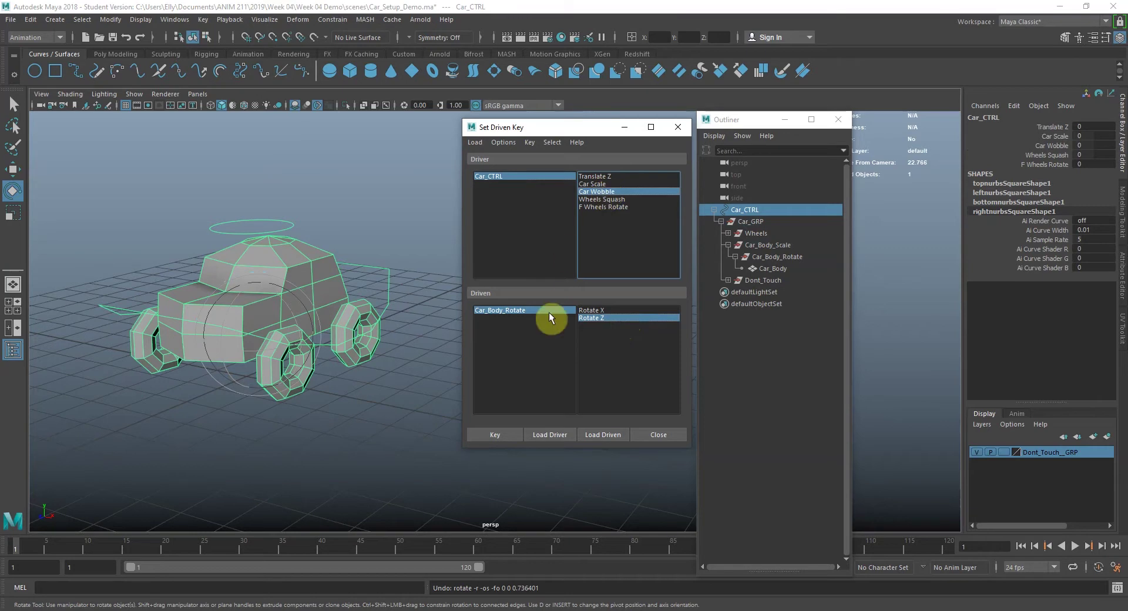
{"action": "left_click", "coordinate": [528, 310]}
{"action": "left_click", "coordinate": [591, 318]}
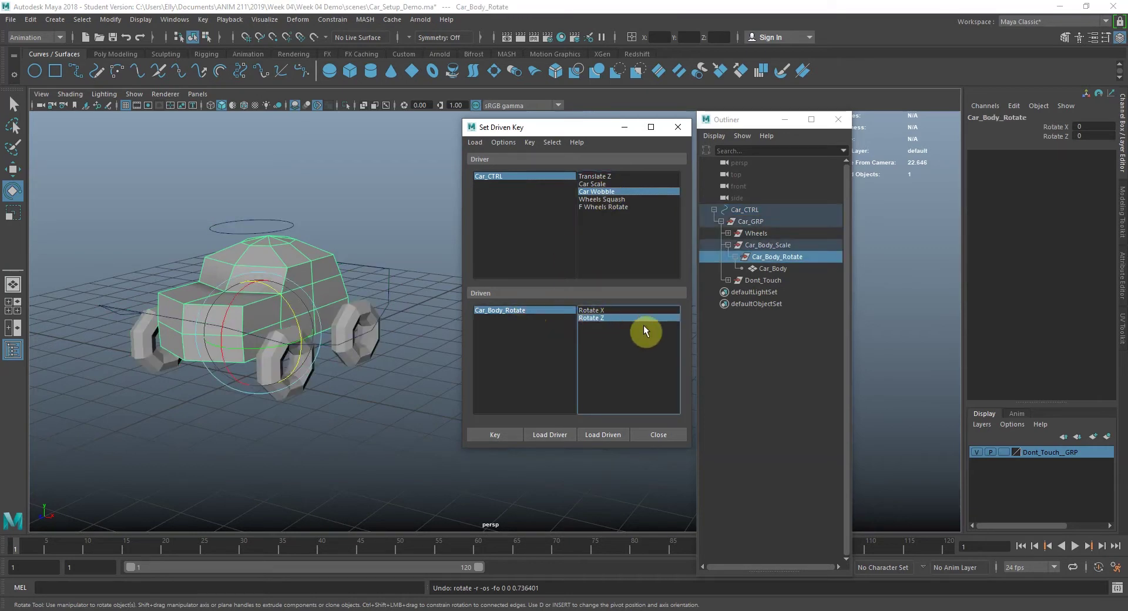
{"action": "left_click", "coordinate": [493, 435]}
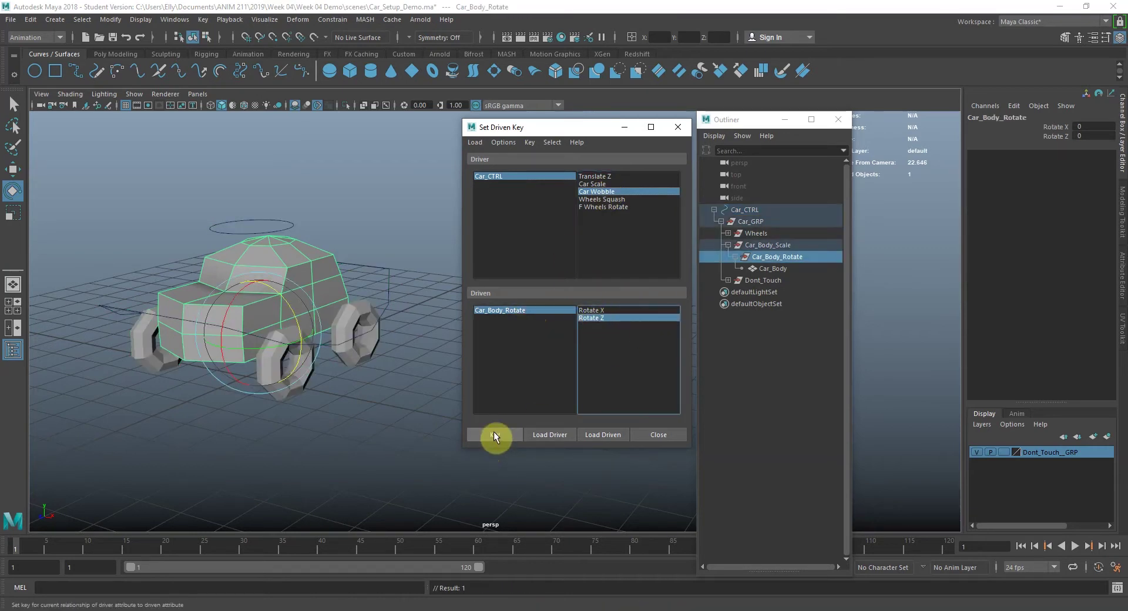
Step: Change Car_CTRL's Car Wobble, tilt Car_Body_Rotate to a Rotate Z of -16, and key the tilted pose
{"action": "mouse_move", "coordinate": [370, 239]}
{"action": "middle_mouse_down", "text": "alt"}
{"action": "mouse_move", "coordinate": [377, 282]}
{"action": "mouse_move", "coordinate": [362, 295]}
{"action": "middle_mouse_up", "text": "alt"}
{"action": "mouse_move", "coordinate": [361, 296]}
{"action": "left_mouse_down", "text": "alt"}
{"action": "mouse_move", "coordinate": [151, 315]}
{"action": "mouse_move", "coordinate": [318, 312]}
{"action": "mouse_move", "coordinate": [364, 293]}
{"action": "left_mouse_up", "text": "alt"}
{"action": "left_click", "coordinate": [556, 179]}
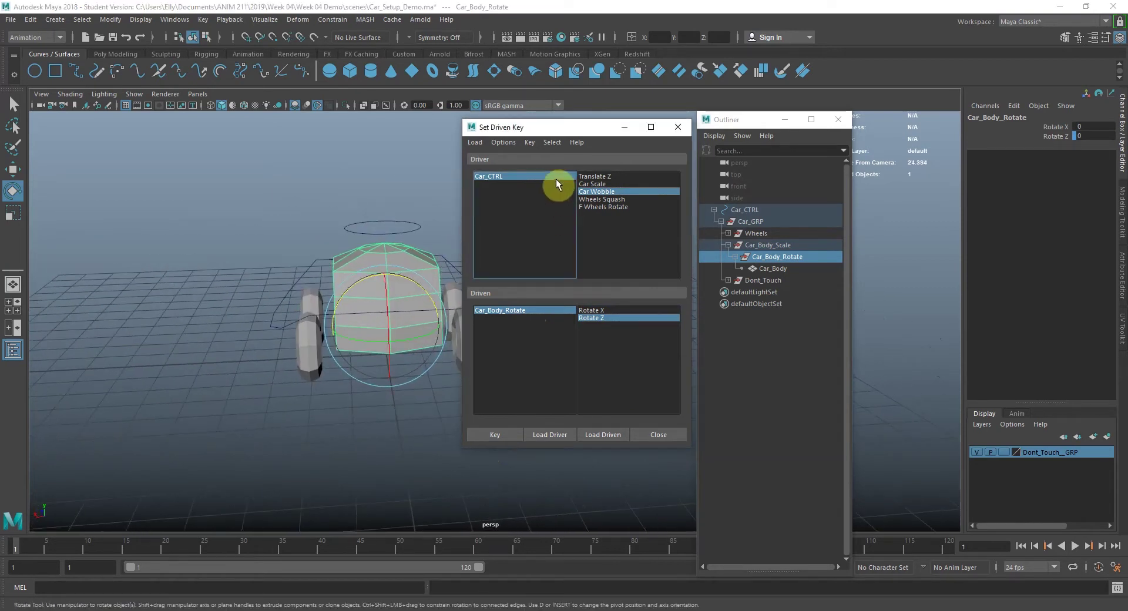
{"action": "left_click", "coordinate": [1096, 146]}
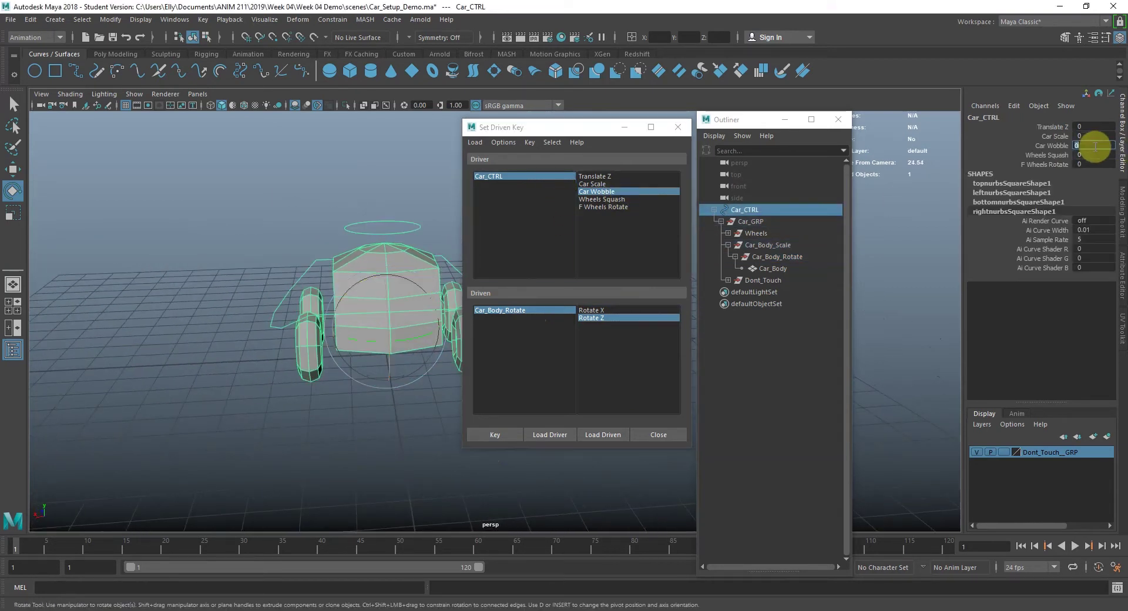
{"action": "left_click", "coordinate": [503, 311]}
{"action": "left_click_drag", "start_coordinate": [282, 348], "coordinate": [267, 325], "text": "alt"}
{"action": "left_click_drag", "start_coordinate": [410, 312], "coordinate": [399, 302]}
{"action": "left_click", "coordinate": [1093, 136]}
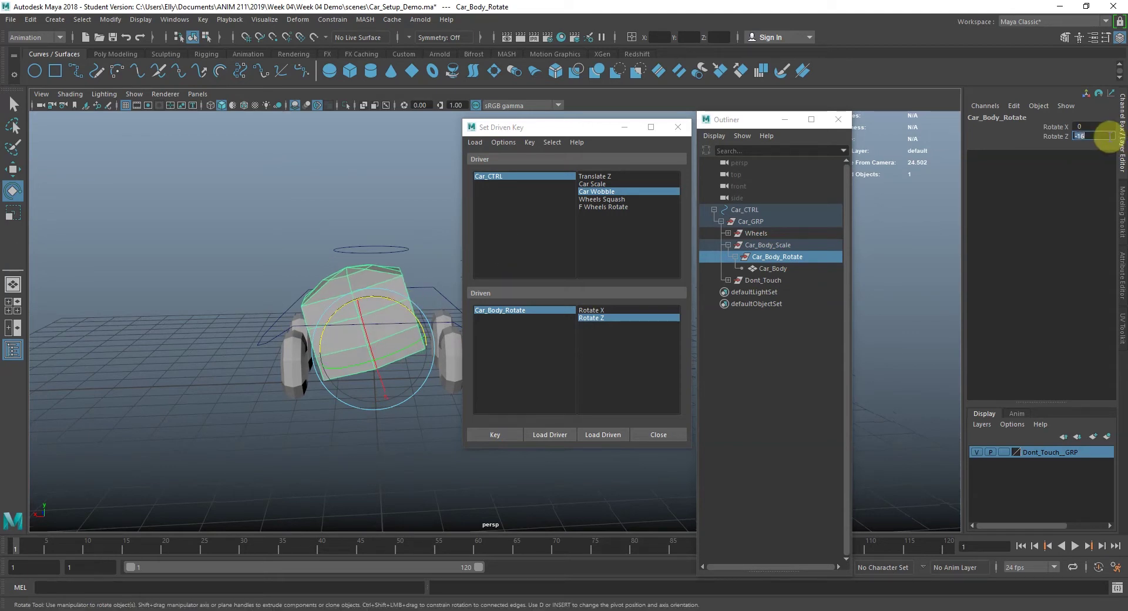
{"action": "left_click", "coordinate": [520, 435]}
Step: Select Car_CTRL as the driver and set its Car Wobble to 0
{"action": "left_click", "coordinate": [524, 179]}
{"action": "left_click", "coordinate": [1094, 145]}
{"action": "type", "text": "0"}
{"action": "key", "text": "Return"}
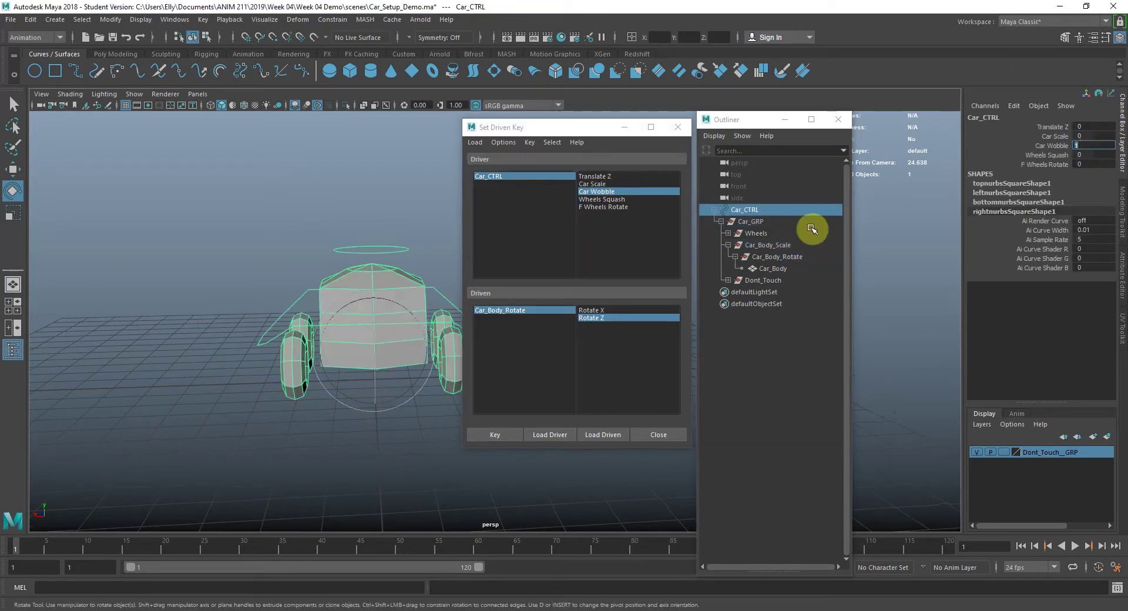
Step: Set Car_Body_Rotate's Rotate Z to 16, key the tilted pose against Car Wobble, and close Set Driven Key
{"action": "left_click", "coordinate": [792, 254]}
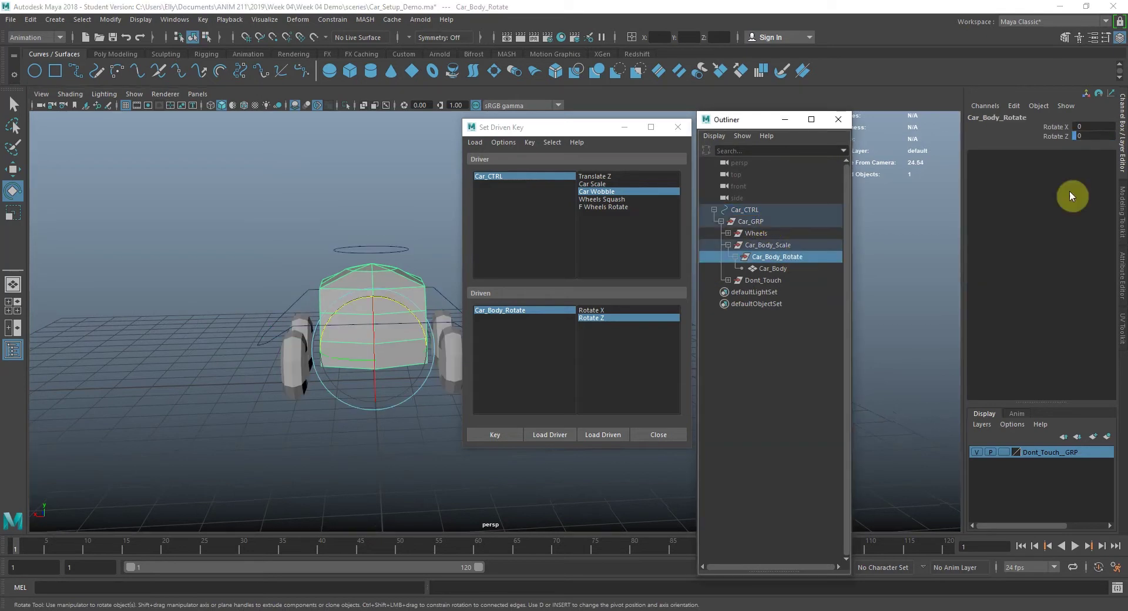
{"action": "left_click", "coordinate": [1094, 136]}
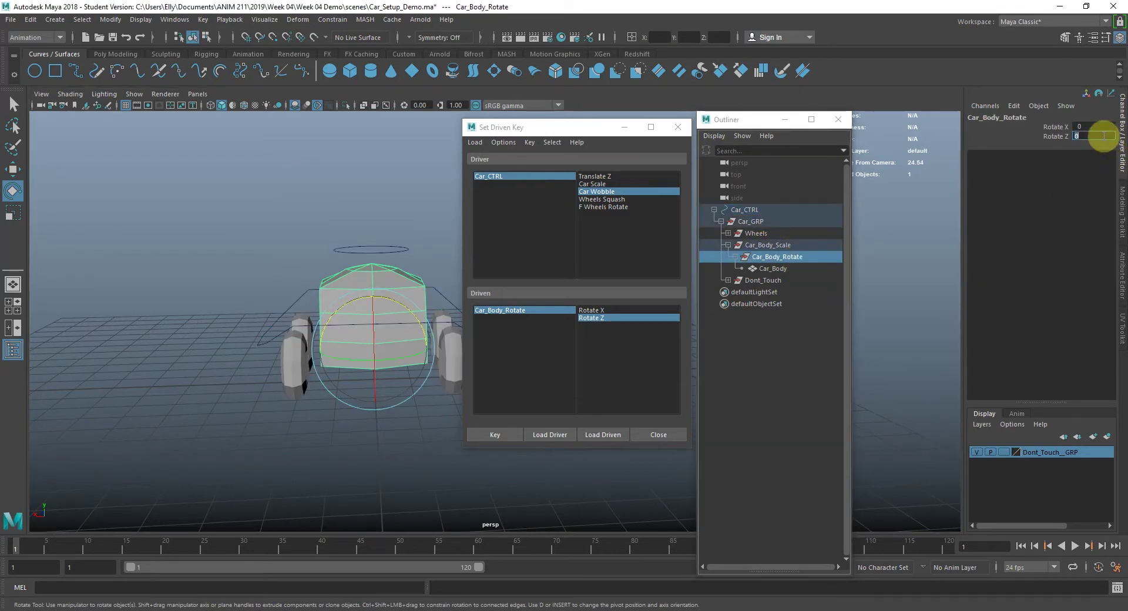
{"action": "type", "text": "16"}
{"action": "key", "text": "Return"}
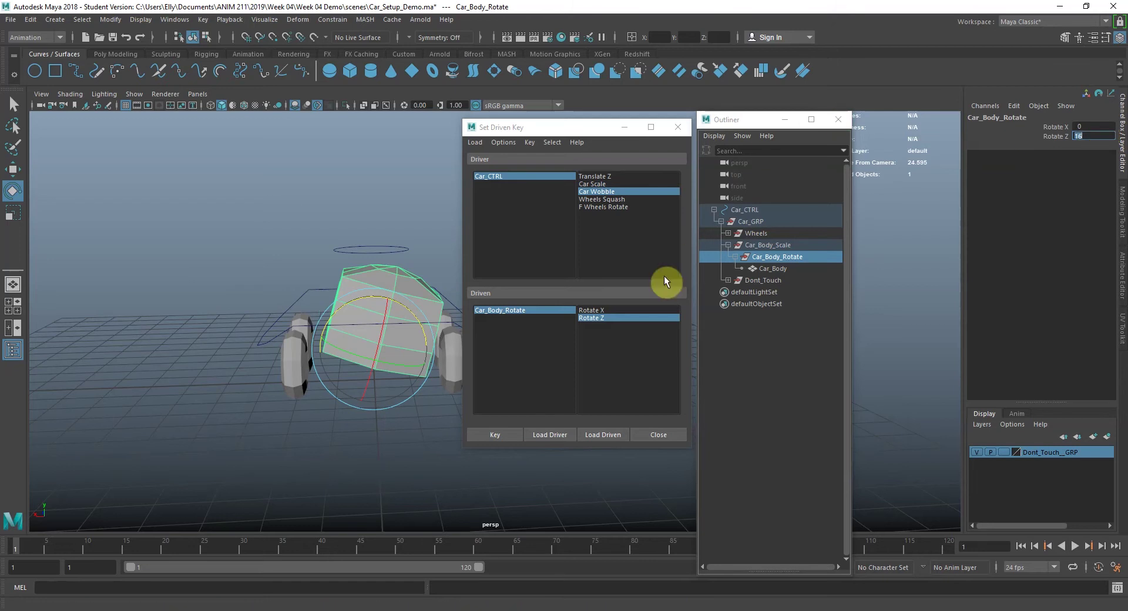
{"action": "left_click", "coordinate": [508, 433]}
{"action": "left_click", "coordinate": [678, 127]}
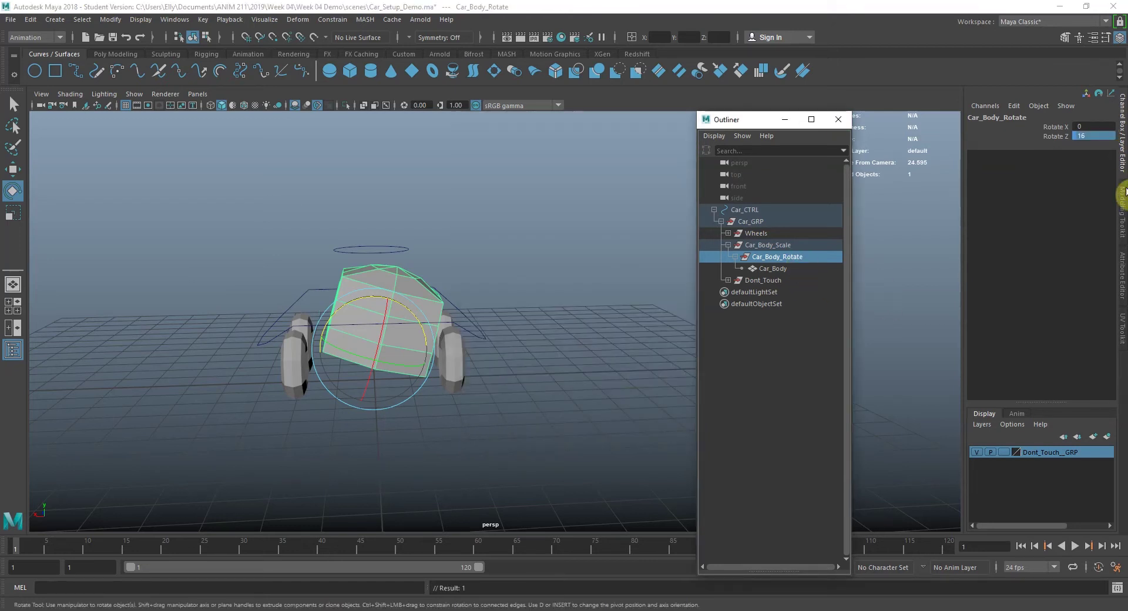
Step: Vary Car_CTRL's extra attributes to check the car body's scaling and wobble, and reset them to 0
{"action": "left_click", "coordinate": [1119, 270]}
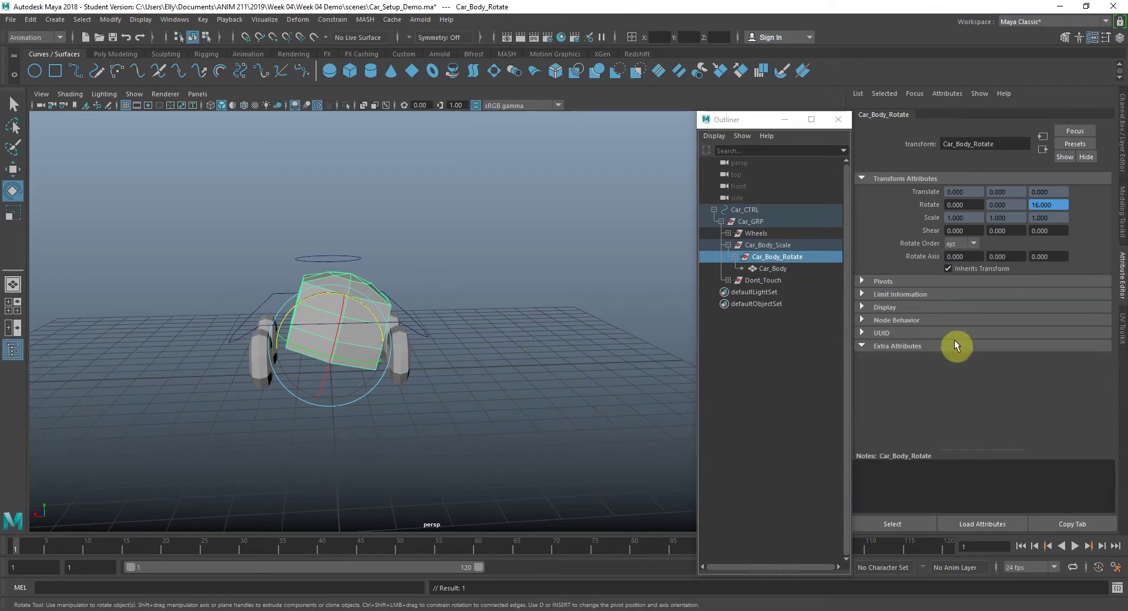
{"action": "left_click", "coordinate": [755, 210]}
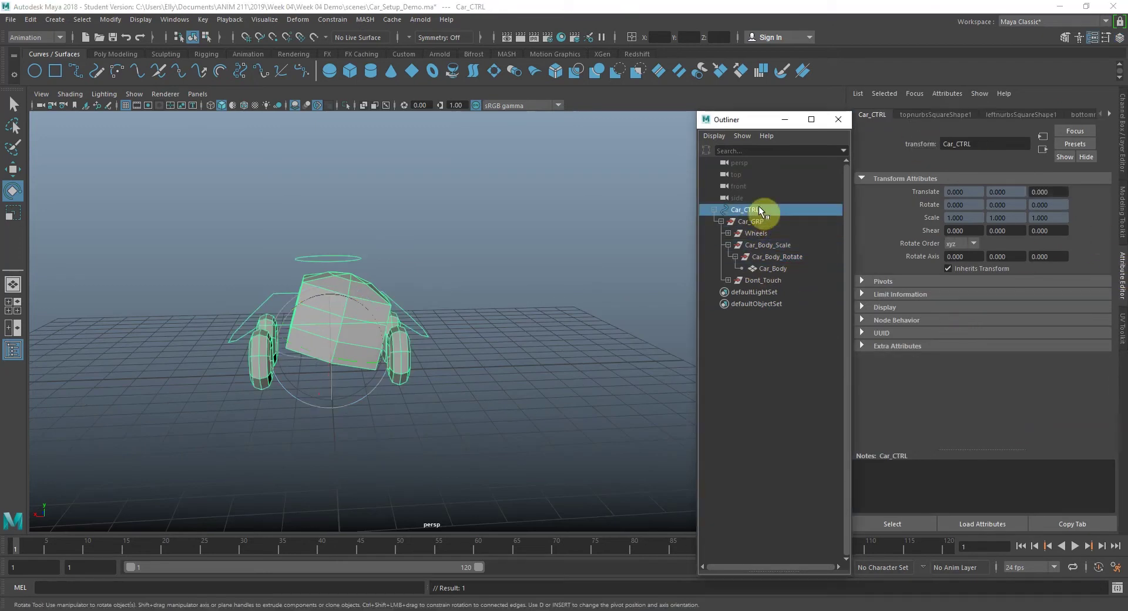
{"action": "left_click", "coordinate": [954, 345]}
{"action": "left_click_drag", "start_coordinate": [1101, 371], "coordinate": [1055, 373]}
{"action": "mouse_move", "coordinate": [1046, 359]}
{"action": "left_mouse_down"}
{"action": "mouse_move", "coordinate": [1019, 364]}
{"action": "mouse_move", "coordinate": [1067, 371]}
{"action": "mouse_move", "coordinate": [1055, 360]}
{"action": "left_mouse_up"}
{"action": "left_click_drag", "start_coordinate": [965, 360], "coordinate": [897, 361]}
{"action": "type", "text": "0"}
{"action": "key", "text": "Tab"}
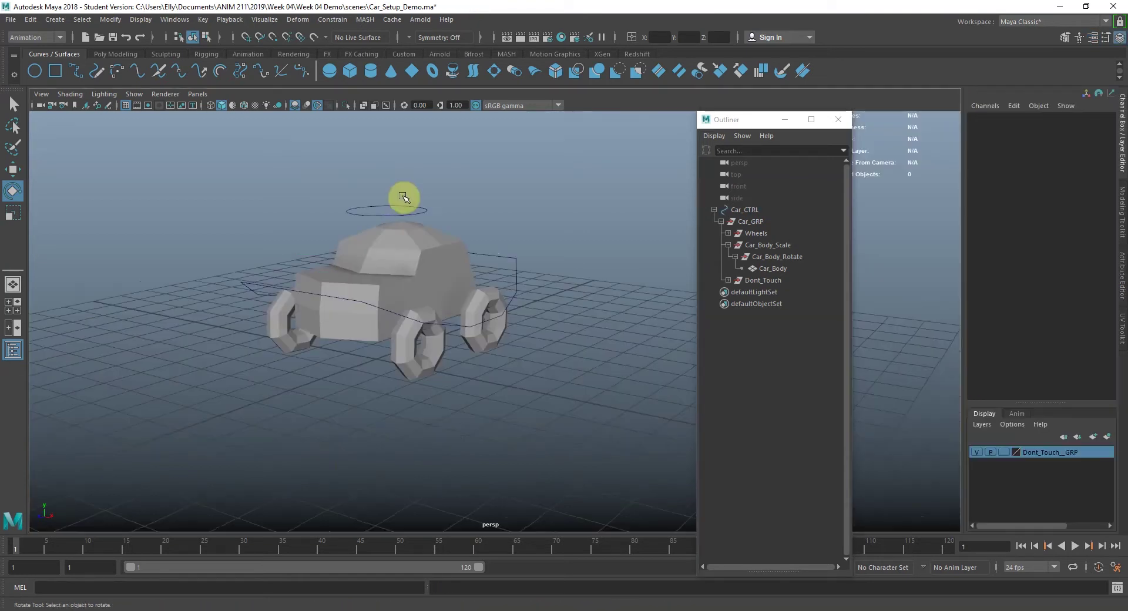
Step: Open Set Driven Key and load Car_CTRL as the driver
{"action": "left_click_drag", "start_coordinate": [395, 199], "coordinate": [498, 207], "text": "alt"}
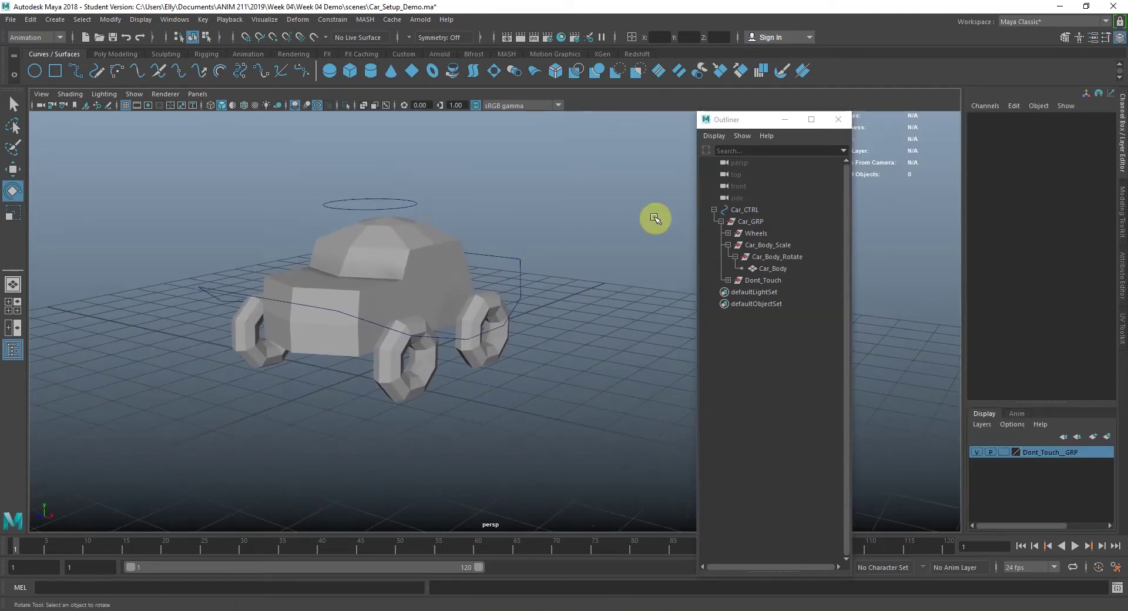
{"action": "left_click_drag", "start_coordinate": [494, 312], "coordinate": [477, 312], "text": "alt"}
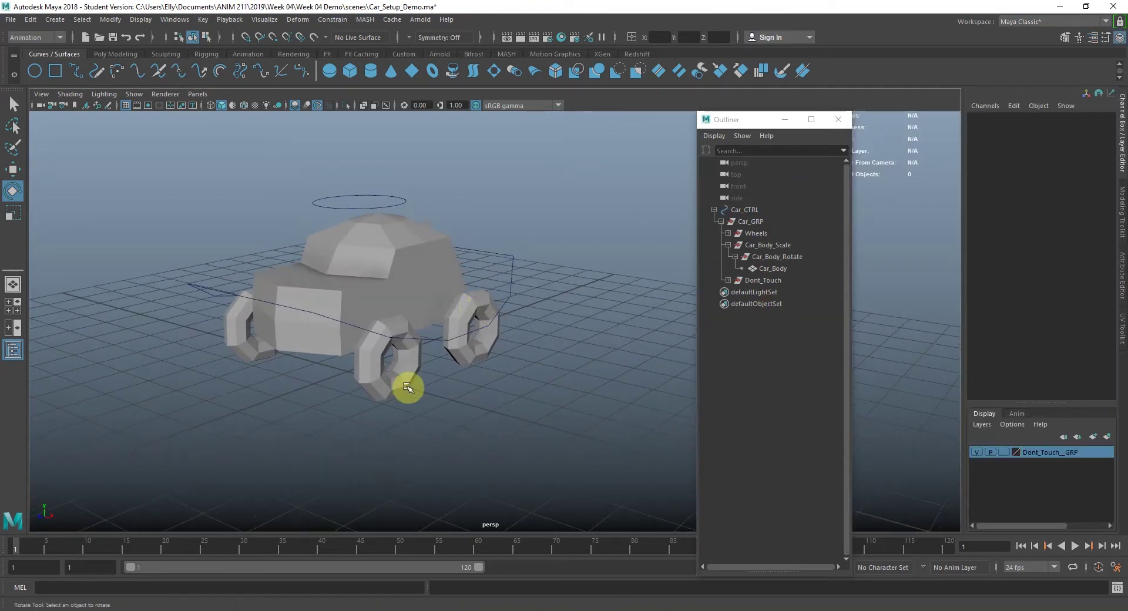
{"action": "left_click", "coordinate": [204, 21]}
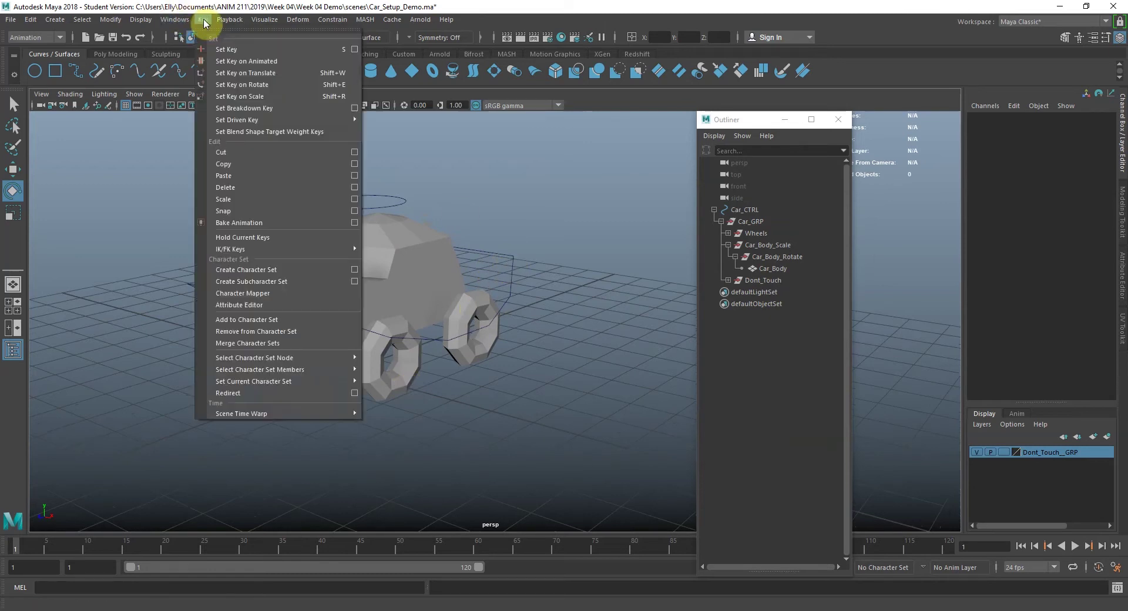
{"action": "mouse_move", "coordinate": [270, 121]}
{"action": "left_click", "coordinate": [403, 131]}
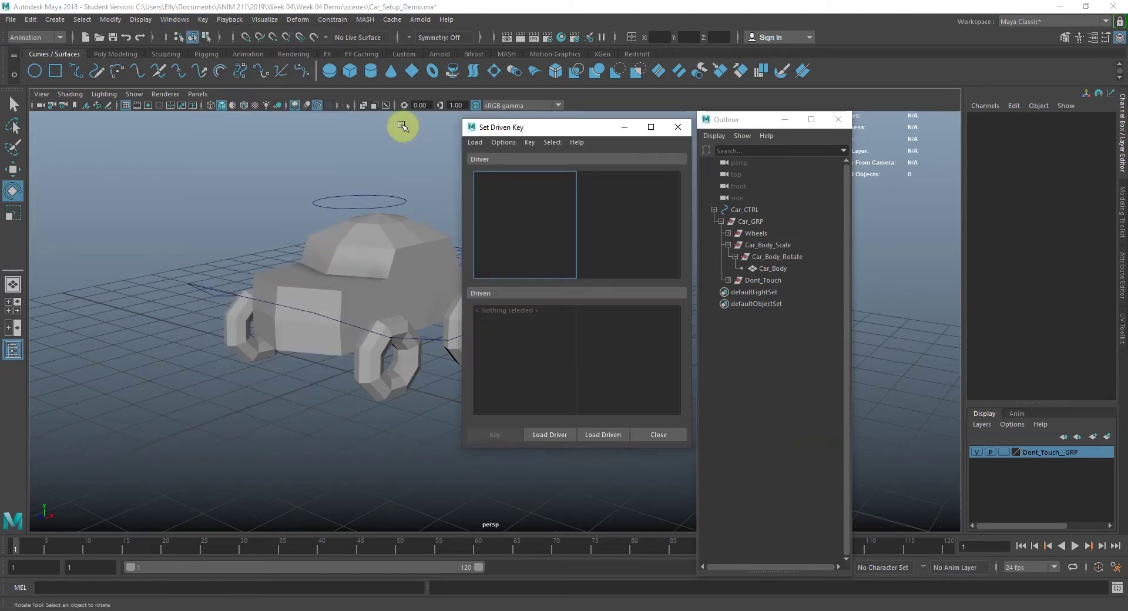
{"action": "left_click_drag", "start_coordinate": [538, 128], "coordinate": [613, 131]}
{"action": "left_click_drag", "start_coordinate": [552, 229], "coordinate": [528, 262]}
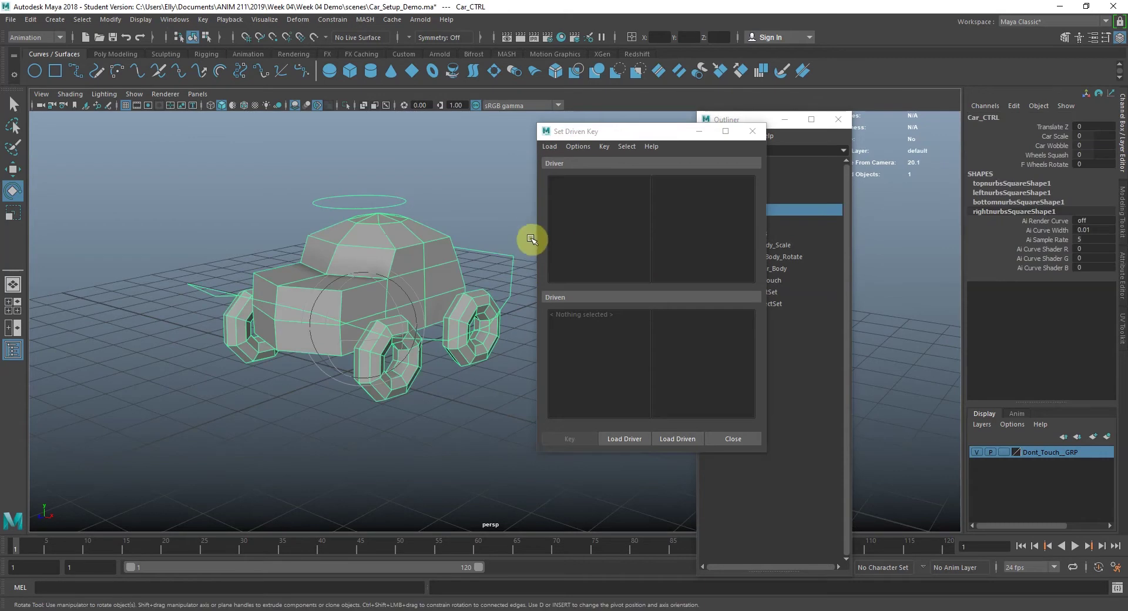
{"action": "left_click", "coordinate": [644, 438]}
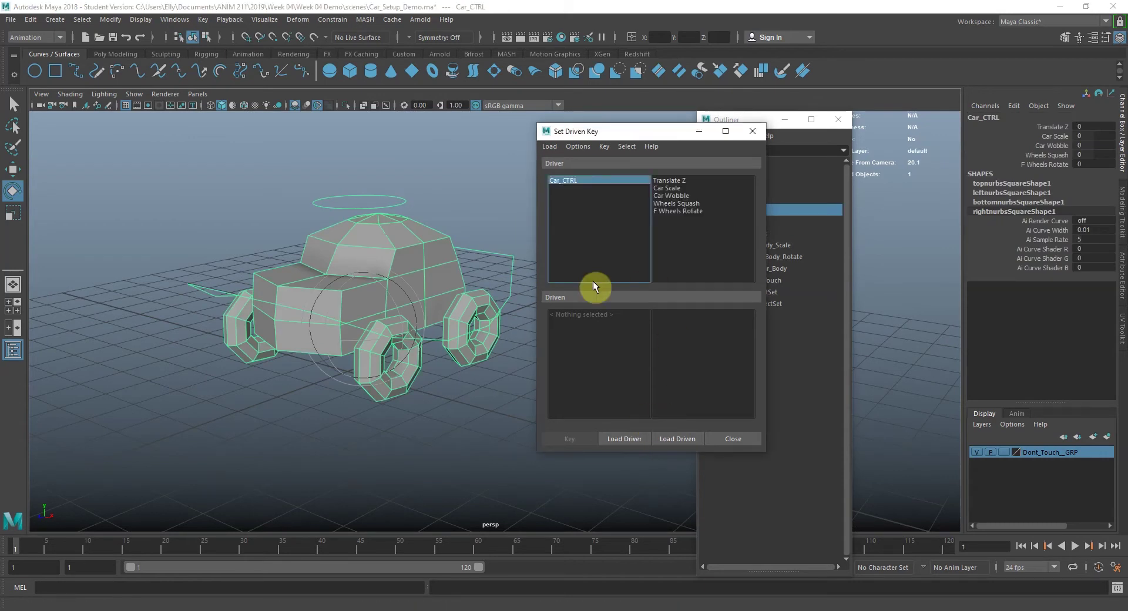
Step: Load Rear_Wheel_R and Rear_Wheel_L as the driven objects
{"action": "left_click", "coordinate": [422, 379]}
{"action": "left_click", "coordinate": [415, 379]}
{"action": "left_click", "coordinate": [242, 353], "text": "shift"}
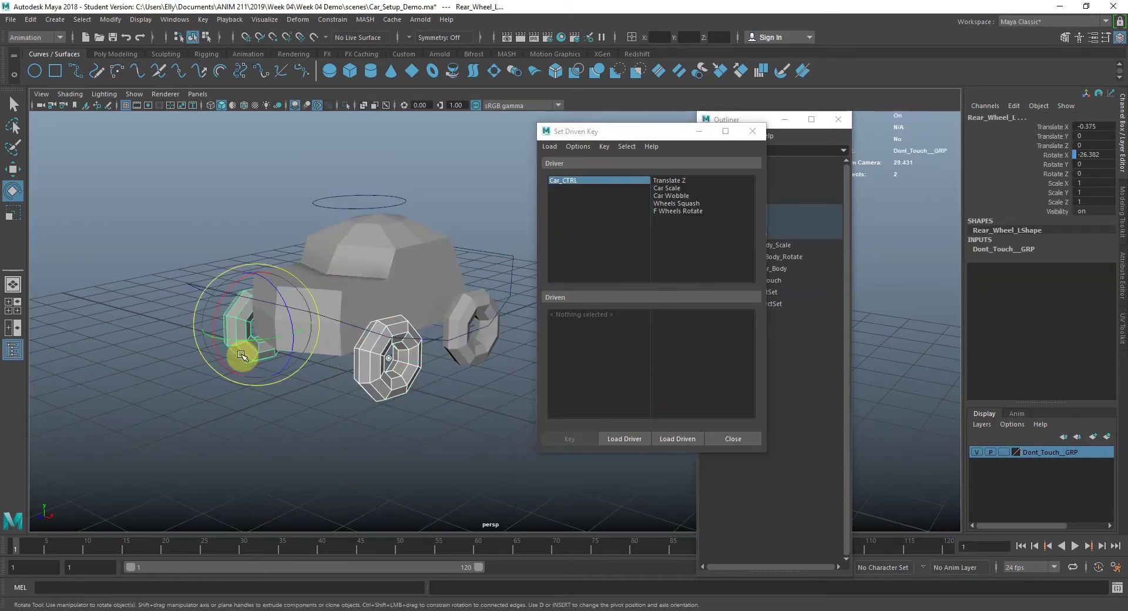
{"action": "left_click", "coordinate": [690, 439]}
Step: Examine Rear_Wheel_R and its rotation axes from several sides of the car
{"action": "left_click", "coordinate": [398, 418]}
{"action": "left_click", "coordinate": [402, 376]}
{"action": "right_click", "coordinate": [414, 404]}
{"action": "left_click_drag", "start_coordinate": [413, 405], "coordinate": [388, 397], "text": "alt"}
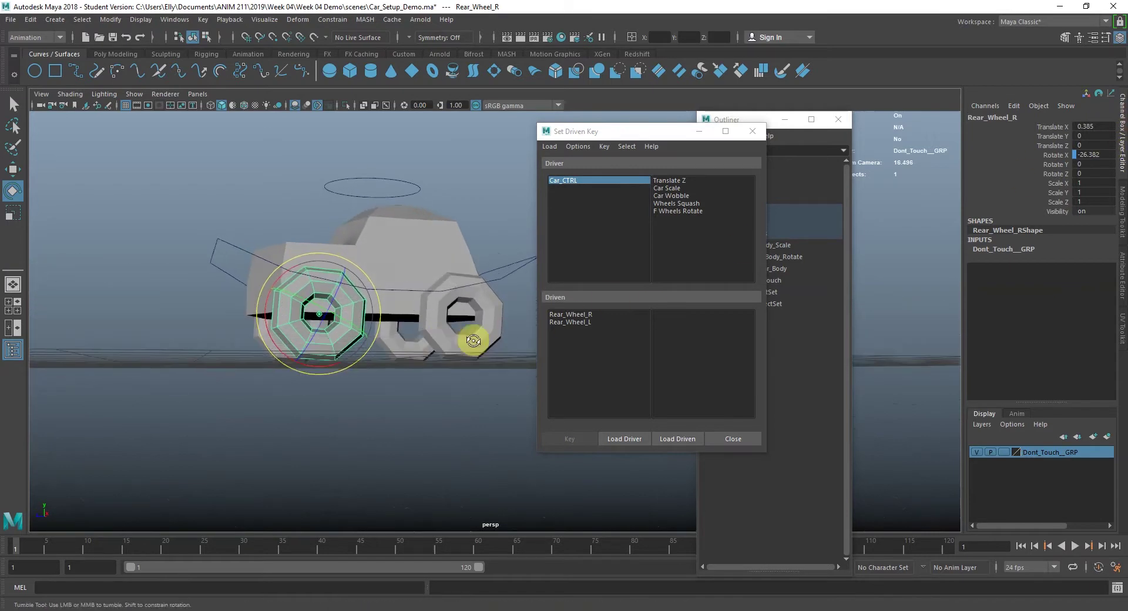
{"action": "left_click_drag", "start_coordinate": [441, 334], "coordinate": [486, 347], "text": "alt"}
{"action": "left_click_drag", "start_coordinate": [443, 381], "coordinate": [329, 312], "text": "alt"}
{"action": "right_click", "coordinate": [372, 374]}
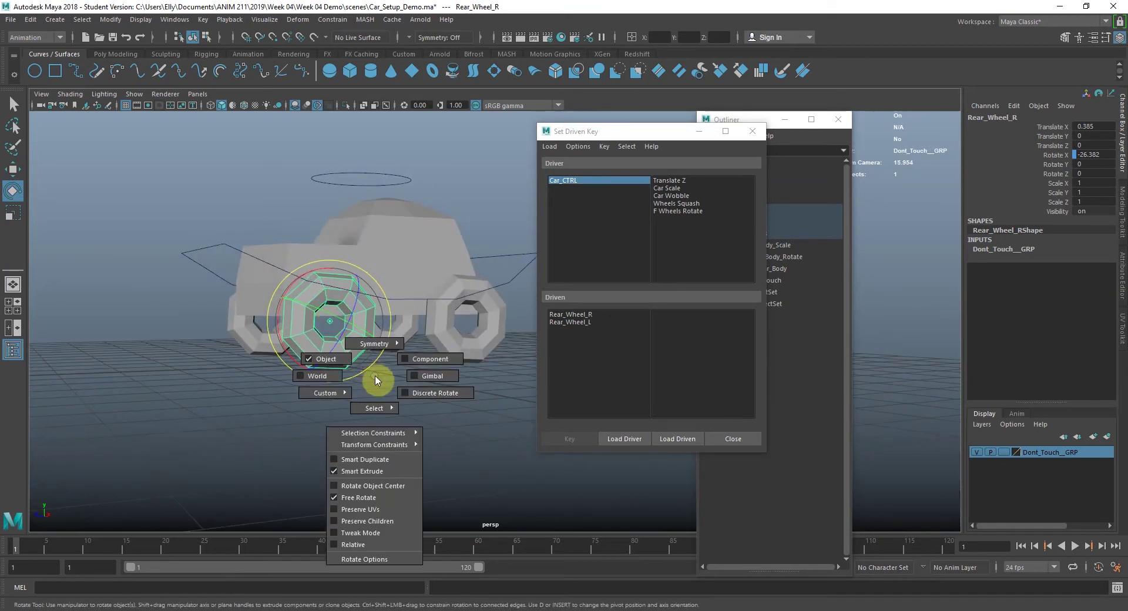
{"action": "left_click_drag", "start_coordinate": [335, 373], "coordinate": [459, 353], "text": "alt"}
{"action": "key", "text": "q"}
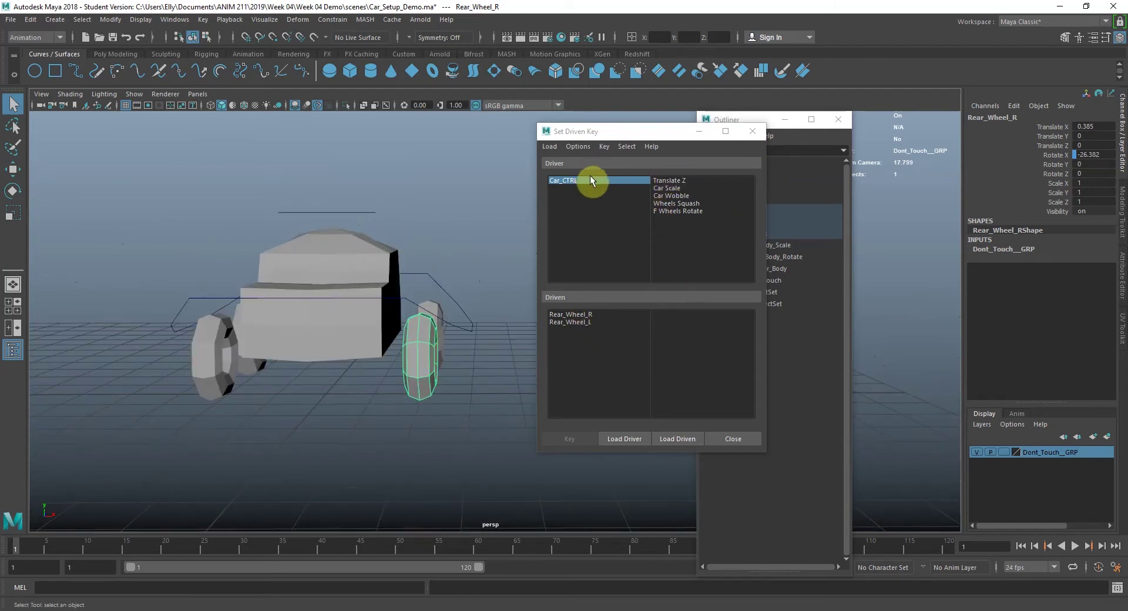
Step: Choose Car_CTRL's F Wheels Rotate as the driver attribute and Rear_Wheel_R as the driven object
{"action": "left_click", "coordinate": [685, 212]}
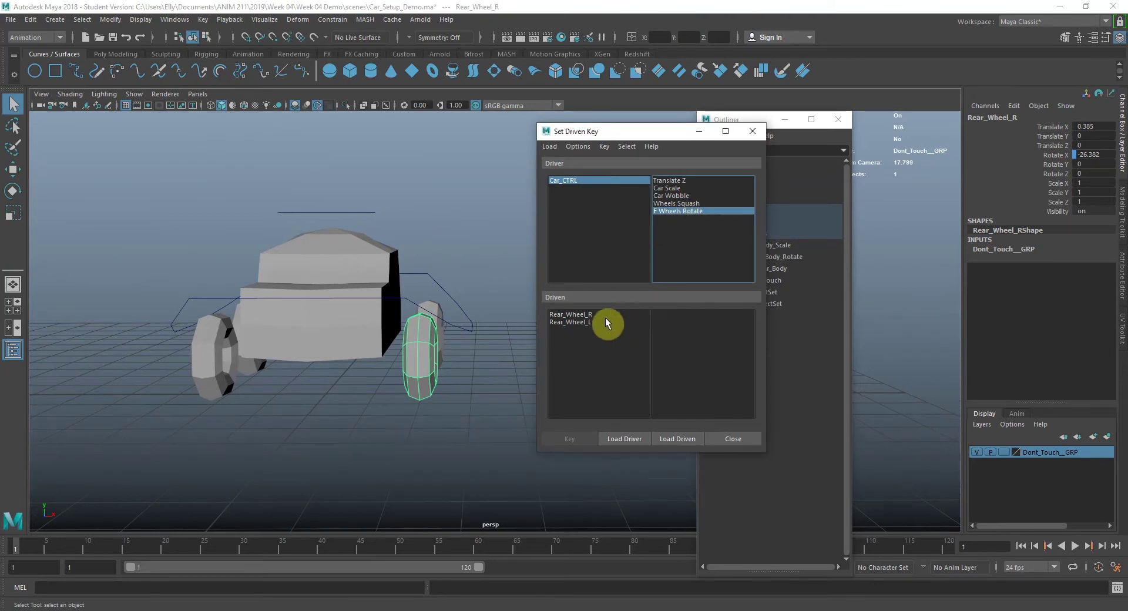
{"action": "left_click", "coordinate": [427, 365]}
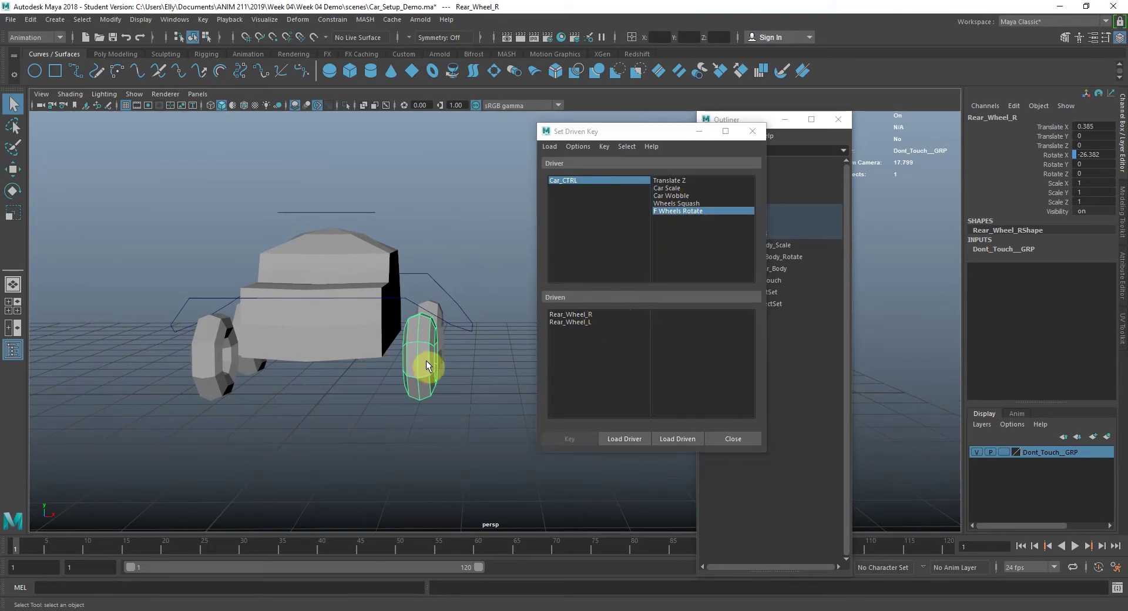
{"action": "left_click", "coordinate": [591, 314]}
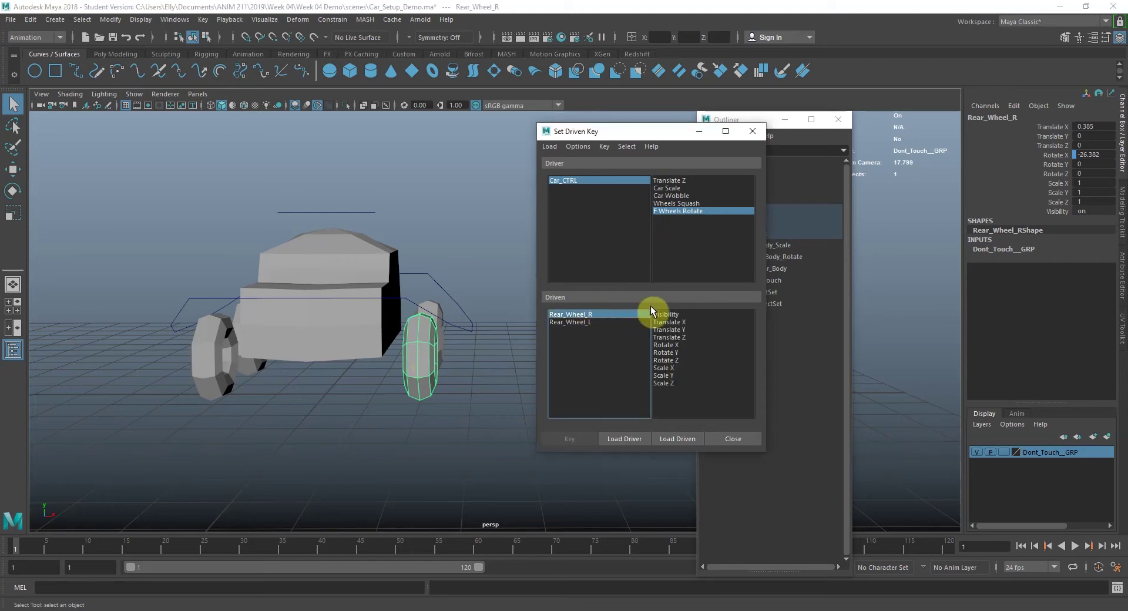
Step: Try rotating Rear_Wheel_R to check which axis steers the wheel, and undo the rotation
{"action": "left_click_drag", "start_coordinate": [517, 387], "coordinate": [379, 359], "text": "alt"}
{"action": "left_click", "coordinate": [374, 336]}
{"action": "left_click", "coordinate": [419, 340]}
{"action": "left_click", "coordinate": [362, 341]}
{"action": "left_click", "coordinate": [436, 343]}
{"action": "left_click", "coordinate": [362, 340]}
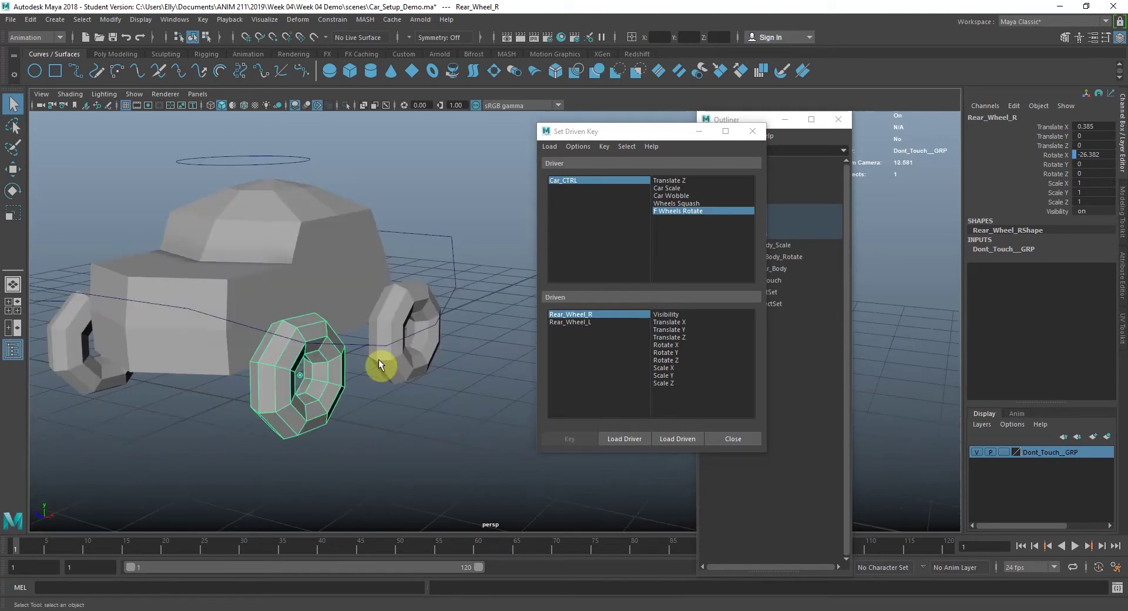
{"action": "left_click_drag", "start_coordinate": [321, 389], "coordinate": [345, 323], "text": "alt"}
{"action": "right_click_drag", "start_coordinate": [345, 322], "coordinate": [297, 329], "text": "alt"}
{"action": "scroll", "coordinate": [376, 305], "scroll_direction": "up", "scroll_amount": 4}
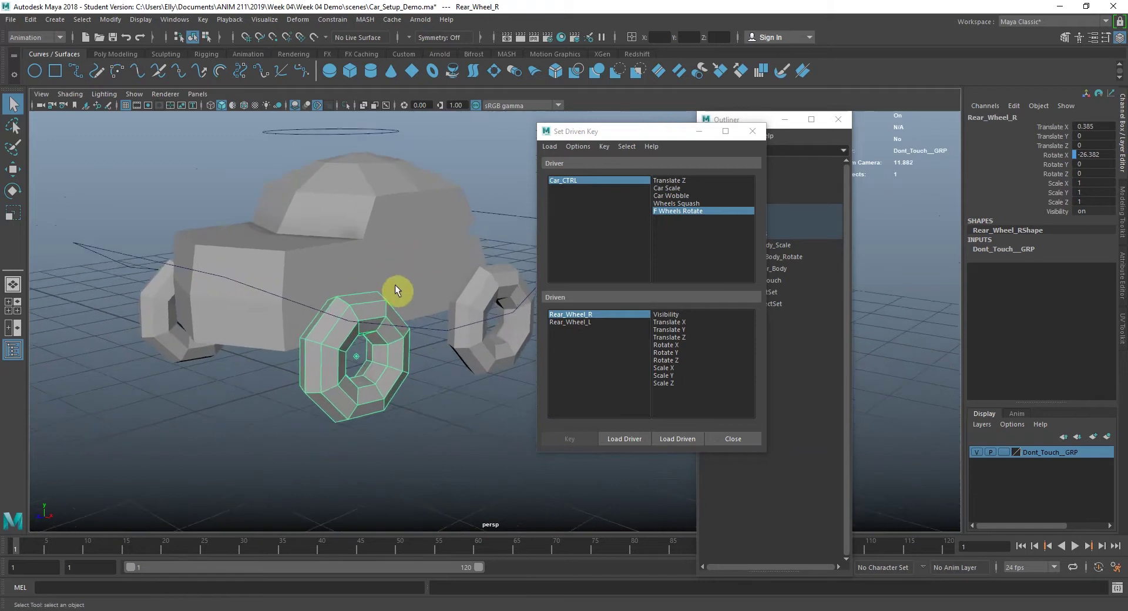
{"action": "left_click_drag", "start_coordinate": [397, 362], "coordinate": [402, 331], "text": "alt"}
{"action": "key", "text": "e"}
{"action": "key", "text": "ctrl+z"}
{"action": "key", "text": "q"}
Step: Pair Car_CTRL's F Wheels Rotate with Rear_Wheel_R's Rotate Y and key their default values
{"action": "left_click", "coordinate": [679, 353]}
{"action": "left_click", "coordinate": [698, 213]}
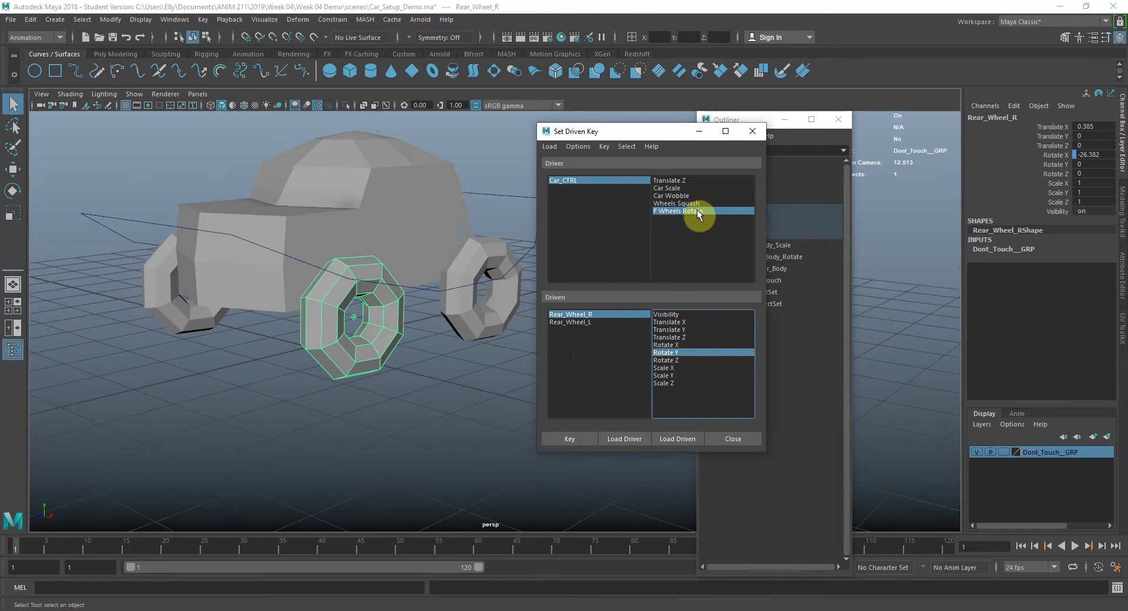
{"action": "left_click", "coordinate": [611, 183]}
{"action": "left_click", "coordinate": [604, 315]}
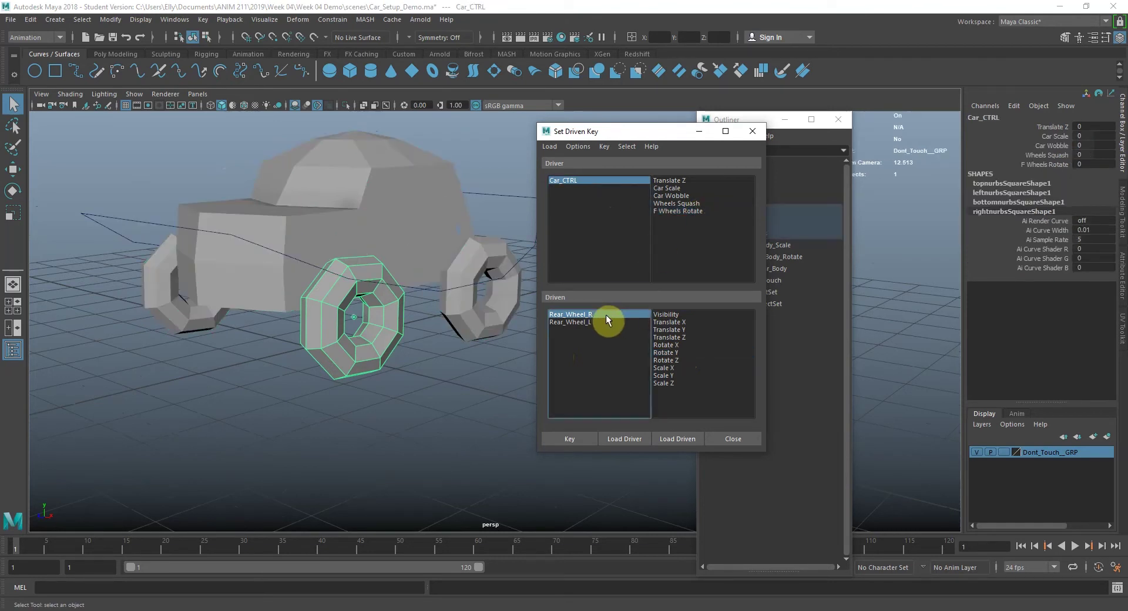
{"action": "left_click", "coordinate": [674, 352]}
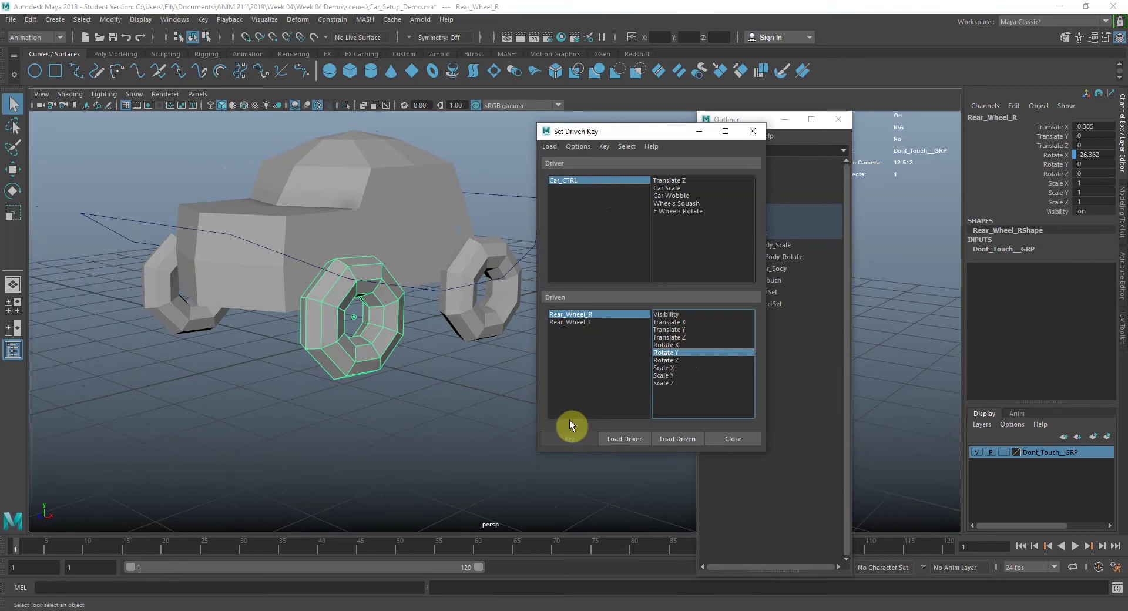
{"action": "left_click", "coordinate": [705, 210]}
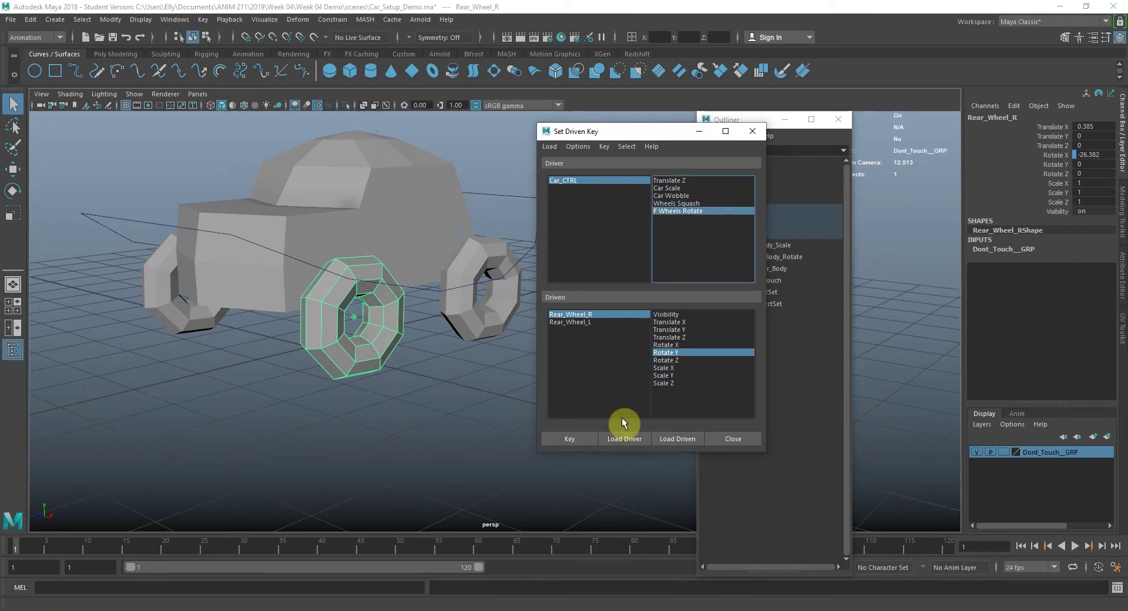
Step: Set Car_CTRL's F Wheels Rotate to -1, turn Rear_Wheel_R to a Rotate Y of 38, and key the pose
{"action": "left_click", "coordinate": [456, 421]}
{"action": "left_click_drag", "start_coordinate": [434, 356], "coordinate": [400, 324], "text": "alt"}
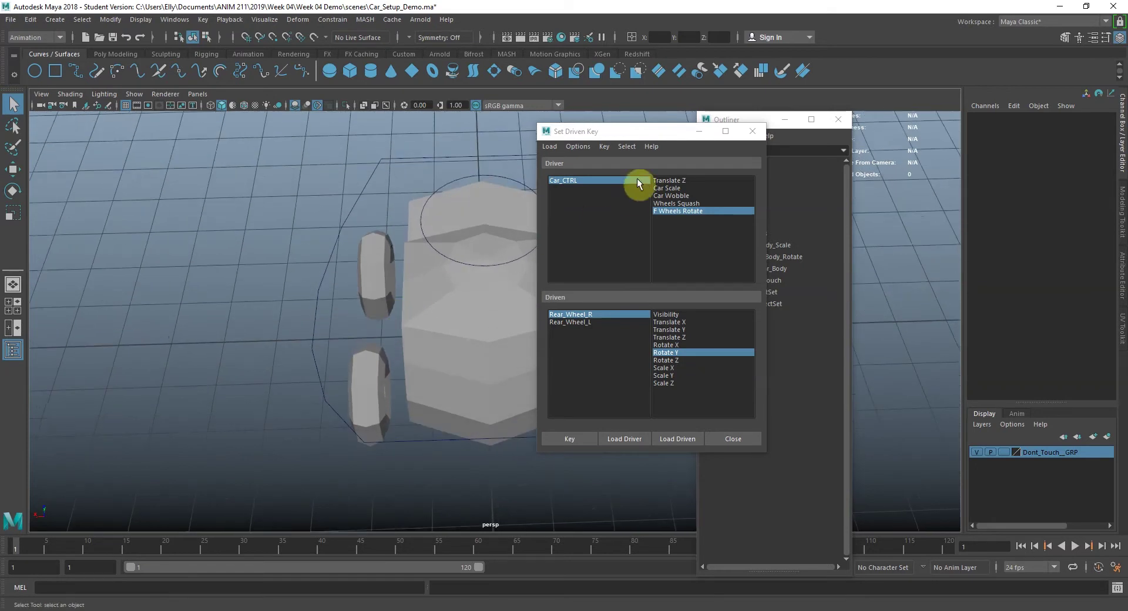
{"action": "left_click", "coordinate": [615, 180]}
{"action": "double_click", "coordinate": [1103, 165]}
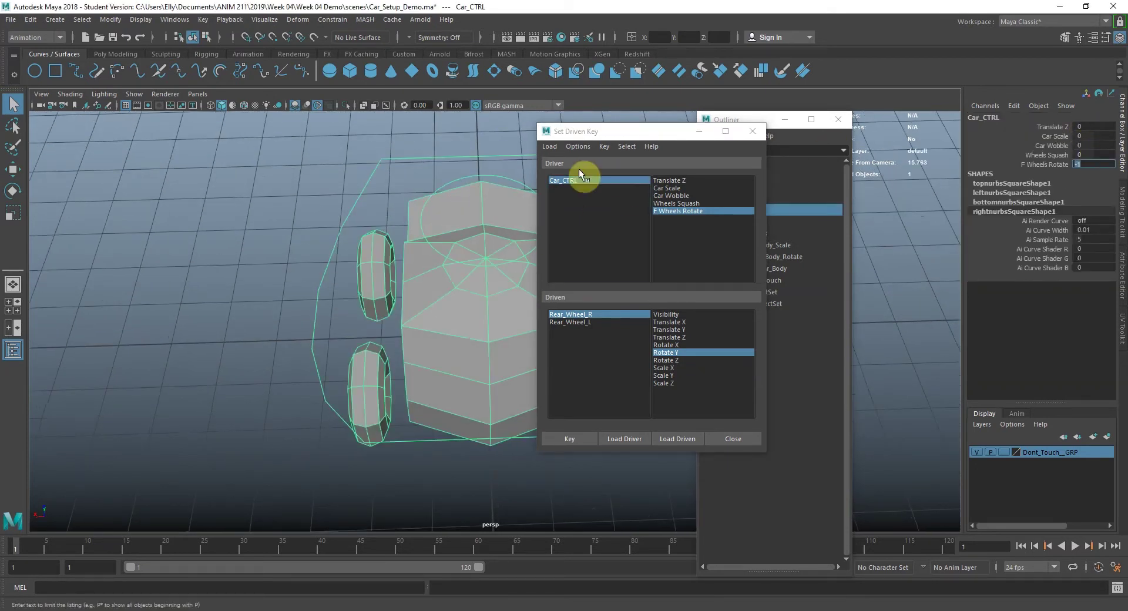
{"action": "left_click", "coordinate": [374, 297]}
{"action": "key", "text": "e"}
{"action": "mouse_move", "coordinate": [403, 322]}
{"action": "left_mouse_down", "text": "alt"}
{"action": "mouse_move", "coordinate": [428, 282]}
{"action": "mouse_move", "coordinate": [396, 364]}
{"action": "mouse_move", "coordinate": [413, 357]}
{"action": "mouse_move", "coordinate": [392, 363]}
{"action": "mouse_move", "coordinate": [402, 346]}
{"action": "mouse_move", "coordinate": [420, 355]}
{"action": "mouse_move", "coordinate": [403, 317]}
{"action": "left_mouse_up", "text": "alt"}
{"action": "key", "text": "ctrl+z"}
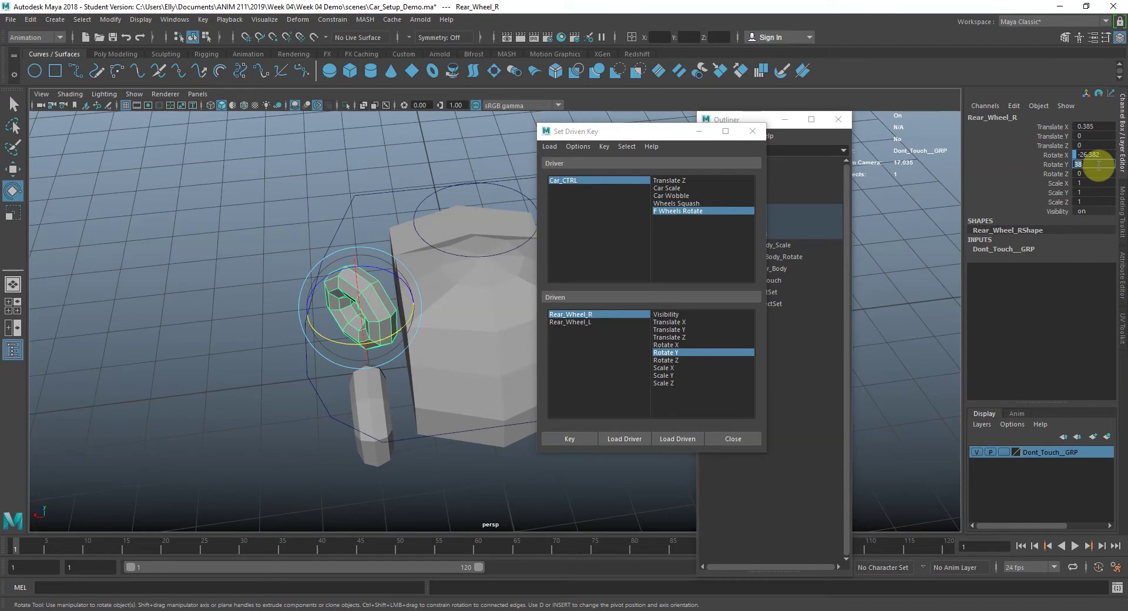
{"action": "left_click", "coordinate": [583, 436]}
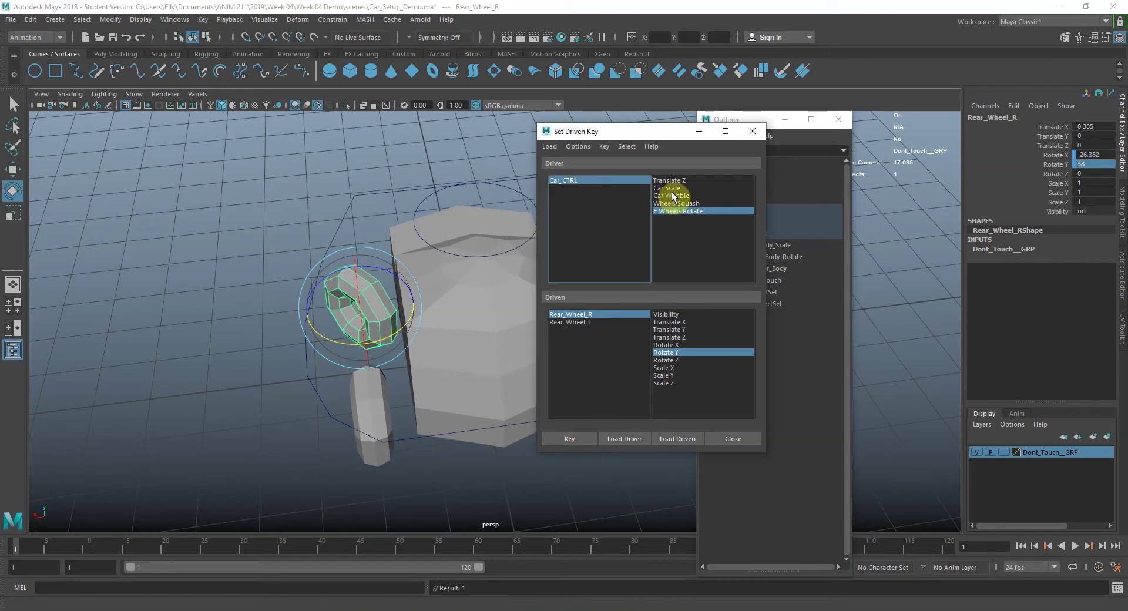
Step: Set Car_CTRL's F Wheels Rotate to 1, turn Rear_Wheel_R to a Rotate Y of -38, and key the pose
{"action": "left_click", "coordinate": [629, 181]}
{"action": "left_click", "coordinate": [1088, 164]}
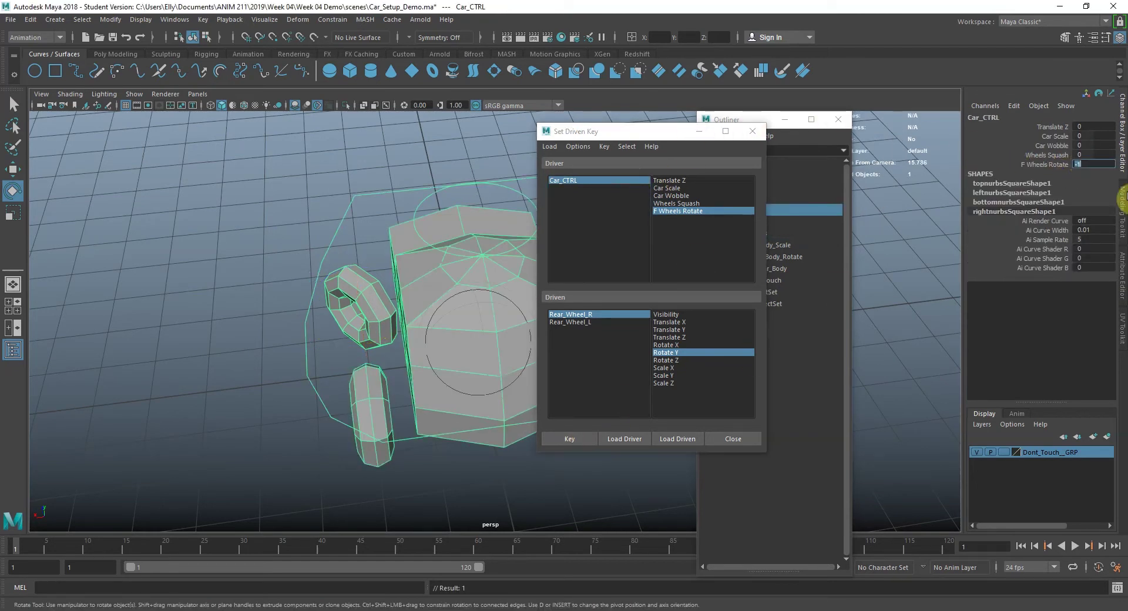
{"action": "type", "text": "1"}
{"action": "key", "text": "Return"}
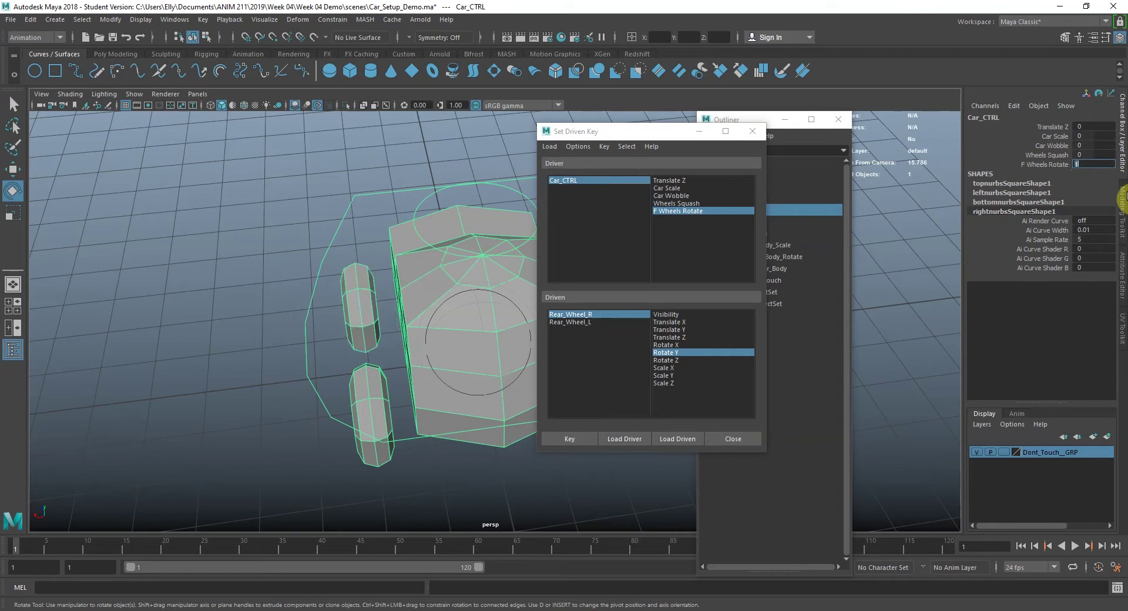
{"action": "left_click", "coordinate": [595, 315]}
{"action": "left_click", "coordinate": [1085, 163]}
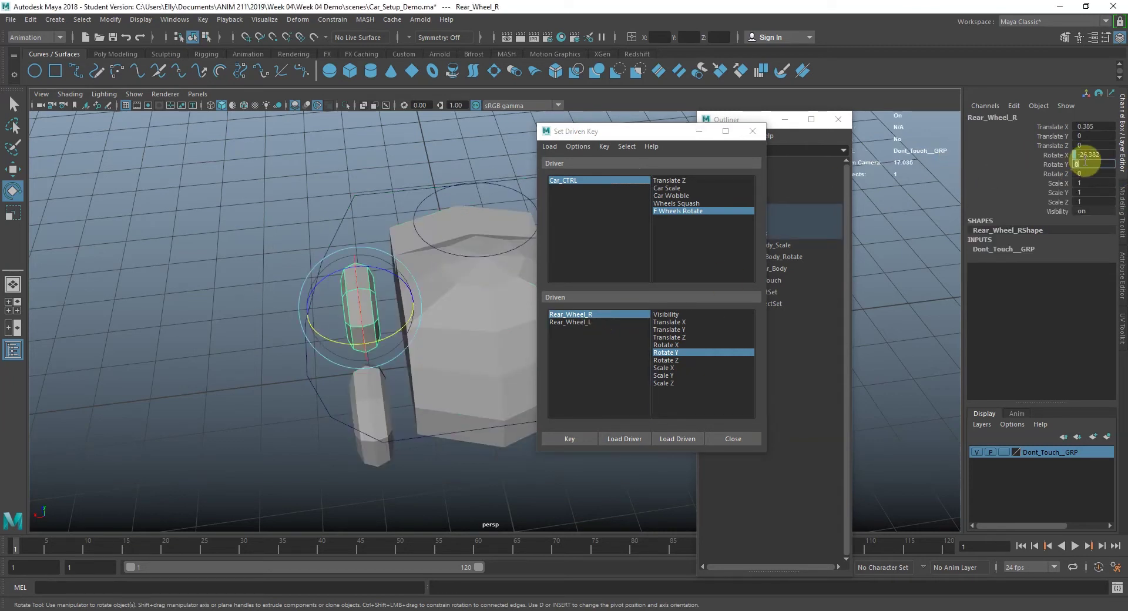
{"action": "key", "text": "Return"}
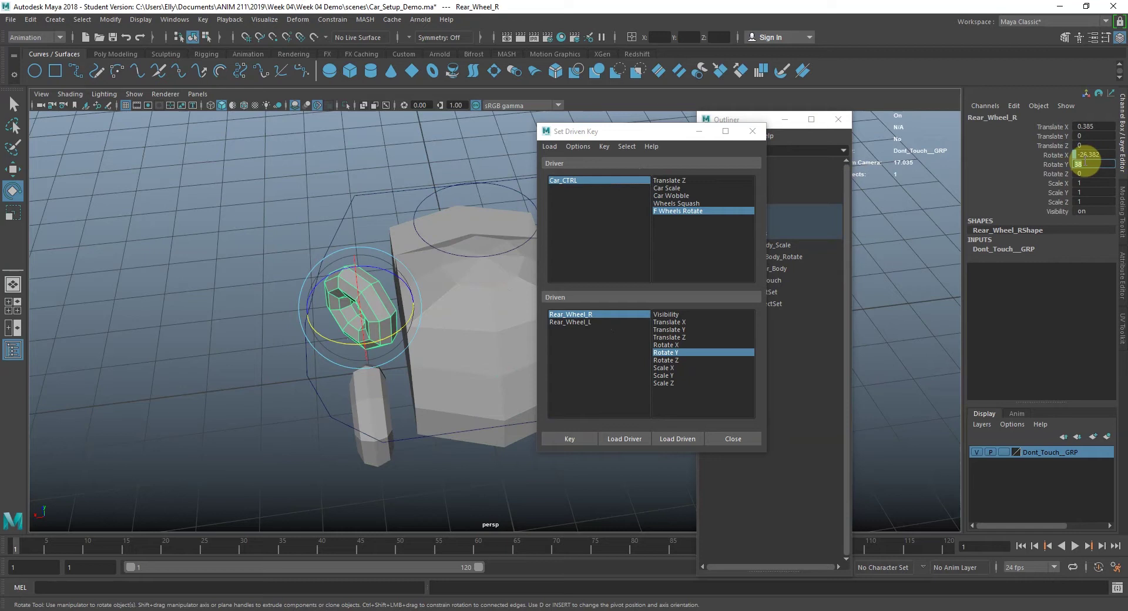
{"action": "key", "text": "Return"}
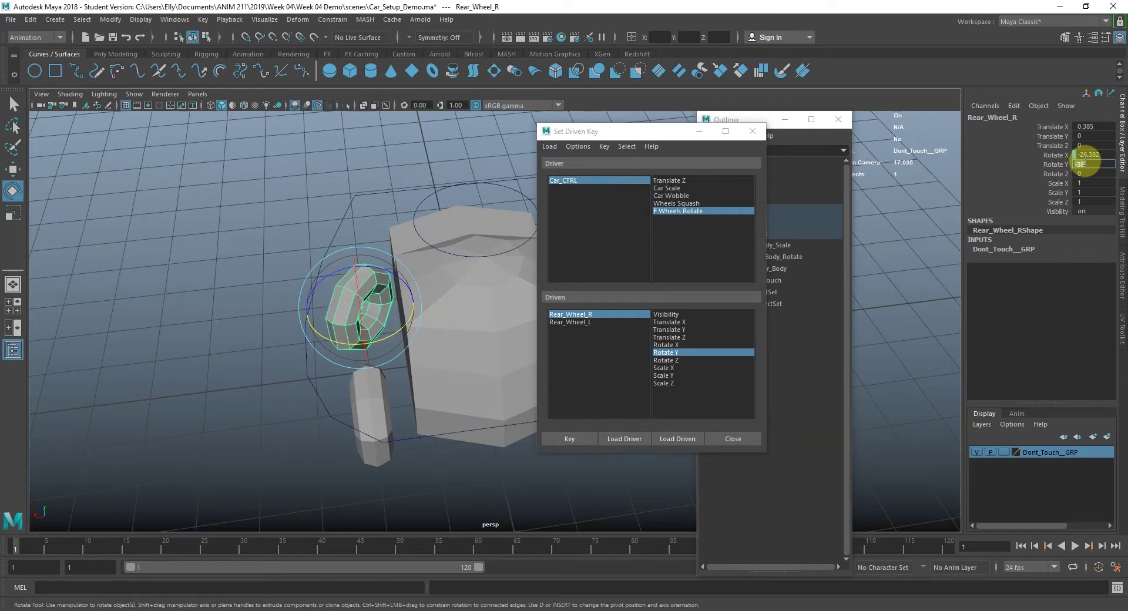
{"action": "left_click", "coordinate": [571, 437]}
Step: Reset Car_CTRL's F Wheels Rotate to 0, scrub it to test Rear_Wheel_R's steering, and undo the test change
{"action": "left_click", "coordinate": [578, 180]}
{"action": "left_click", "coordinate": [1083, 164]}
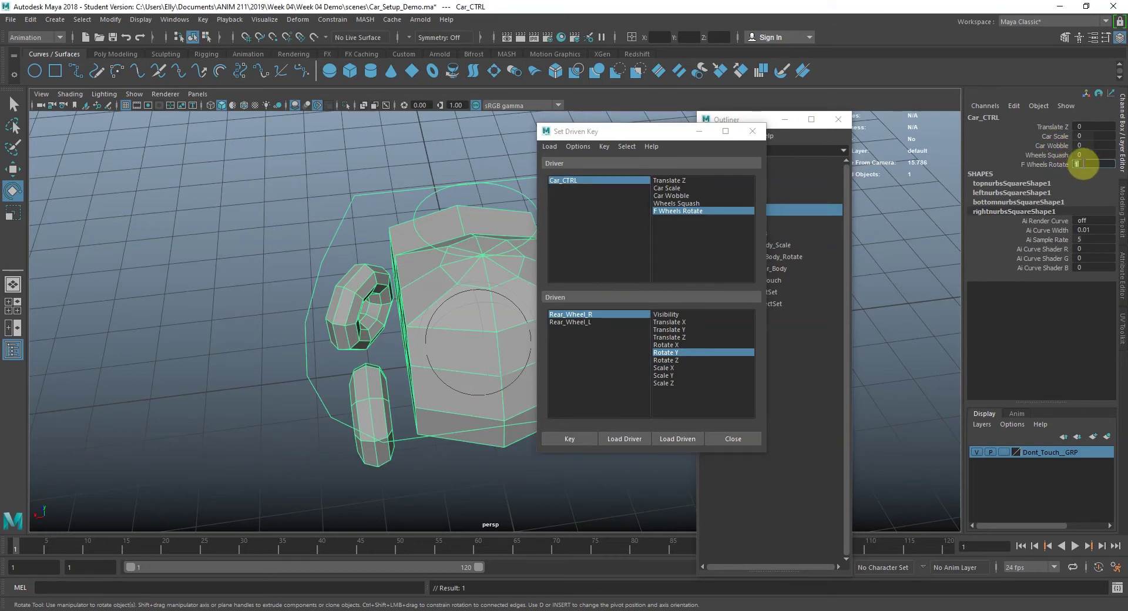
{"action": "type", "text": "0"}
{"action": "key", "text": "Return"}
{"action": "left_click", "coordinate": [1045, 165]}
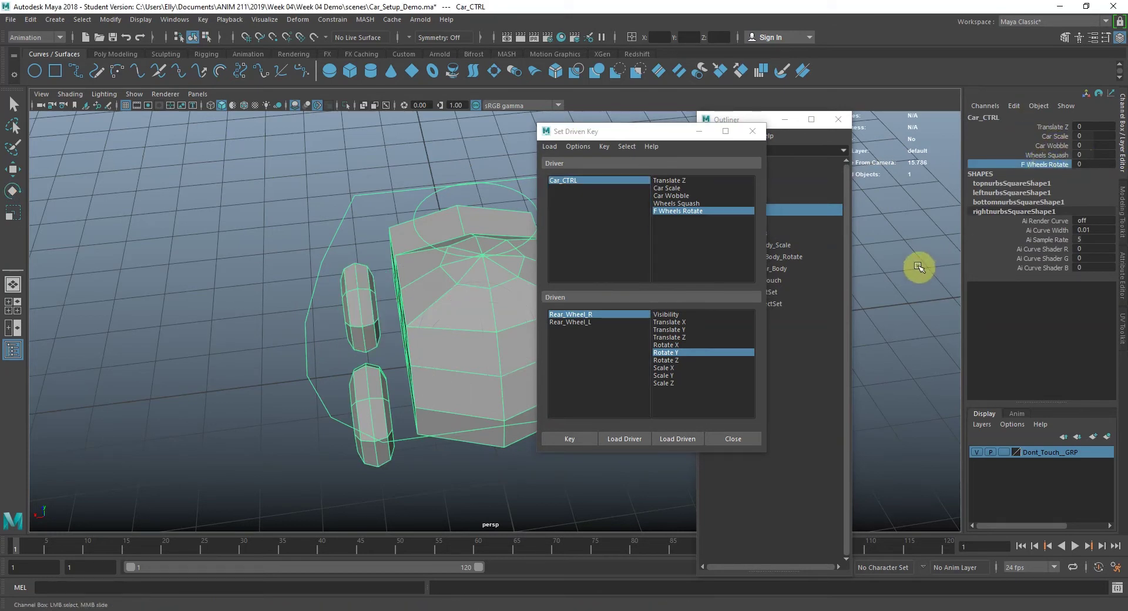
{"action": "mouse_move", "coordinate": [928, 262]}
{"action": "middle_mouse_down"}
{"action": "mouse_move", "coordinate": [892, 252]}
{"action": "mouse_move", "coordinate": [978, 271]}
{"action": "mouse_move", "coordinate": [907, 264]}
{"action": "middle_mouse_up"}
{"action": "key", "text": "ctrl+z"}
{"action": "left_click", "coordinate": [715, 141]}
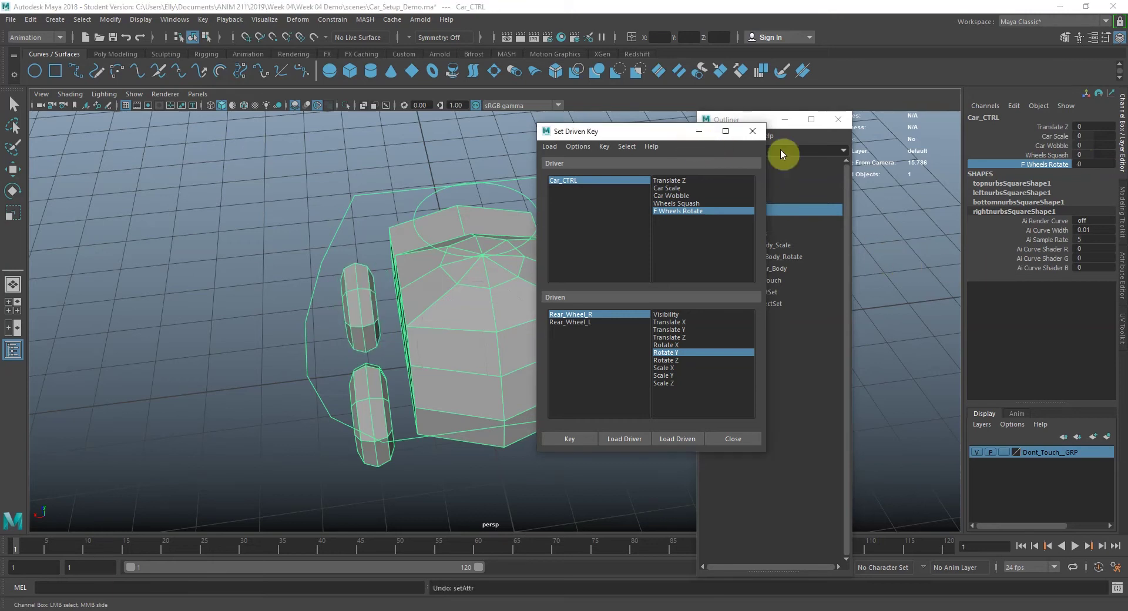
Step: Choose Rear_Wheel_L's Rotate Y as the driven attribute and key its default value against Car_CTRL's F Wheels Rotate
{"action": "left_click_drag", "start_coordinate": [660, 139], "coordinate": [841, 165]}
{"action": "left_click", "coordinate": [784, 349]}
{"action": "key", "text": "e"}
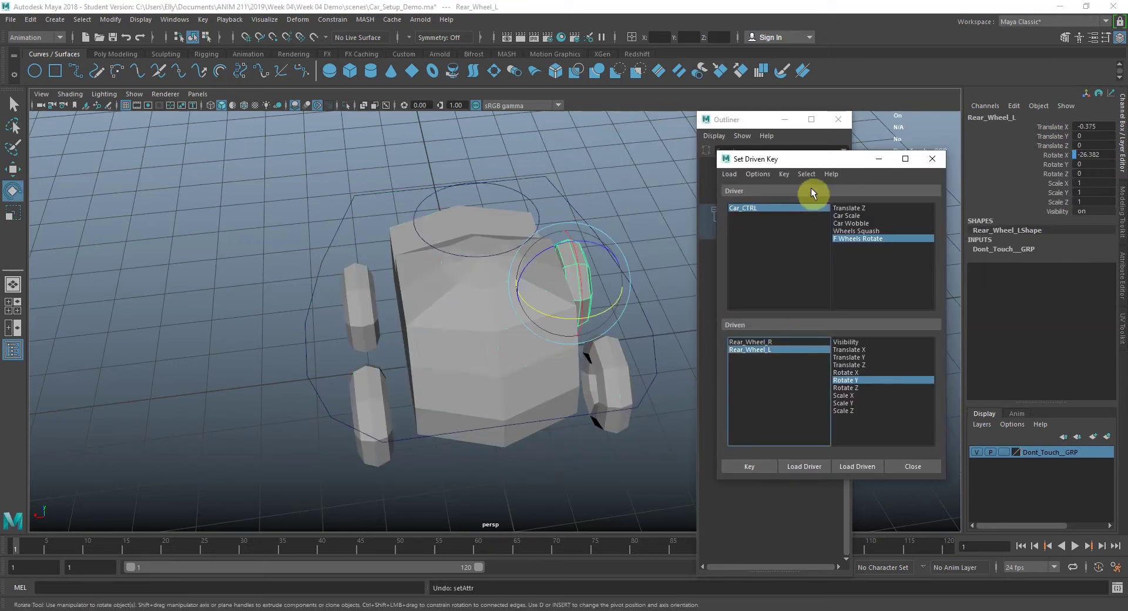
{"action": "left_click", "coordinate": [781, 210]}
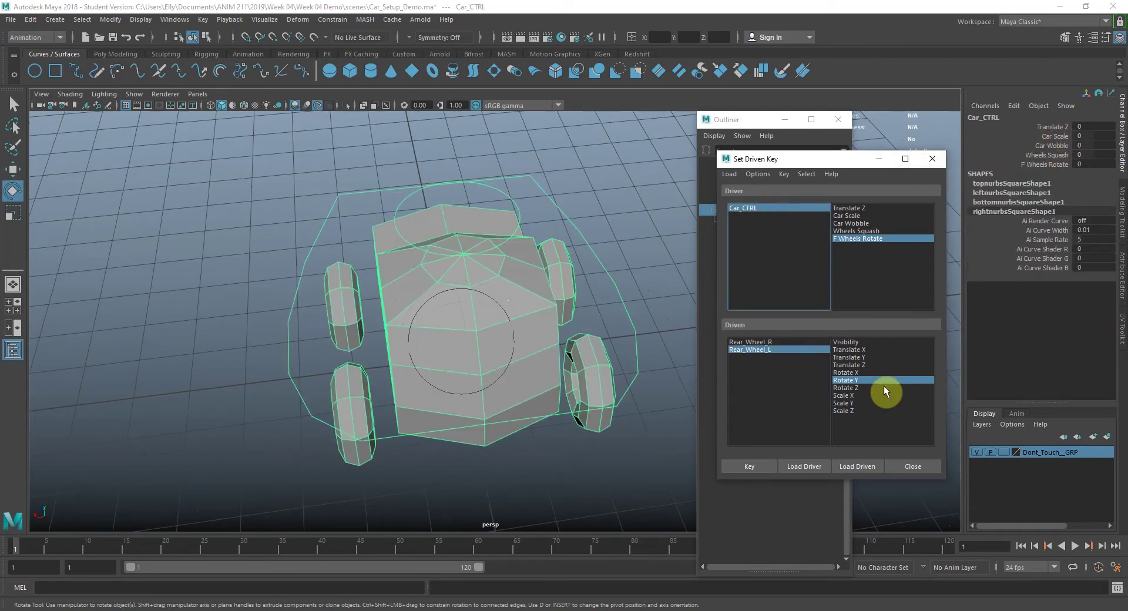
{"action": "left_click_drag", "start_coordinate": [598, 347], "coordinate": [400, 317], "text": "alt"}
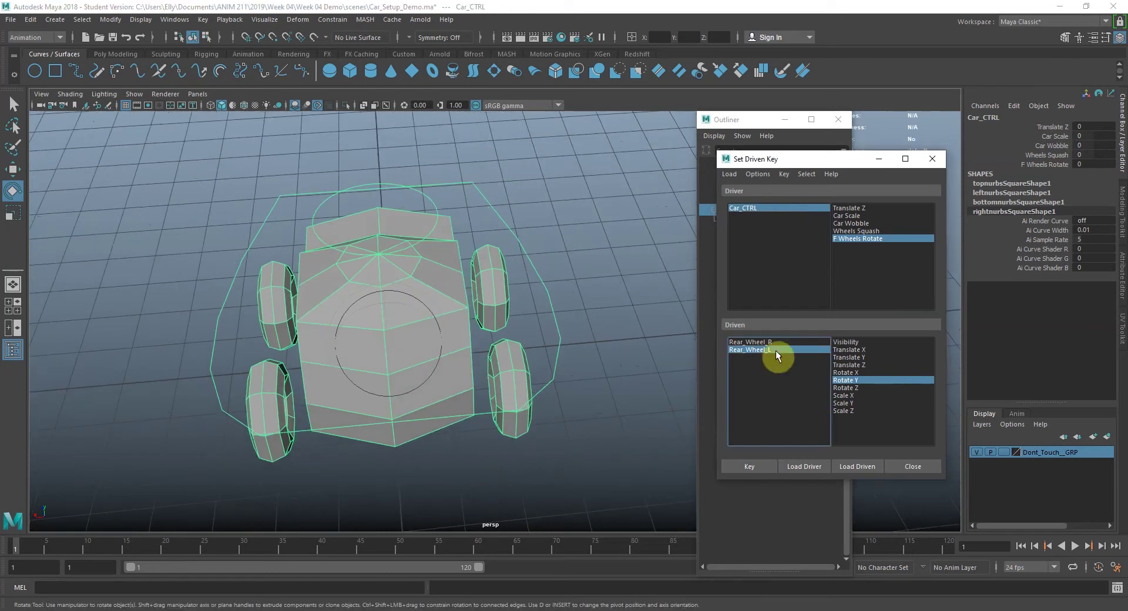
{"action": "left_click", "coordinate": [776, 351]}
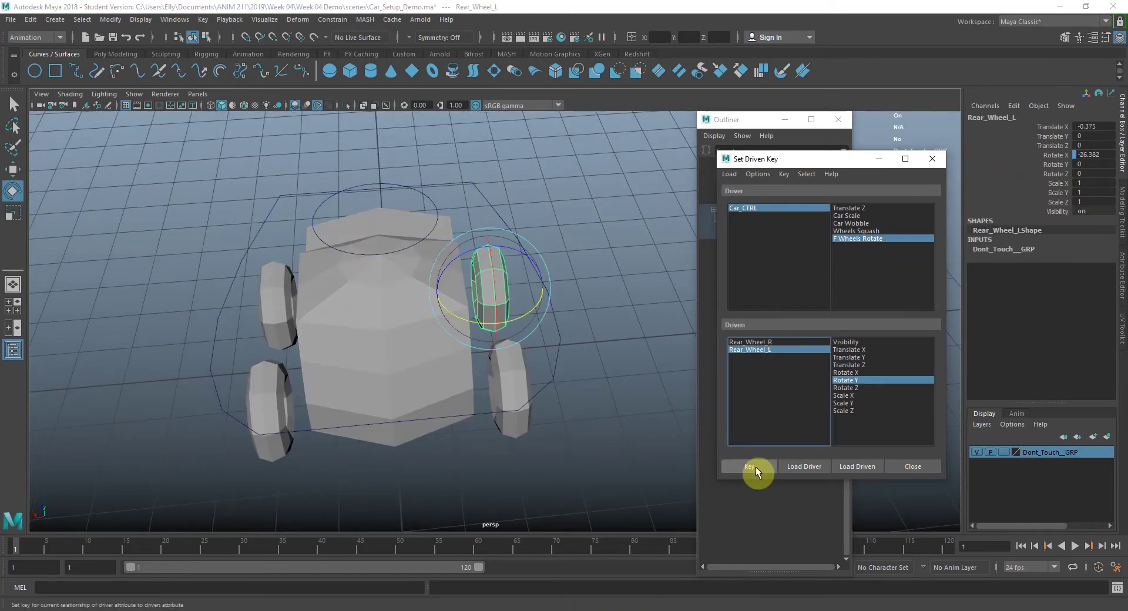
Step: Set Car_CTRL's F Wheels Rotate to 1, turn Rear_Wheel_L to a Rotate Y of -38, and key the pose
{"action": "left_click", "coordinate": [794, 209]}
{"action": "left_click", "coordinate": [1105, 164]}
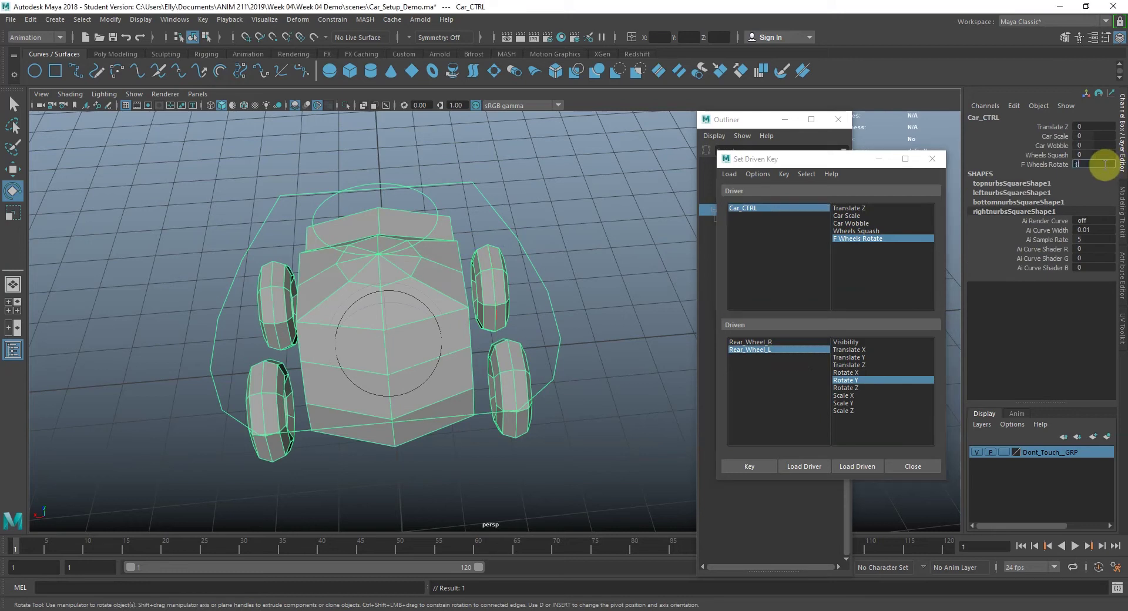
{"action": "type", "text": "1"}
{"action": "key", "text": "Return"}
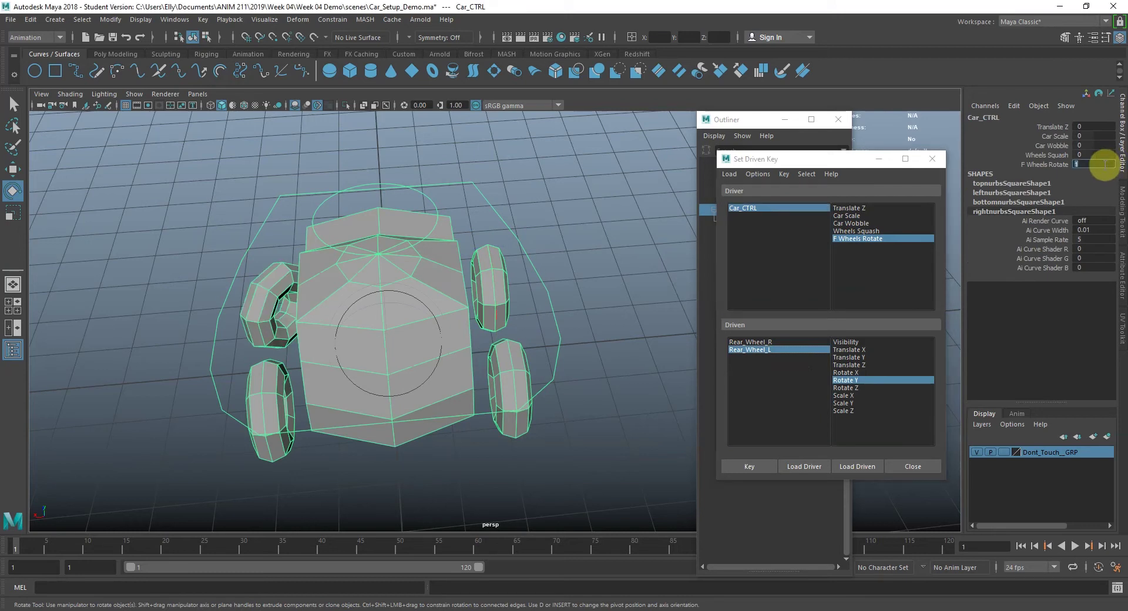
{"action": "left_click", "coordinate": [503, 294]}
{"action": "left_click_drag", "start_coordinate": [516, 307], "coordinate": [632, 297]}
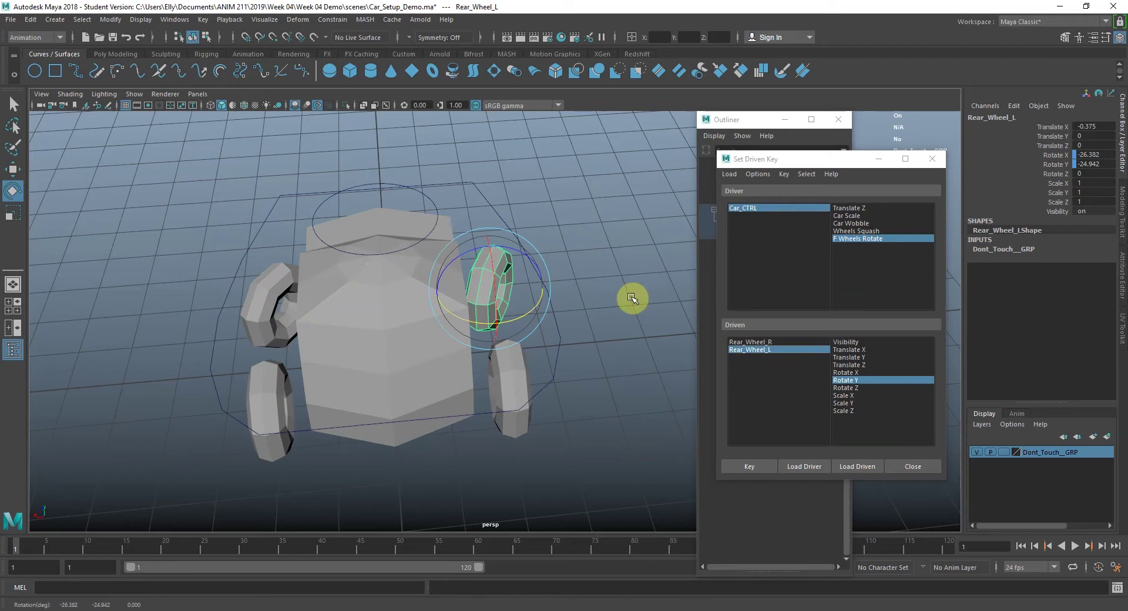
{"action": "left_click", "coordinate": [1097, 164]}
{"action": "type", "text": "-38"}
{"action": "key", "text": "Return"}
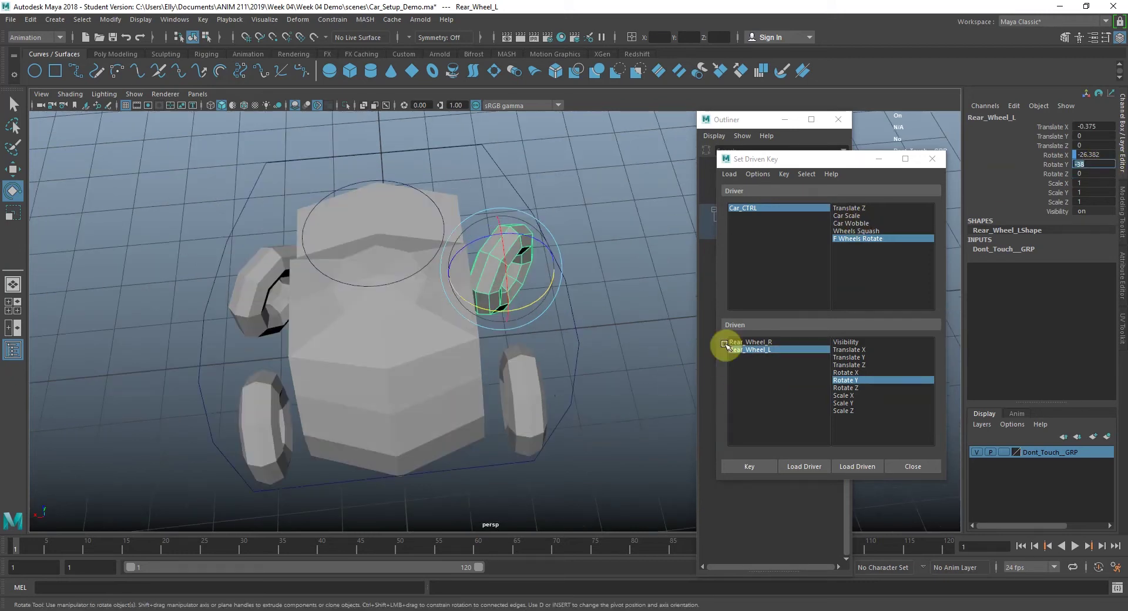
{"action": "left_click", "coordinate": [740, 464]}
Step: Set Car_CTRL's F Wheels Rotate to -1, turn Rear_Wheel_L to a Rotate Y of 38, and key the pose
{"action": "left_click", "coordinate": [758, 208]}
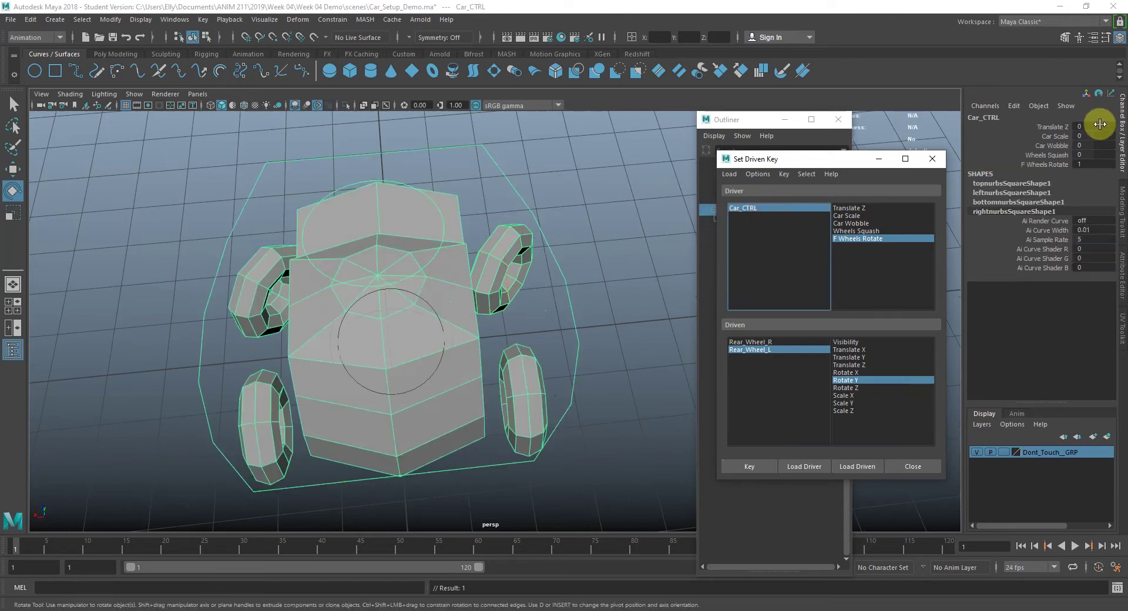
{"action": "left_click", "coordinate": [1097, 164]}
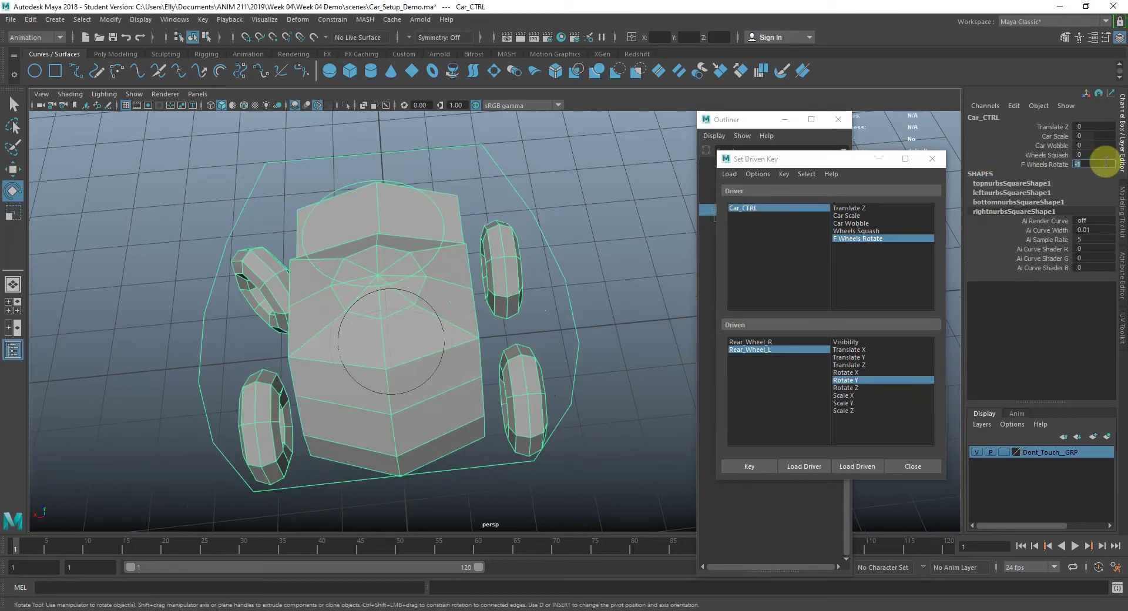
{"action": "left_click_drag", "start_coordinate": [684, 350], "coordinate": [594, 305], "text": "alt"}
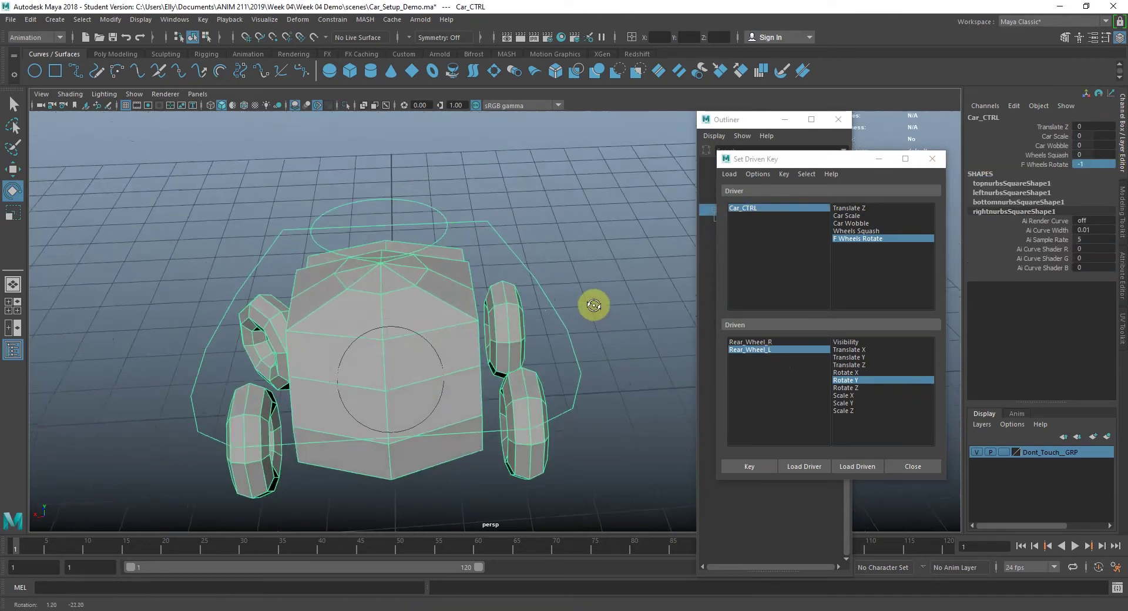
{"action": "left_click", "coordinate": [755, 349]}
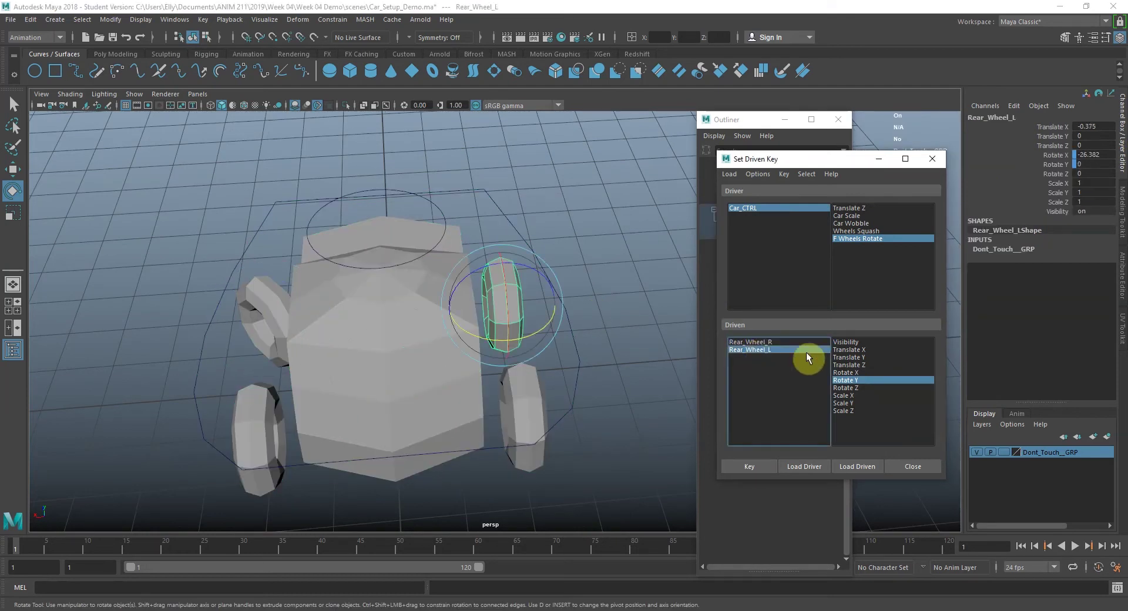
{"action": "left_click", "coordinate": [1093, 164]}
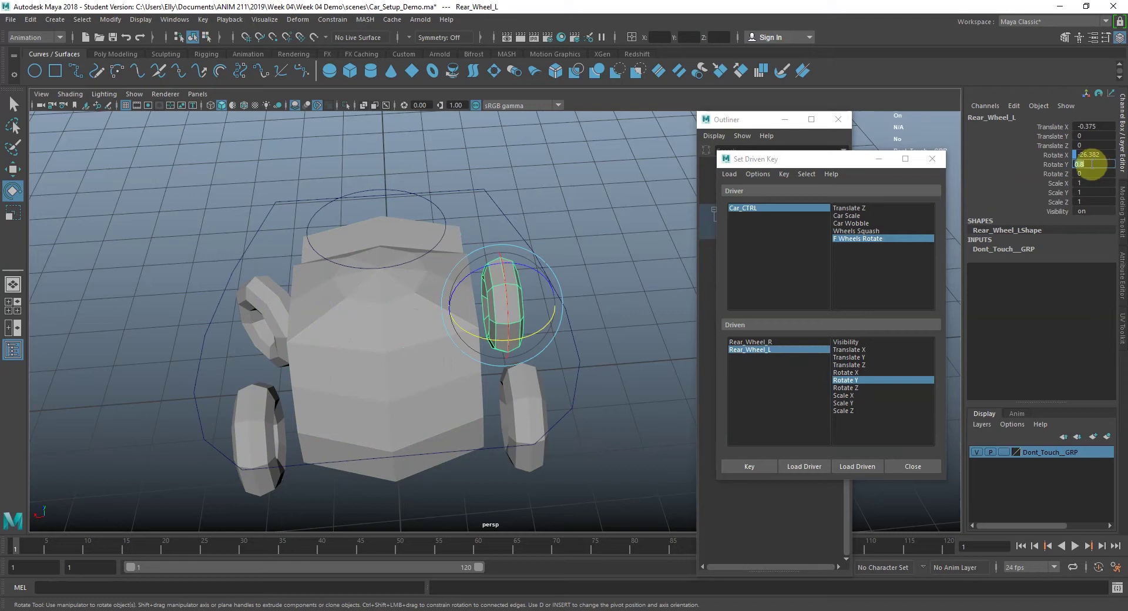
{"action": "type", "text": "38"}
{"action": "key", "text": "Return"}
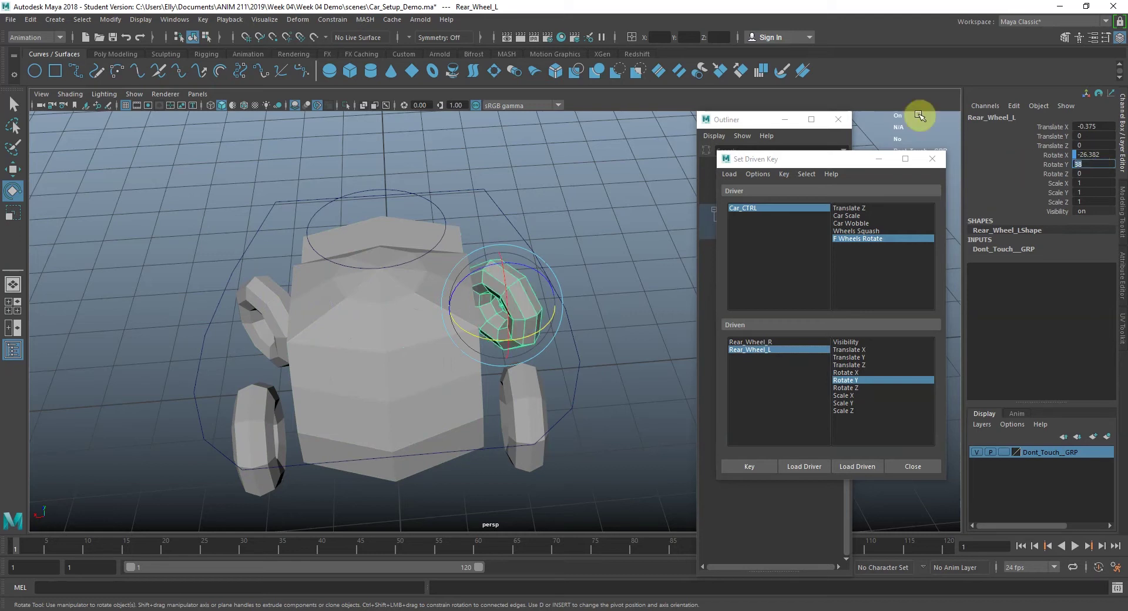
{"action": "left_click", "coordinate": [750, 465]}
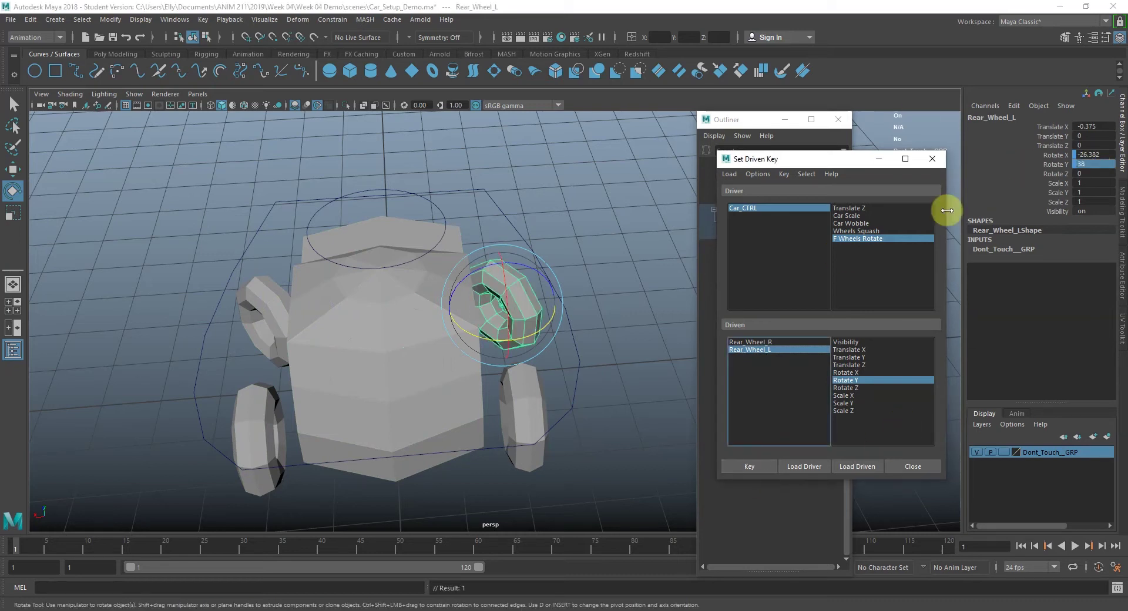
Step: Scrub Car_CTRL's F Wheels Rotate to test the steering of both wheels, reset it to 0, and deselect the control
{"action": "left_click", "coordinate": [801, 209]}
{"action": "left_click", "coordinate": [1069, 164]}
{"action": "mouse_move", "coordinate": [632, 206]}
{"action": "middle_mouse_down"}
{"action": "mouse_move", "coordinate": [613, 203]}
{"action": "mouse_move", "coordinate": [723, 206]}
{"action": "mouse_move", "coordinate": [567, 196]}
{"action": "mouse_move", "coordinate": [686, 212]}
{"action": "mouse_move", "coordinate": [642, 216]}
{"action": "middle_mouse_up"}
{"action": "key", "text": "e"}
{"action": "left_click", "coordinate": [1107, 164]}
{"action": "key", "text": "Return"}
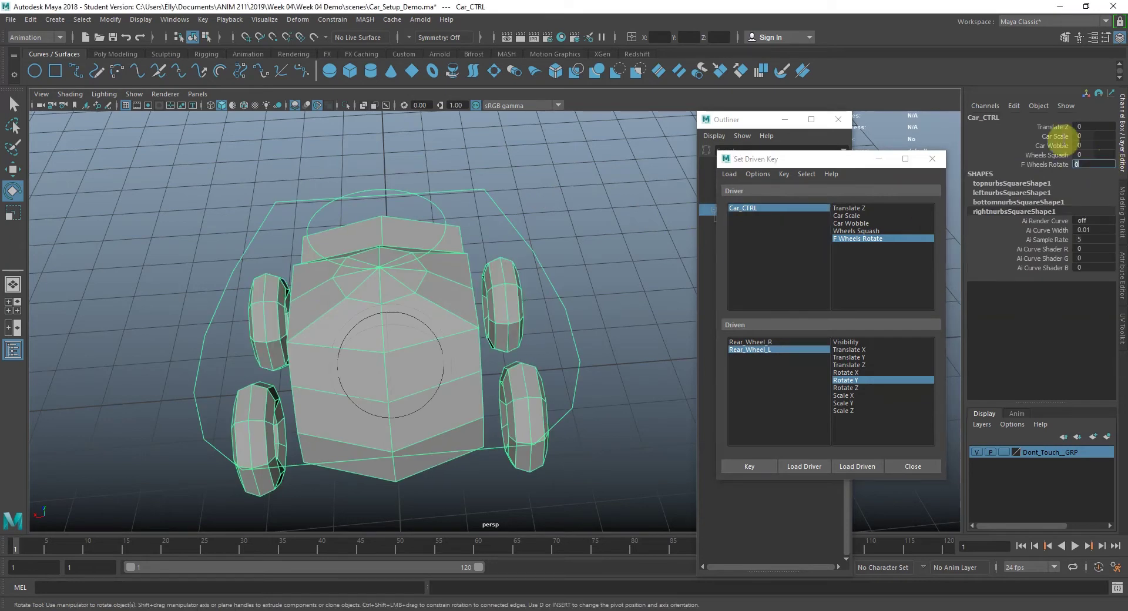
{"action": "left_click", "coordinate": [559, 207]}
{"action": "left_click_drag", "start_coordinate": [559, 207], "coordinate": [611, 262], "text": "alt"}
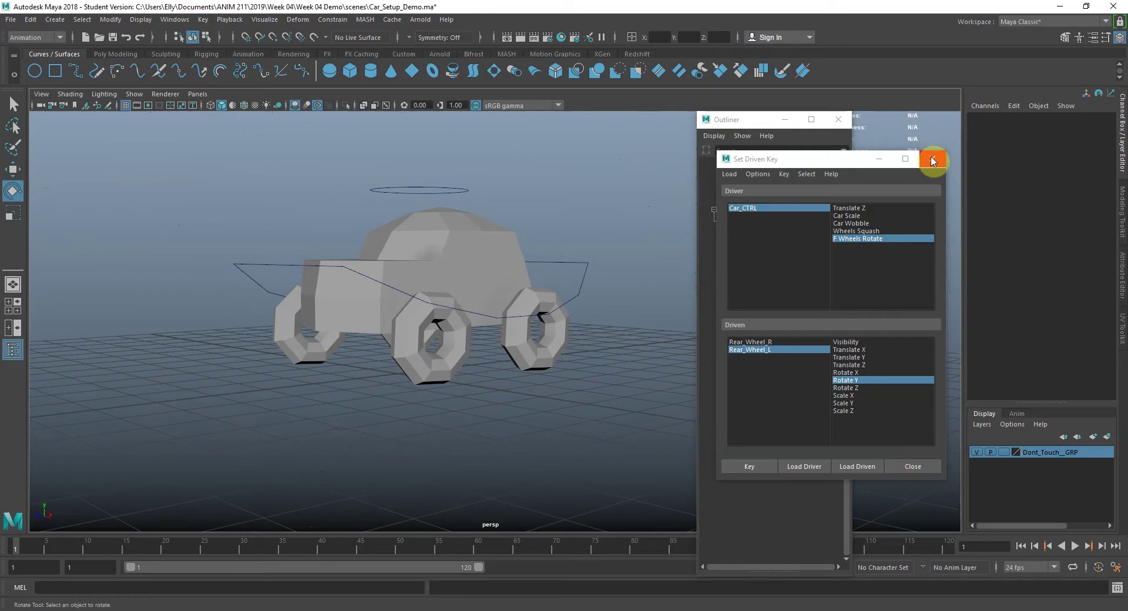
Step: Choose Car_CTRL's Wheels Squash as the driver attribute and load the Wheels group's Scale Y as the driven attribute
{"action": "left_click", "coordinate": [861, 231]}
{"action": "left_click_drag", "start_coordinate": [806, 160], "coordinate": [836, 213]}
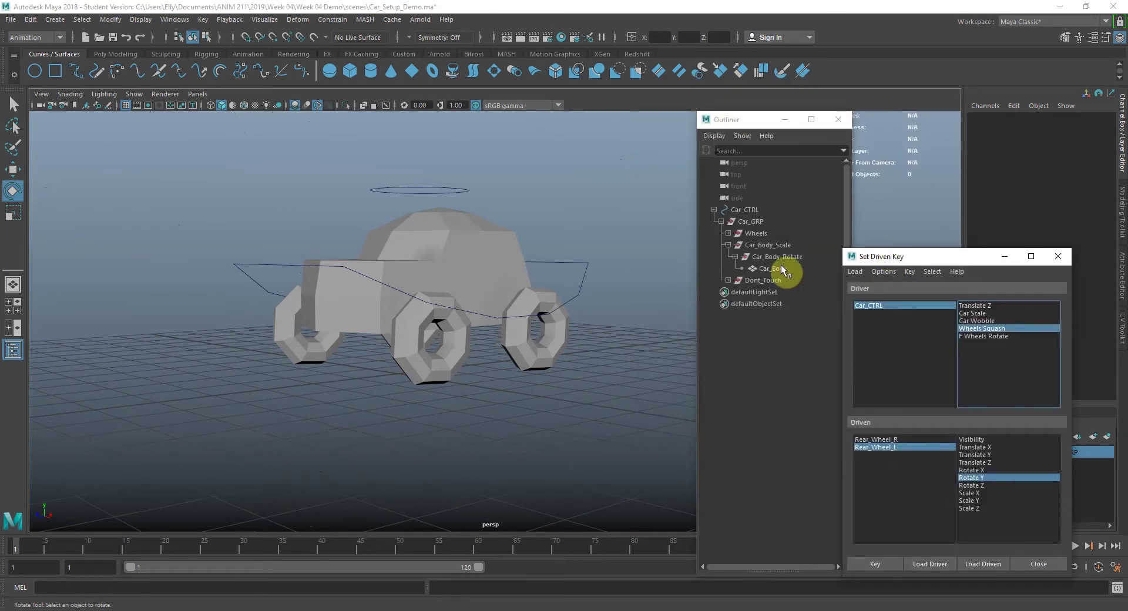
{"action": "left_click", "coordinate": [756, 234]}
{"action": "left_click_drag", "start_coordinate": [944, 258], "coordinate": [685, 150]}
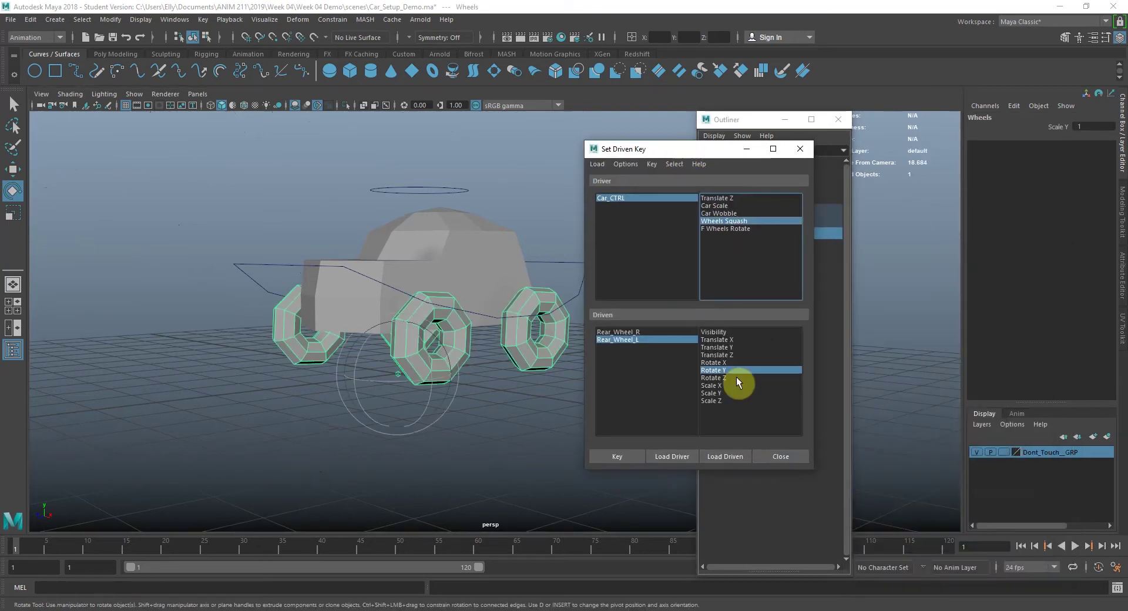
{"action": "left_click", "coordinate": [725, 457]}
{"action": "left_click", "coordinate": [659, 334]}
{"action": "left_click", "coordinate": [714, 334]}
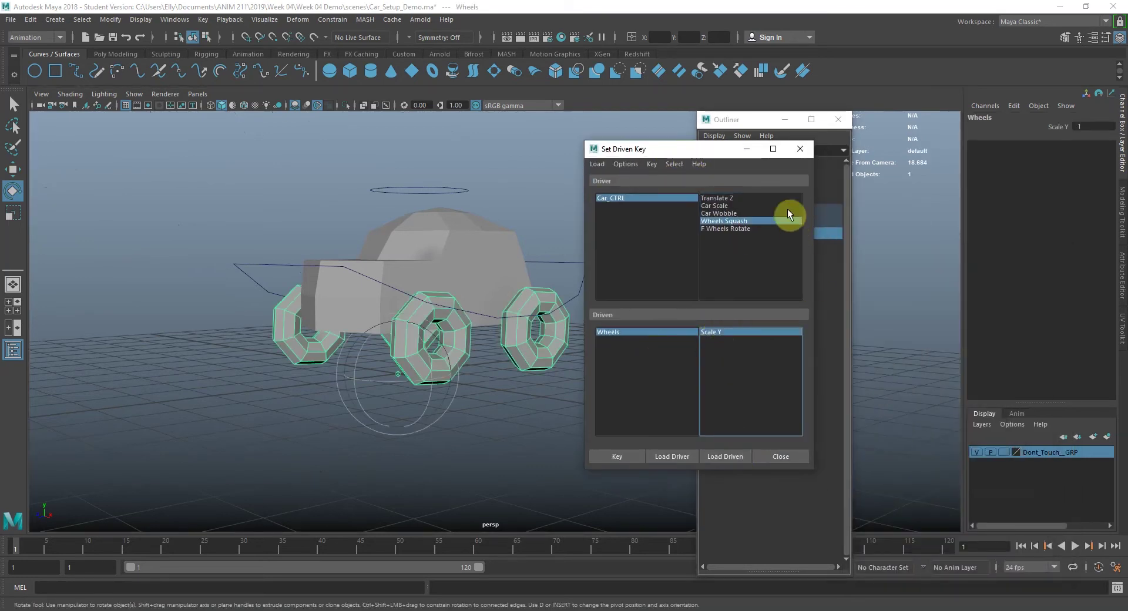
Step: Pair Car_CTRL's Wheels Squash with the Wheels group's Scale Y and key their default values
{"action": "left_click", "coordinate": [727, 229]}
{"action": "left_click", "coordinate": [676, 198]}
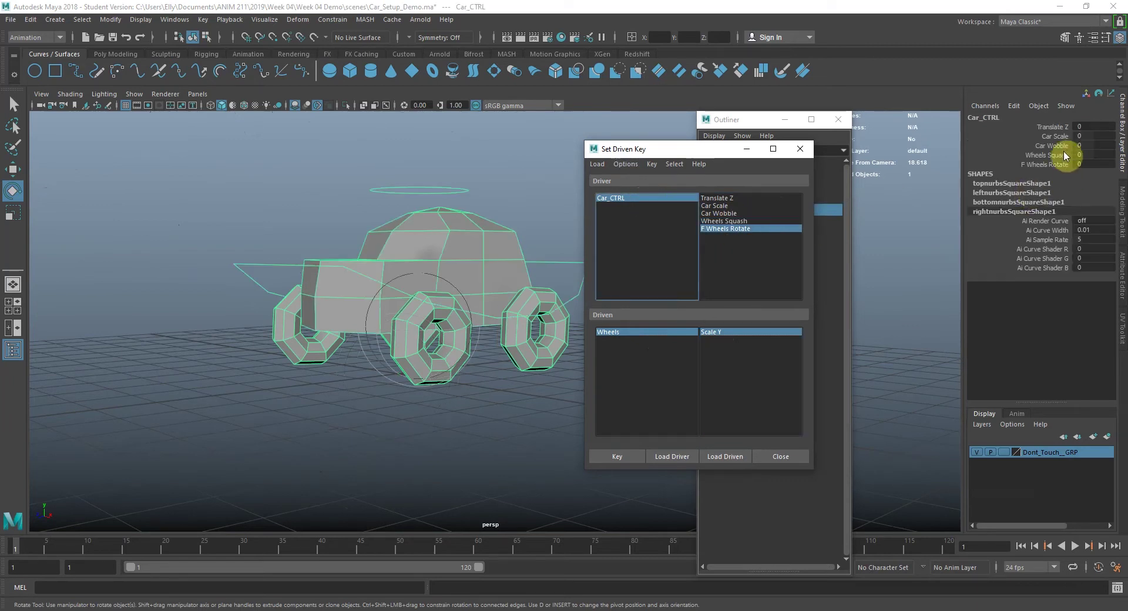
{"action": "left_click", "coordinate": [740, 221]}
{"action": "left_click", "coordinate": [631, 334]}
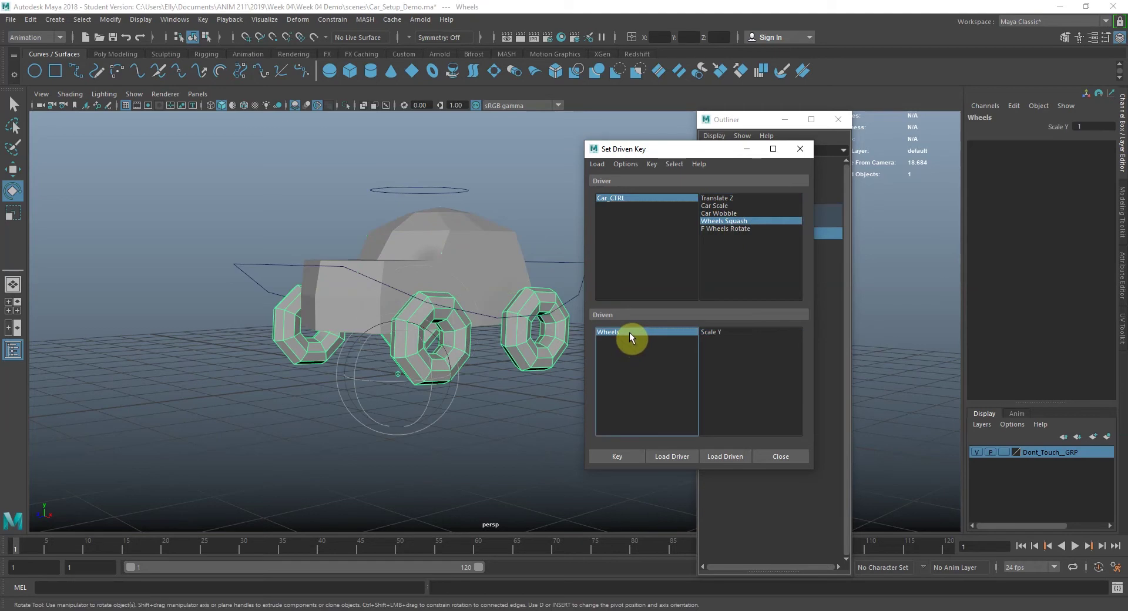
{"action": "left_click", "coordinate": [718, 331]}
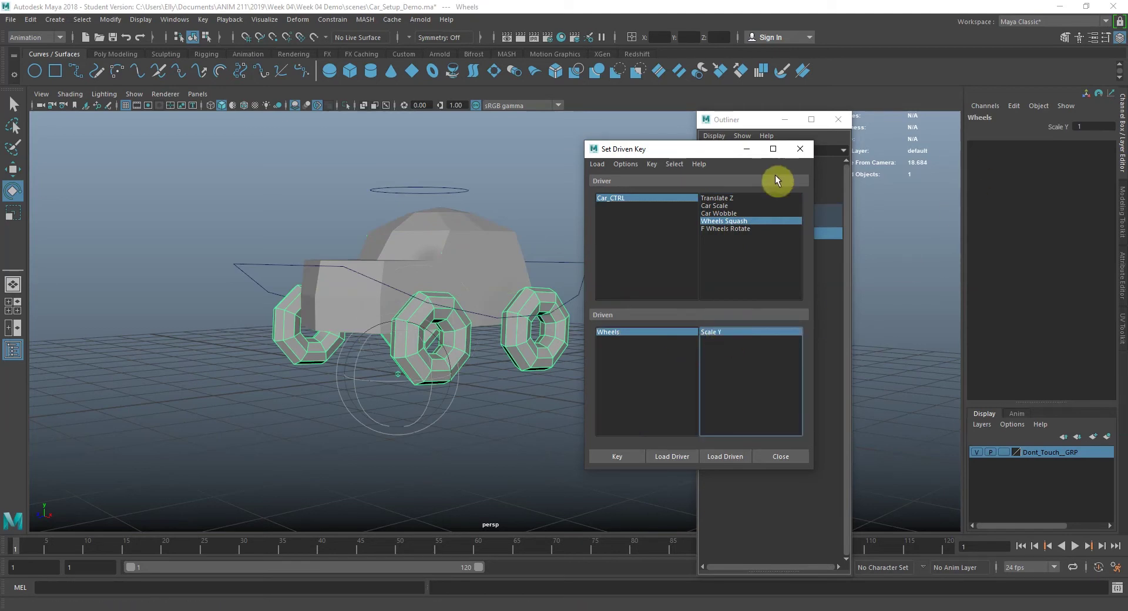
{"action": "left_click", "coordinate": [639, 457]}
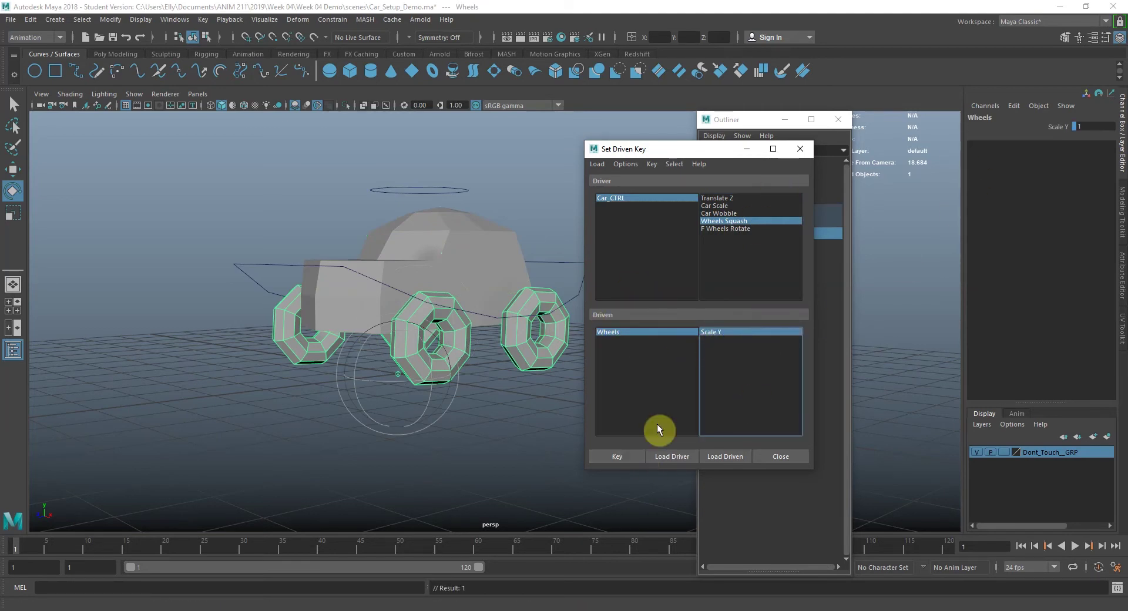
Step: Edit Car_CTRL's Wheels Squash value, set the Wheels group's Scale Y to 0.75, and key the driven pose
{"action": "left_click", "coordinate": [634, 198]}
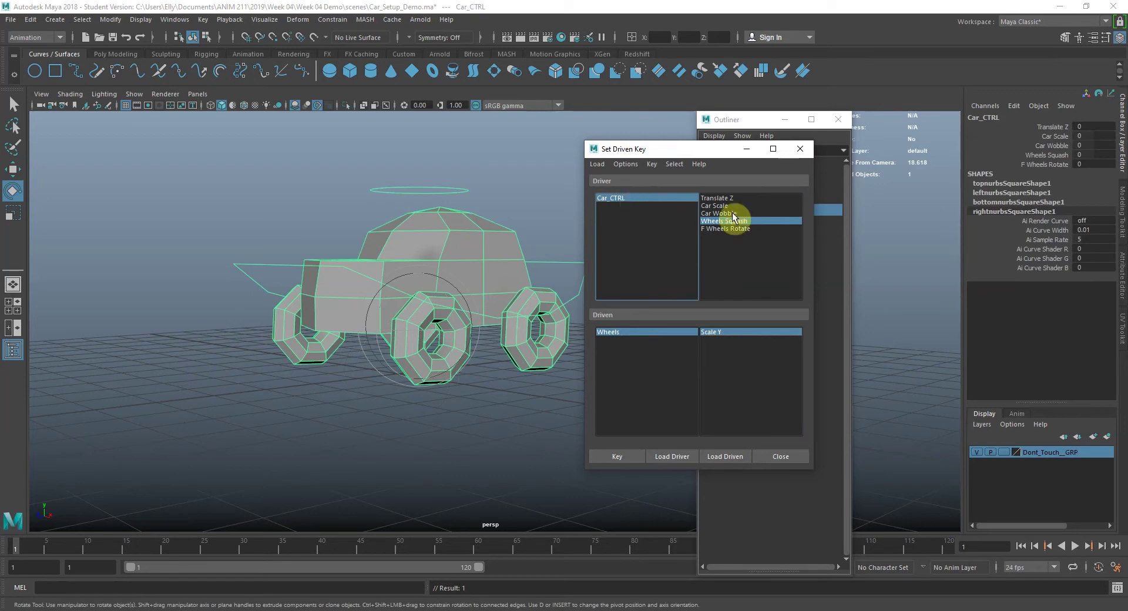
{"action": "double_click", "coordinate": [1092, 155]}
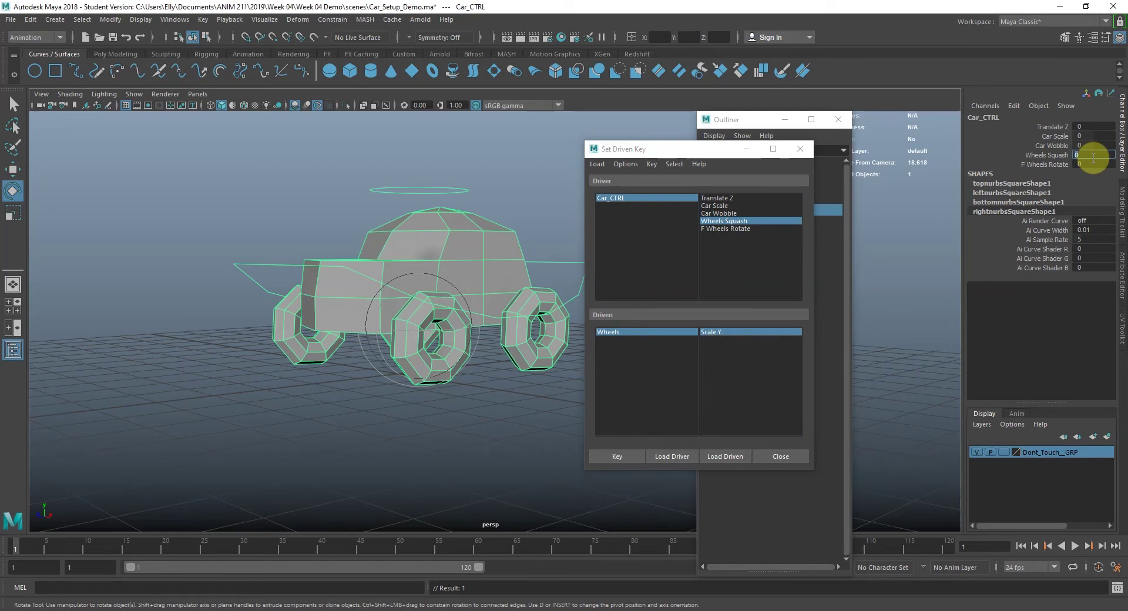
{"action": "left_click", "coordinate": [623, 333]}
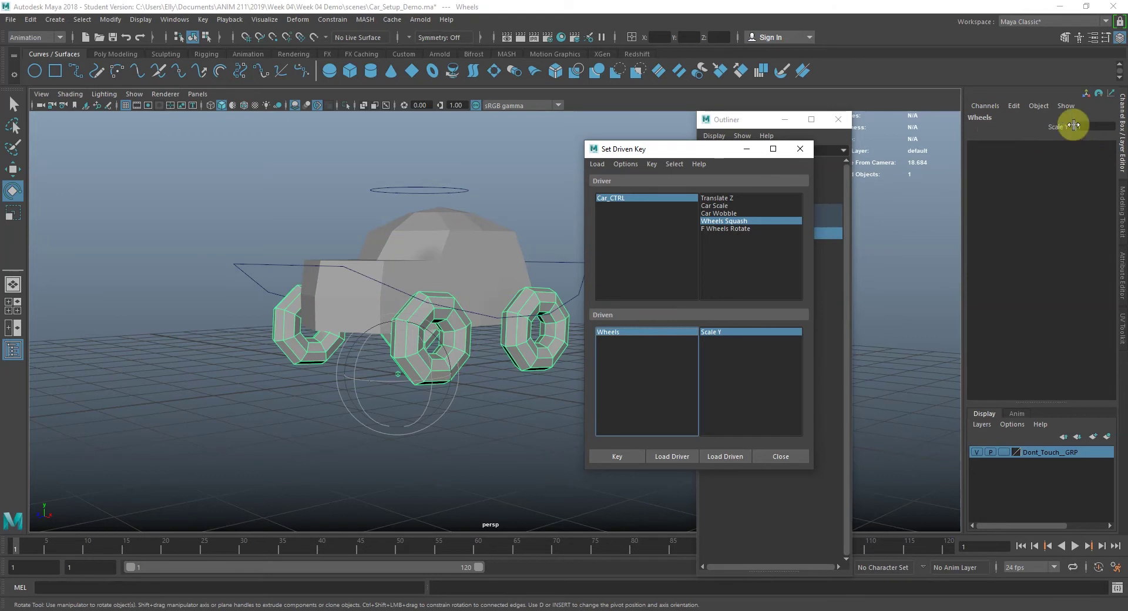
{"action": "double_click", "coordinate": [1083, 127]}
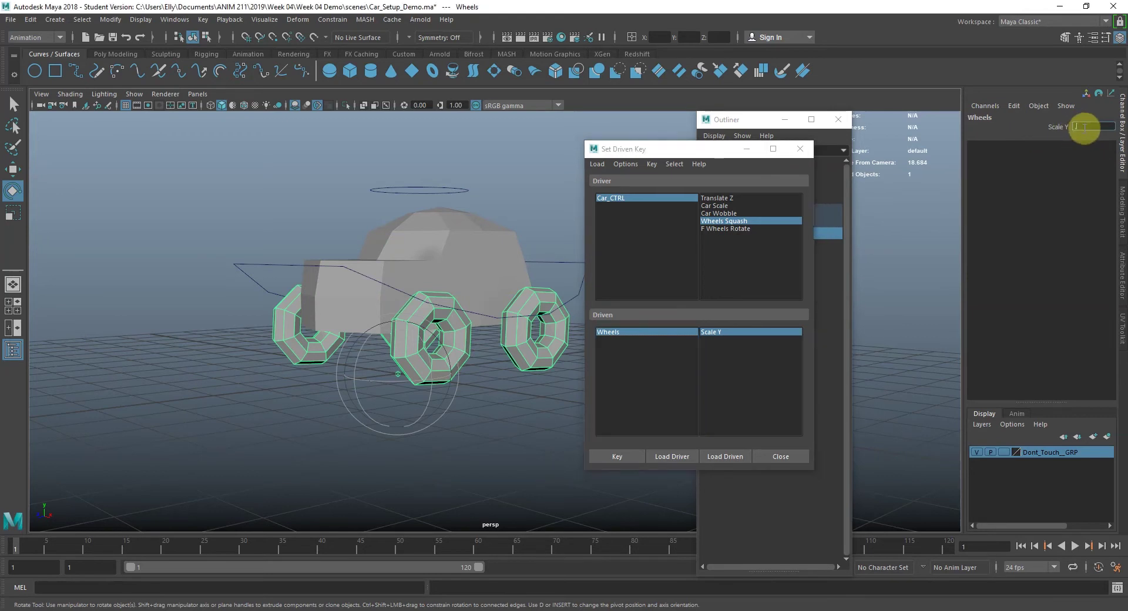
{"action": "type", "text": "0.5"}
{"action": "key", "text": "Return"}
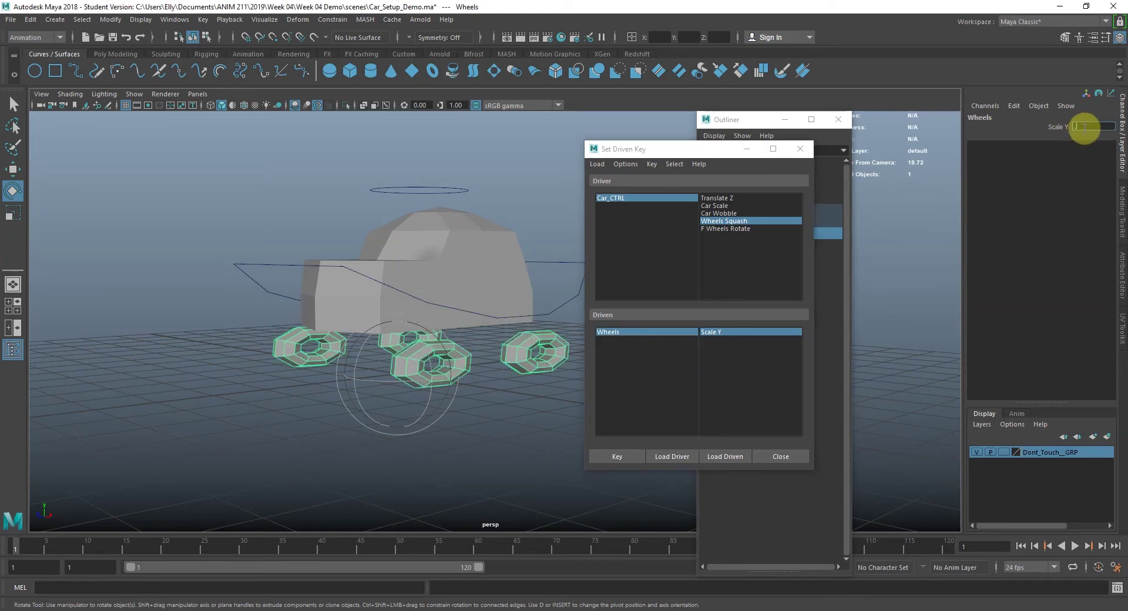
{"action": "type", "text": "0.8"}
{"action": "key", "text": "Return"}
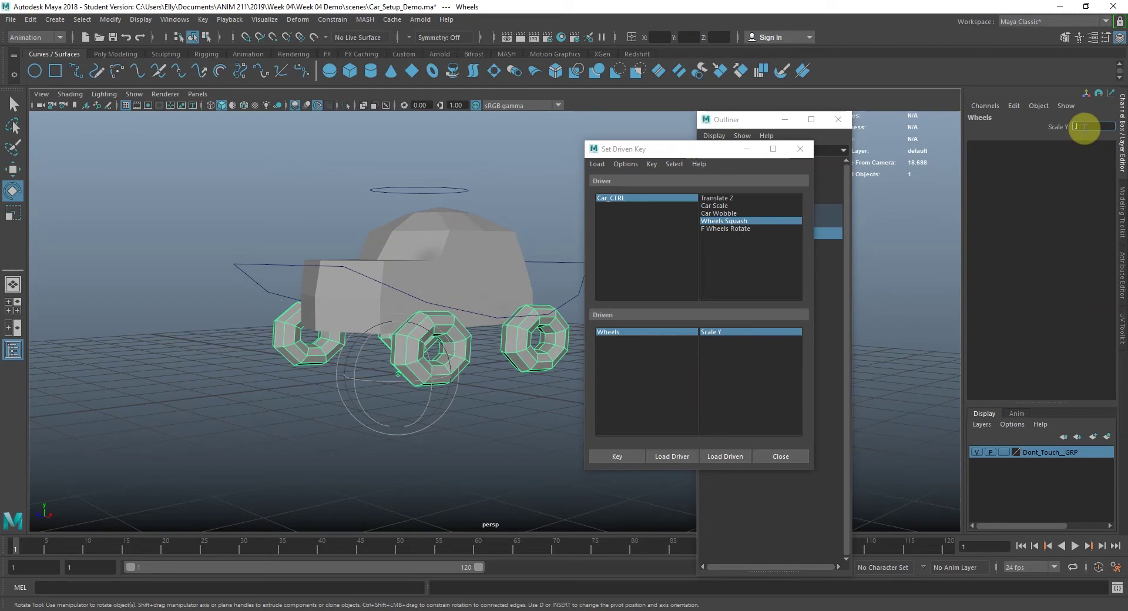
{"action": "key", "text": "Return"}
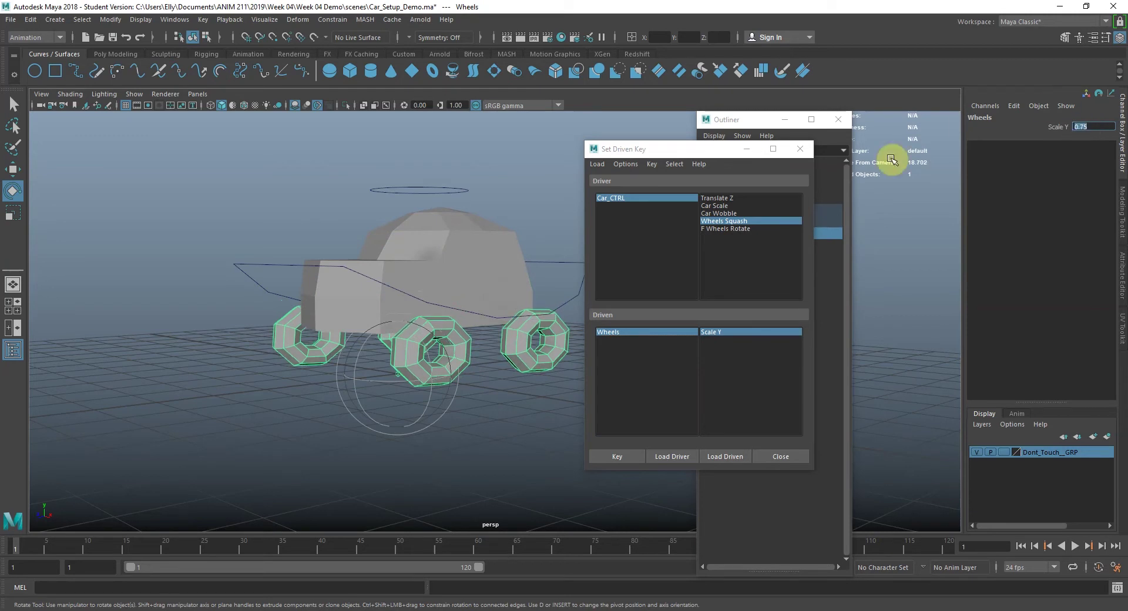
{"action": "left_click", "coordinate": [629, 457]}
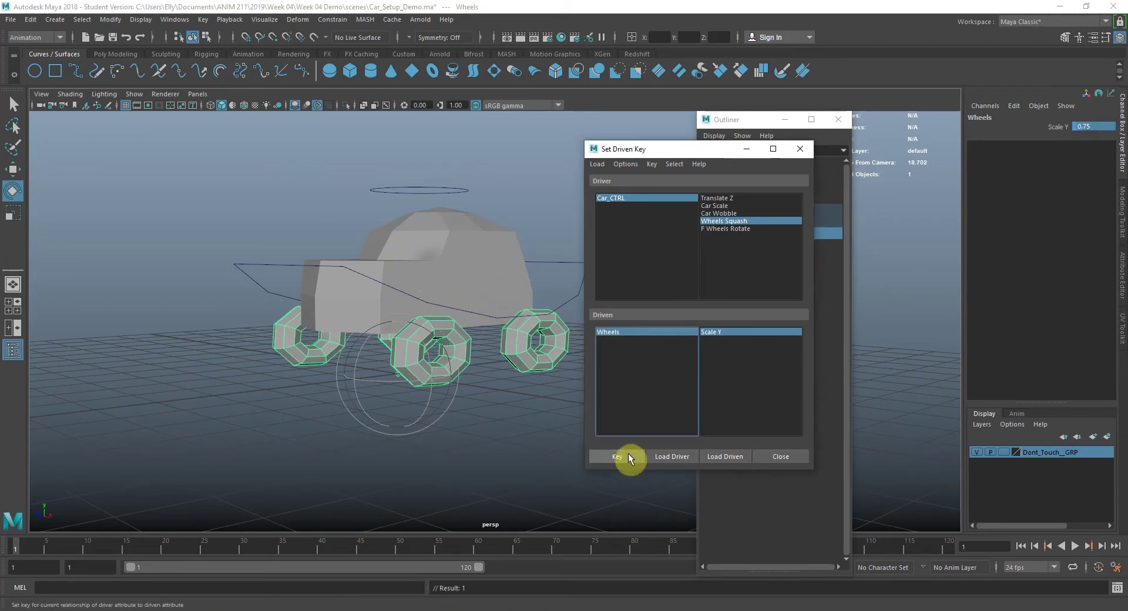
Step: Reset Car_CTRL's Wheels Squash to 0 and close the Set Driven Key window
{"action": "left_click", "coordinate": [629, 196]}
{"action": "double_click", "coordinate": [1094, 155]}
{"action": "type", "text": "0"}
{"action": "key", "text": "Return"}
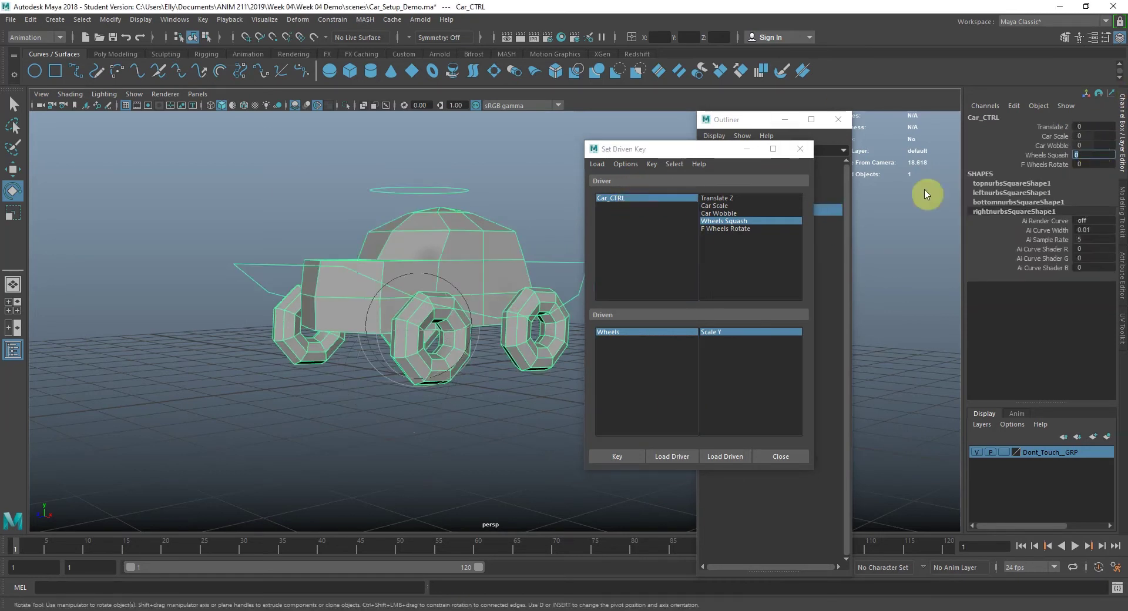
{"action": "left_click", "coordinate": [800, 149]}
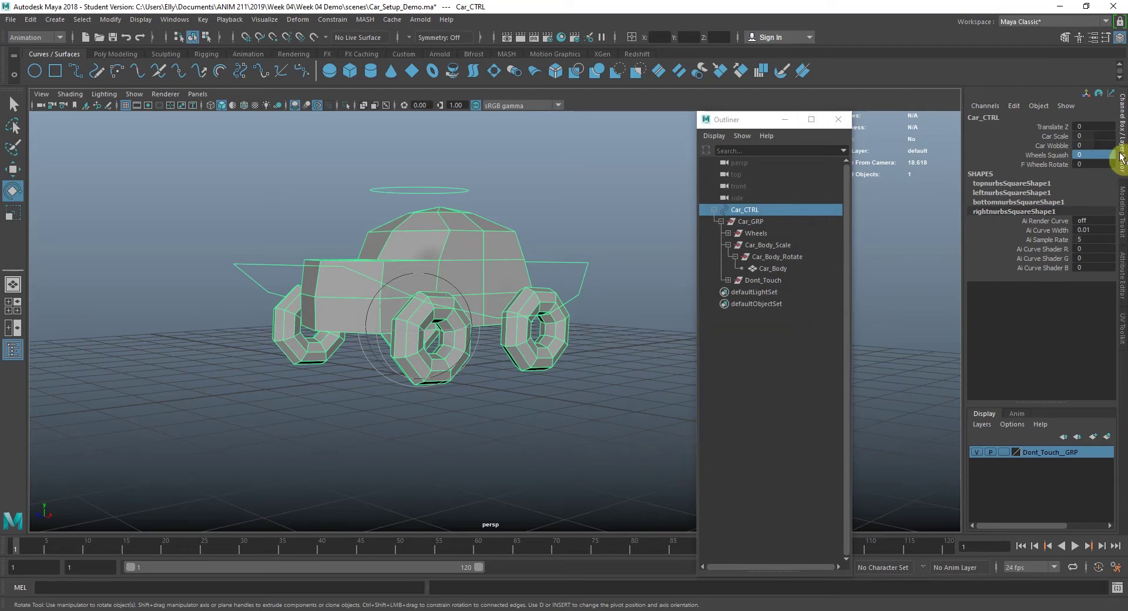
Step: Scrub Car_CTRL's Wheels Squash attribute to test how it squashes the wheels
{"action": "left_click", "coordinate": [1124, 288]}
{"action": "left_click", "coordinate": [1123, 144]}
{"action": "left_click", "coordinate": [757, 208]}
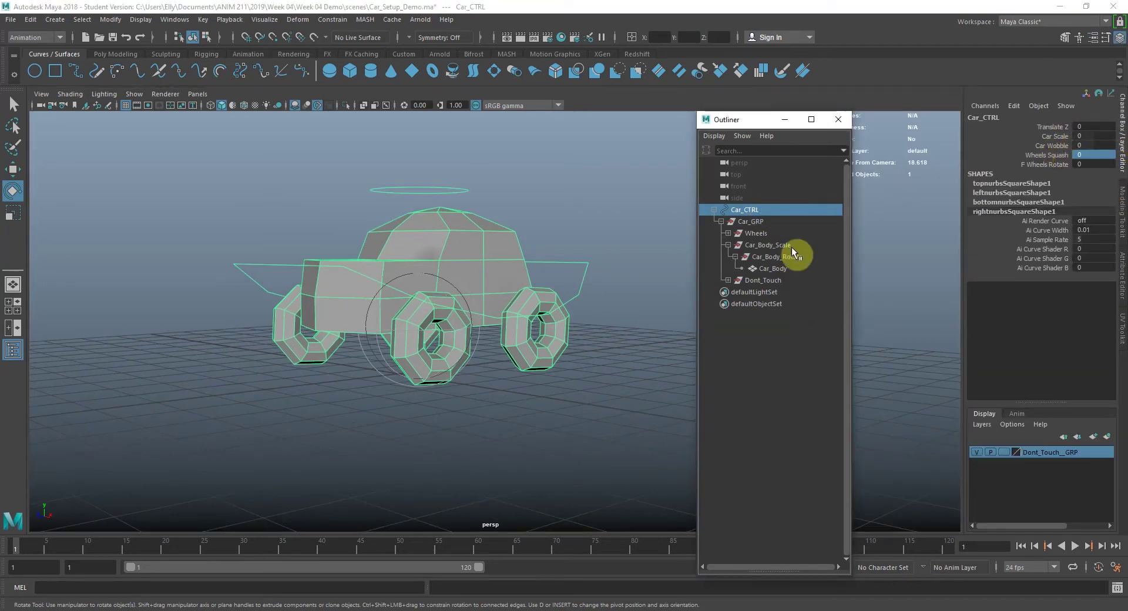
{"action": "left_click", "coordinate": [1046, 154]}
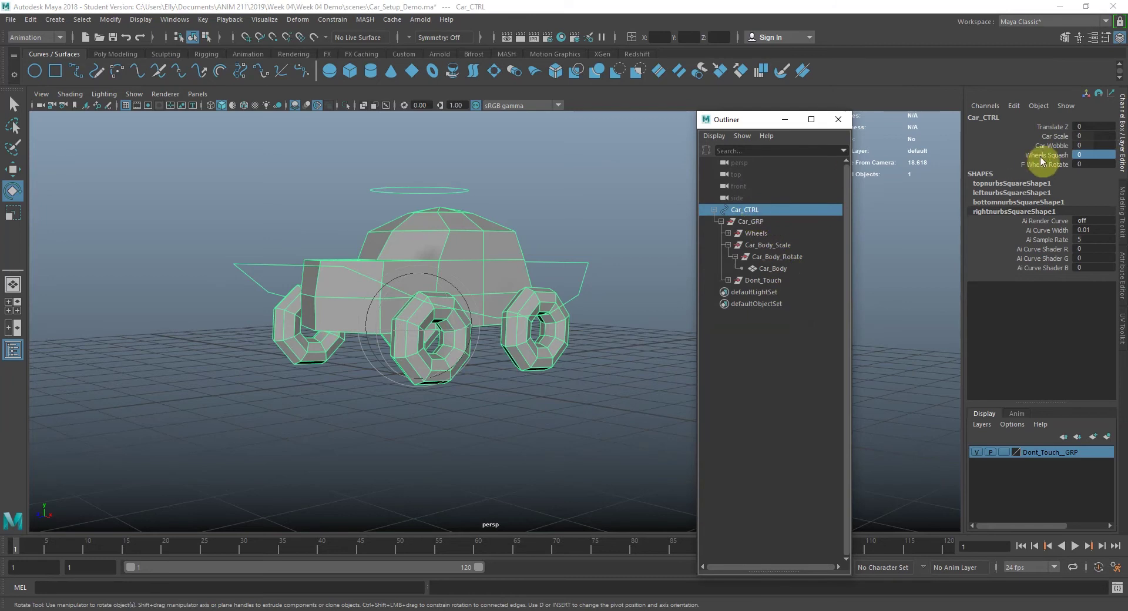
{"action": "middle_click_drag", "start_coordinate": [1040, 158], "coordinate": [964, 184]}
{"action": "middle_click_drag", "start_coordinate": [923, 246], "coordinate": [852, 219]}
{"action": "left_click", "coordinate": [1080, 154]}
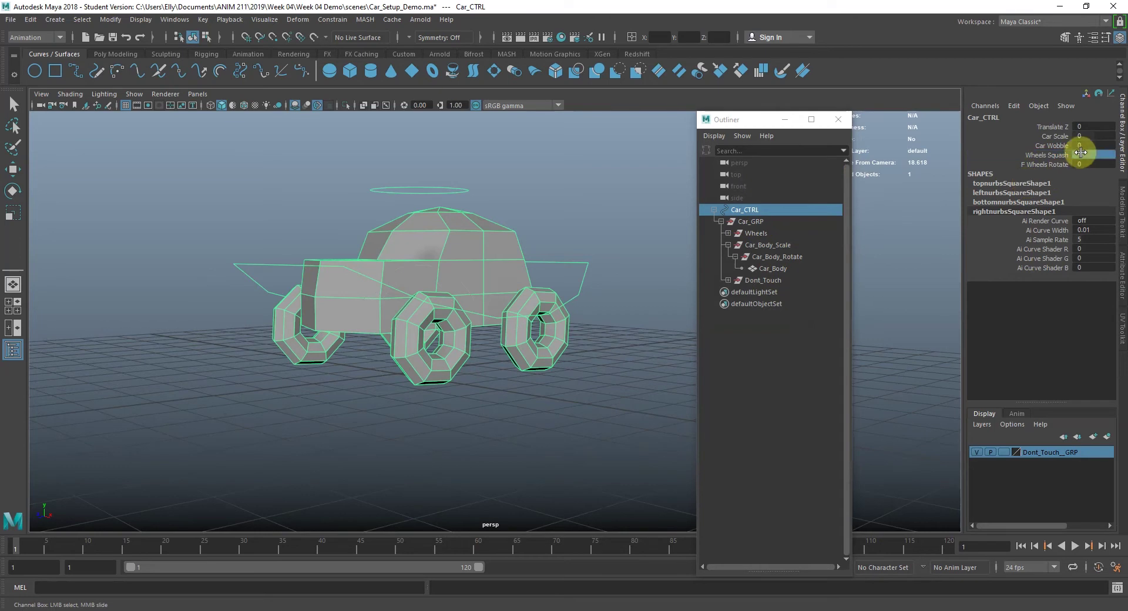
Step: Check the minimum and maximum limits of Car_CTRL's Wheels_Squash attribute
{"action": "left_click", "coordinate": [1049, 155]}
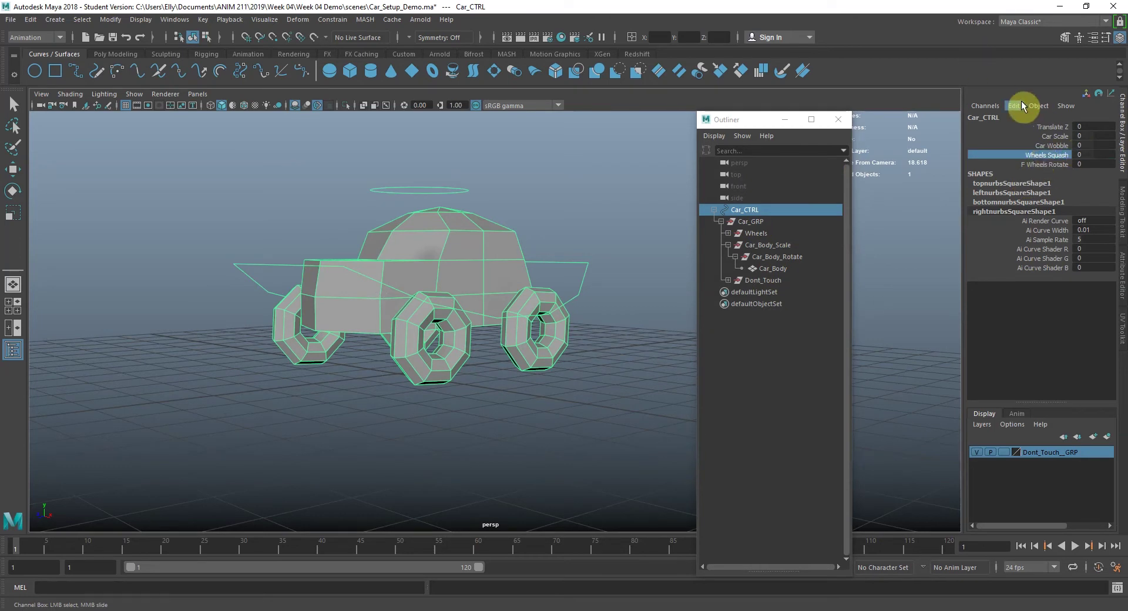
{"action": "left_click", "coordinate": [1015, 106]}
{"action": "left_click", "coordinate": [1016, 214]}
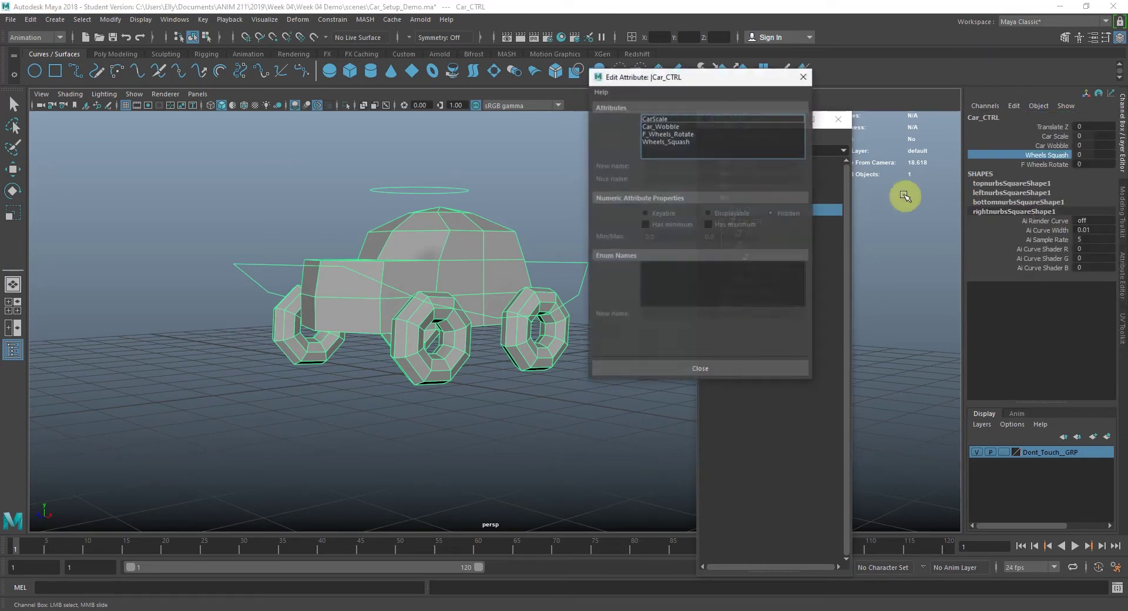
{"action": "left_click", "coordinate": [670, 141]}
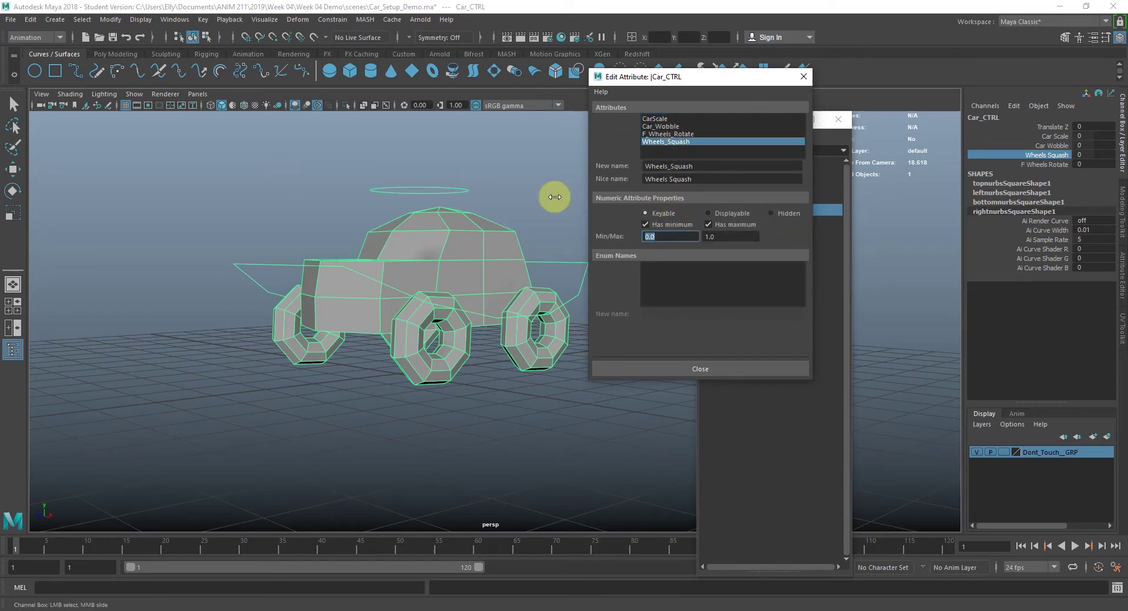
{"action": "left_click", "coordinate": [698, 369]}
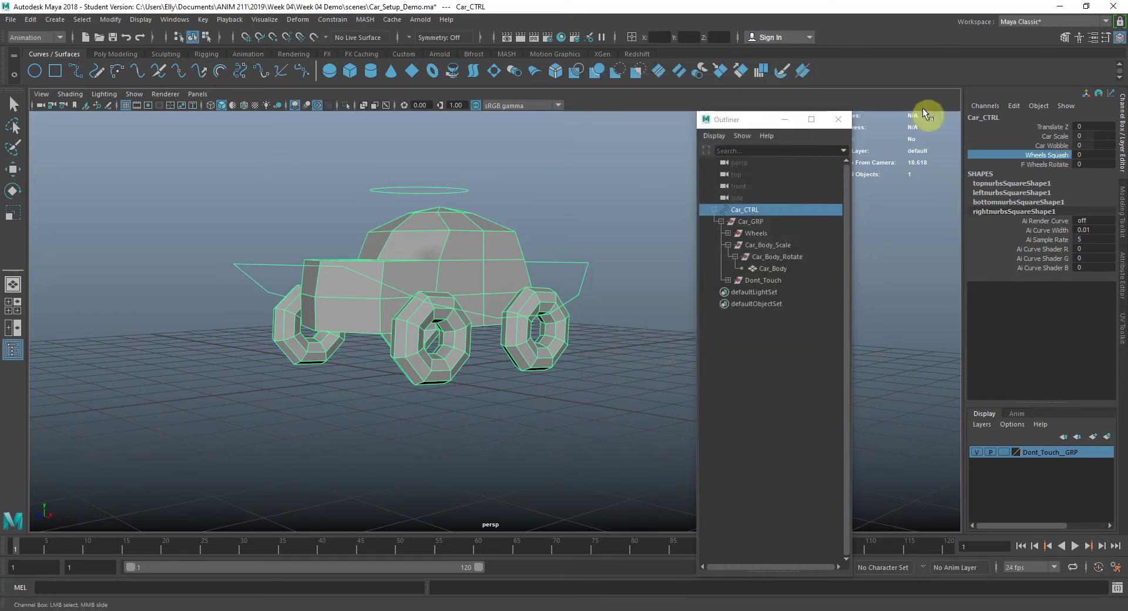
Step: Scrub Wheels Squash again to preview the wheel deformation, and undo the change
{"action": "mouse_move", "coordinate": [926, 236]}
{"action": "middle_mouse_down"}
{"action": "mouse_move", "coordinate": [1028, 227]}
{"action": "mouse_move", "coordinate": [927, 216]}
{"action": "middle_mouse_up"}
{"action": "key", "text": "ctrl+z"}
{"action": "key", "text": "ctrl+z"}
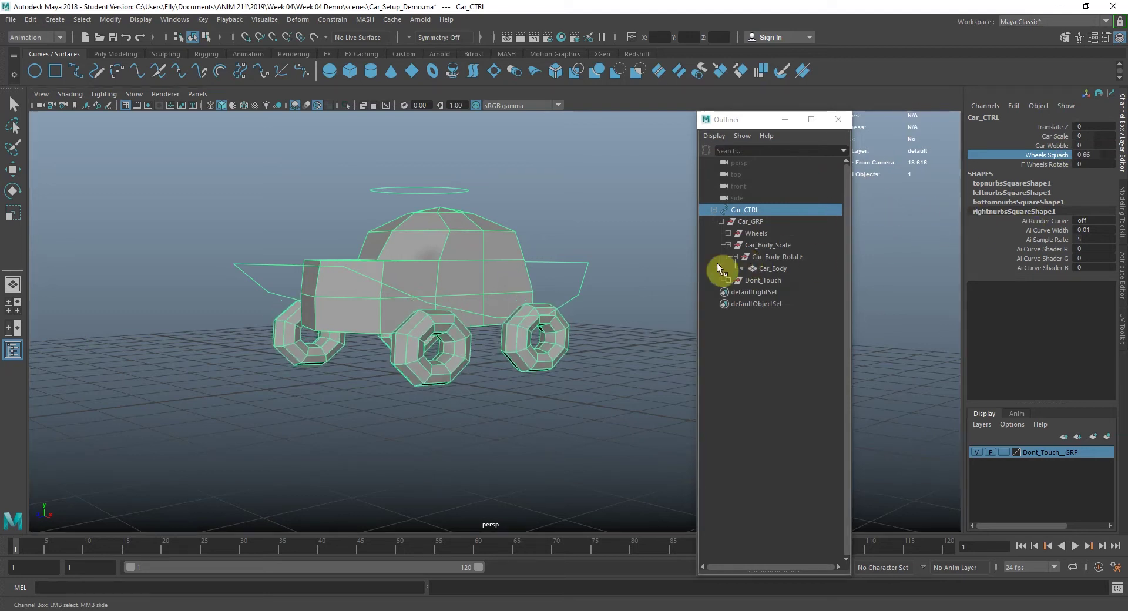
{"action": "key", "text": "q"}
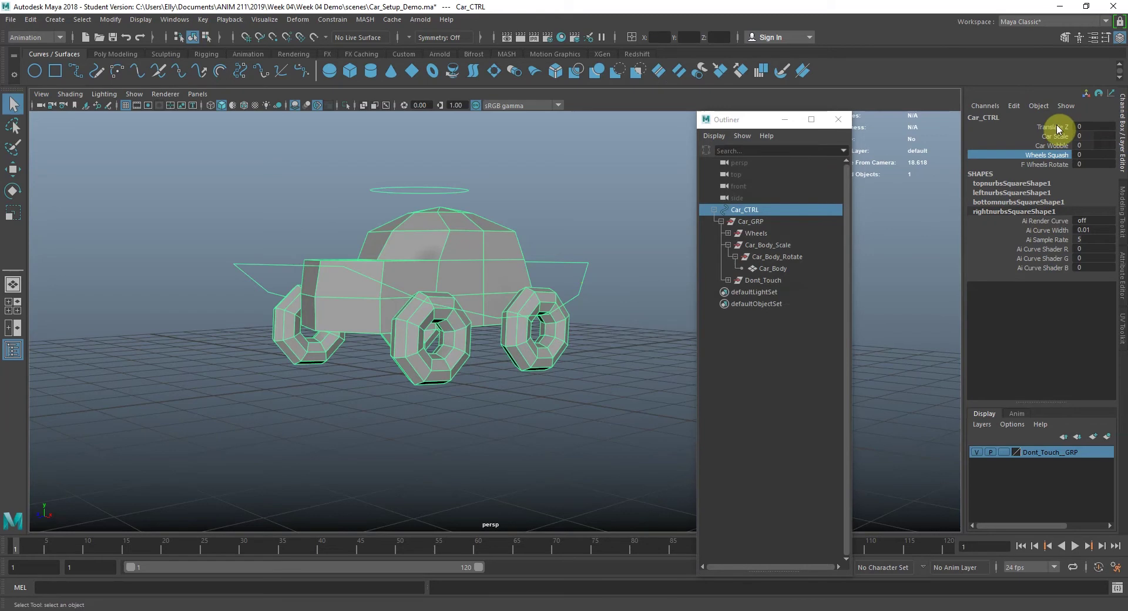
Step: Scrub Car_CTRL's Translate Z to test the car driving along the grid, viewing it from another angle
{"action": "left_click", "coordinate": [1056, 127]}
{"action": "key", "text": "w"}
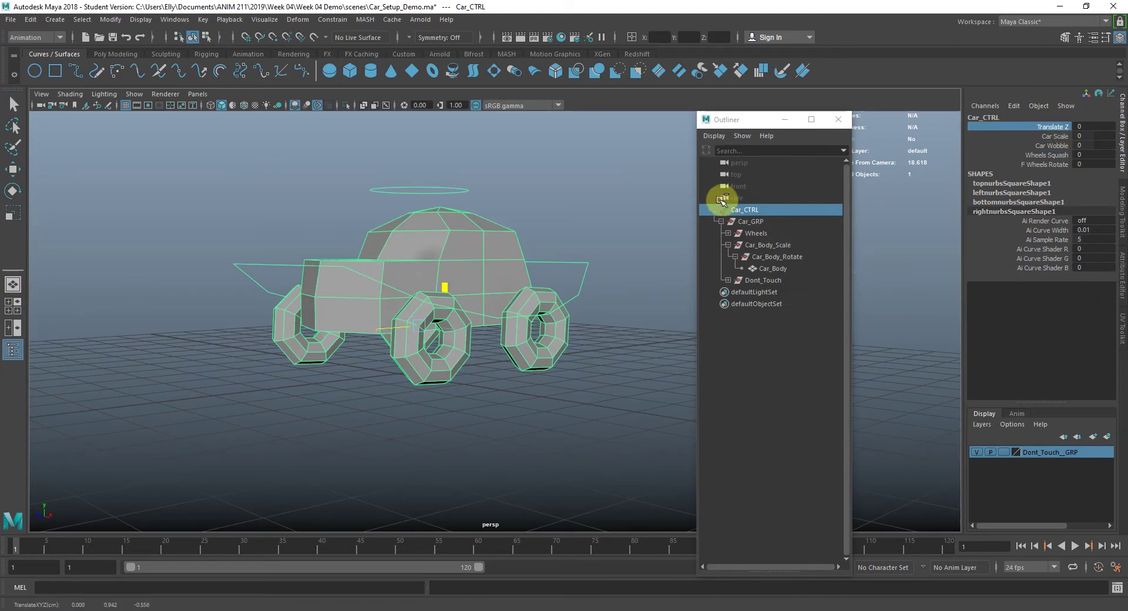
{"action": "left_click", "coordinate": [1058, 127]}
{"action": "key", "text": "w"}
{"action": "left_click", "coordinate": [586, 207]}
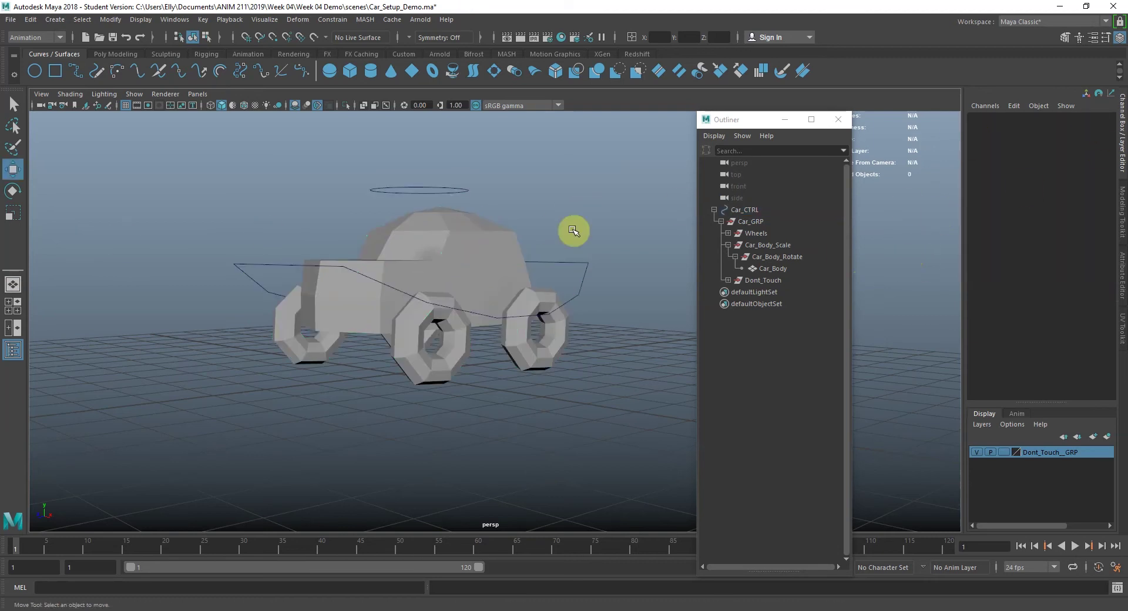
{"action": "left_click", "coordinate": [586, 273]}
{"action": "left_click", "coordinate": [1052, 127]}
{"action": "middle_click_drag", "start_coordinate": [876, 229], "coordinate": [884, 258]}
{"action": "left_click_drag", "start_coordinate": [536, 258], "coordinate": [506, 225], "text": "alt"}
{"action": "scroll", "coordinate": [546, 262], "scroll_direction": "down", "scroll_amount": 4}
{"action": "middle_click_drag", "start_coordinate": [568, 254], "coordinate": [613, 253]}
Step: Test Car_CTRL's Car Scale and Car Wobble attributes, reset Car Wobble to 0, and undo the last test changes
{"action": "left_click", "coordinate": [1052, 136]}
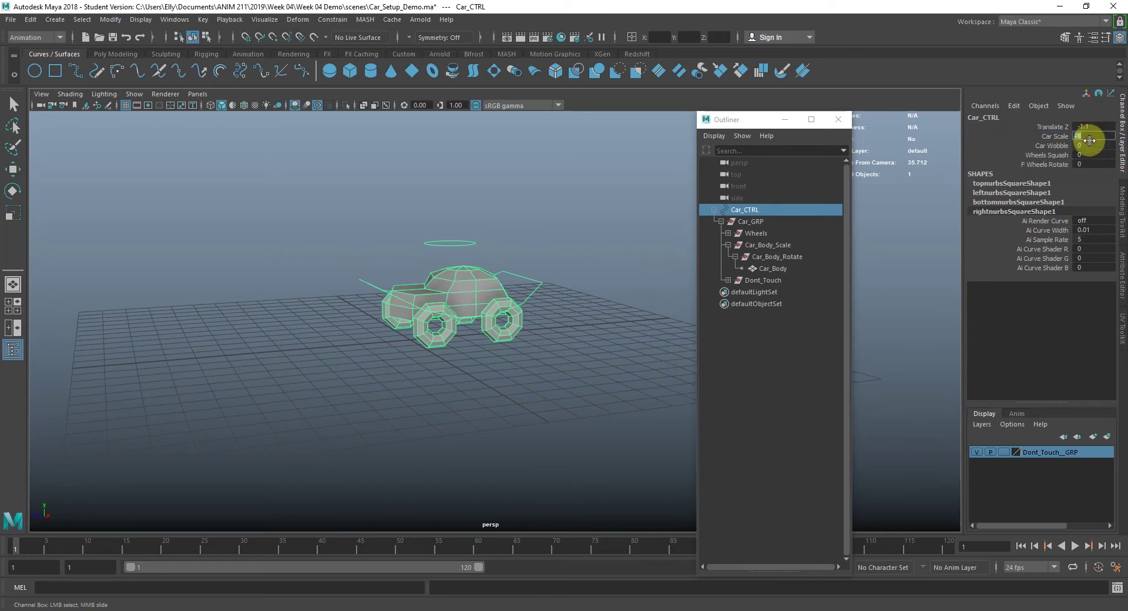
{"action": "left_click", "coordinate": [1052, 145]}
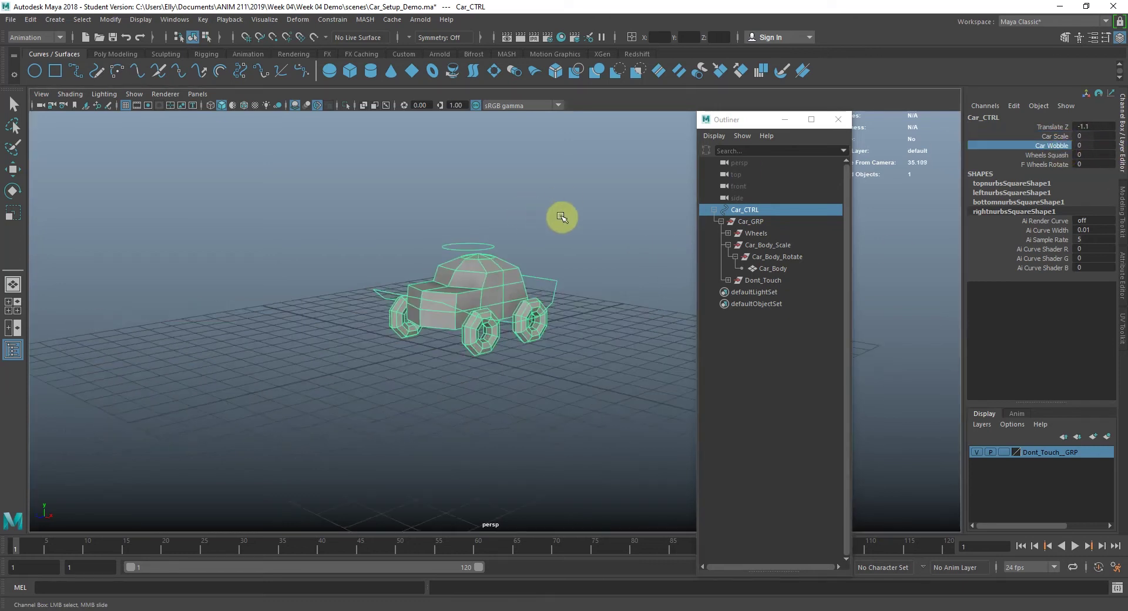
{"action": "middle_click_drag", "start_coordinate": [565, 217], "coordinate": [557, 223]}
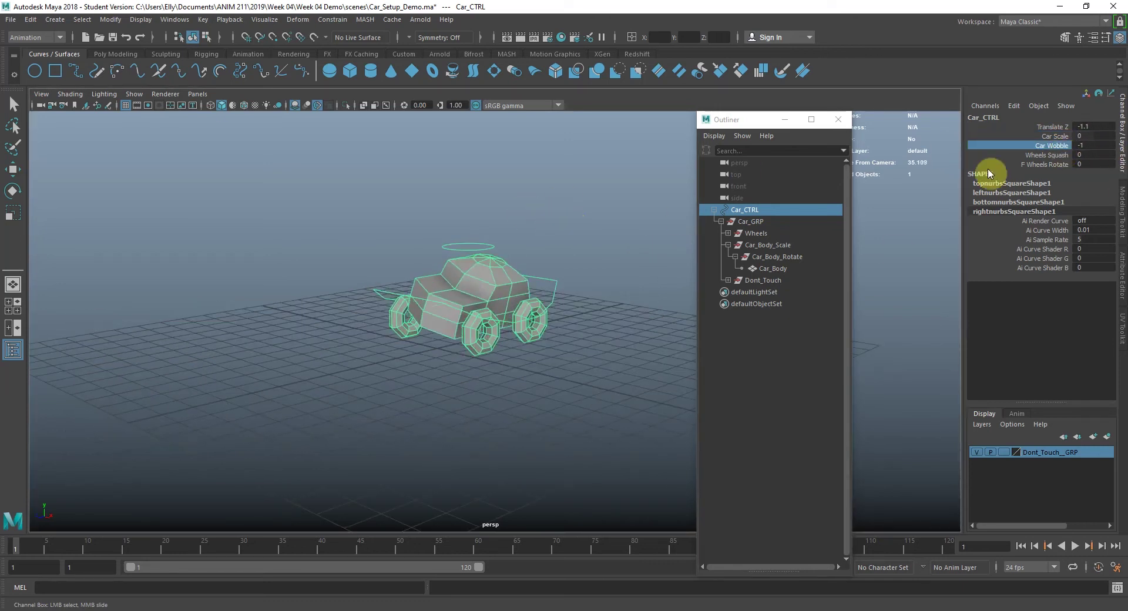
{"action": "type", "text": "0"}
{"action": "key", "text": "Return"}
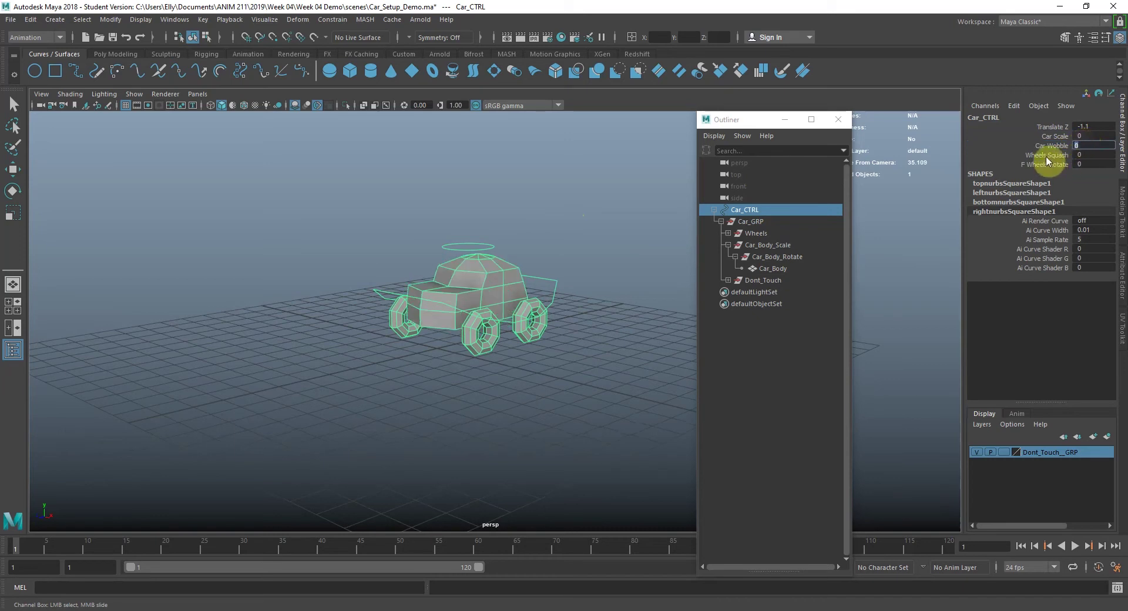
{"action": "middle_click_drag", "start_coordinate": [601, 228], "coordinate": [627, 250], "text": "ctrl"}
{"action": "scroll", "coordinate": [633, 230], "scroll_direction": "down", "scroll_amount": 1}
{"action": "key", "text": "ctrl+z"}
{"action": "key", "text": "ctrl+z"}
Step: Examine the car rig from several angles, checking how its control curve and parts can be selected and moved
{"action": "right_click_drag", "start_coordinate": [438, 296], "coordinate": [647, 292], "text": "alt"}
{"action": "left_click_drag", "start_coordinate": [647, 292], "coordinate": [393, 268], "text": "alt"}
{"action": "right_click_drag", "start_coordinate": [447, 255], "coordinate": [551, 247], "text": "alt"}
{"action": "left_click", "coordinate": [589, 225]}
{"action": "left_click_drag", "start_coordinate": [512, 250], "coordinate": [568, 282], "text": "alt"}
{"action": "scroll", "coordinate": [551, 244], "scroll_direction": "up", "scroll_amount": 1}
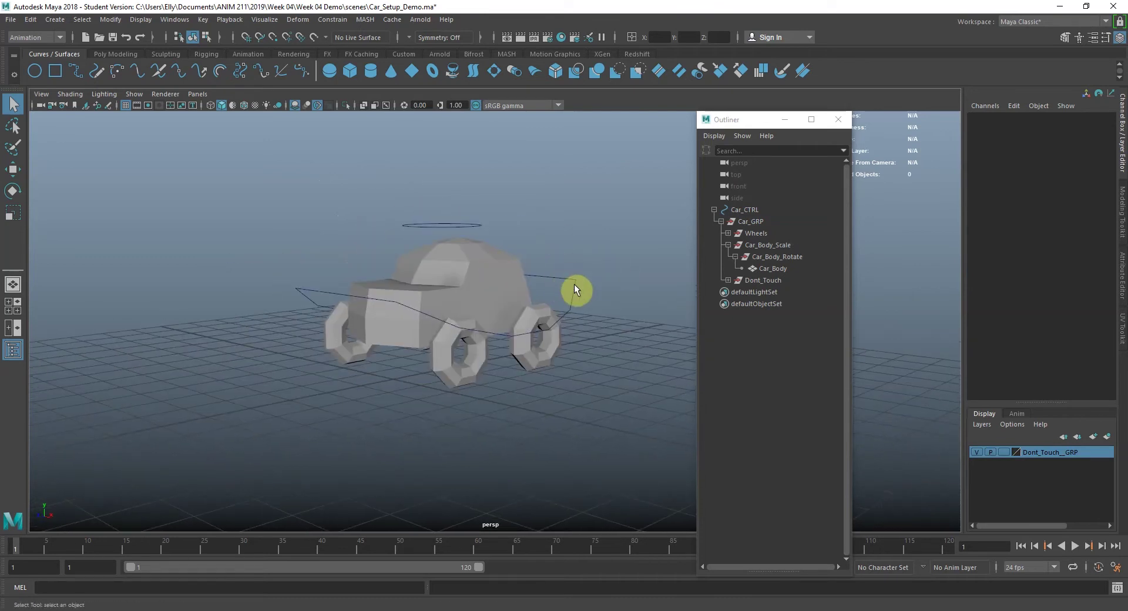
{"action": "left_click", "coordinate": [459, 227]}
{"action": "key", "text": "h"}
{"action": "left_click", "coordinate": [613, 289]}
{"action": "left_click_drag", "start_coordinate": [614, 289], "coordinate": [489, 311], "text": "alt"}
{"action": "left_click", "coordinate": [531, 293]}
{"action": "key", "text": "w"}
{"action": "mouse_move", "coordinate": [407, 330]}
{"action": "left_mouse_down"}
{"action": "mouse_move", "coordinate": [499, 327]}
{"action": "mouse_move", "coordinate": [152, 324]}
{"action": "mouse_move", "coordinate": [517, 329]}
{"action": "mouse_move", "coordinate": [286, 325]}
{"action": "mouse_move", "coordinate": [411, 320]}
{"action": "left_mouse_up"}
{"action": "left_click", "coordinate": [486, 385]}
{"action": "left_click_drag", "start_coordinate": [486, 385], "coordinate": [514, 372], "text": "alt"}
Step: Select all four wheel meshes of the car together
{"action": "key", "text": "q"}
{"action": "left_click", "coordinate": [425, 362]}
{"action": "left_click", "coordinate": [513, 373], "text": "shift"}
{"action": "left_click_drag", "start_coordinate": [414, 369], "coordinate": [452, 369], "text": "alt"}
{"action": "left_click", "coordinate": [408, 358], "text": "shift"}
{"action": "left_click", "coordinate": [454, 349], "text": "shift"}
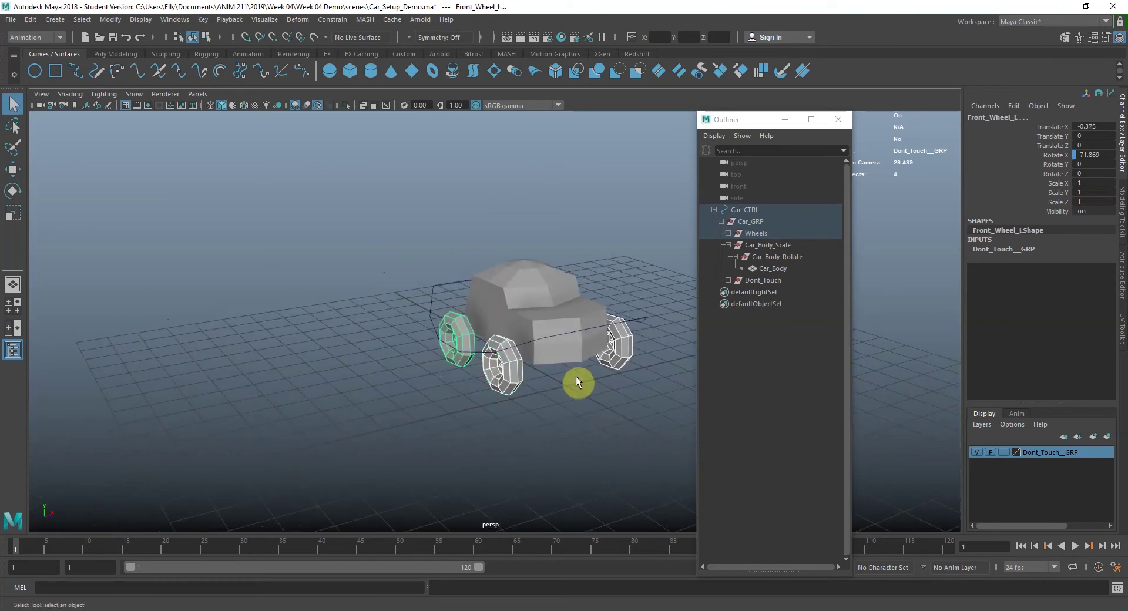
Step: Delete the Dont_Touch__GRP display layer
{"action": "left_click_drag", "start_coordinate": [567, 376], "coordinate": [478, 358], "text": "alt"}
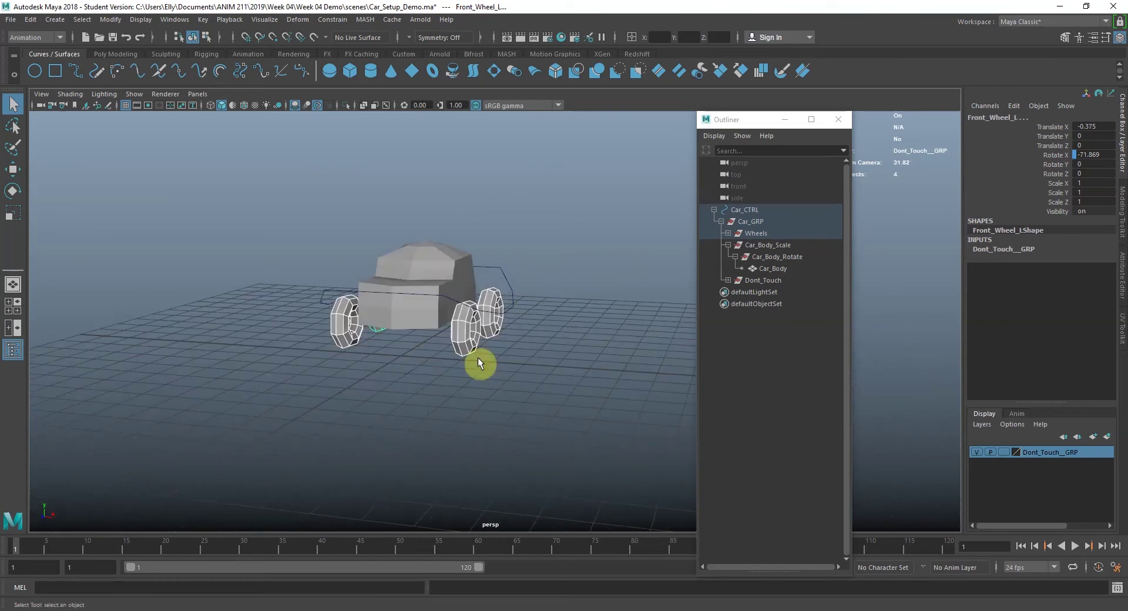
{"action": "right_click", "coordinate": [1057, 449]}
{"action": "left_click", "coordinate": [1051, 566]}
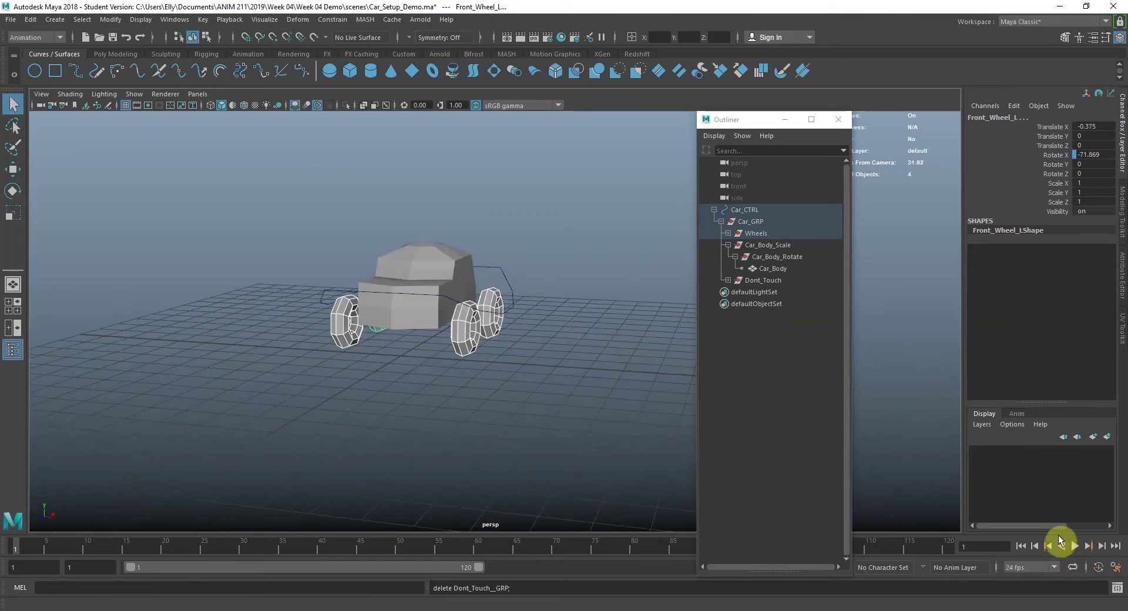
Step: Create a display layer from the four selected wheels, name it Dont_Touch_GRP, and set it to Reference
{"action": "left_click_drag", "start_coordinate": [523, 369], "coordinate": [560, 357], "text": "alt"}
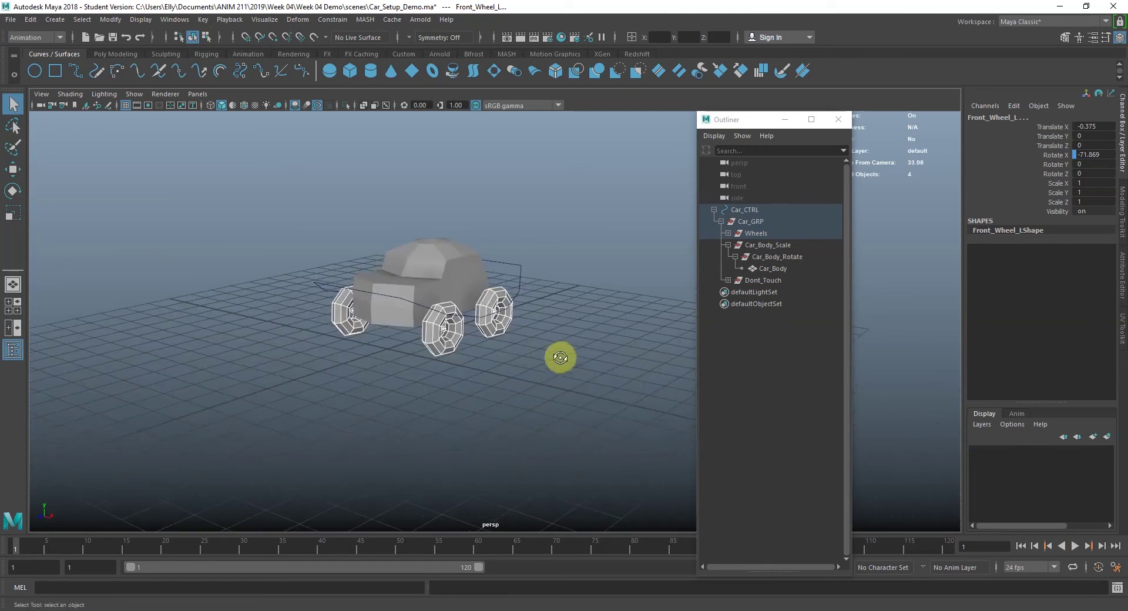
{"action": "left_click", "coordinate": [1108, 438]}
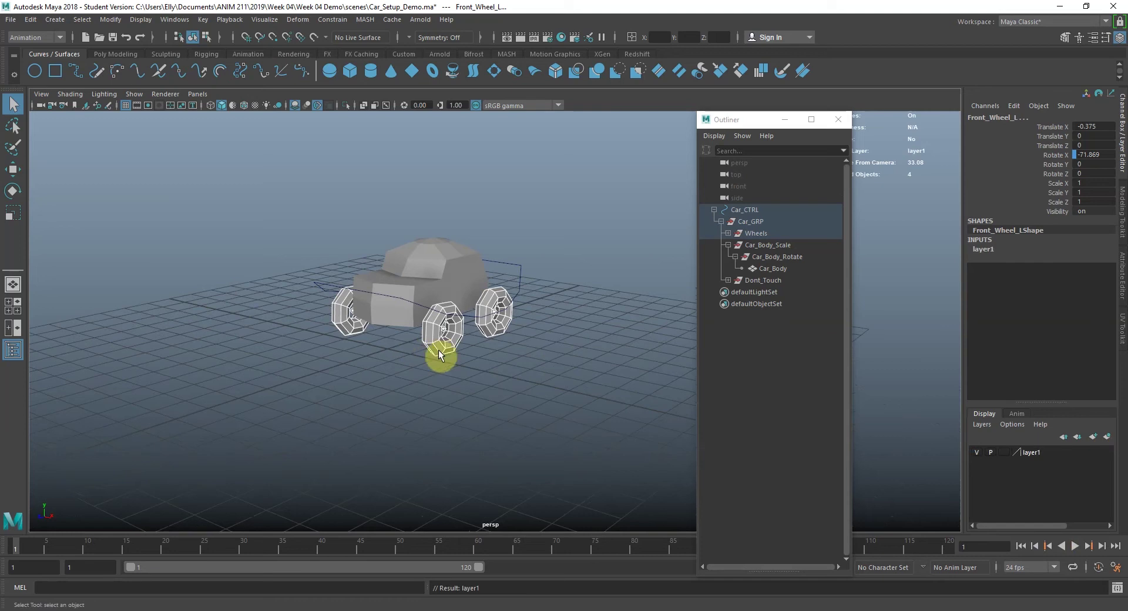
{"action": "left_click", "coordinate": [1035, 451]}
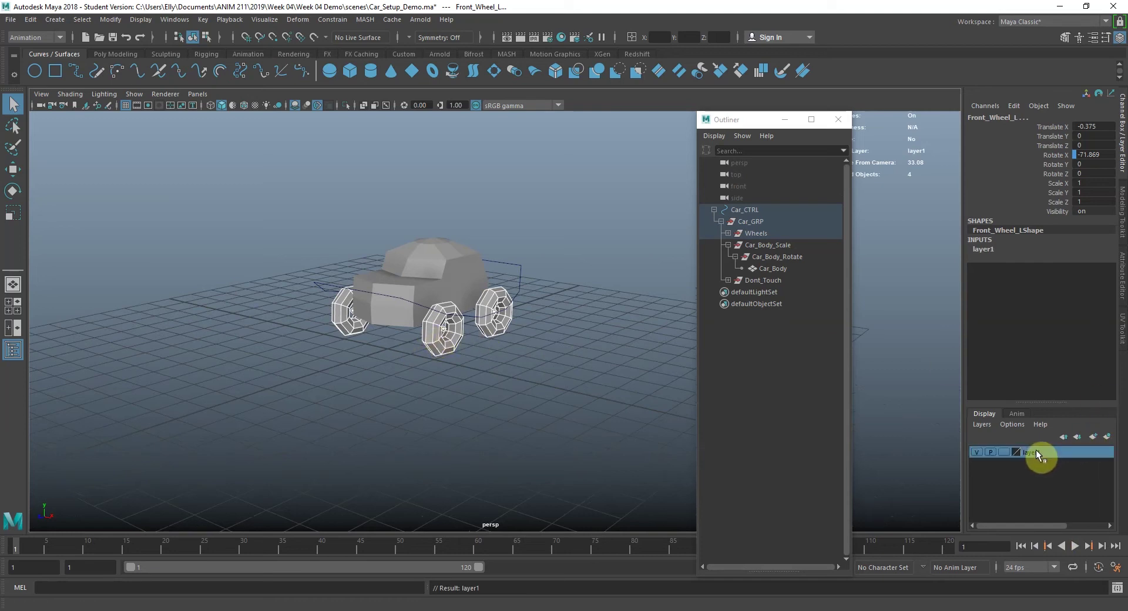
{"action": "right_click", "coordinate": [1036, 451]}
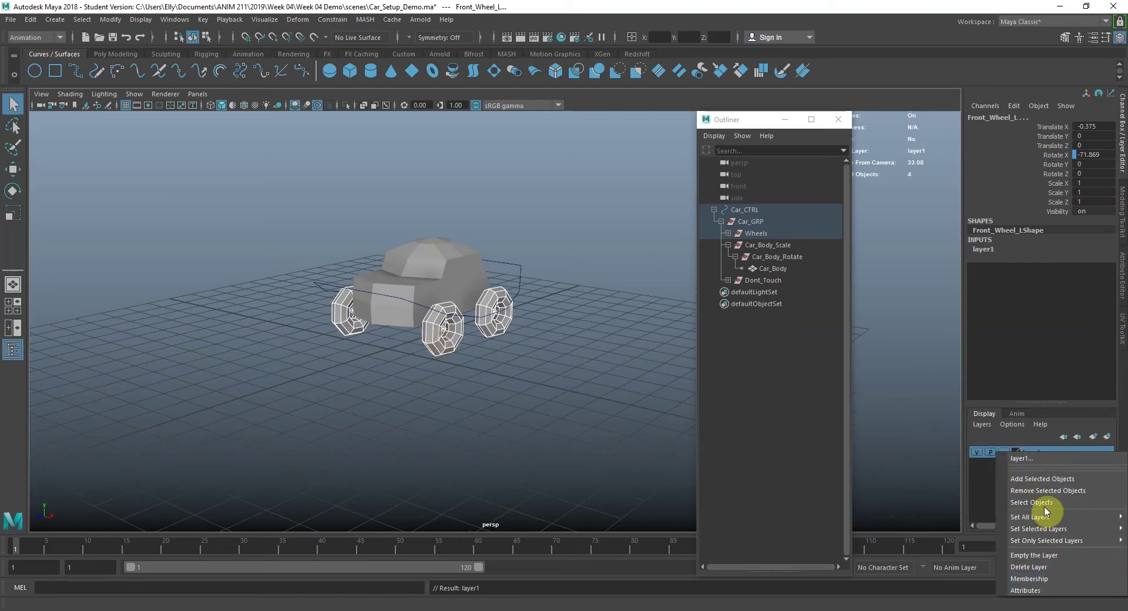
{"action": "left_click", "coordinate": [1036, 459]}
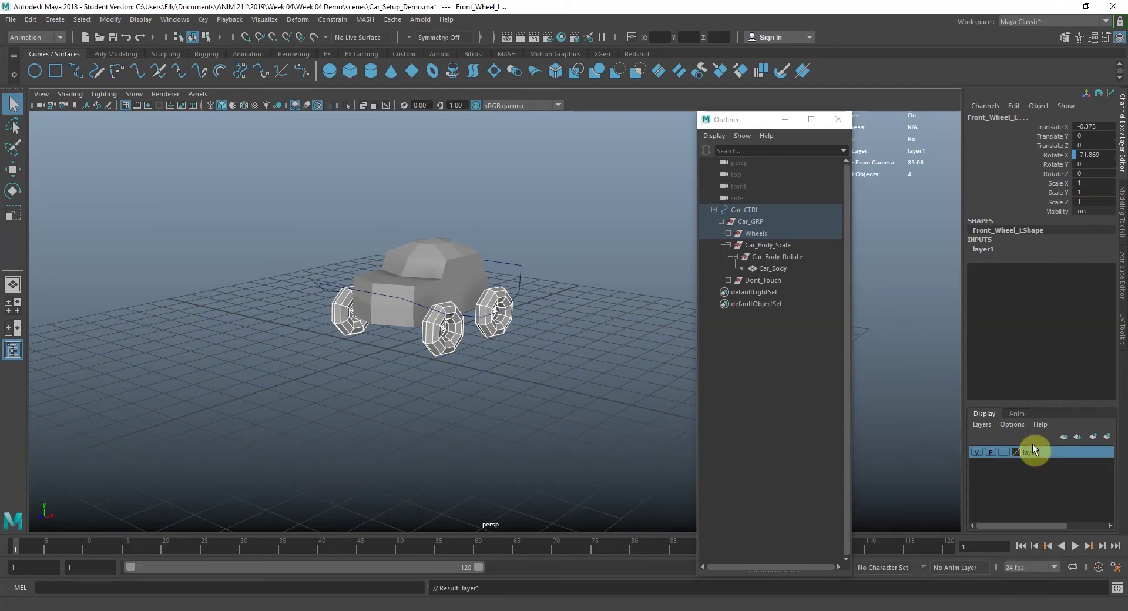
{"action": "type", "text": "Dont_Touch_GRP"}
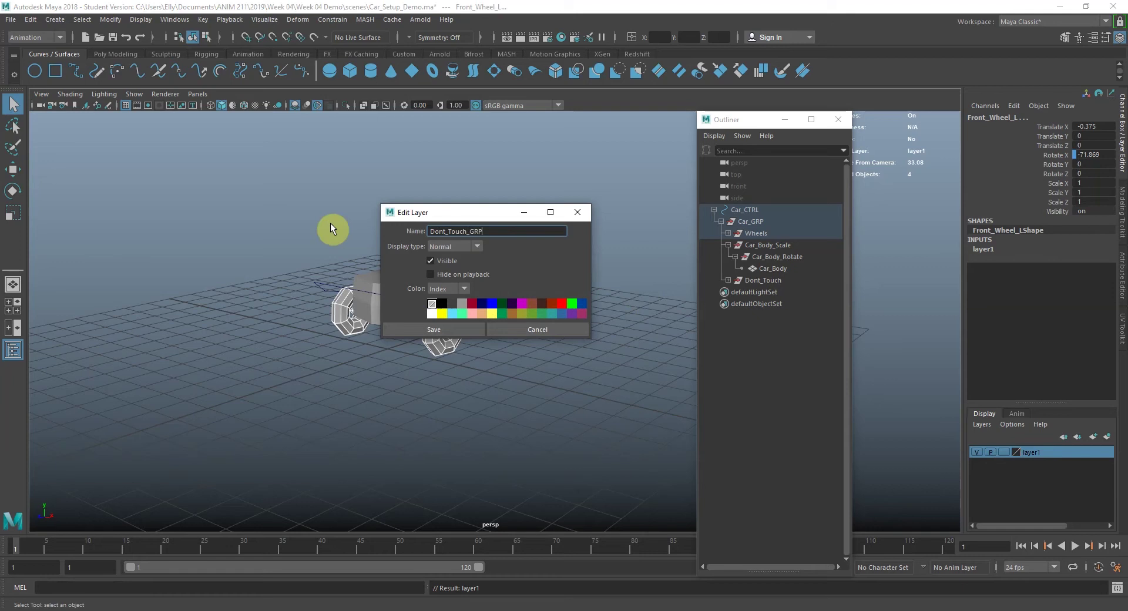
{"action": "key", "text": "Tab"}
{"action": "left_click", "coordinate": [424, 330]}
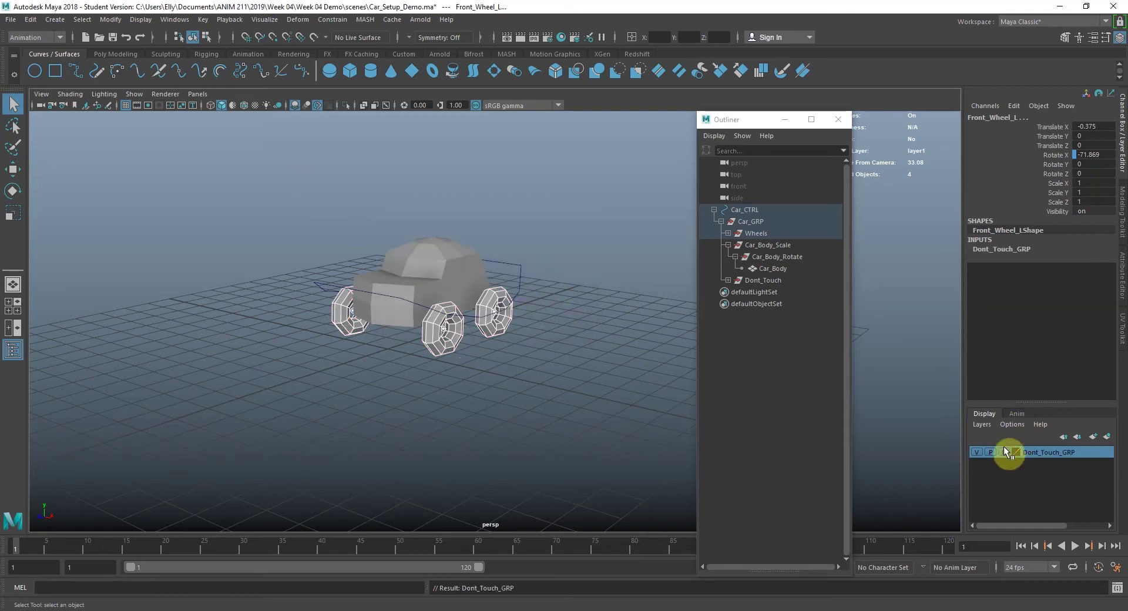
{"action": "left_click", "coordinate": [533, 348]}
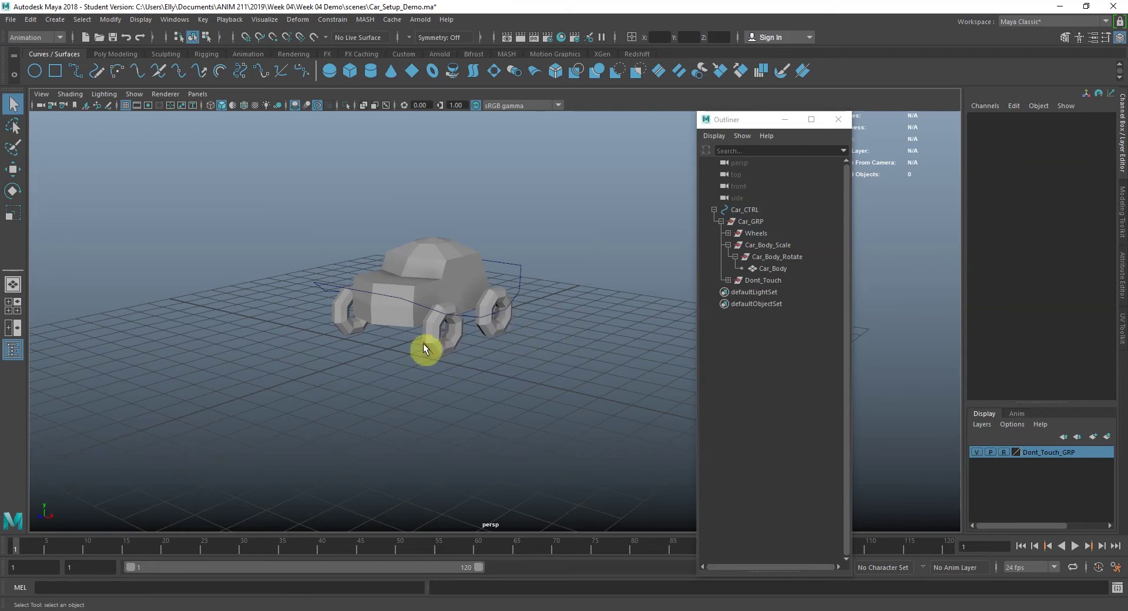
Step: Add the Car_Body mesh to the Dont_Touch_GRP display layer
{"action": "left_click", "coordinate": [398, 313]}
{"action": "left_click_drag", "start_coordinate": [541, 342], "coordinate": [461, 340], "text": "alt"}
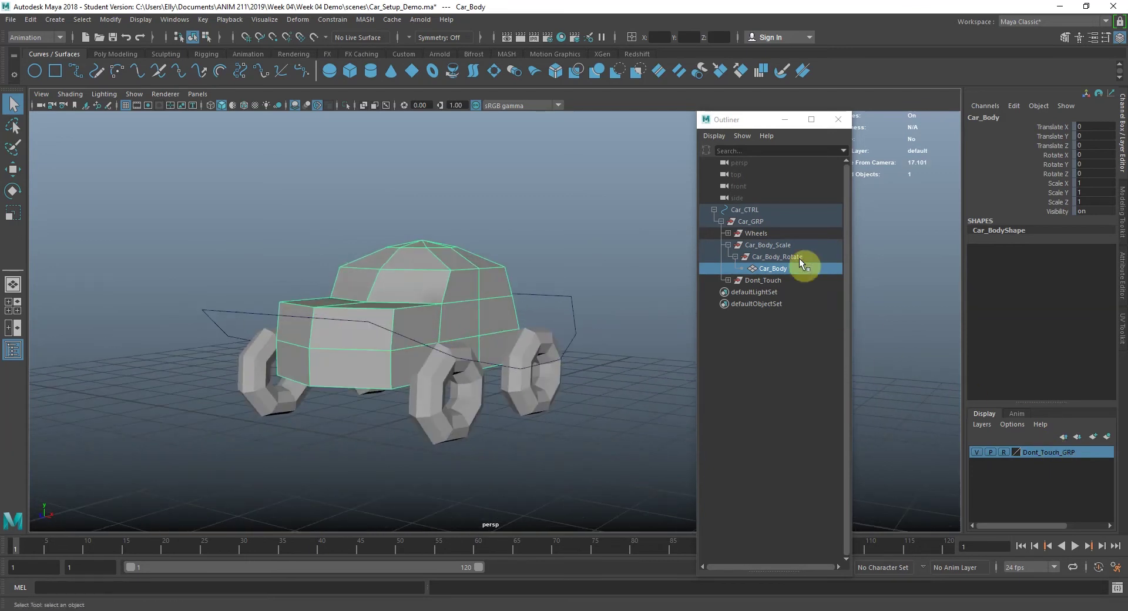
{"action": "left_click", "coordinate": [767, 209]}
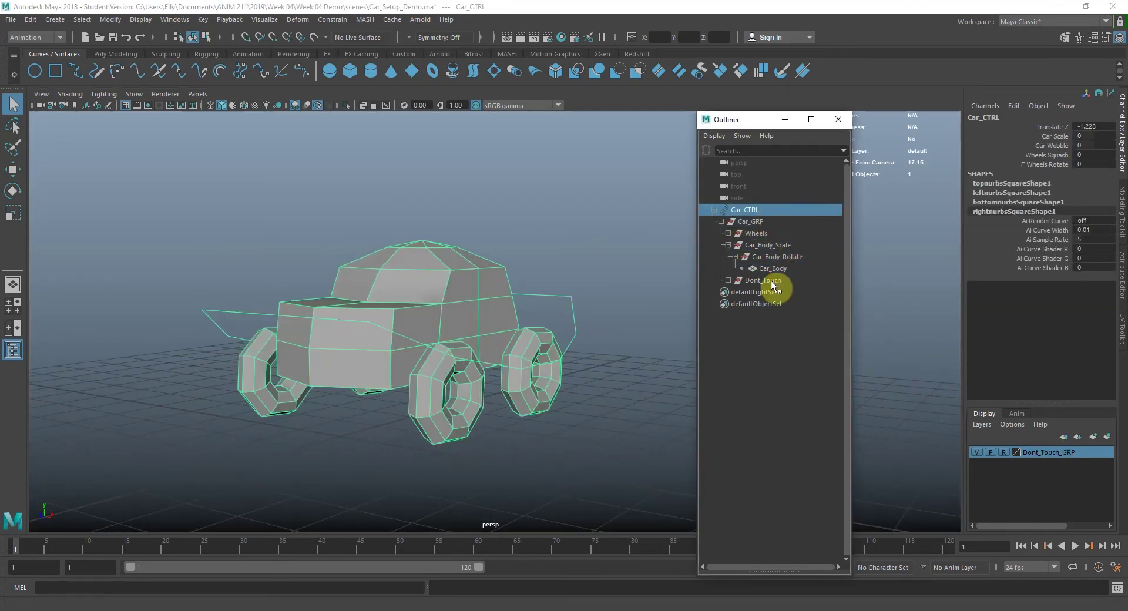
{"action": "left_click", "coordinate": [485, 288]}
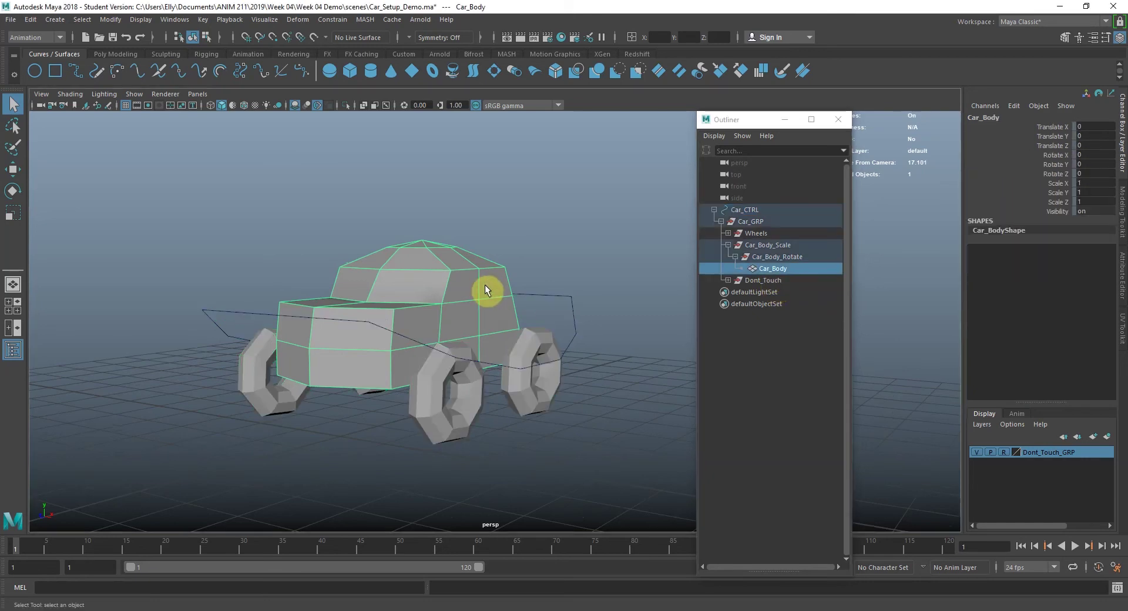
{"action": "right_click", "coordinate": [1028, 455]}
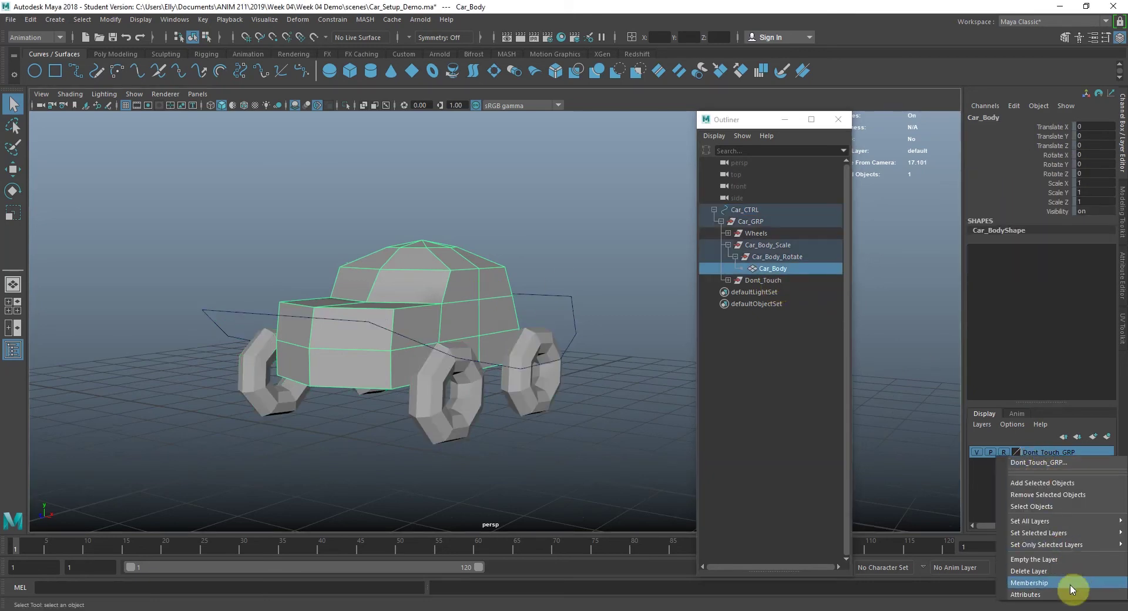
{"action": "left_click", "coordinate": [1055, 488]}
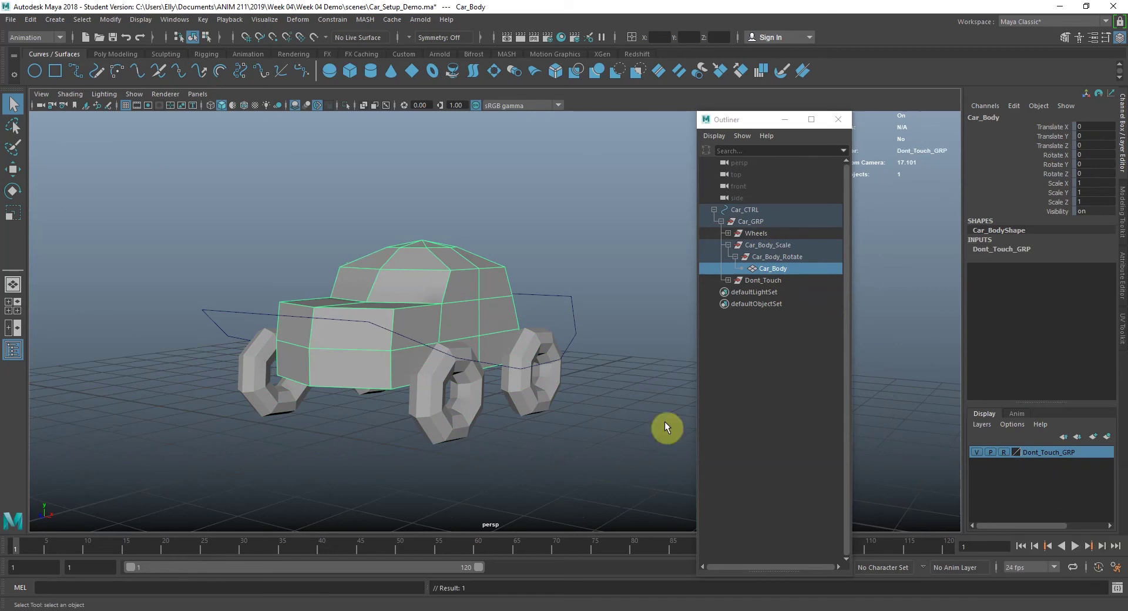
Step: Test moving Car_CTRL along Z and changing its F Wheels Rotate attribute, and undo the attribute change
{"action": "left_click", "coordinate": [620, 418]}
{"action": "left_click_drag", "start_coordinate": [620, 419], "coordinate": [446, 372], "text": "alt"}
{"action": "left_click_drag", "start_coordinate": [370, 382], "coordinate": [280, 307], "text": "alt"}
{"action": "left_click", "coordinate": [361, 306]}
{"action": "key", "text": "w"}
{"action": "left_click", "coordinate": [1051, 164]}
{"action": "middle_click_drag", "start_coordinate": [662, 255], "coordinate": [559, 267]}
{"action": "left_click_drag", "start_coordinate": [559, 267], "coordinate": [615, 319], "text": "alt"}
{"action": "key", "text": "ctrl+z"}
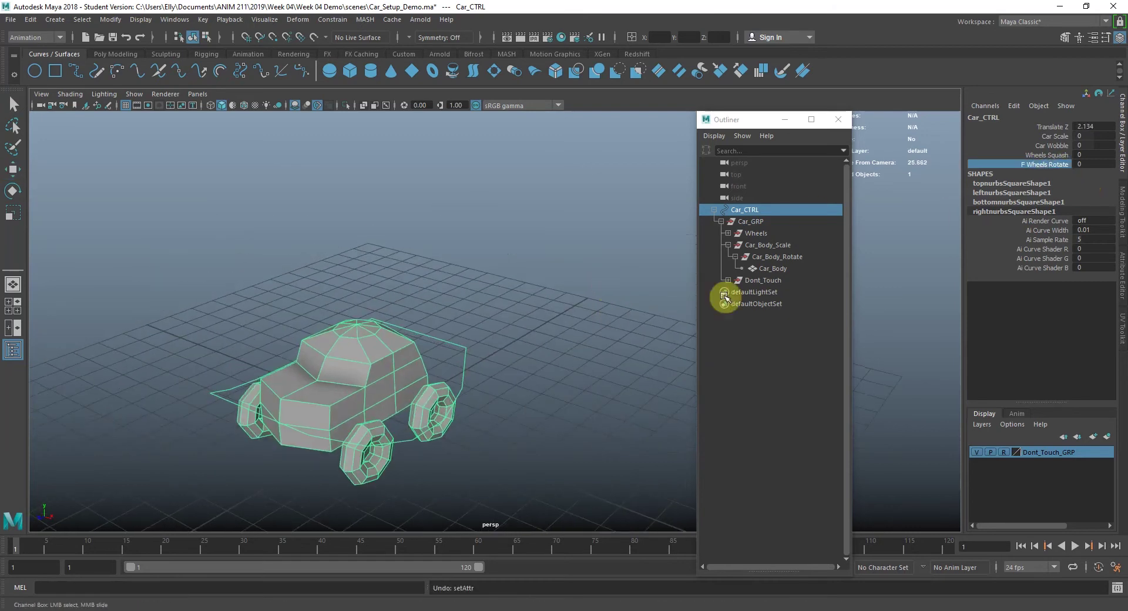
Step: Set Car_CTRL's Translate Z to 0 and deselect the rig
{"action": "left_click", "coordinate": [1087, 127]}
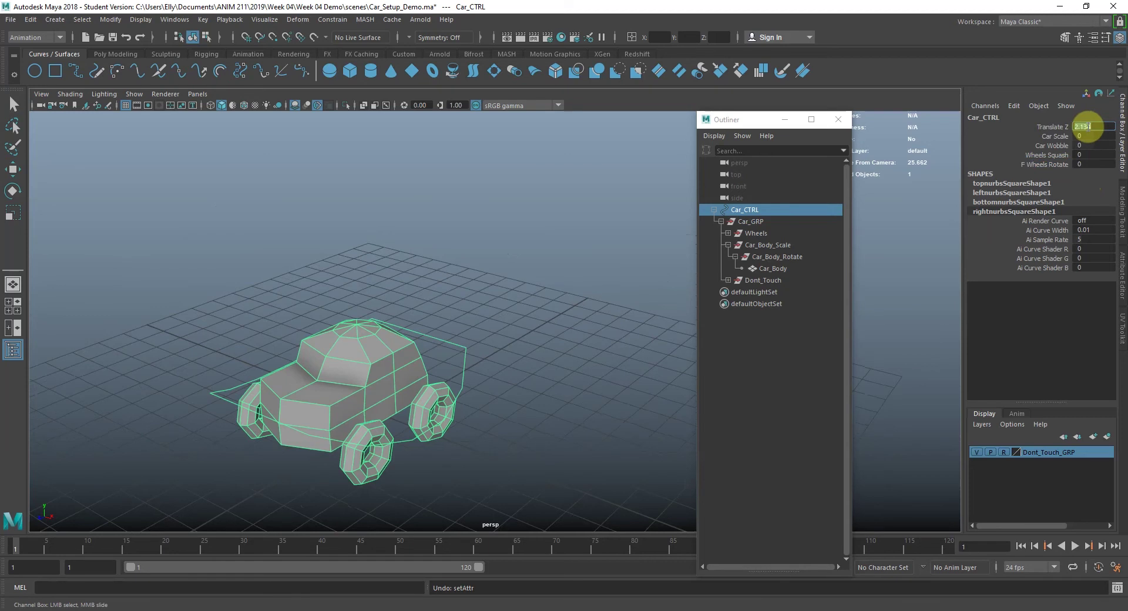
{"action": "type", "text": "0"}
{"action": "key", "text": "Return"}
{"action": "left_click", "coordinate": [650, 281]}
{"action": "left_click_drag", "start_coordinate": [647, 283], "coordinate": [700, 290], "text": "alt"}
Step: Try to move Car_CTRL upward along the Y axis
{"action": "left_click", "coordinate": [761, 210]}
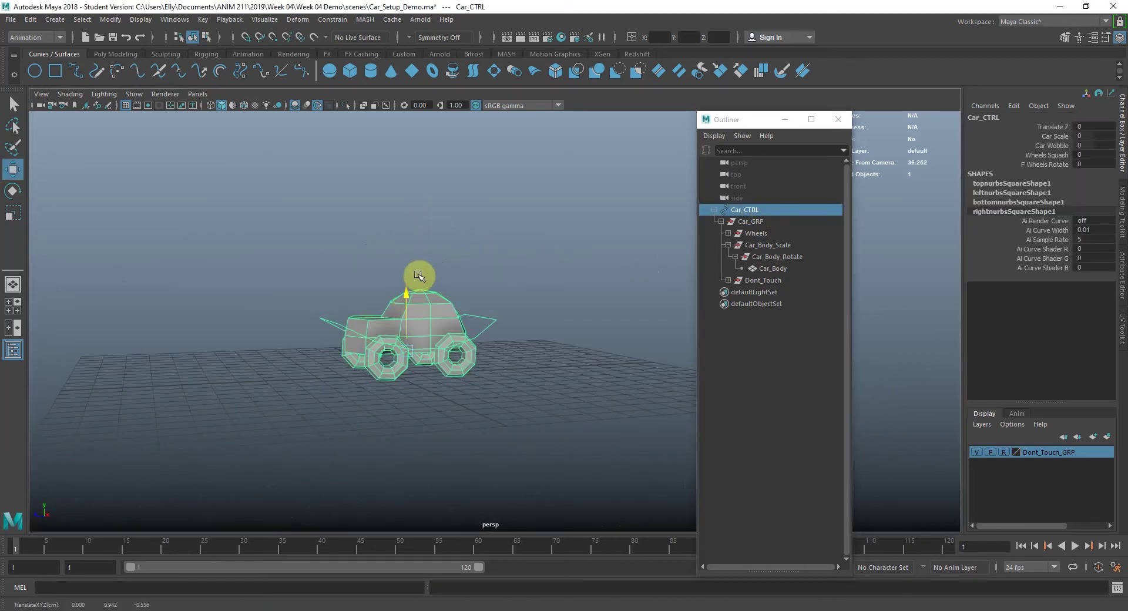
{"action": "left_click_drag", "start_coordinate": [405, 269], "coordinate": [420, 296]}
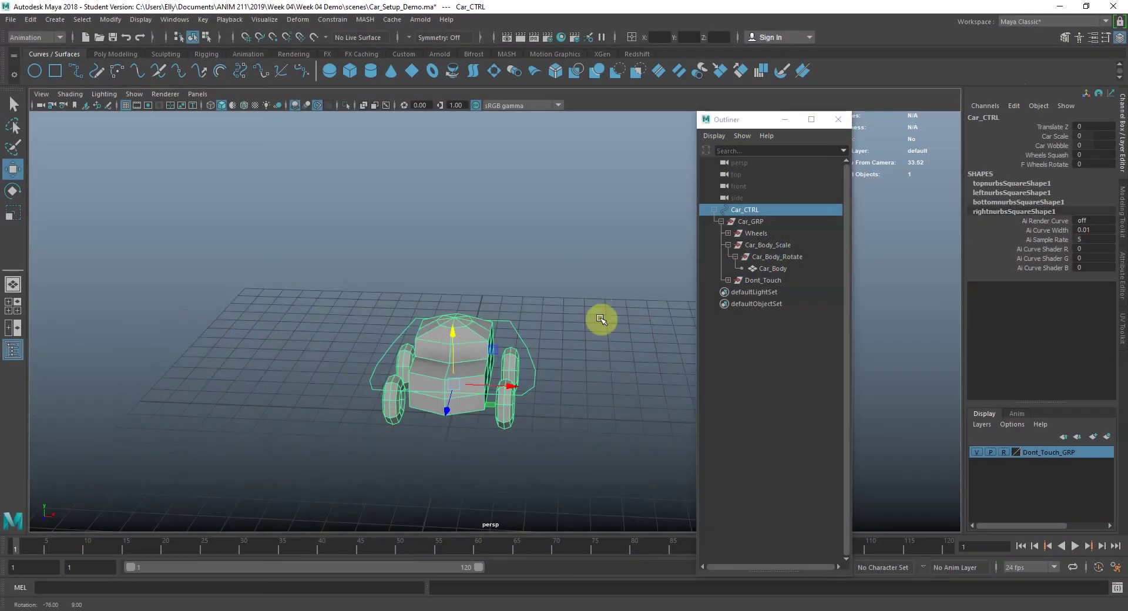
{"action": "left_click_drag", "start_coordinate": [600, 321], "coordinate": [670, 346], "text": "alt"}
Step: Unlock Car_CTRL's Translate X and Translate Y attributes in Channel Control
{"action": "left_click", "coordinate": [1052, 127]}
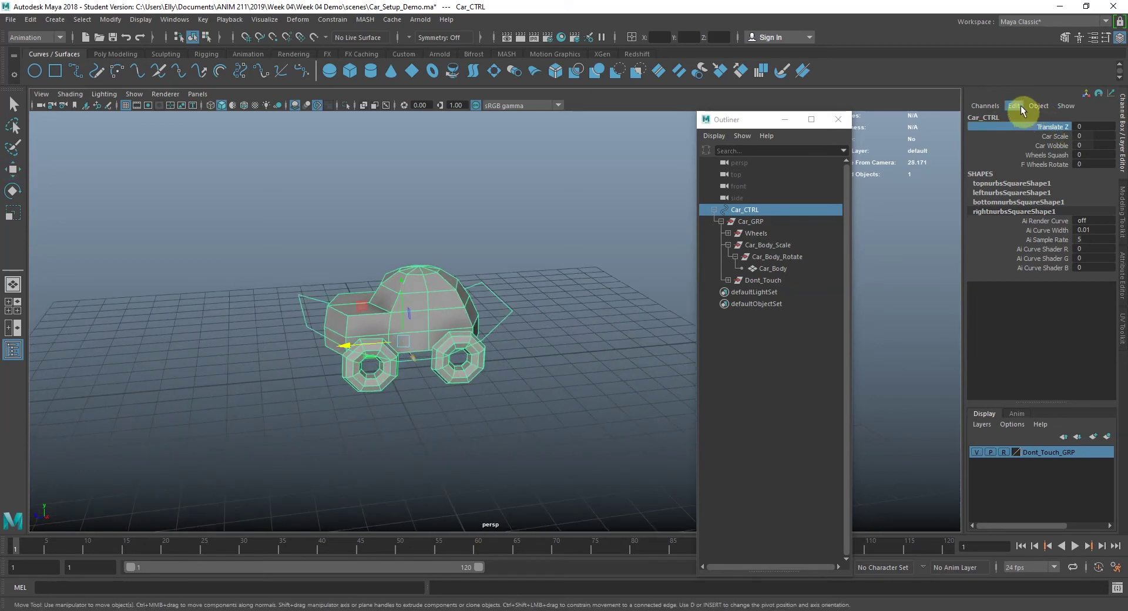
{"action": "left_click", "coordinate": [1020, 105]}
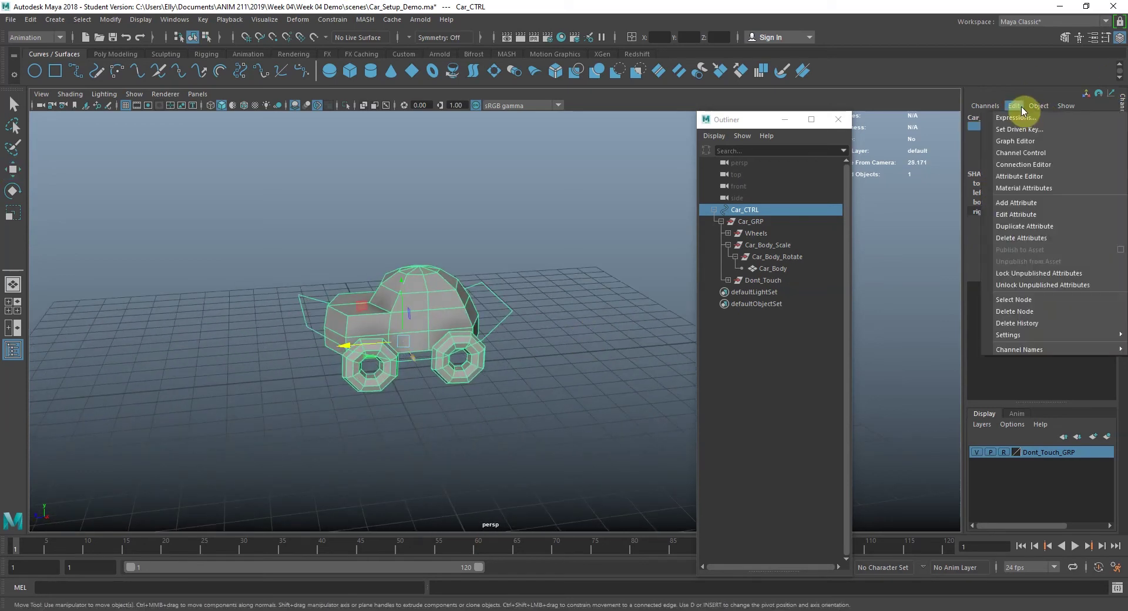
{"action": "left_click", "coordinate": [1013, 153]}
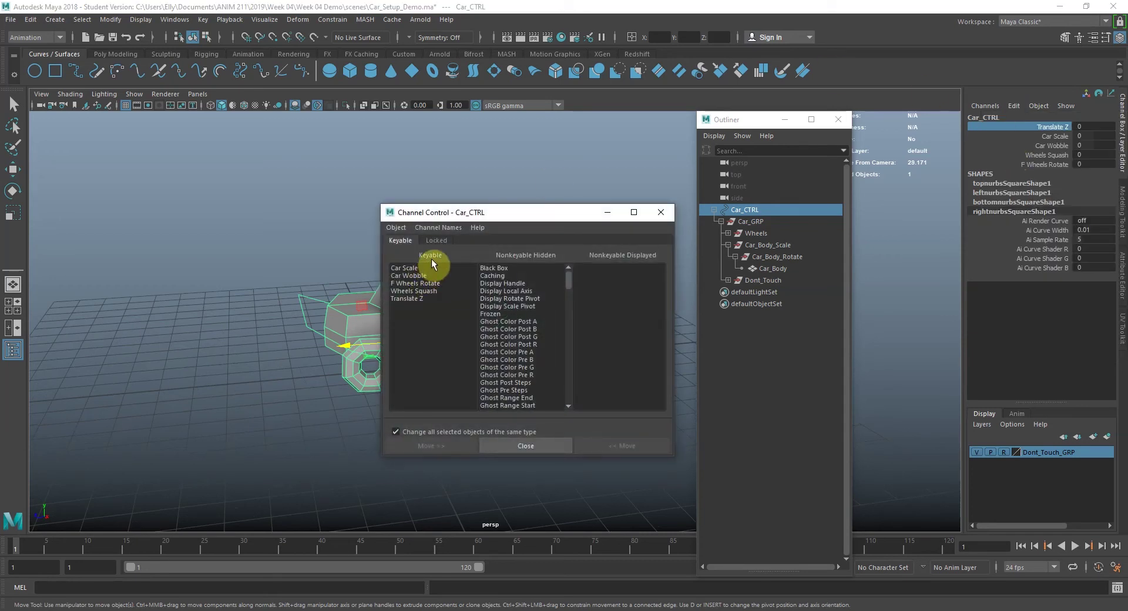
{"action": "left_click_drag", "start_coordinate": [523, 214], "coordinate": [646, 151]}
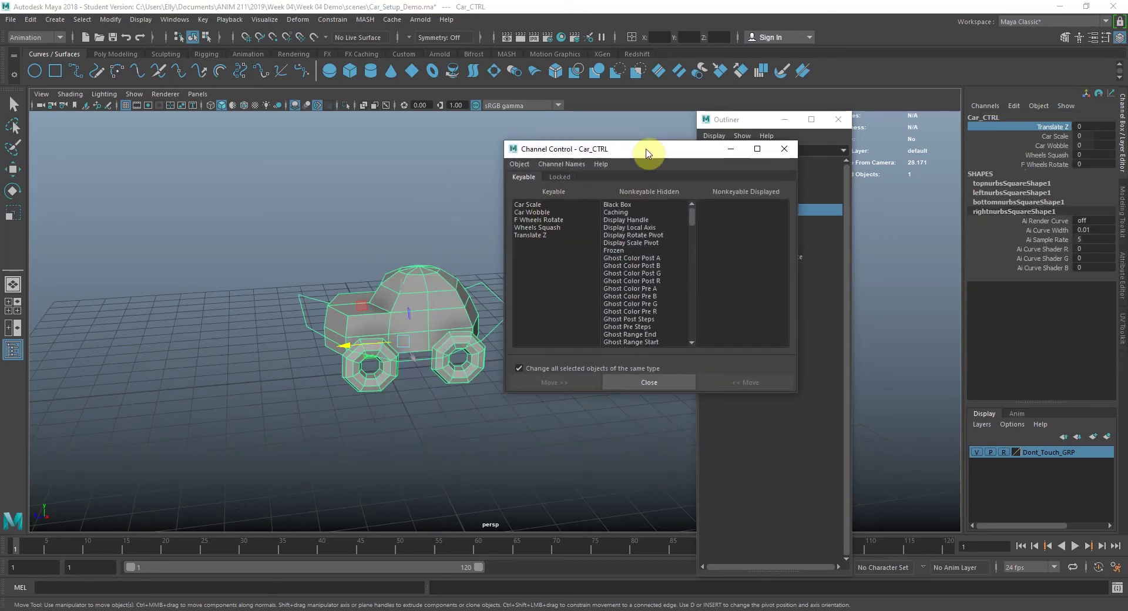
{"action": "left_click", "coordinate": [565, 176]}
{"action": "left_click_drag", "start_coordinate": [549, 251], "coordinate": [551, 258]}
{"action": "left_click", "coordinate": [585, 382]}
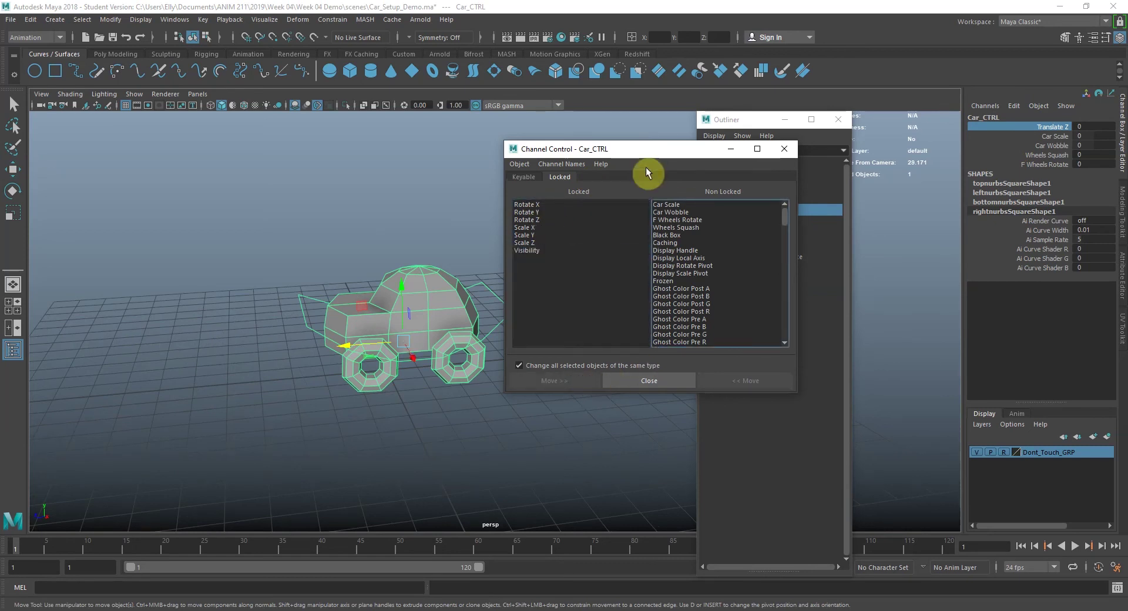
Step: Make Car_CTRL's hidden Translate X and Translate Y attributes keyable and close Channel Control
{"action": "left_click", "coordinate": [525, 178]}
{"action": "scroll", "coordinate": [650, 238], "scroll_direction": "down", "scroll_amount": 10}
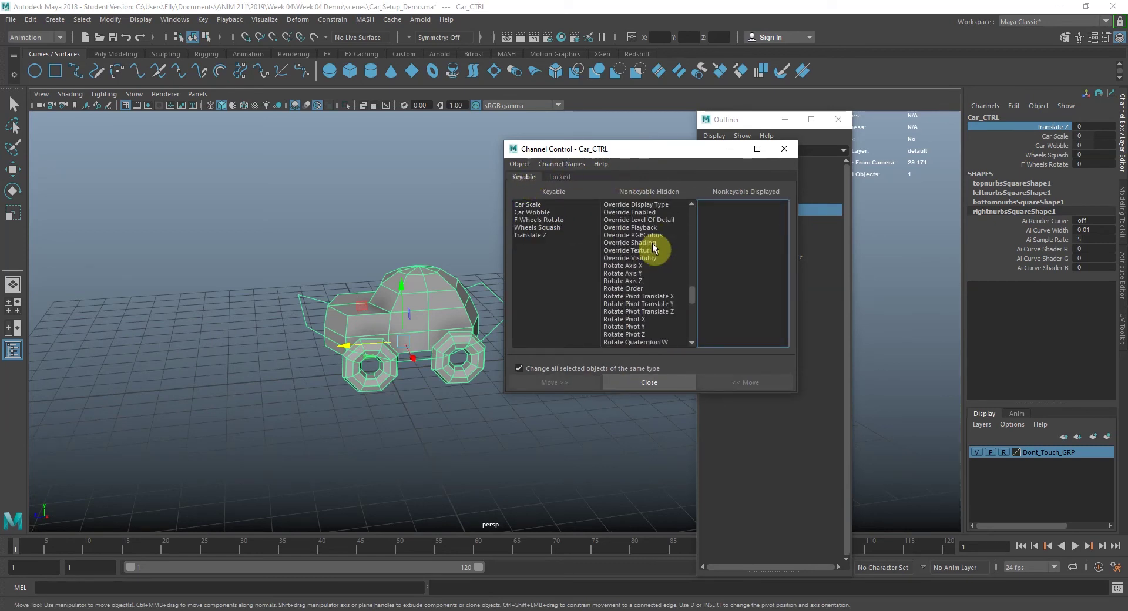
{"action": "scroll", "coordinate": [655, 248], "scroll_direction": "down", "scroll_amount": 1}
{"action": "left_click_drag", "start_coordinate": [642, 273], "coordinate": [642, 281]}
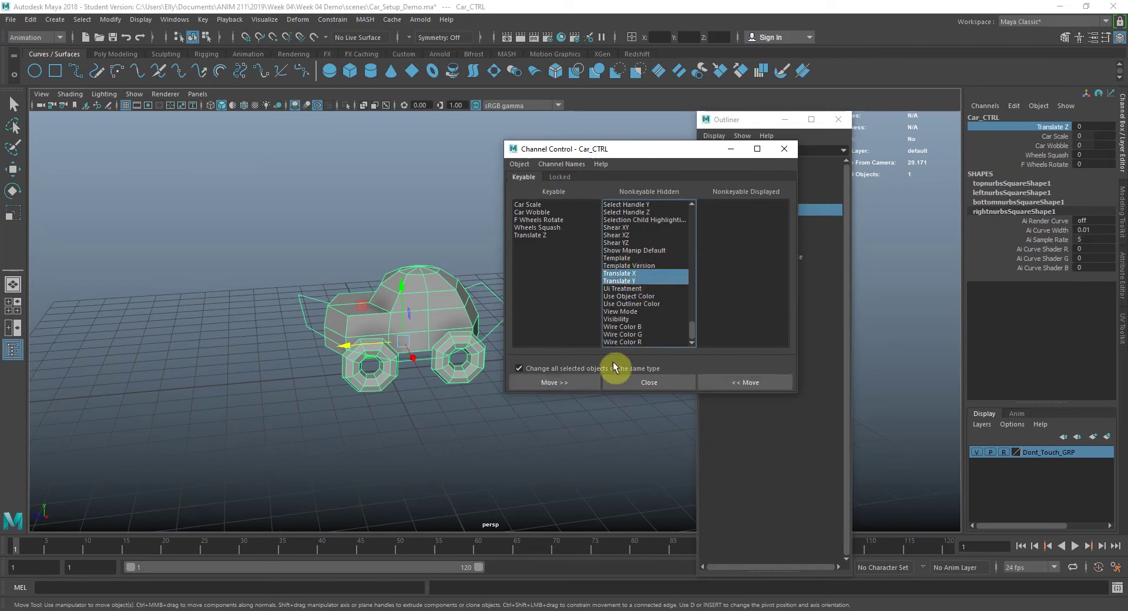
{"action": "left_click", "coordinate": [728, 382]}
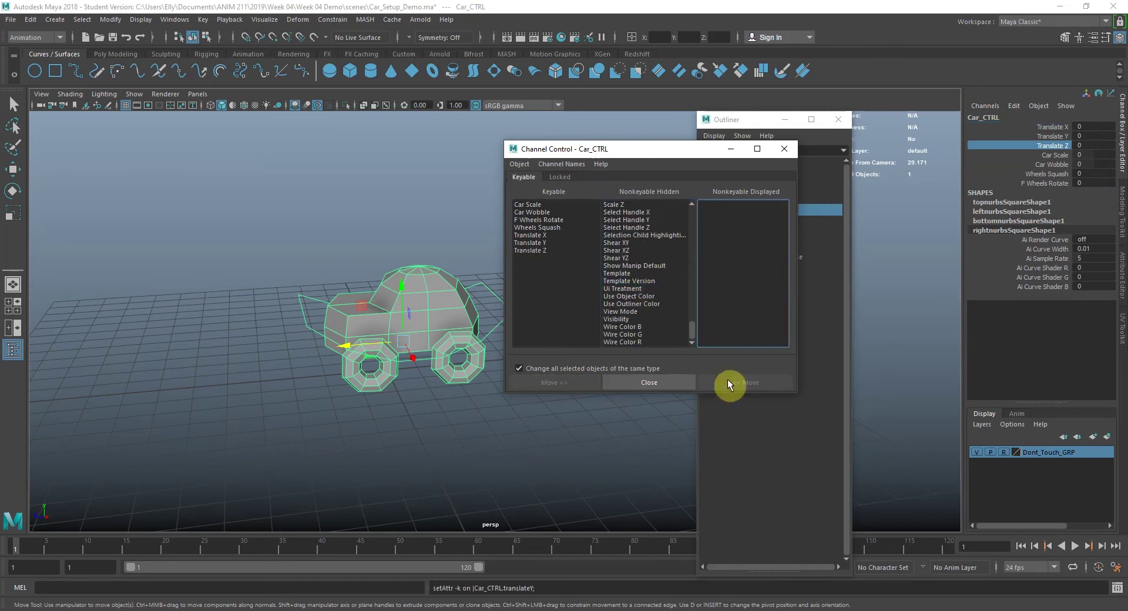
{"action": "left_click", "coordinate": [782, 147]}
Step: Test moving Car_CTRL up and down along the Y axis and undo the last move
{"action": "left_click", "coordinate": [542, 198]}
{"action": "key", "text": "w"}
{"action": "left_click_drag", "start_coordinate": [506, 288], "coordinate": [519, 318], "text": "alt"}
{"action": "left_click", "coordinate": [518, 319]}
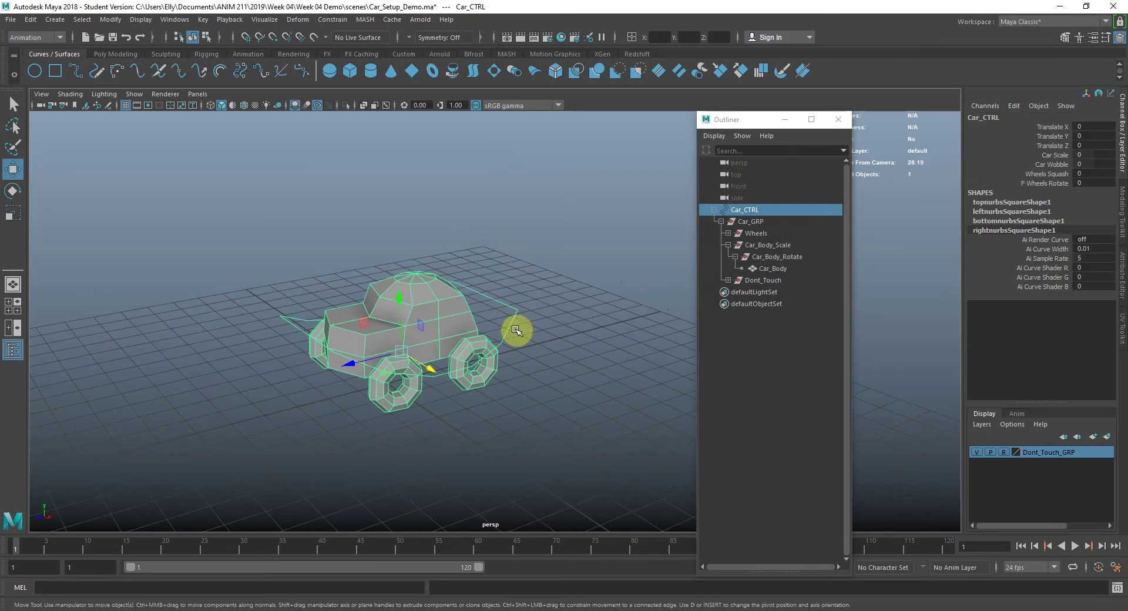
{"action": "left_click_drag", "start_coordinate": [399, 307], "coordinate": [428, 317]}
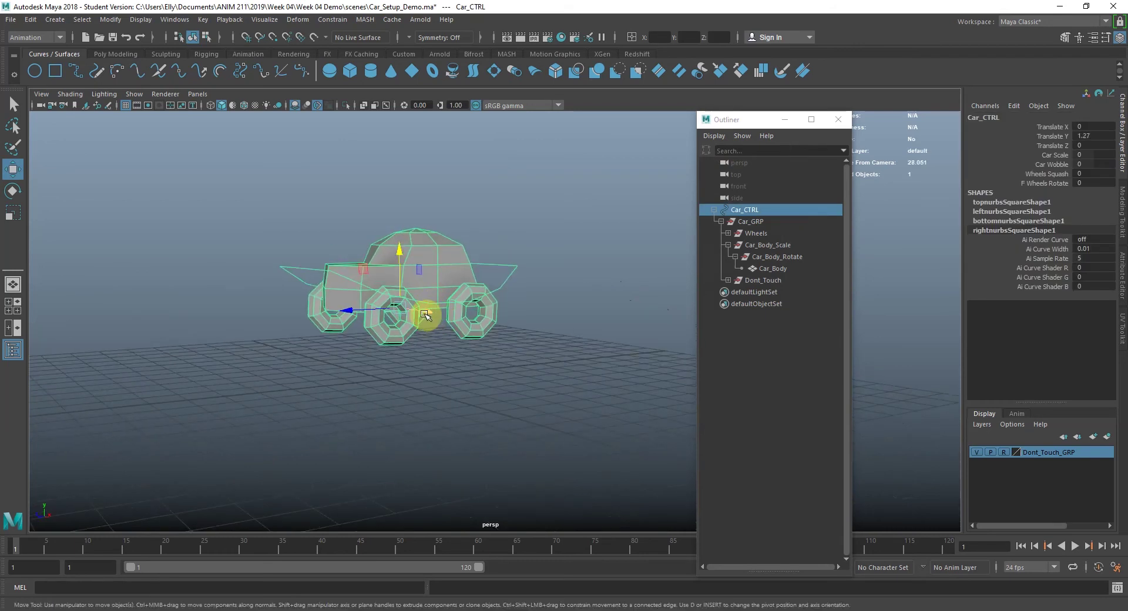
{"action": "left_click_drag", "start_coordinate": [401, 272], "coordinate": [404, 220]}
{"action": "key", "text": "ctrl+z"}
{"action": "left_click_drag", "start_coordinate": [428, 313], "coordinate": [593, 288], "text": "alt"}
Step: Test Car_CTRL's Car Scale, Car Wobble, Wheels Squash and F Wheels Rotate attributes, undoing the test changes
{"action": "left_click", "coordinate": [1056, 155]}
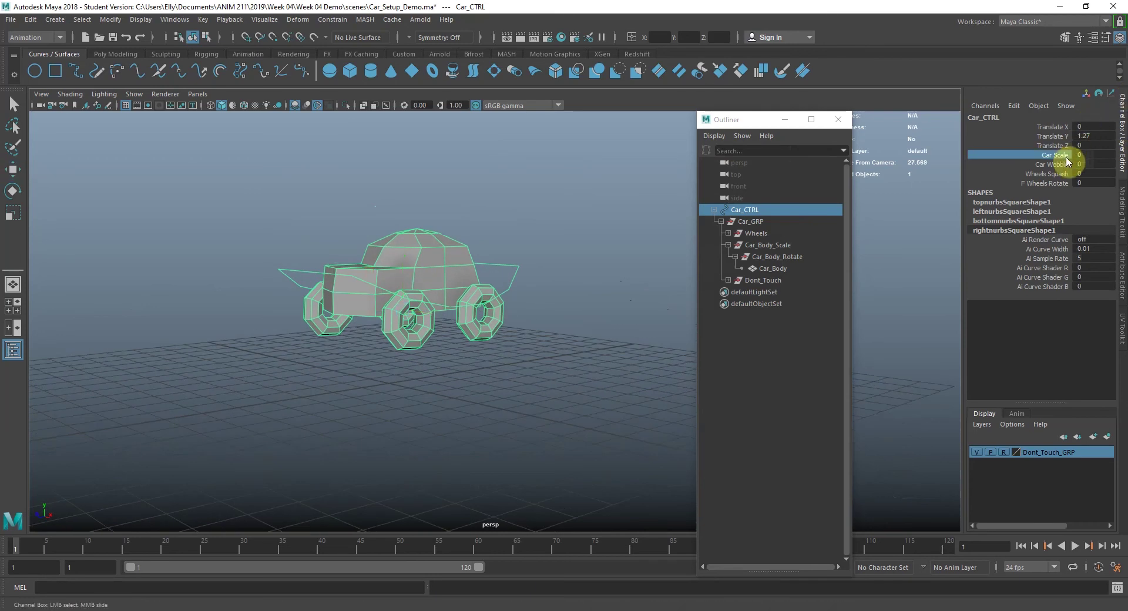
{"action": "middle_click_drag", "start_coordinate": [607, 226], "coordinate": [608, 223]}
{"action": "key", "text": "ctrl+z"}
{"action": "key", "text": "ctrl+z"}
{"action": "left_click", "coordinate": [1052, 164]}
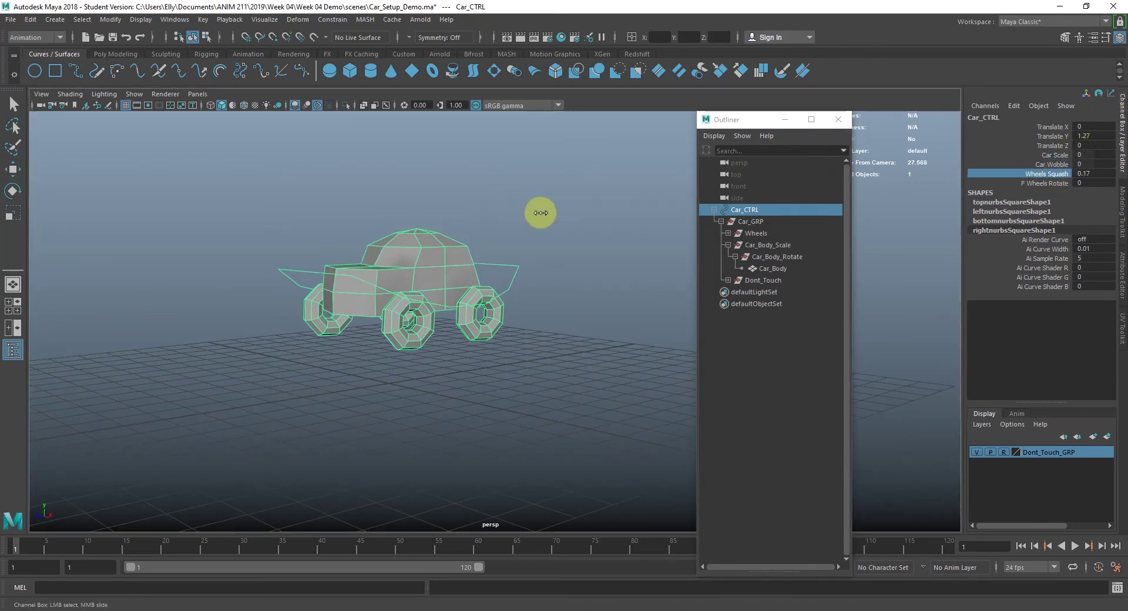
{"action": "left_click", "coordinate": [1058, 183]}
{"action": "key", "text": "e"}
{"action": "key", "text": "w"}
{"action": "mouse_move", "coordinate": [477, 321]}
{"action": "left_mouse_down"}
{"action": "mouse_move", "coordinate": [461, 314]}
{"action": "mouse_move", "coordinate": [474, 302]}
{"action": "left_mouse_up"}
{"action": "key", "text": "ctrl+z"}
Step: Set Car_CTRL's Translate Y to 0 and deselect the rig
{"action": "left_click_drag", "start_coordinate": [542, 328], "coordinate": [519, 320], "text": "alt"}
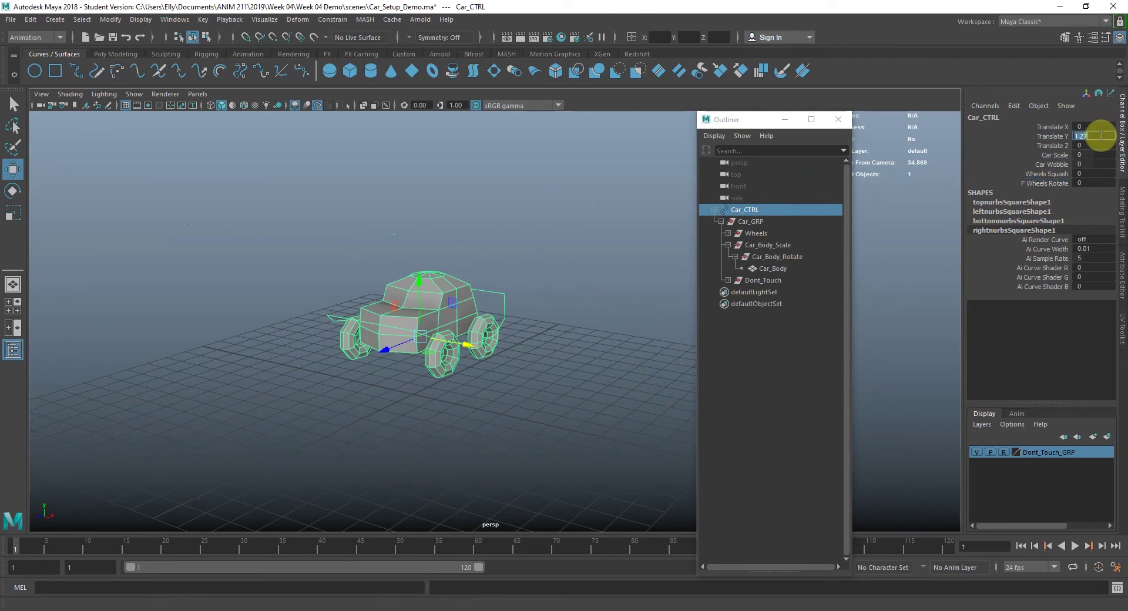
{"action": "type", "text": "0"}
{"action": "key", "text": "Return"}
{"action": "left_click", "coordinate": [501, 283]}
{"action": "left_click_drag", "start_coordinate": [500, 282], "coordinate": [497, 237], "text": "alt"}
Step: Unlock Rotate X, Rotate Y and Rotate Z of Car_CTRL in Channel Control
{"action": "key", "text": "q"}
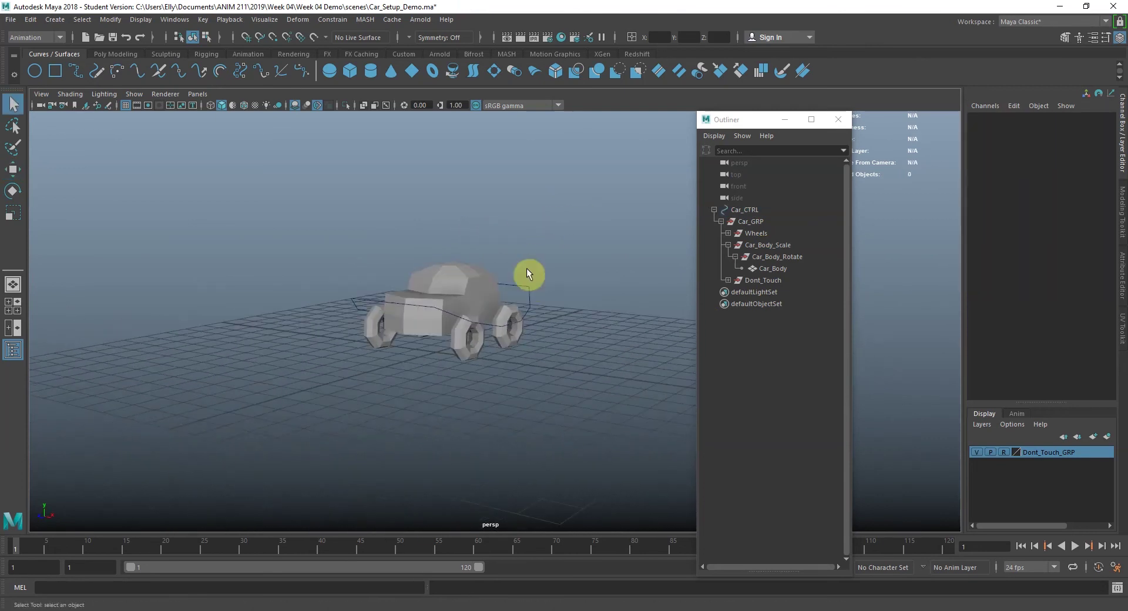
{"action": "left_click", "coordinate": [531, 292]}
{"action": "left_click", "coordinate": [1013, 107]}
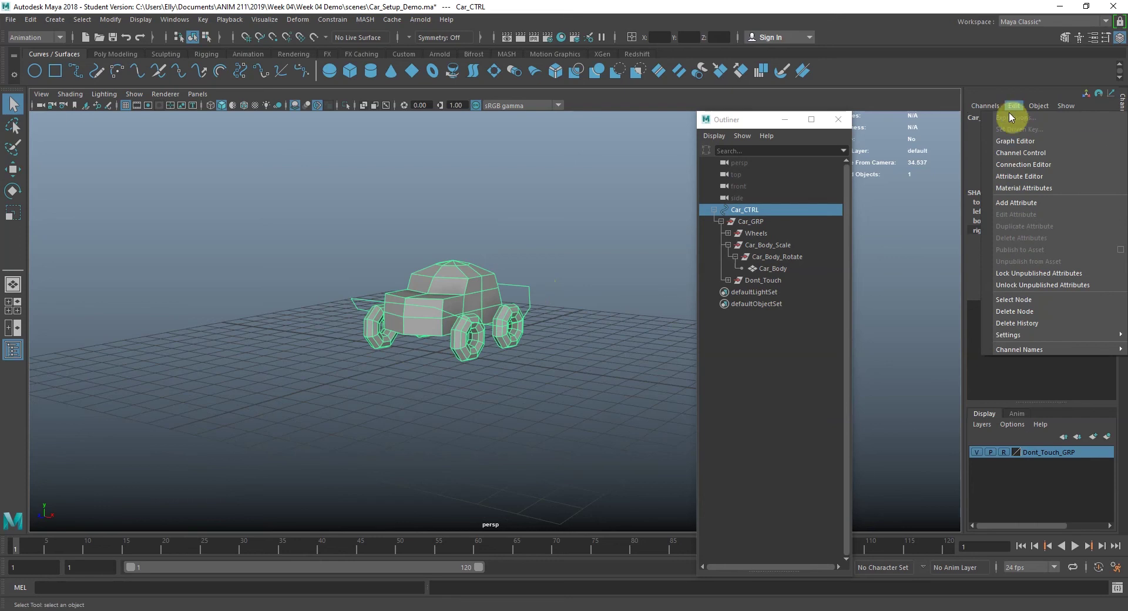
{"action": "left_click", "coordinate": [1021, 152]}
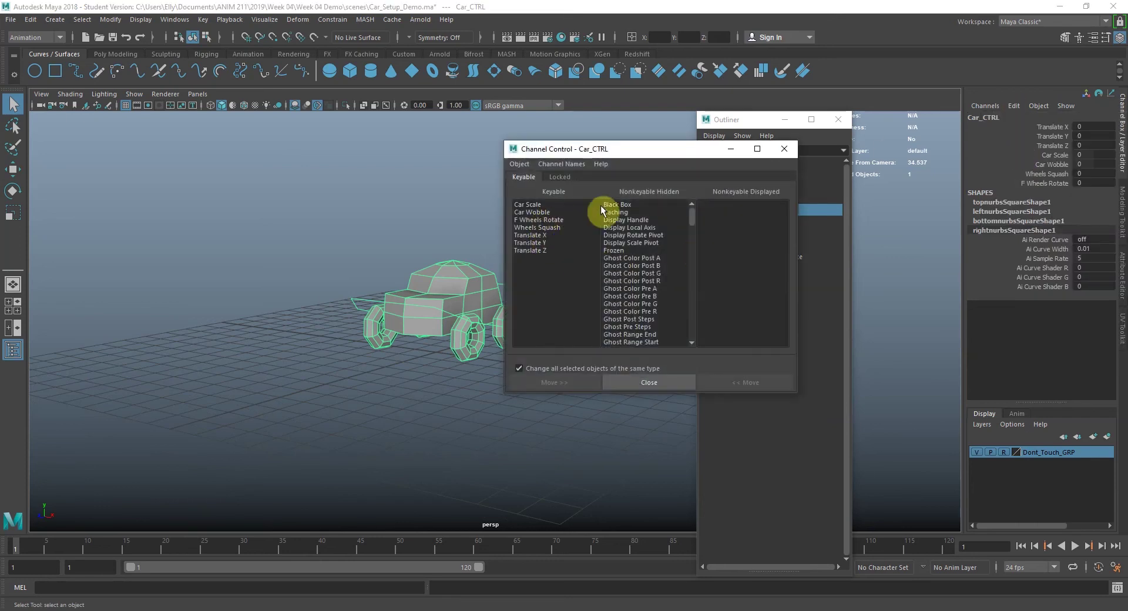
{"action": "left_click", "coordinate": [559, 177]}
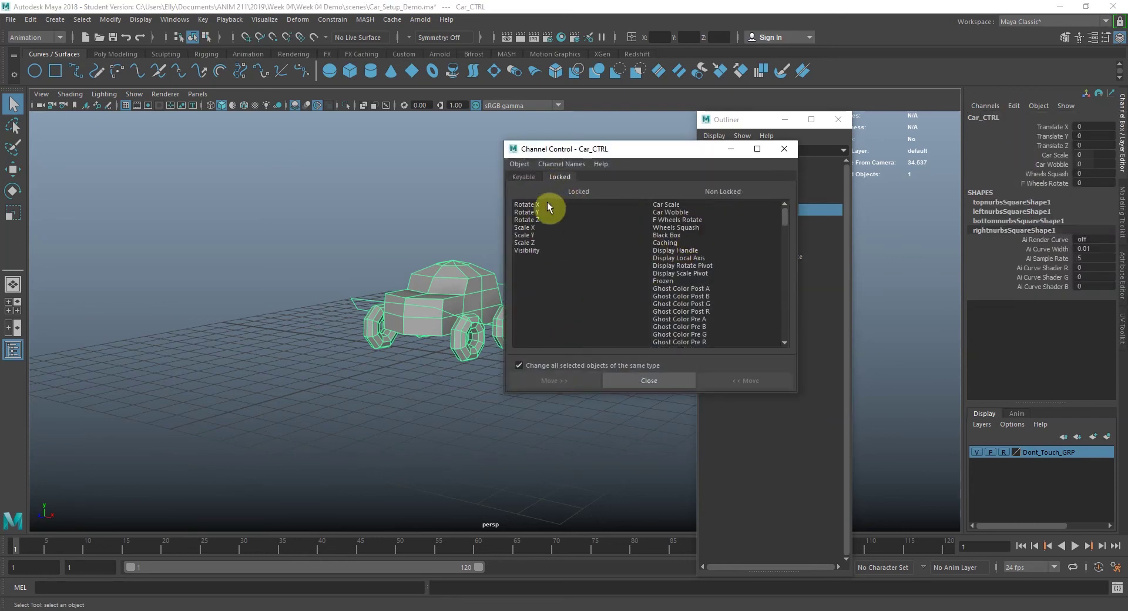
{"action": "left_click", "coordinate": [549, 206]}
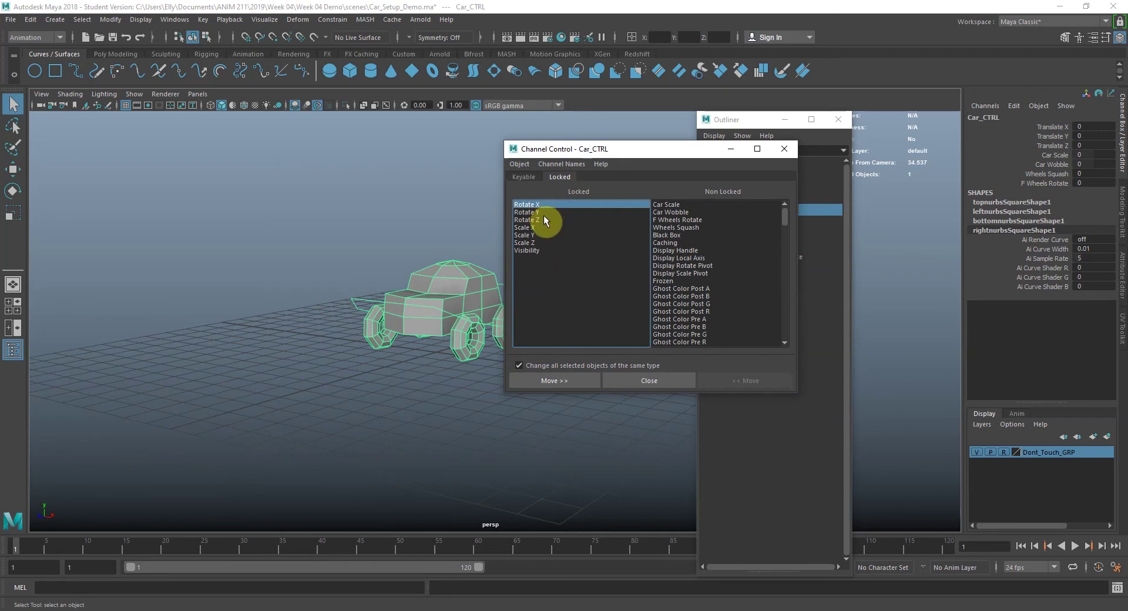
{"action": "left_click", "coordinate": [545, 218], "text": "shift"}
{"action": "left_click", "coordinate": [583, 381]}
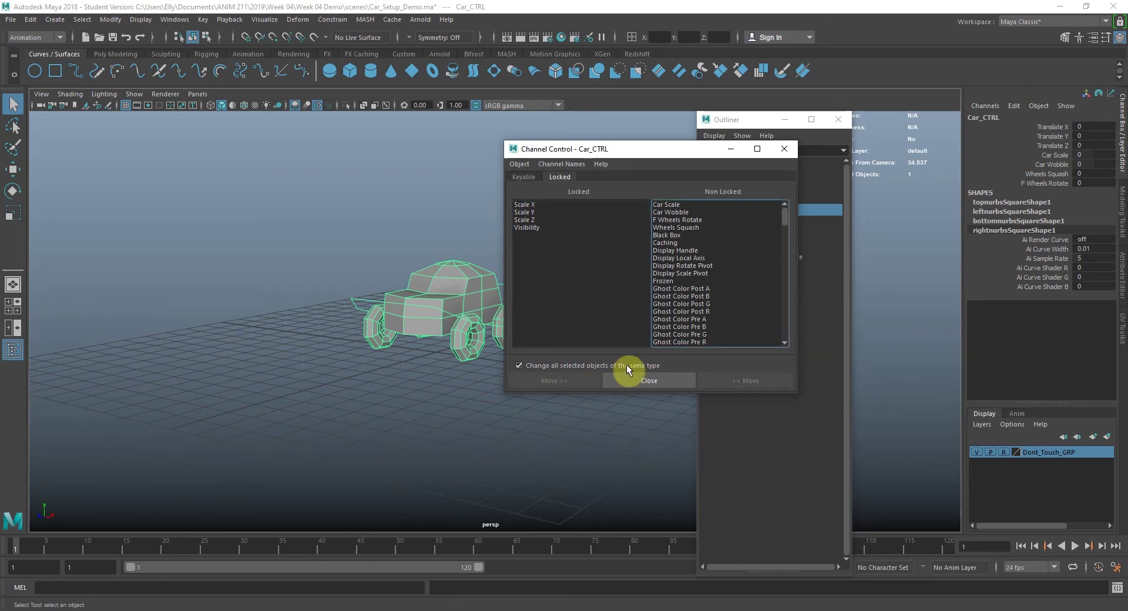
Step: Make Car_CTRL's hidden Rotate X, Rotate Y and Rotate Z attributes keyable and close Channel Control
{"action": "left_click", "coordinate": [538, 178]}
{"action": "scroll", "coordinate": [675, 266], "scroll_direction": "down", "scroll_amount": 10}
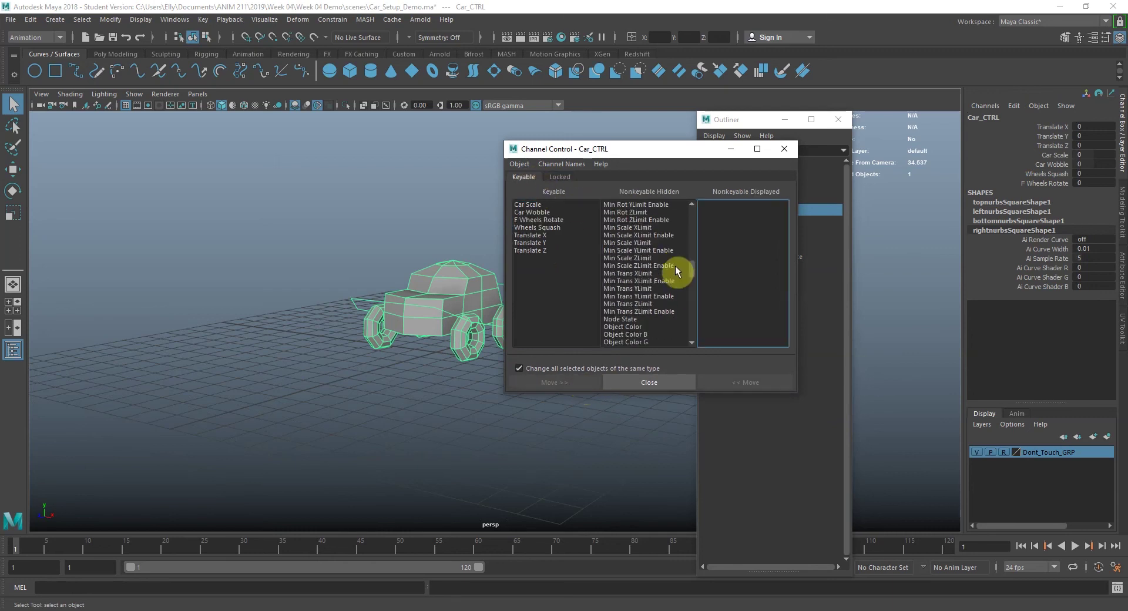
{"action": "scroll", "coordinate": [675, 266], "scroll_direction": "down", "scroll_amount": 4}
{"action": "left_click_drag", "start_coordinate": [626, 281], "coordinate": [629, 296]}
{"action": "left_click", "coordinate": [731, 385]}
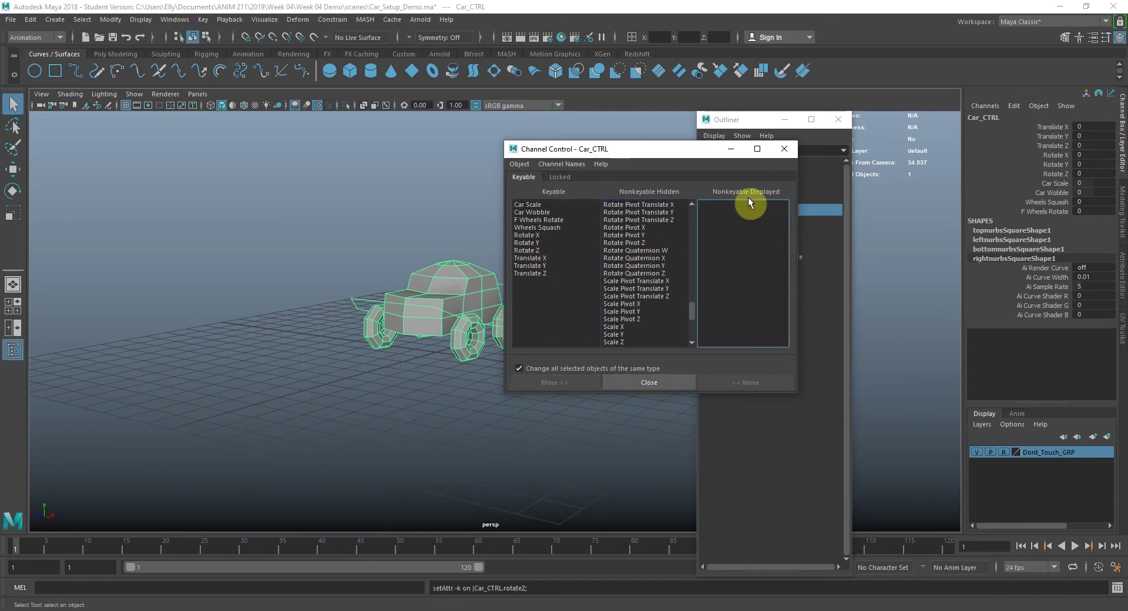
{"action": "left_click", "coordinate": [789, 155]}
Step: Test rotating Car_CTRL, undo the rotations, and deselect the rig
{"action": "left_click_drag", "start_coordinate": [569, 269], "coordinate": [572, 270], "text": "alt"}
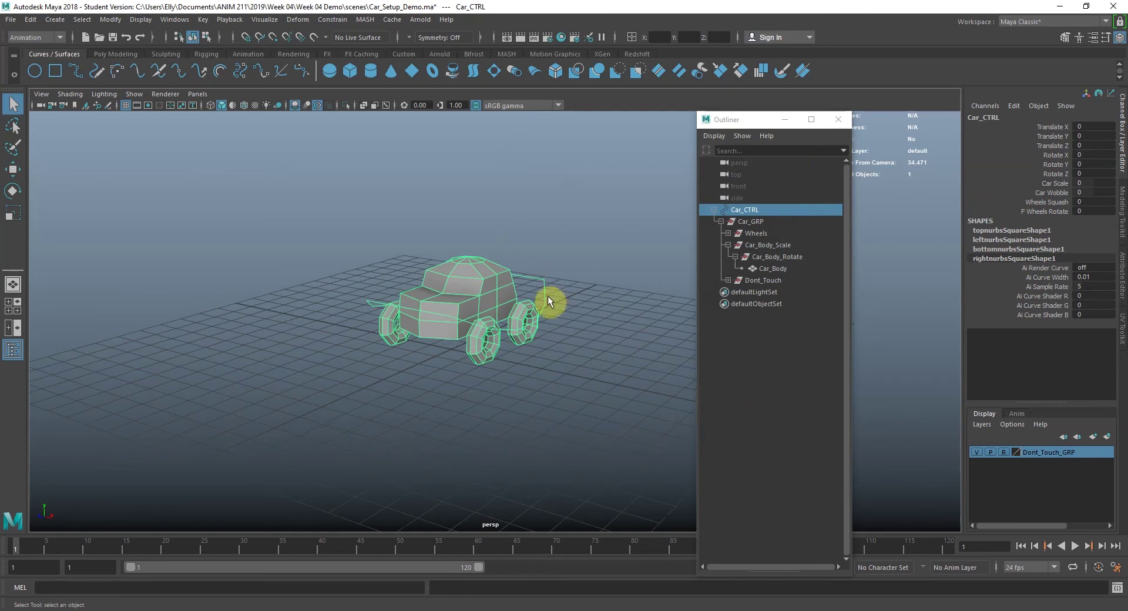
{"action": "key", "text": "e"}
{"action": "left_click_drag", "start_coordinate": [465, 338], "coordinate": [582, 312]}
{"action": "key", "text": "ctrl+z"}
{"action": "key", "text": "ctrl+z"}
{"action": "key", "text": "ctrl+z"}
{"action": "key", "text": "q"}
{"action": "left_click", "coordinate": [504, 315]}
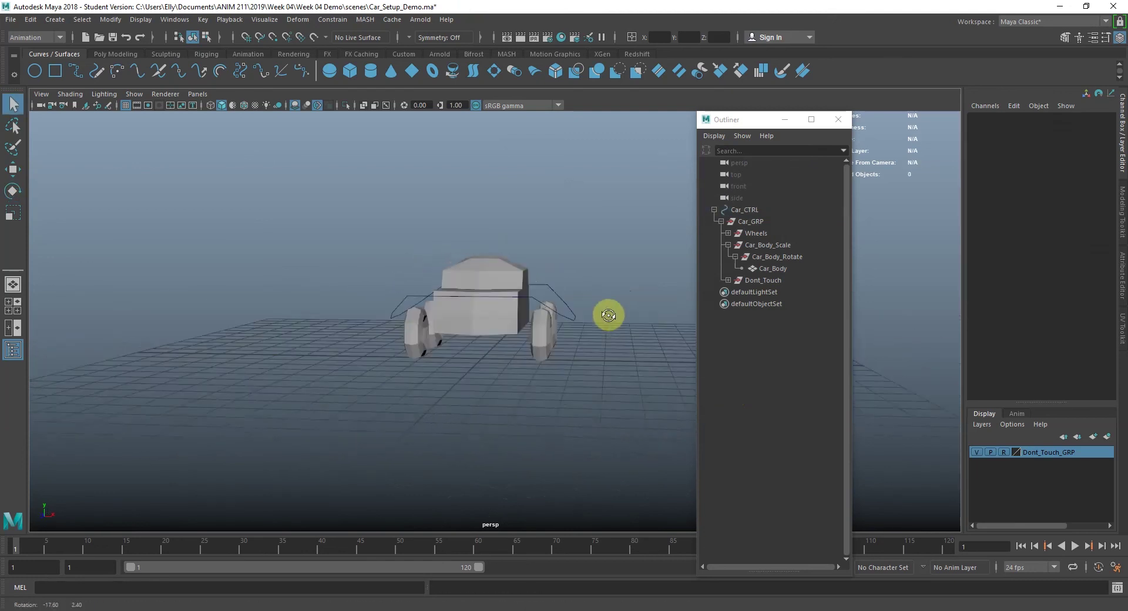